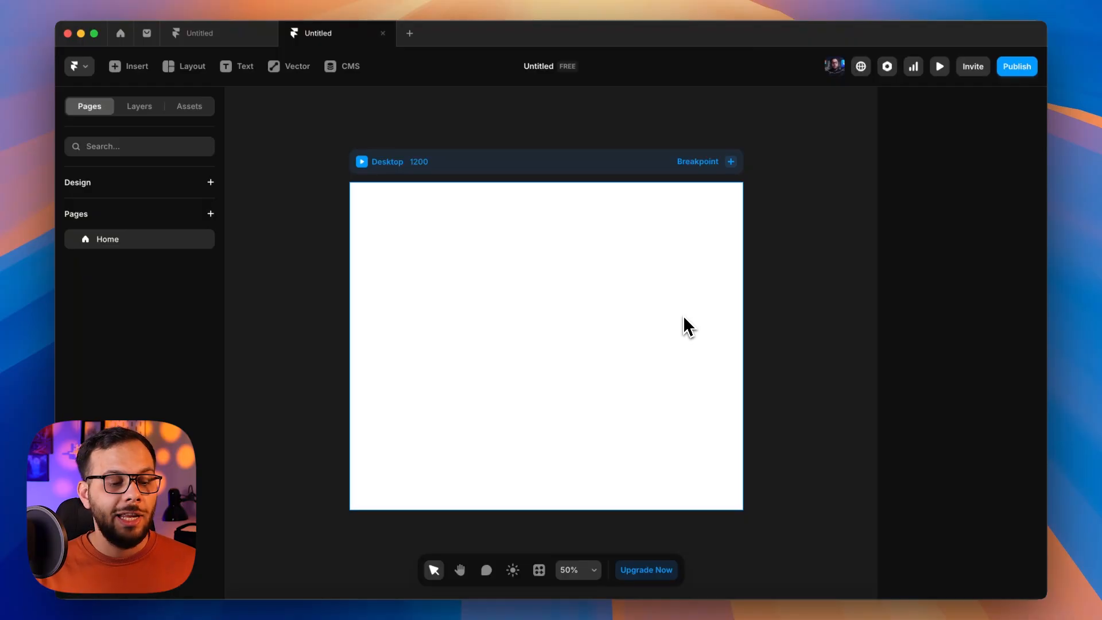
Step: Add a new design page to the project, keeping the name Design
{"action": "left_click", "coordinate": [210, 182]}
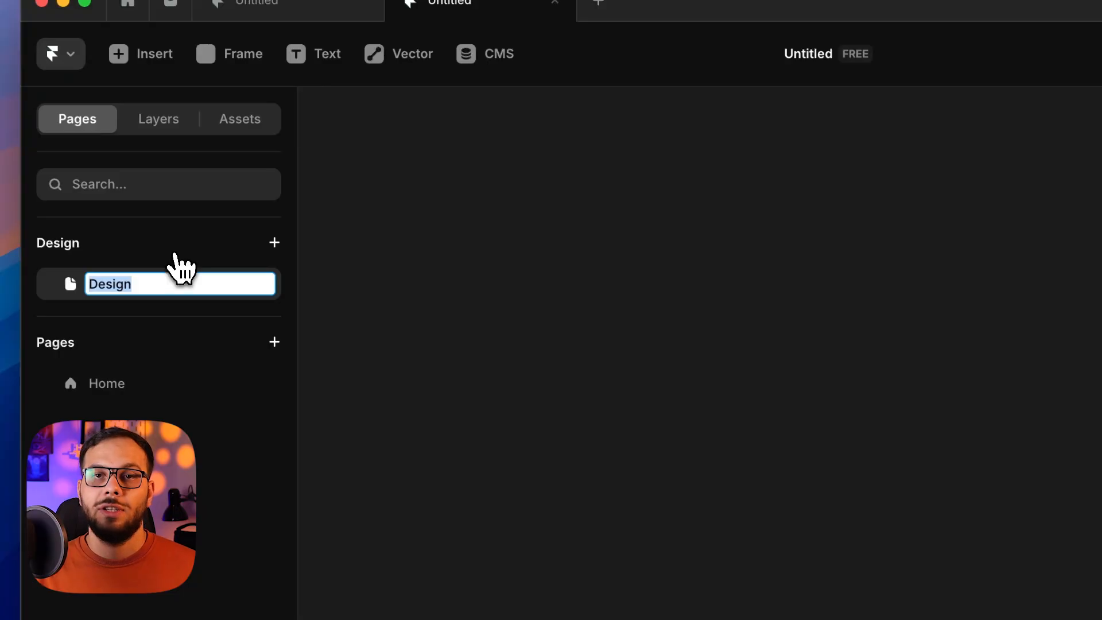
{"action": "left_click", "coordinate": [667, 288]}
{"action": "key", "text": "alt+z"}
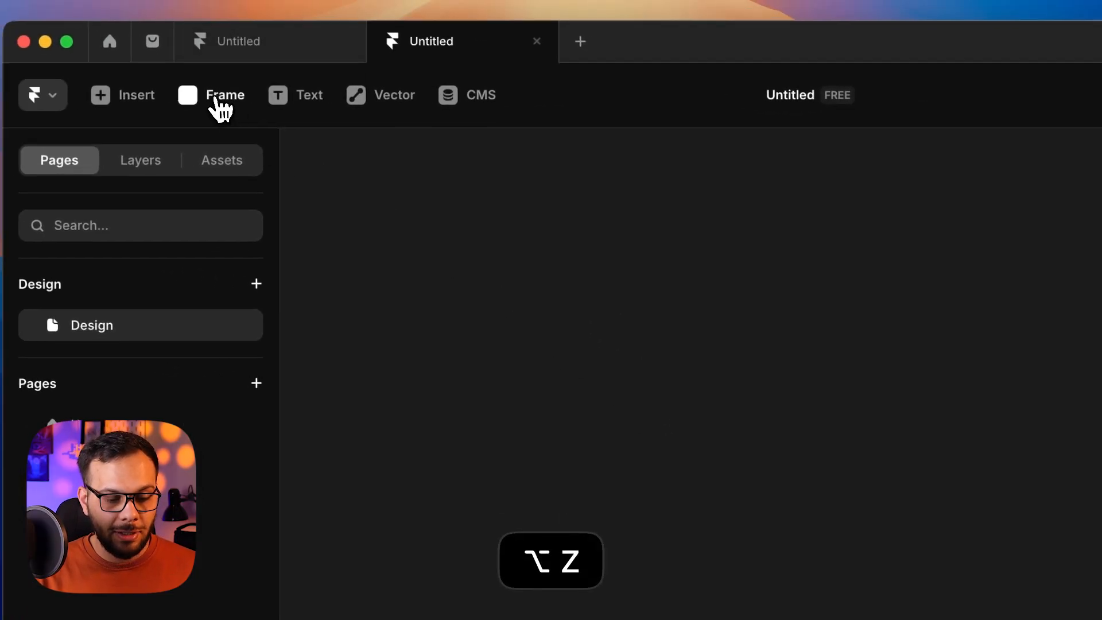
Step: Draw a frame about 1286 by 1392 on the empty canvas of the Design page
{"action": "left_click", "coordinate": [215, 100]}
{"action": "left_click_drag", "start_coordinate": [426, 268], "coordinate": [774, 594]}
{"action": "key", "text": "alt+z"}
{"action": "left_click", "coordinate": [584, 168], "text": "alt"}
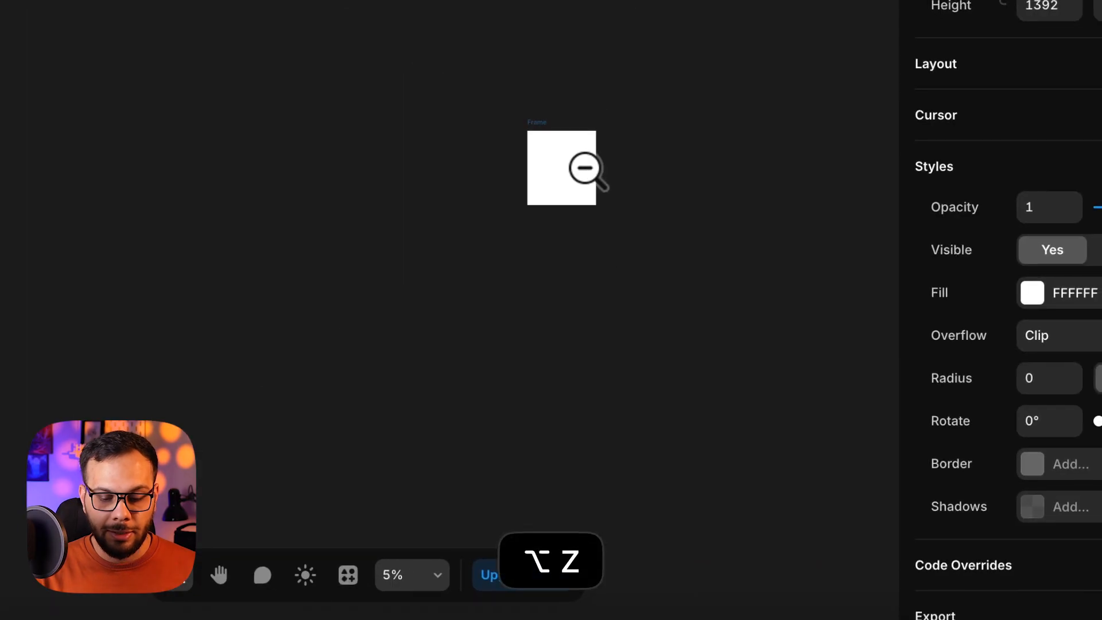
{"action": "left_click", "coordinate": [586, 161]}
{"action": "left_click", "coordinate": [594, 174]}
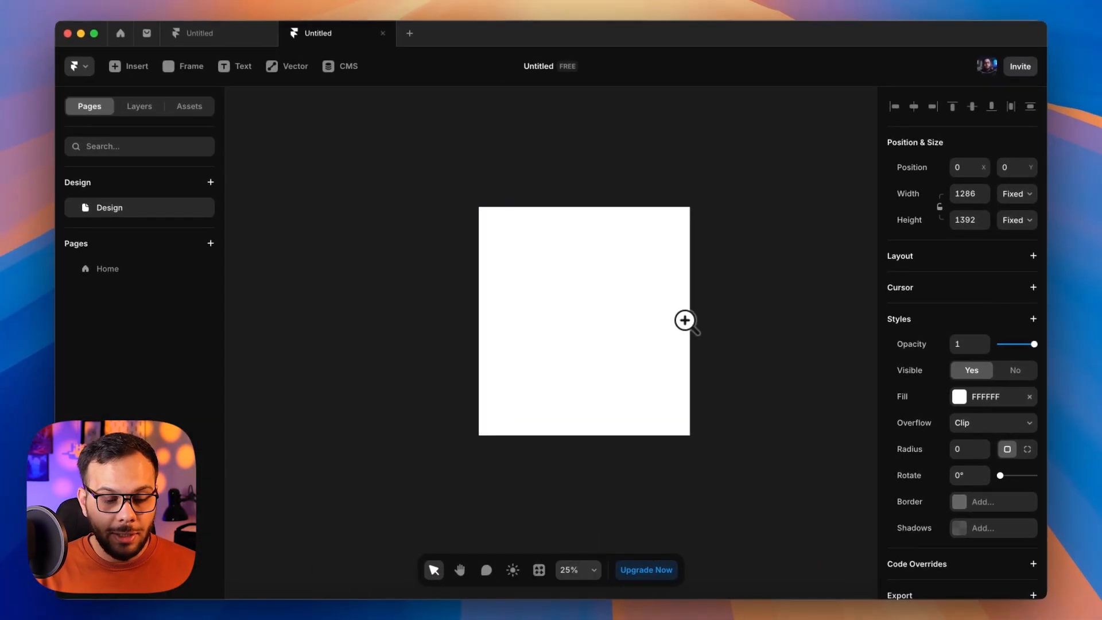
{"action": "left_click", "coordinate": [750, 281]}
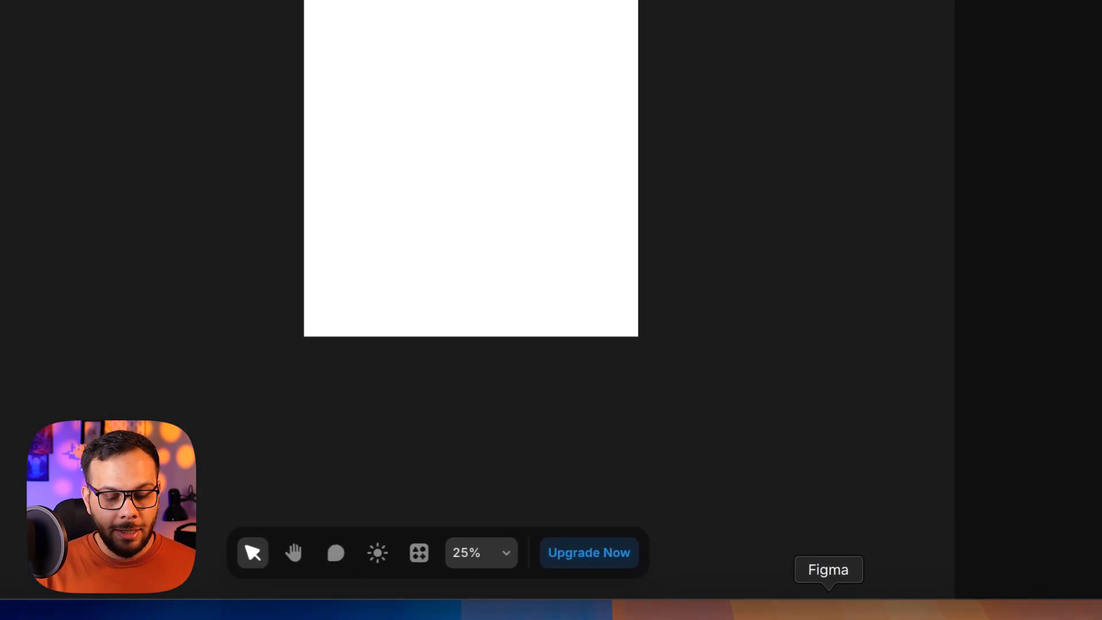
Step: Switch to Google Chrome and examine the Google Maps example in the UXPin article on conceptual models
{"action": "left_click", "coordinate": [798, 607]}
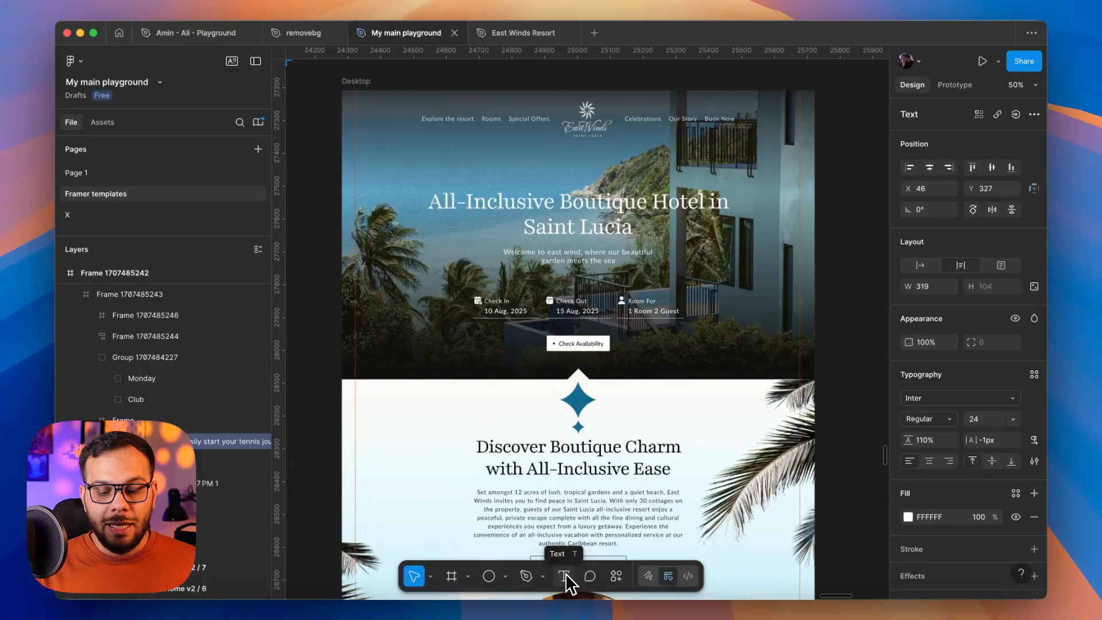
{"action": "left_click", "coordinate": [805, 610]}
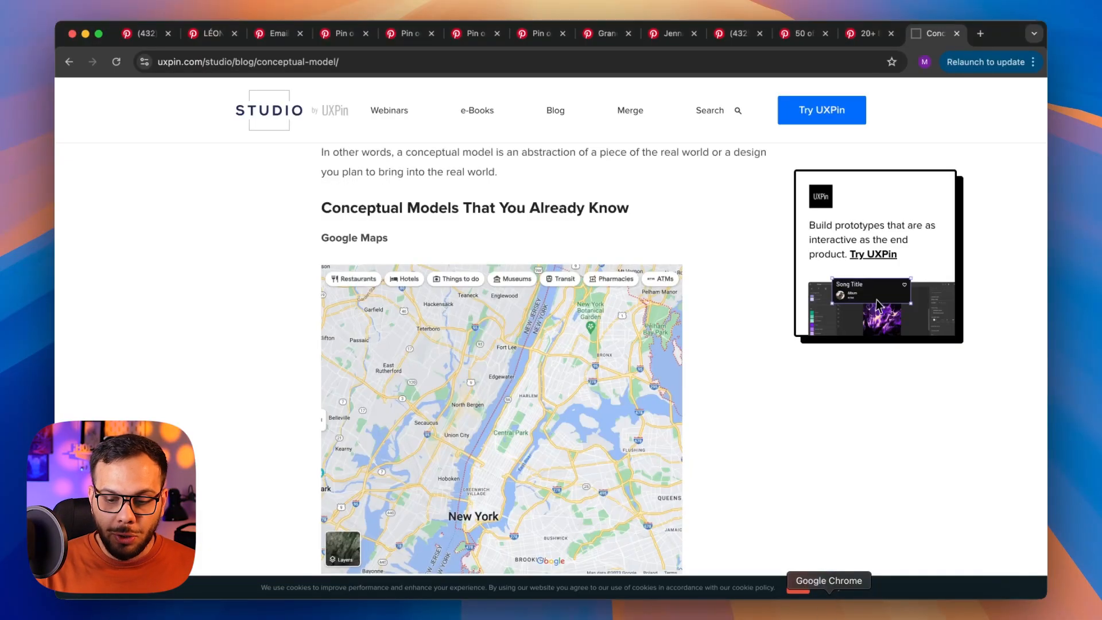
{"action": "scroll", "coordinate": [701, 251], "scroll_direction": "up", "scroll_amount": 2}
{"action": "scroll", "coordinate": [699, 253], "scroll_direction": "down", "scroll_amount": 2}
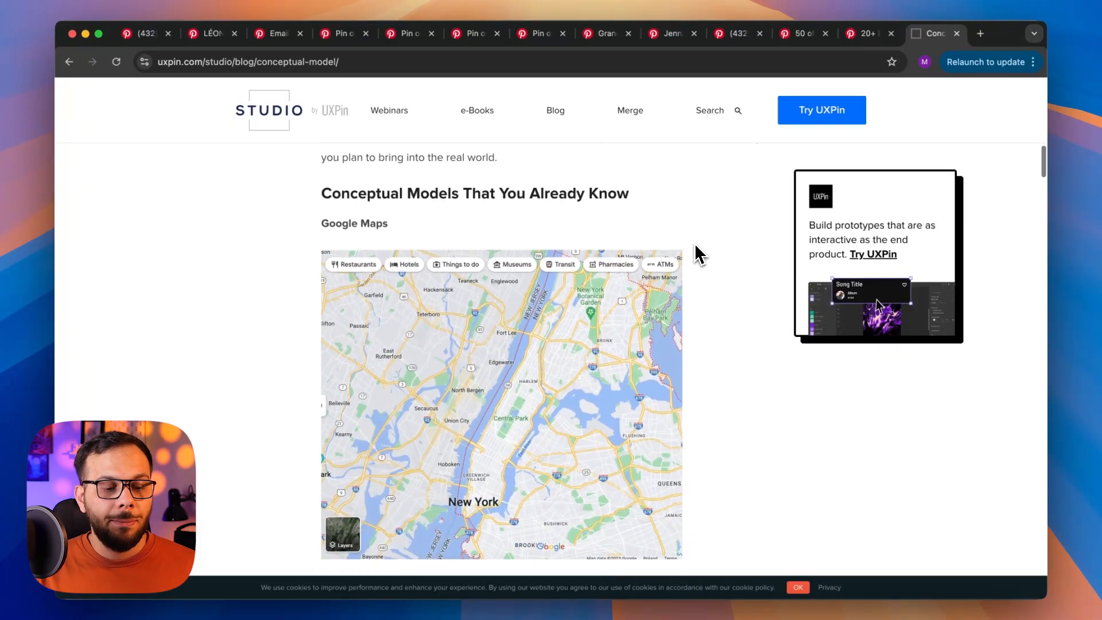
{"action": "scroll", "coordinate": [699, 252], "scroll_direction": "up", "scroll_amount": 3}
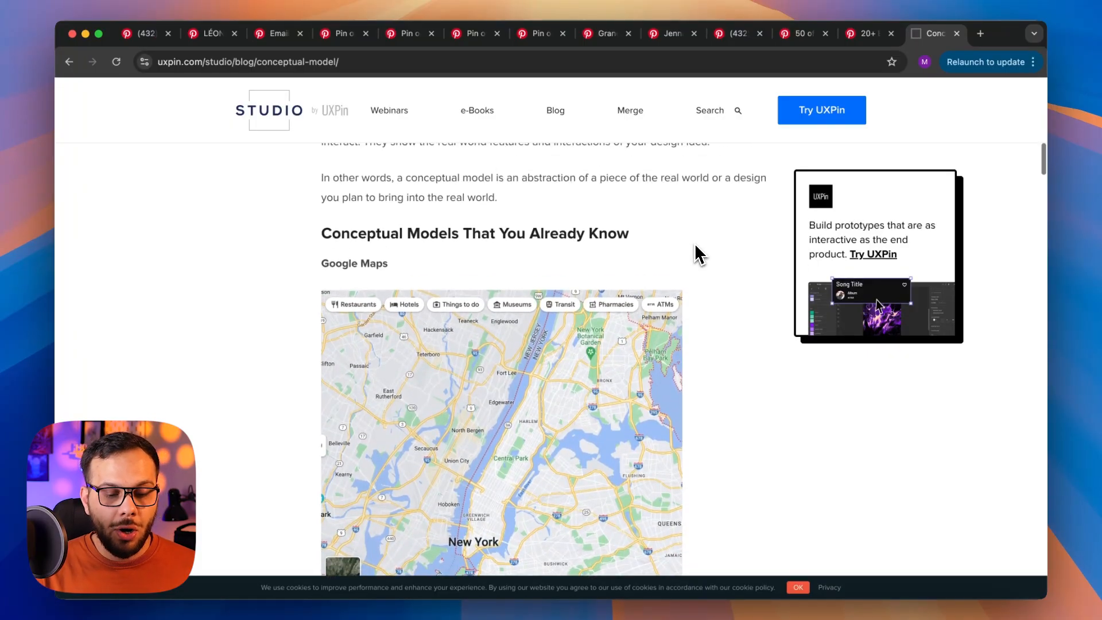
{"action": "scroll", "coordinate": [699, 252], "scroll_direction": "down", "scroll_amount": 3}
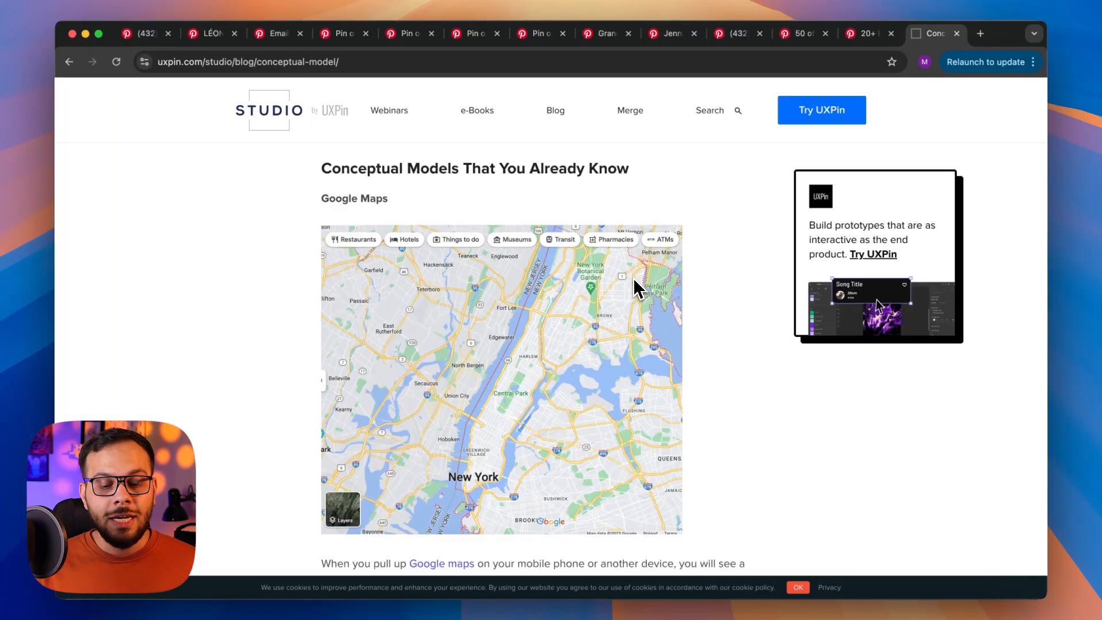
{"action": "scroll", "coordinate": [634, 281], "scroll_direction": "down", "scroll_amount": 4}
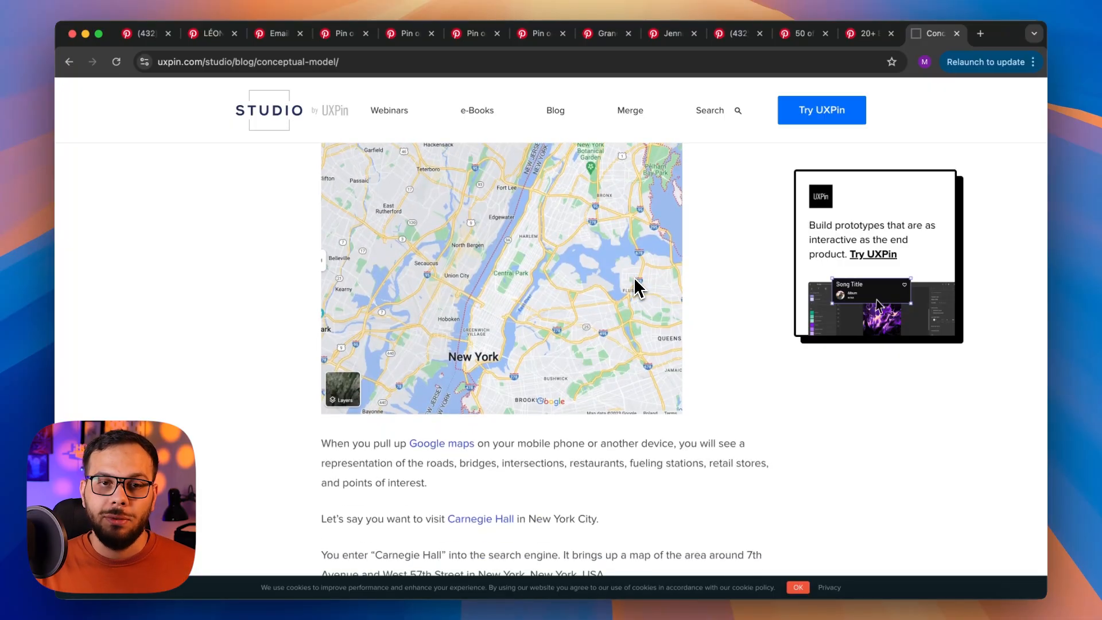
{"action": "scroll", "coordinate": [637, 285], "scroll_direction": "down", "scroll_amount": 1}
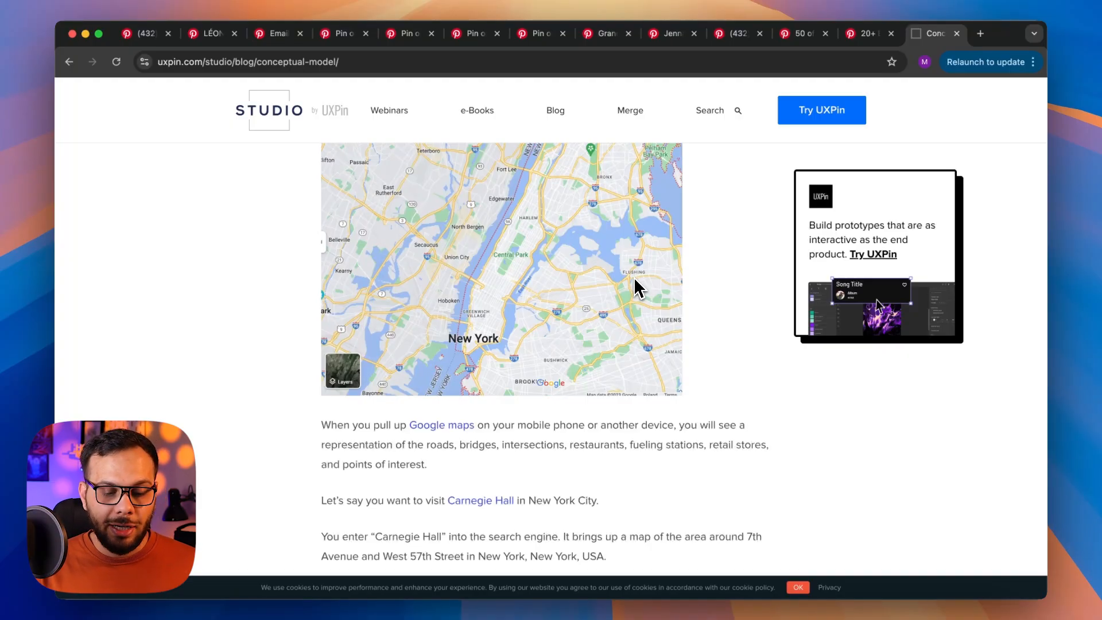
Step: Read the definition under "What Is a Conceptual Model?" and examine the article's flowchart example
{"action": "scroll", "coordinate": [638, 287], "scroll_direction": "up", "scroll_amount": 5}
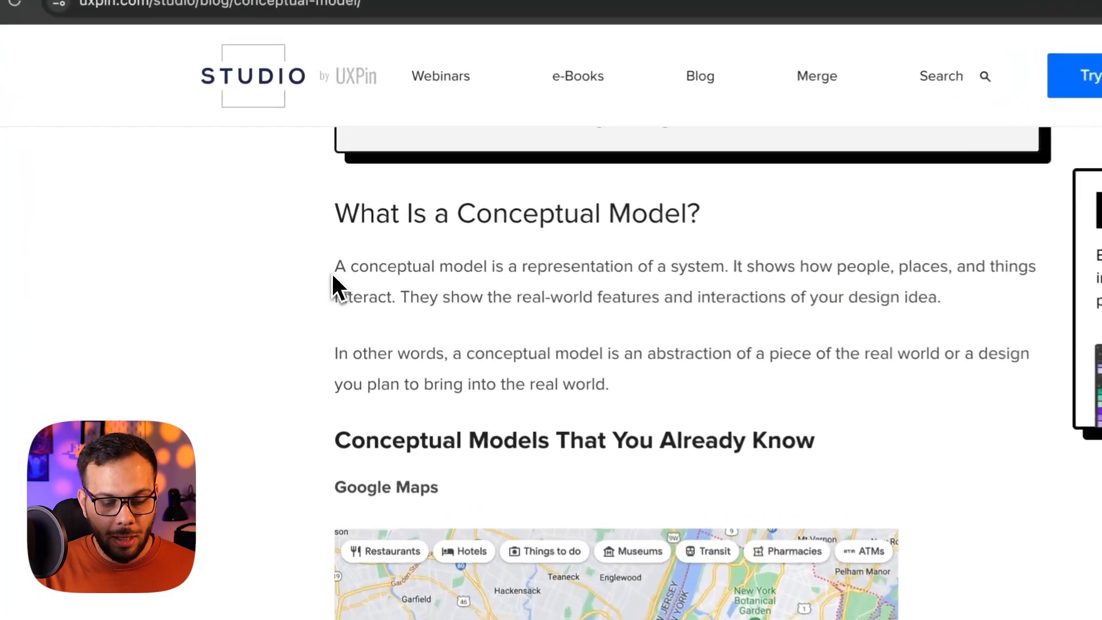
{"action": "left_click_drag", "start_coordinate": [320, 232], "coordinate": [445, 231]}
{"action": "left_click", "coordinate": [538, 271]}
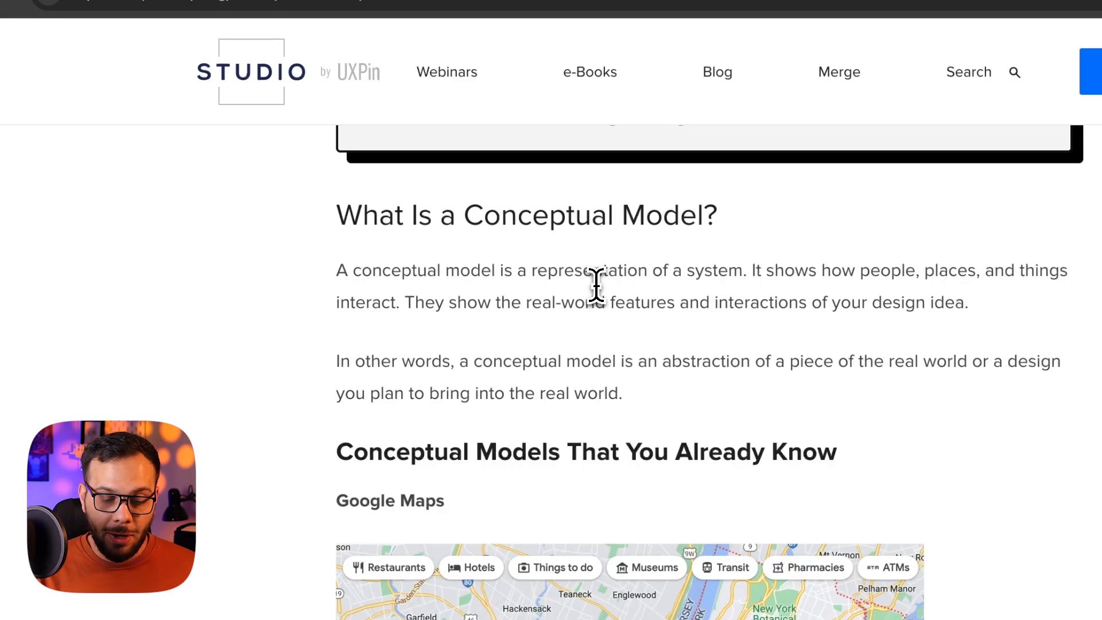
{"action": "scroll", "coordinate": [597, 284], "scroll_direction": "down", "scroll_amount": 3}
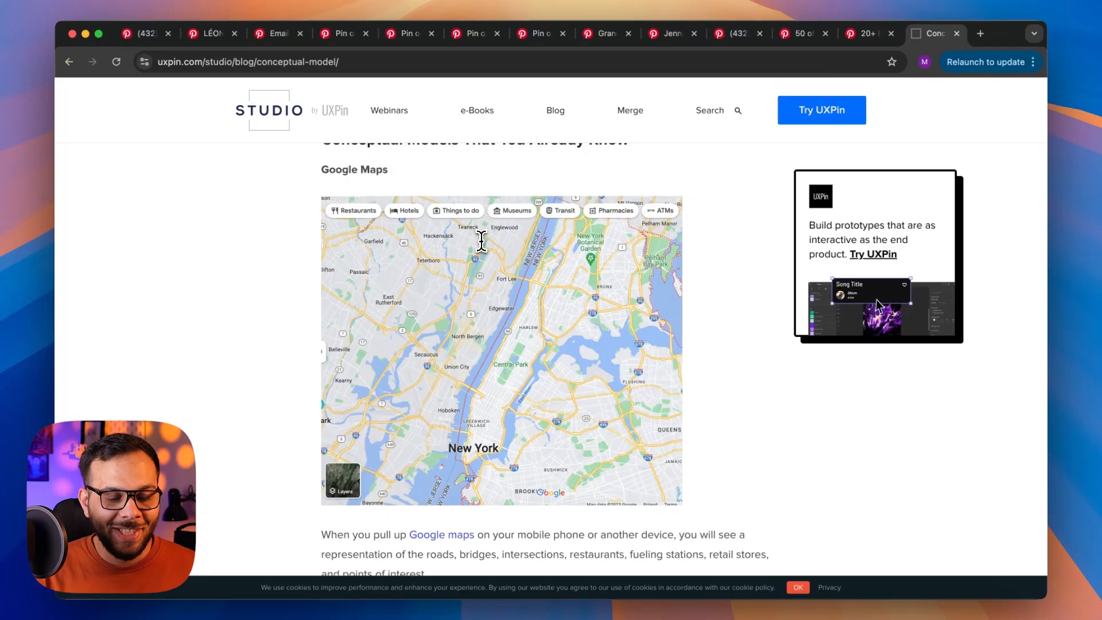
{"action": "scroll", "coordinate": [481, 241], "scroll_direction": "down", "scroll_amount": 10}
{"action": "scroll", "coordinate": [480, 247], "scroll_direction": "down", "scroll_amount": 8}
{"action": "scroll", "coordinate": [481, 247], "scroll_direction": "down", "scroll_amount": 5}
{"action": "scroll", "coordinate": [481, 246], "scroll_direction": "down", "scroll_amount": 1}
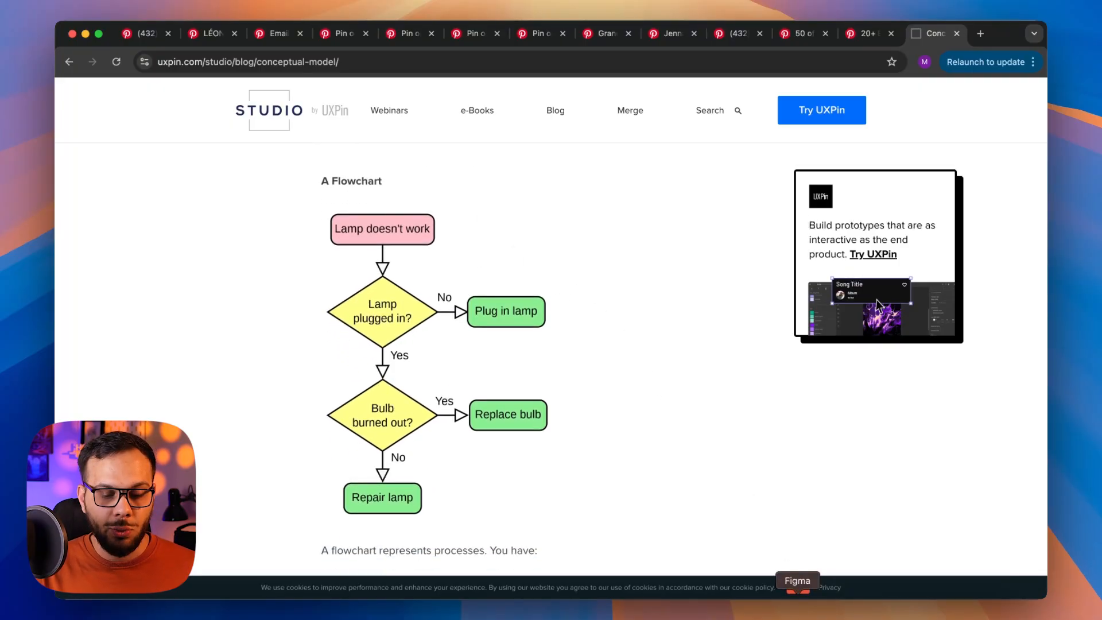
Step: Switch to Figma and go through its ellipse, pen, text, comment, actions, frame and move tools without drawing anything
{"action": "left_click", "coordinate": [798, 592]}
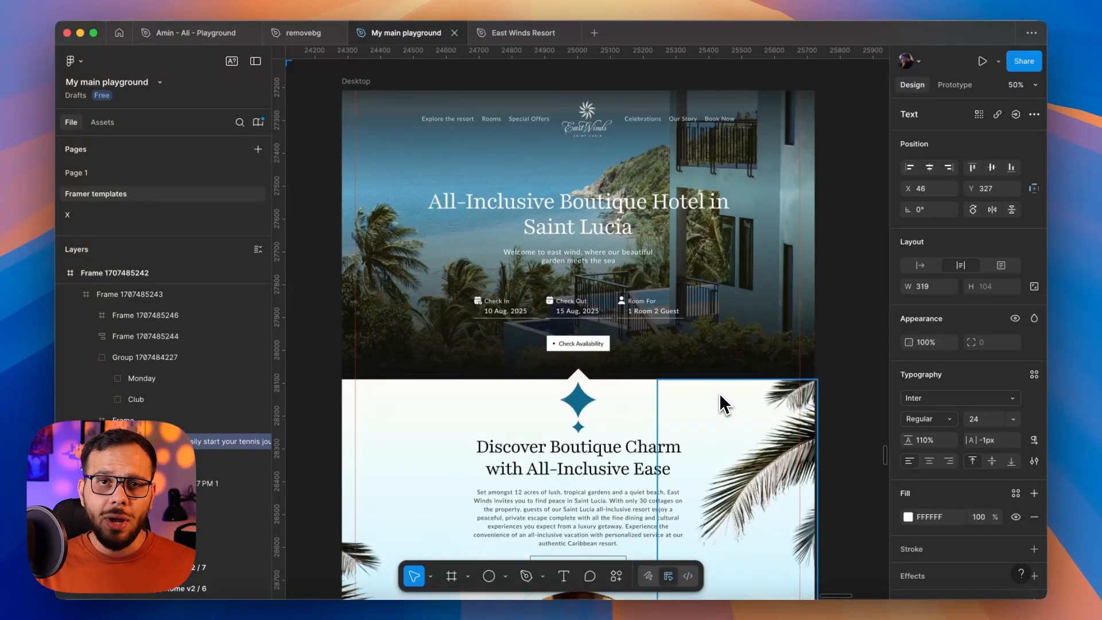
{"action": "left_click", "coordinate": [839, 295]}
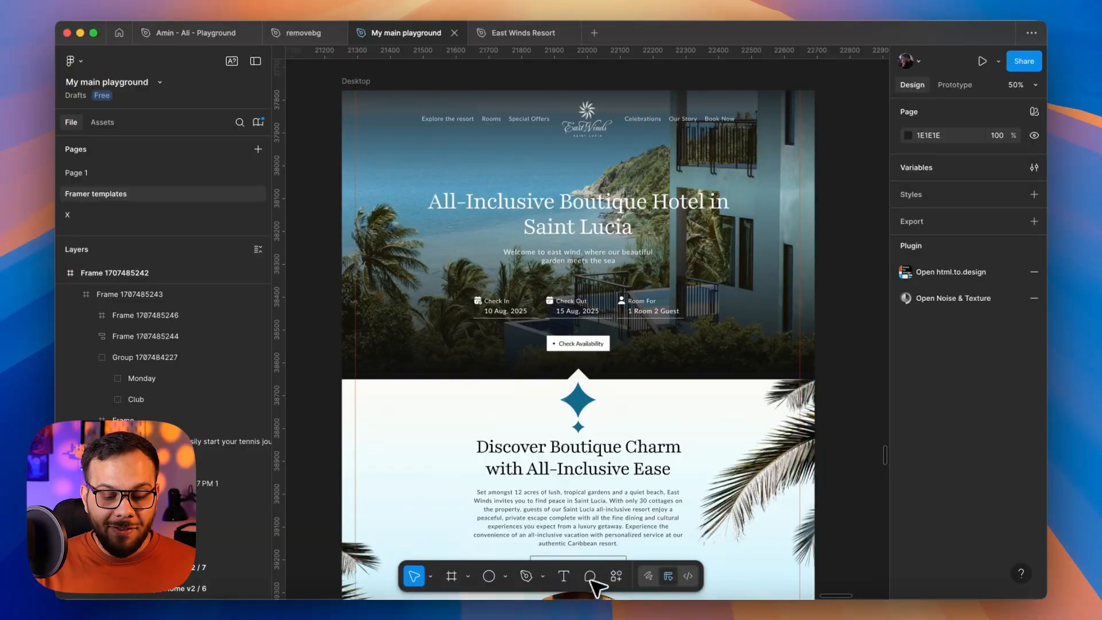
{"action": "left_click", "coordinate": [488, 576]}
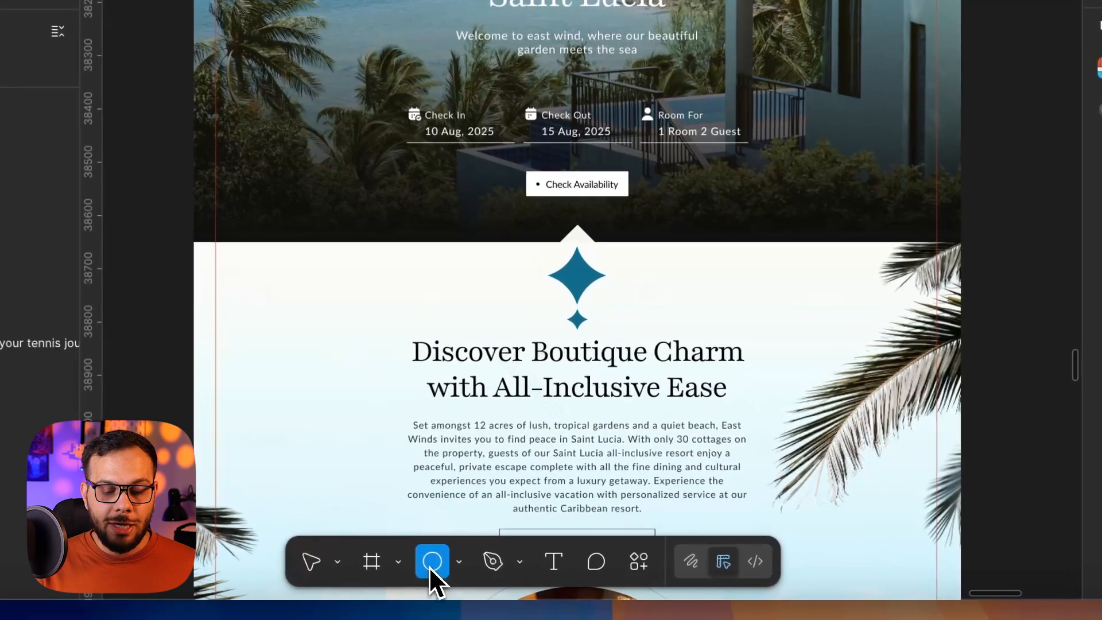
{"action": "left_click", "coordinate": [493, 561]}
{"action": "left_click", "coordinate": [553, 561]}
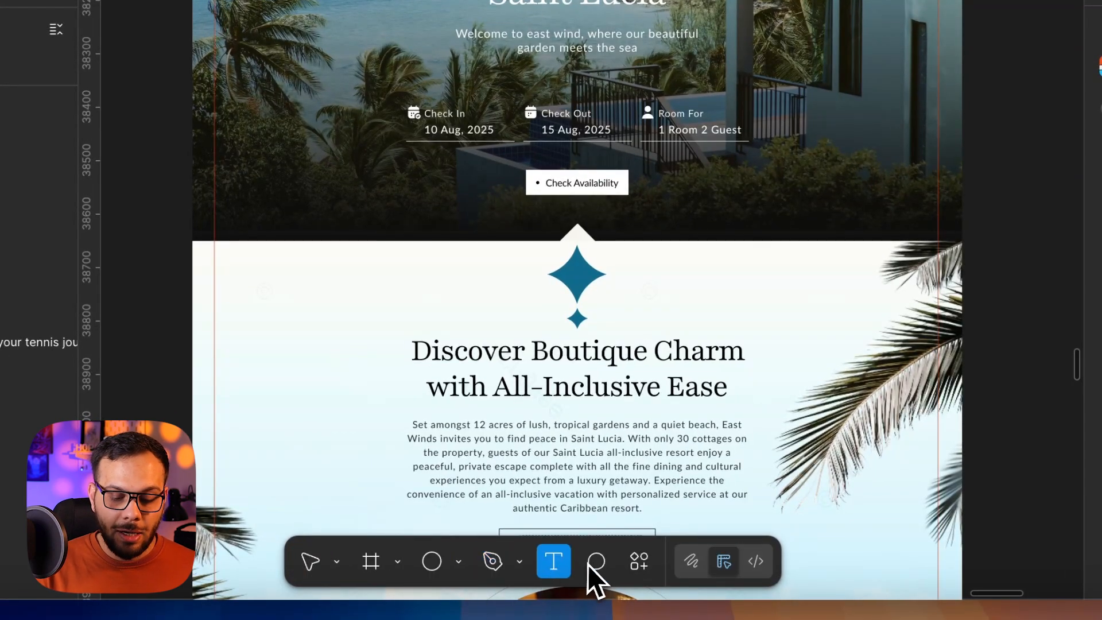
{"action": "left_click", "coordinate": [596, 562]}
{"action": "left_click", "coordinate": [635, 564]}
{"action": "left_click", "coordinate": [636, 565]}
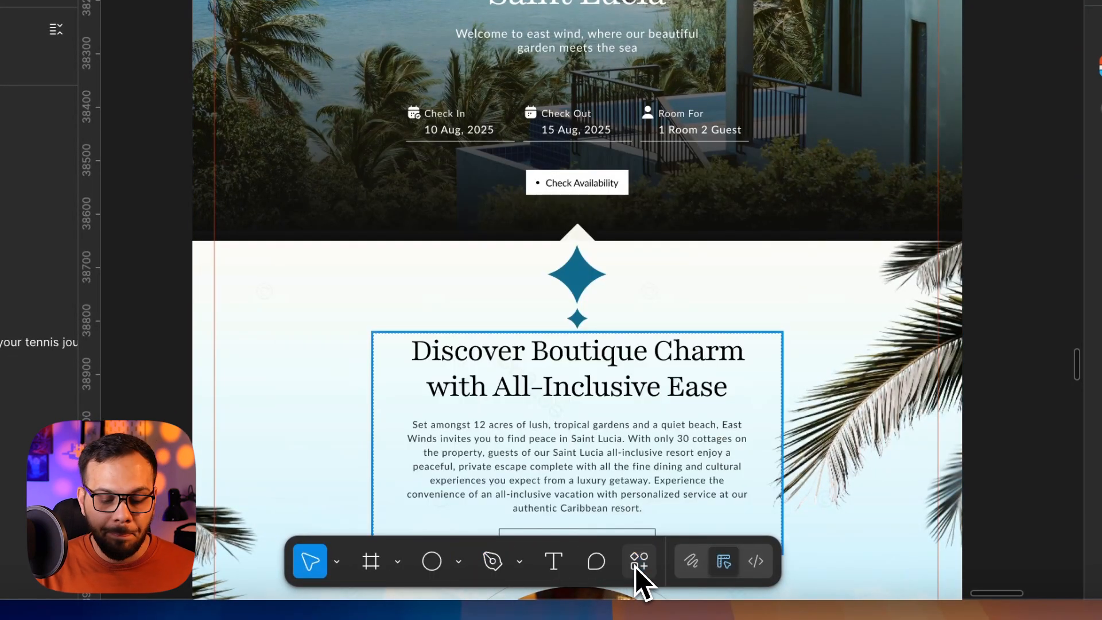
{"action": "left_click", "coordinate": [373, 568]}
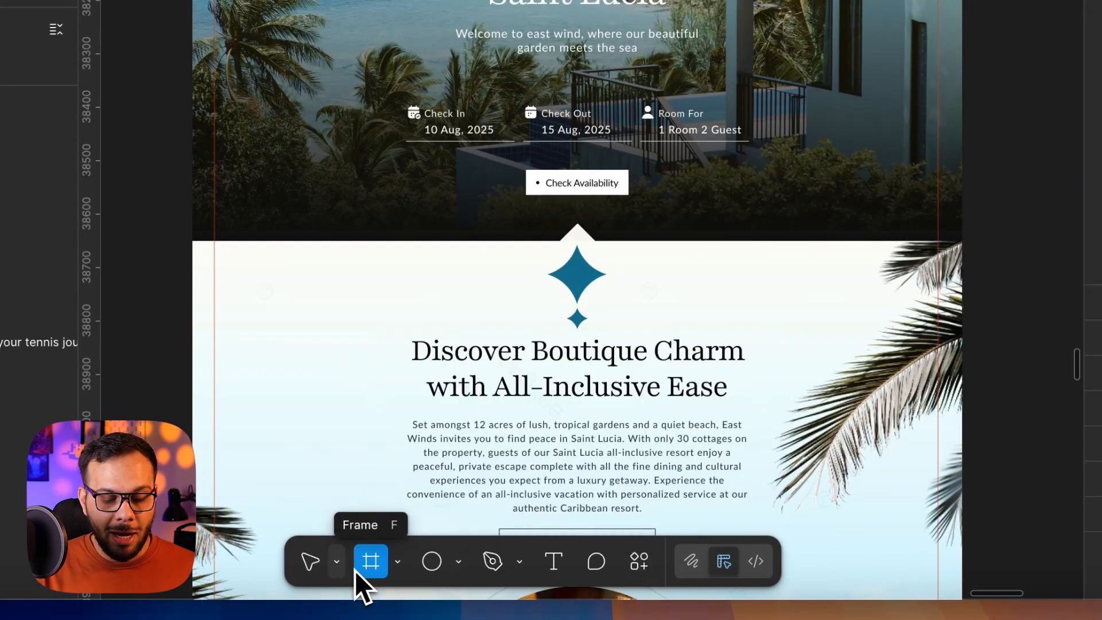
{"action": "left_click", "coordinate": [319, 571]}
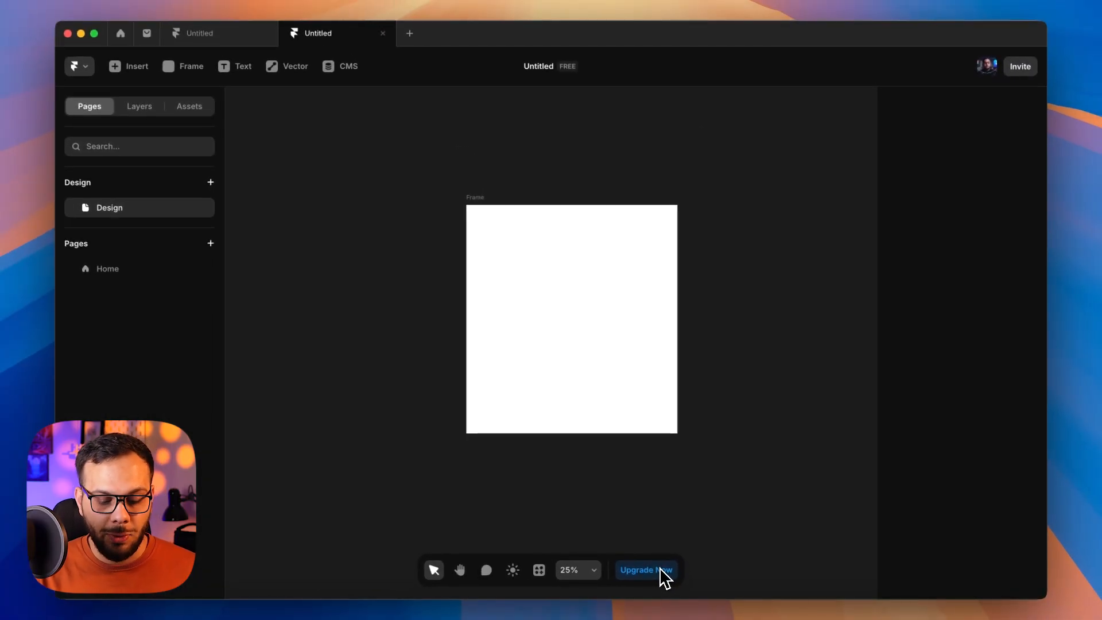
Step: In Framer, look at the zoom options and the available plugins and project actions
{"action": "left_click", "coordinate": [585, 574]}
{"action": "left_click", "coordinate": [527, 542]}
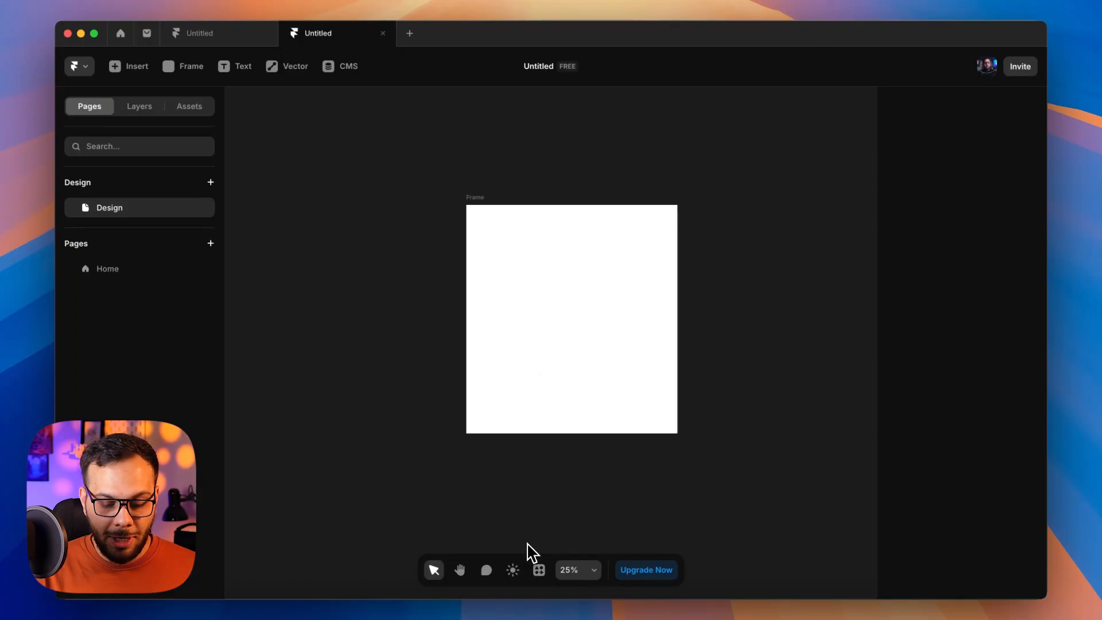
{"action": "left_click", "coordinate": [539, 570]}
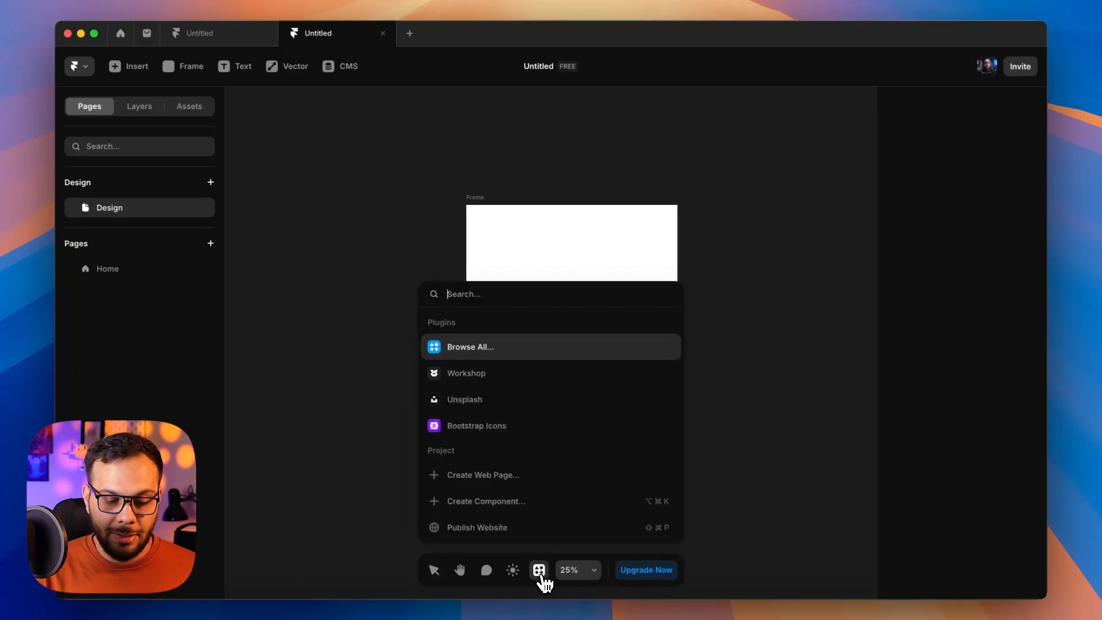
{"action": "left_click", "coordinate": [400, 337]}
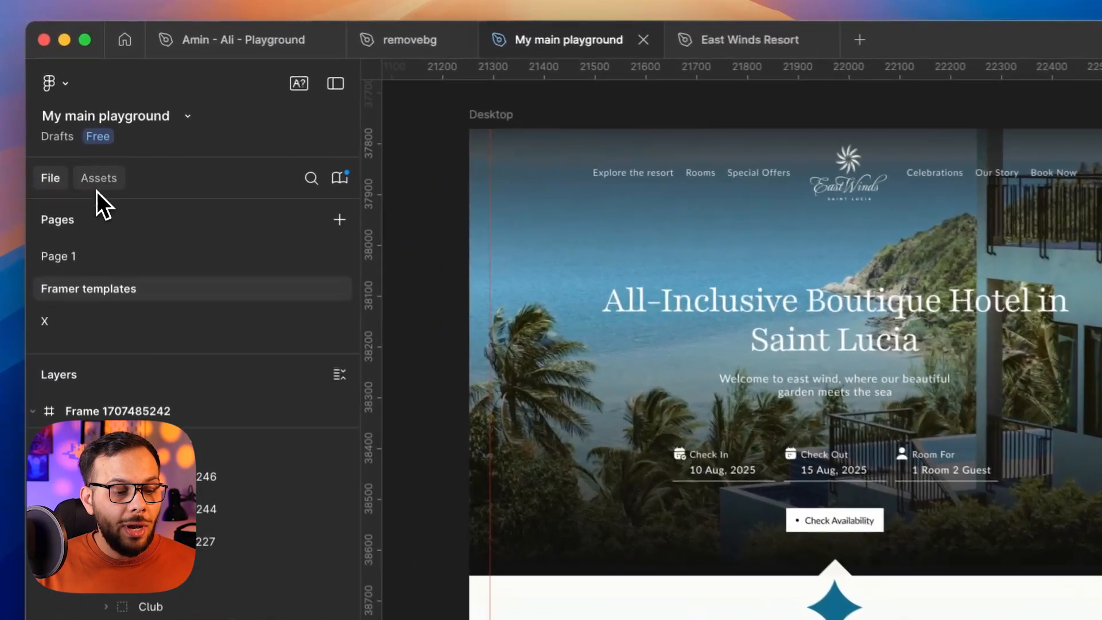
Step: In Figma, look at the asset libraries and return to the file's pages and layers
{"action": "left_click", "coordinate": [98, 186]}
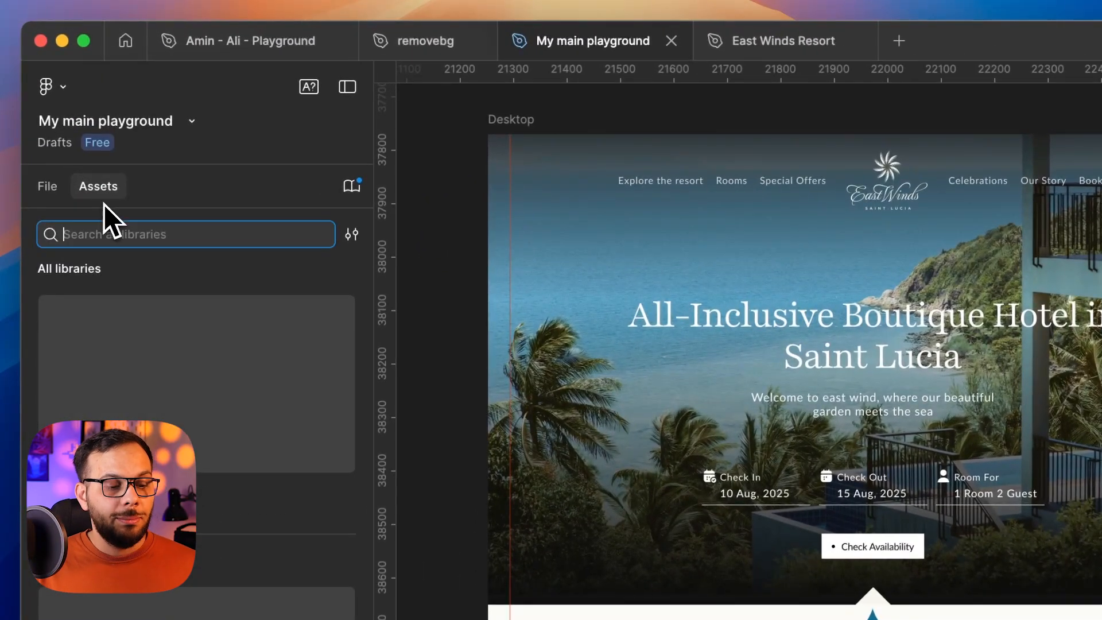
{"action": "left_click", "coordinate": [50, 189]}
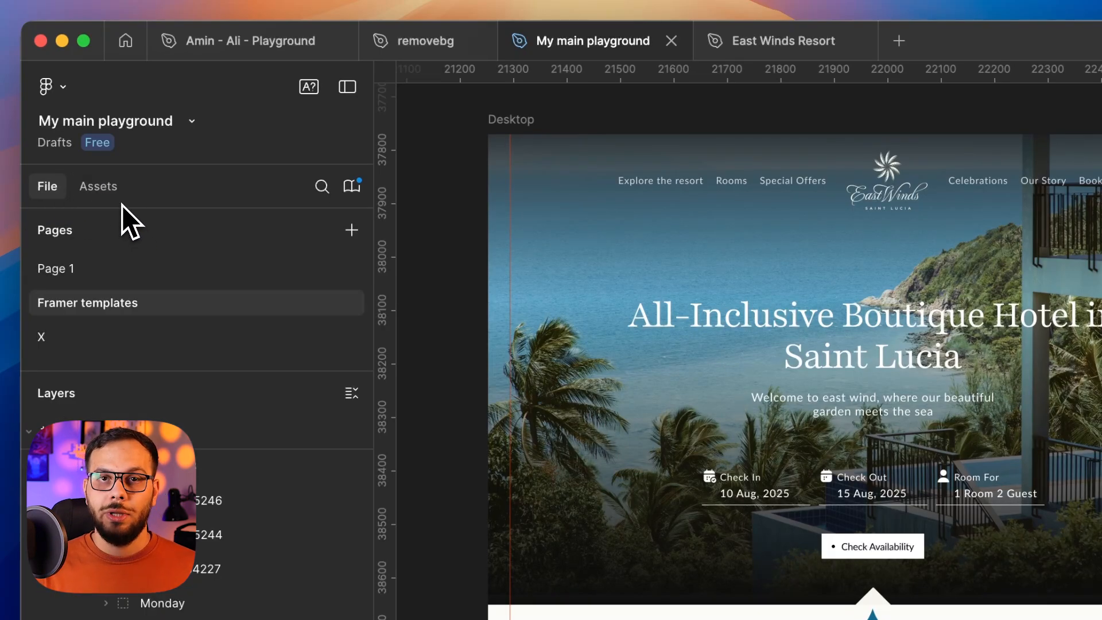
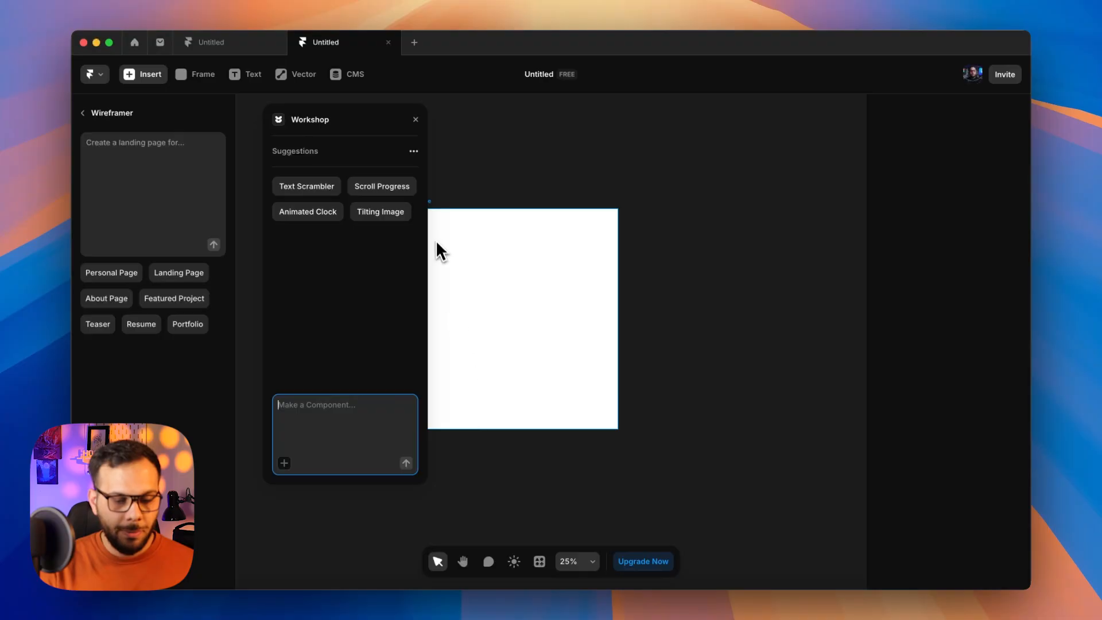
Step: In Framer, close the Workshop plugin and leave Wireframer to return to the project's page list
{"action": "left_click", "coordinate": [416, 120]}
{"action": "left_click", "coordinate": [109, 114]}
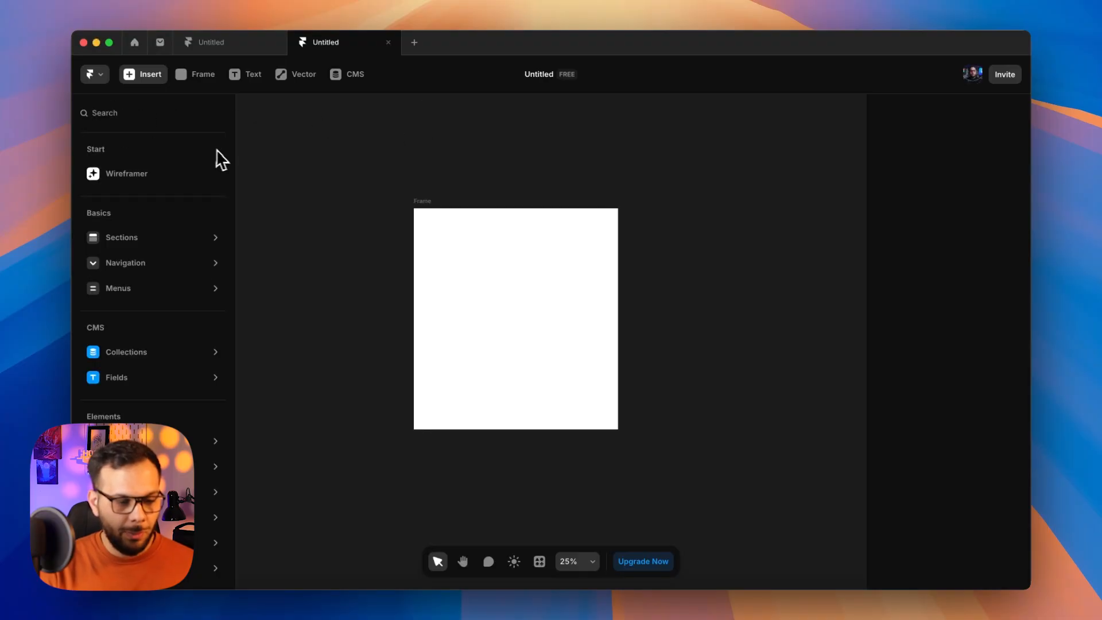
{"action": "left_click", "coordinate": [310, 156]}
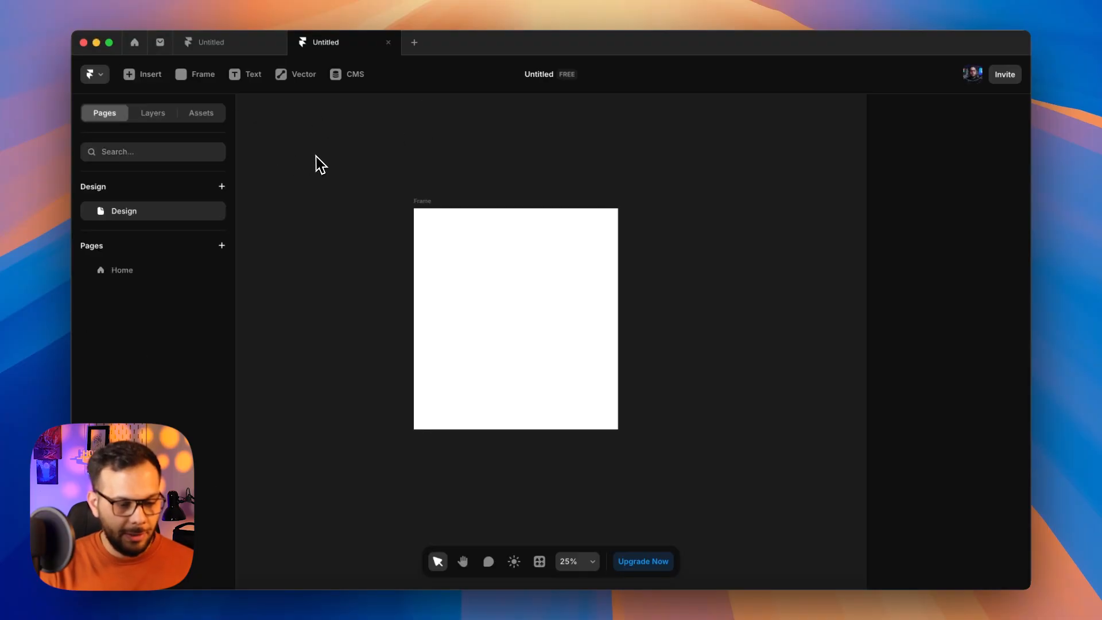
Step: Rename the Design page as Monday Club
{"action": "double_click", "coordinate": [130, 217]}
{"action": "type", "text": "Monda"}
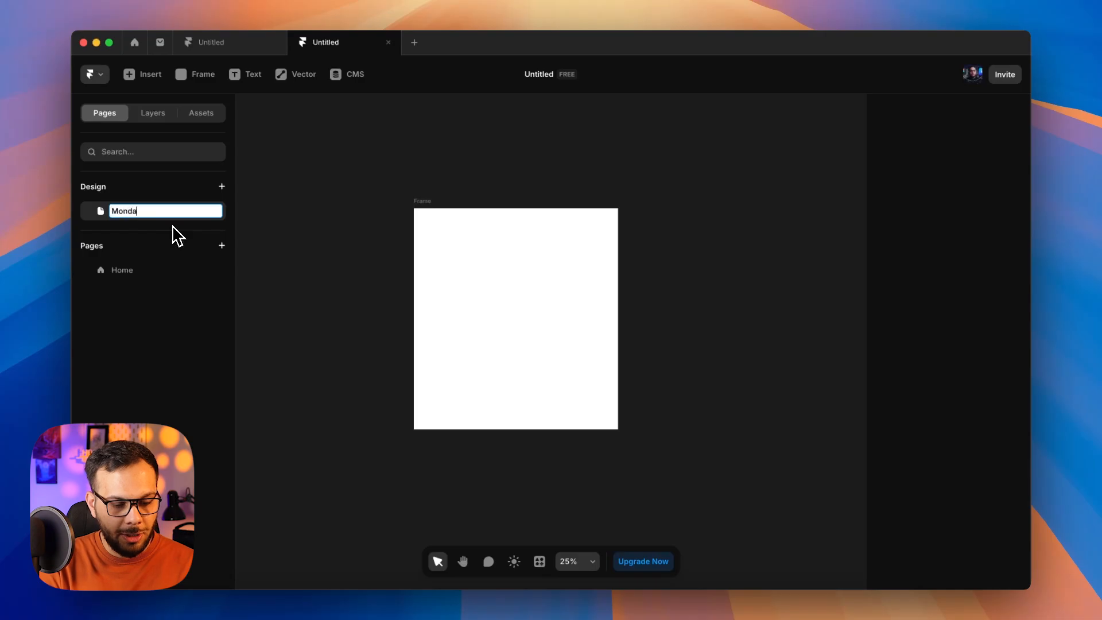
{"action": "type", "text": "y Club"}
{"action": "key", "text": "Return"}
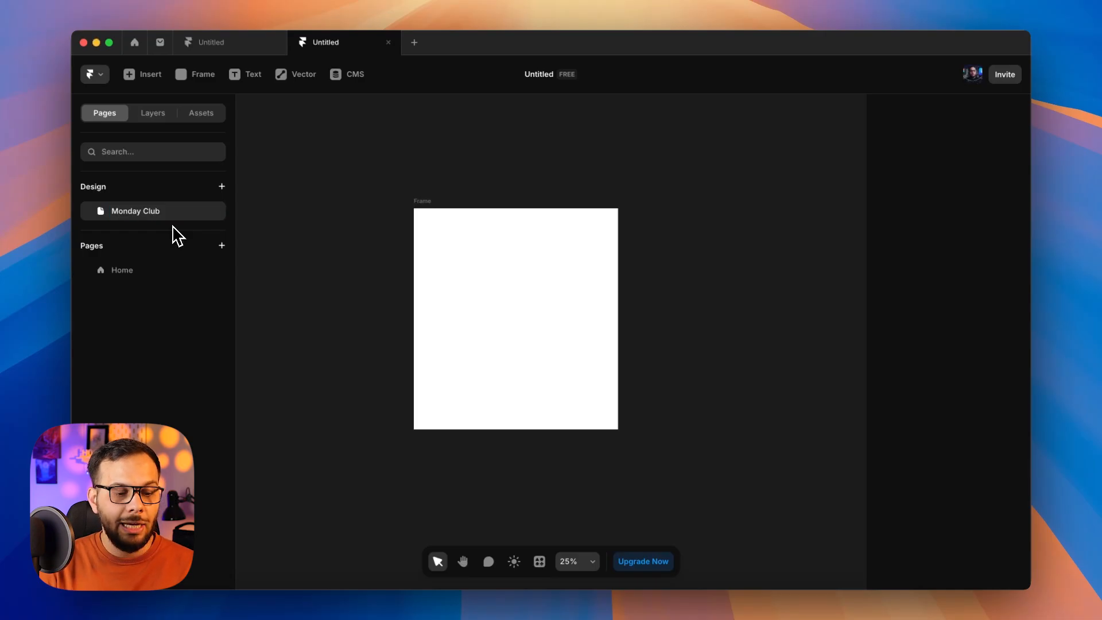
Step: Select the white frame on the Monday Club page and set its width to 1440 and its height to 8000
{"action": "left_click", "coordinate": [153, 113]}
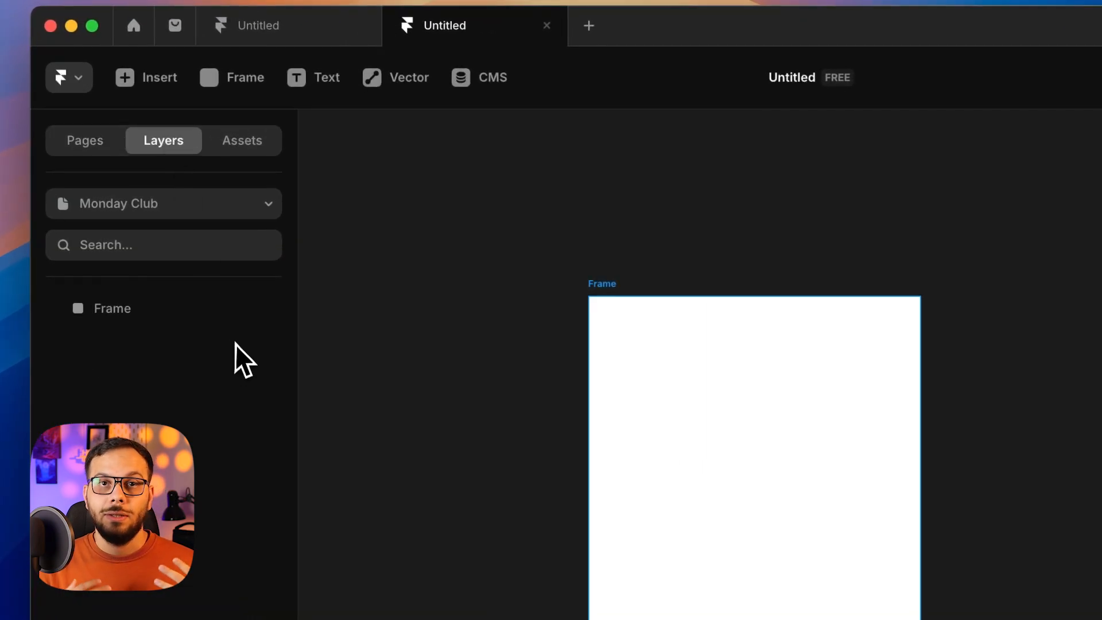
{"action": "left_click", "coordinate": [684, 409]}
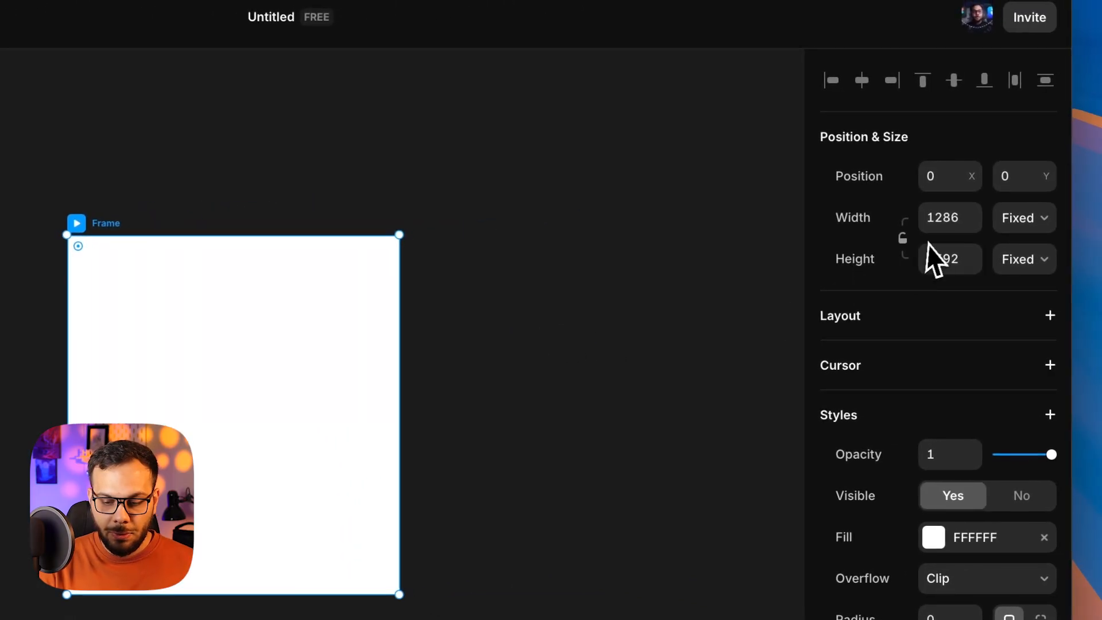
{"action": "left_click", "coordinate": [954, 217]}
{"action": "type", "text": "1440"}
{"action": "left_click", "coordinate": [957, 260]}
{"action": "type", "text": "8000"}
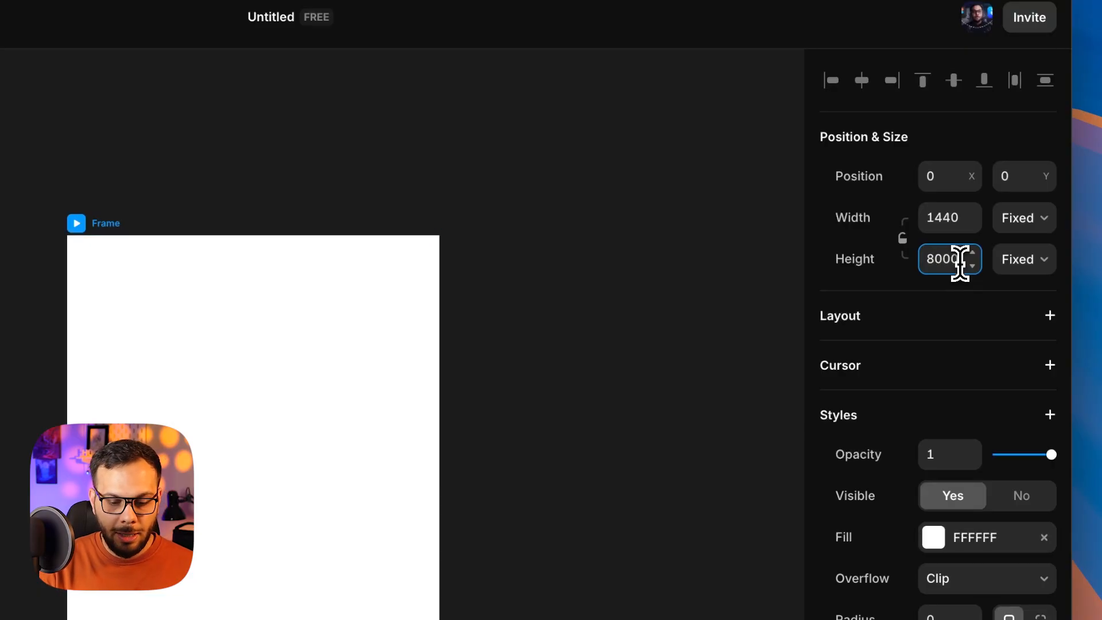
{"action": "left_click", "coordinate": [579, 263]}
Step: Add a Stack layout to the Monday Club page's frame
{"action": "key", "text": "alt+z"}
{"action": "left_click", "coordinate": [445, 395], "text": "alt"}
{"action": "left_click", "coordinate": [420, 433]}
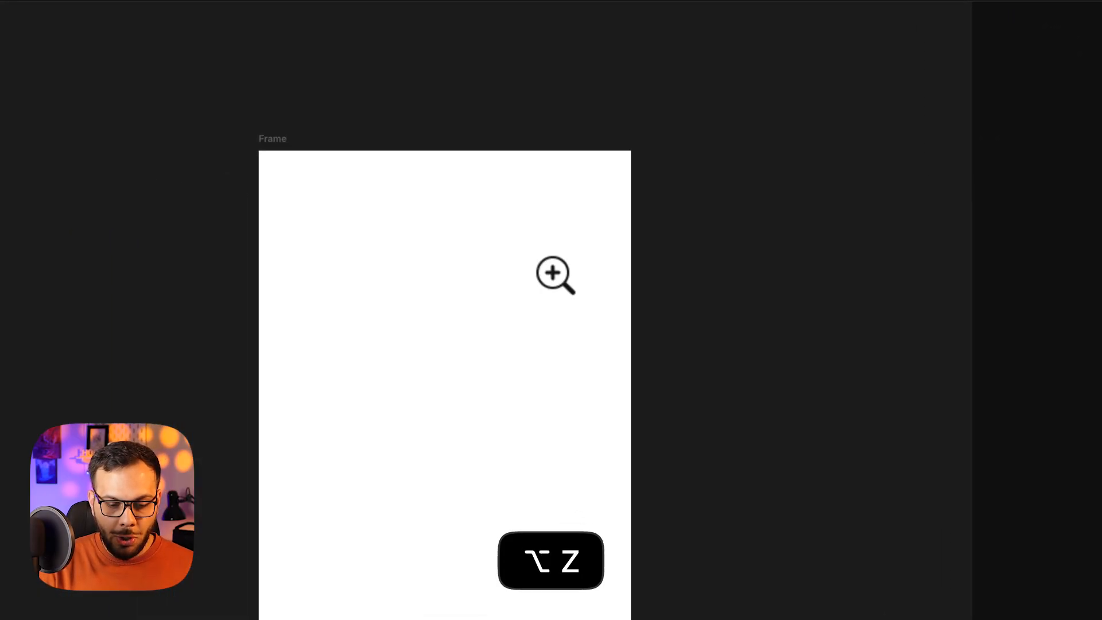
{"action": "left_click", "coordinate": [546, 252]}
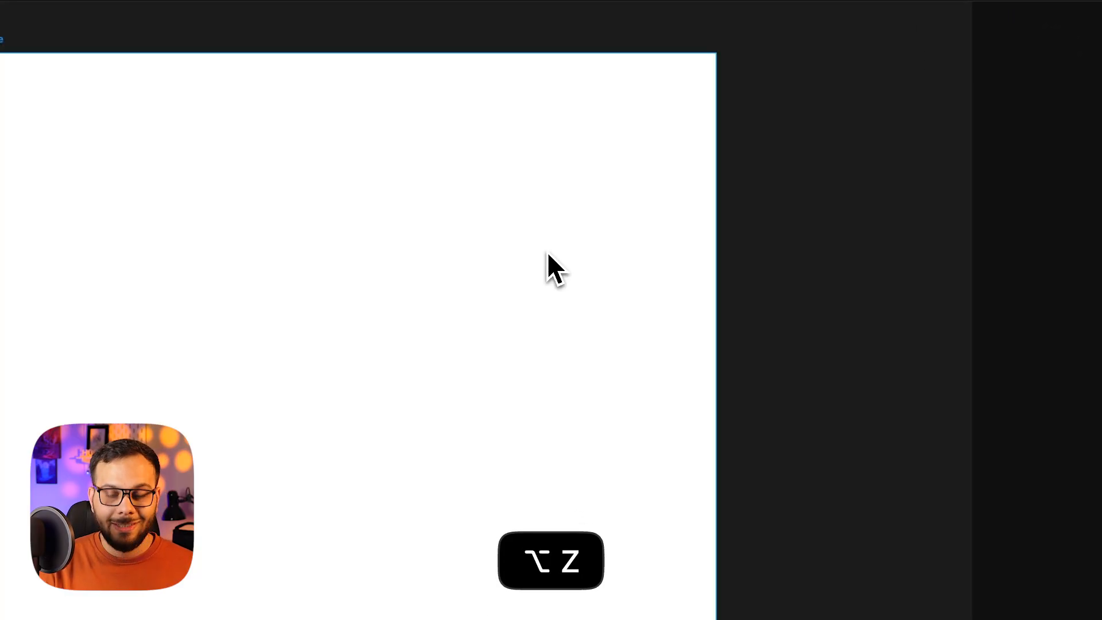
{"action": "scroll", "coordinate": [546, 253], "scroll_direction": "up", "scroll_amount": 2}
{"action": "scroll", "coordinate": [547, 252], "scroll_direction": "left", "scroll_amount": 2}
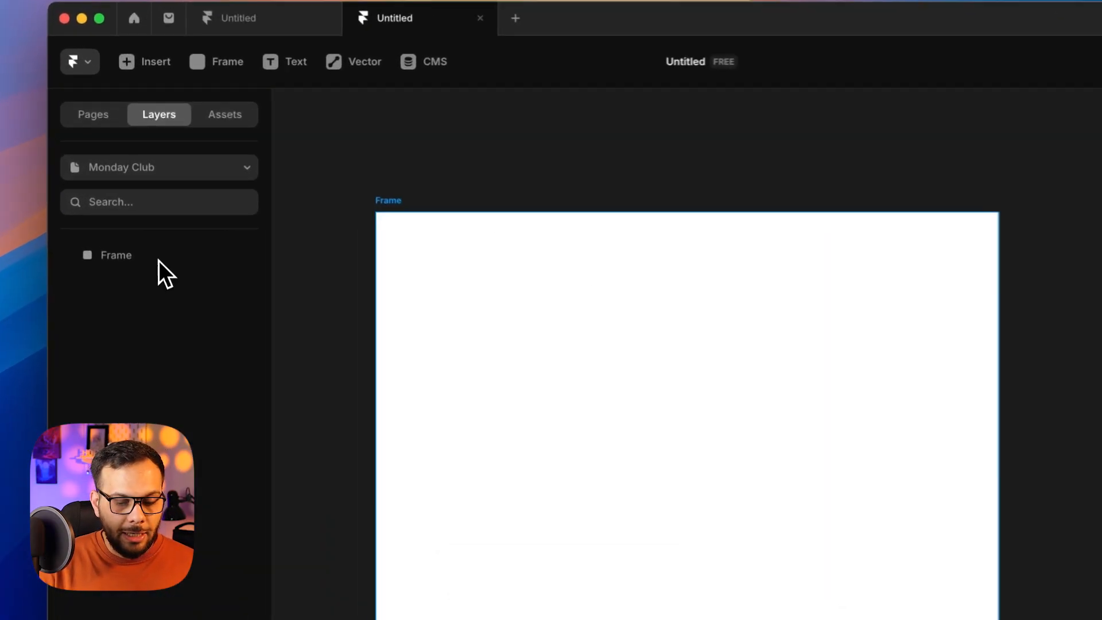
{"action": "left_click", "coordinate": [151, 219]}
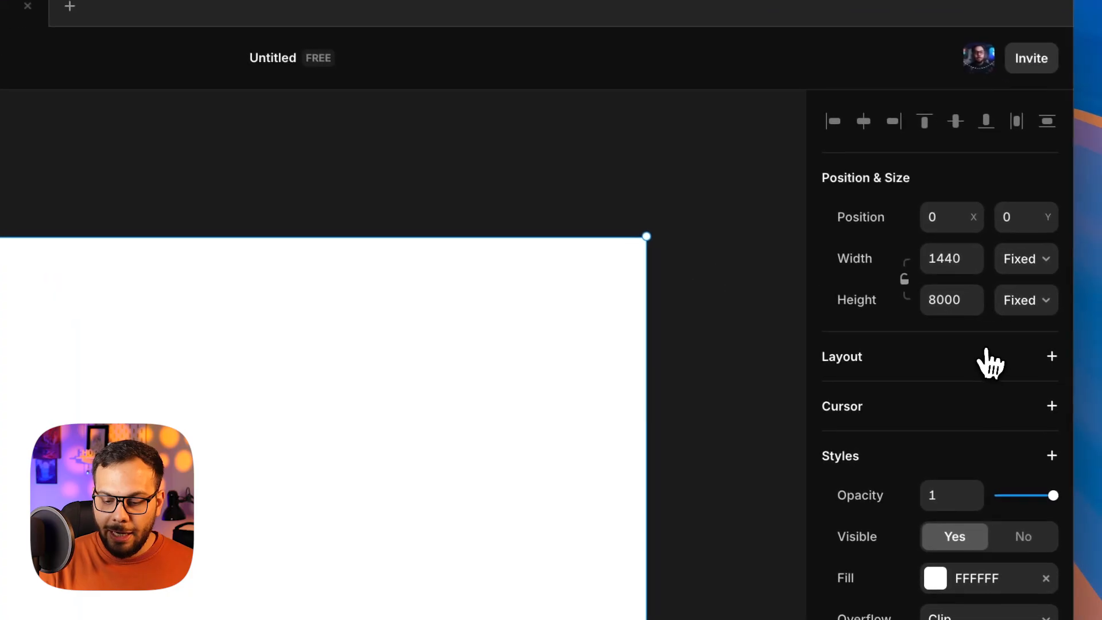
{"action": "left_click", "coordinate": [990, 358]}
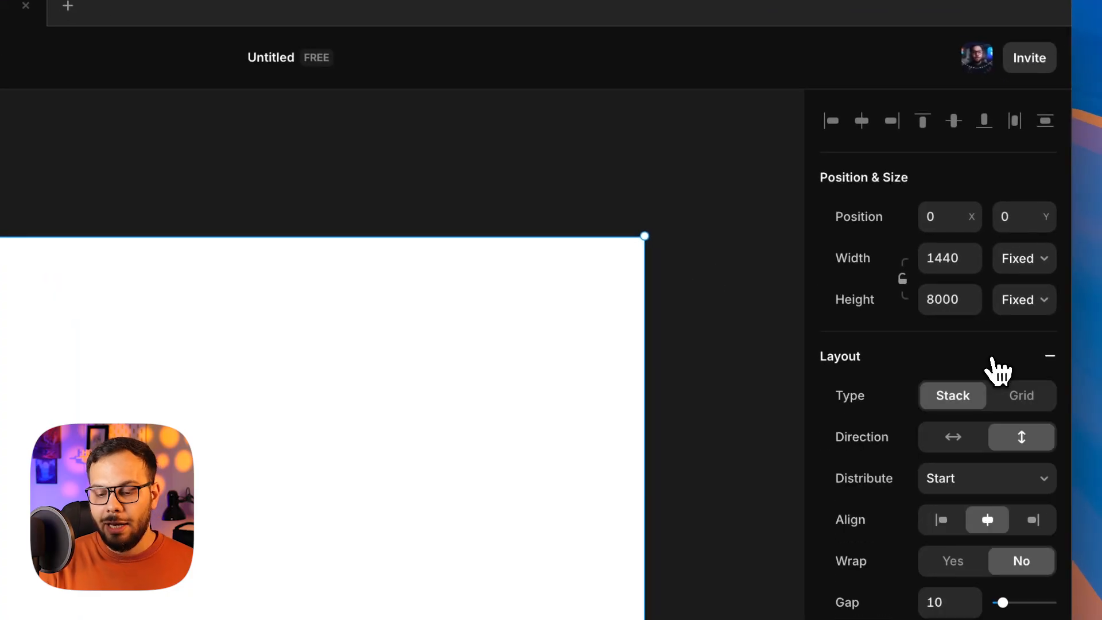
Step: Look over the stack's layout and style properties and its layer actions, and return to the project's page list
{"action": "scroll", "coordinate": [890, 422], "scroll_direction": "down", "scroll_amount": 6}
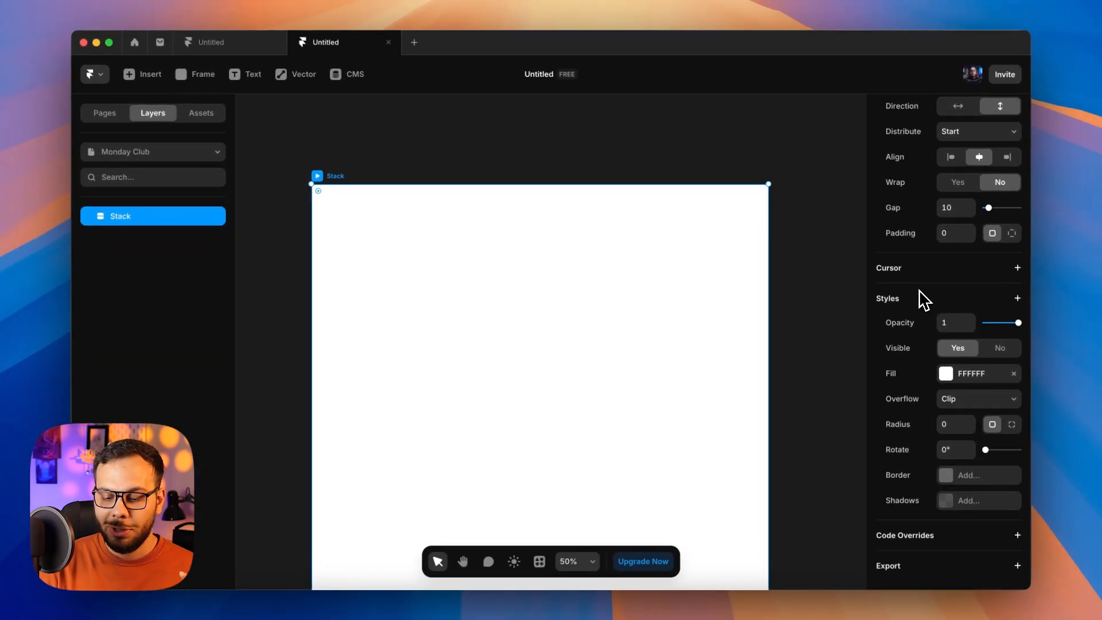
{"action": "scroll", "coordinate": [924, 298], "scroll_direction": "up", "scroll_amount": 3}
{"action": "scroll", "coordinate": [924, 298], "scroll_direction": "down", "scroll_amount": 3}
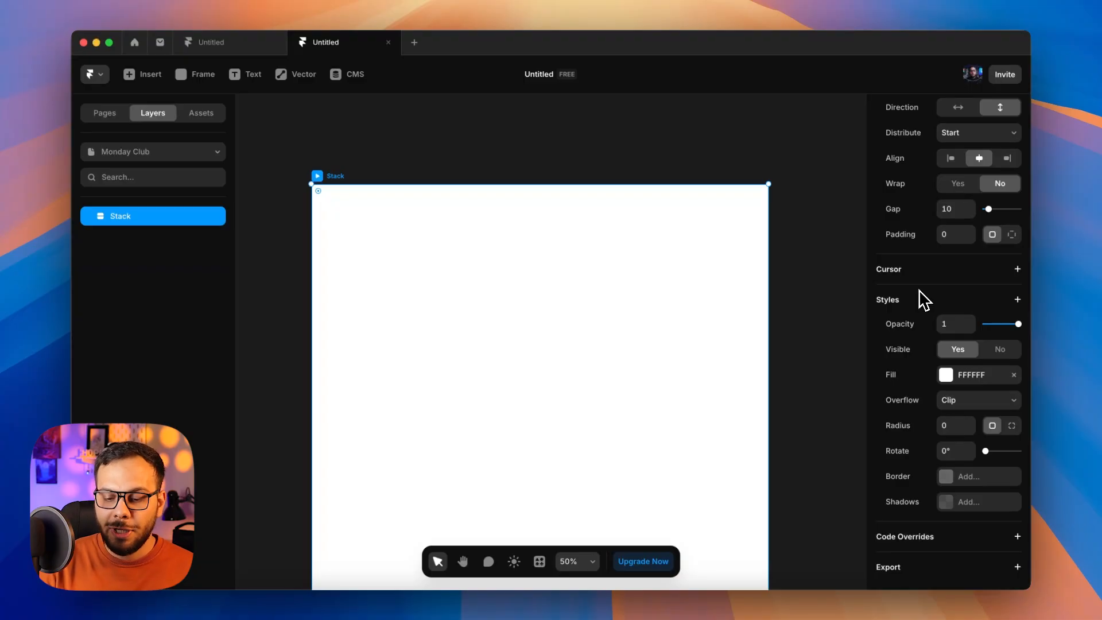
{"action": "scroll", "coordinate": [924, 298], "scroll_direction": "up", "scroll_amount": 4}
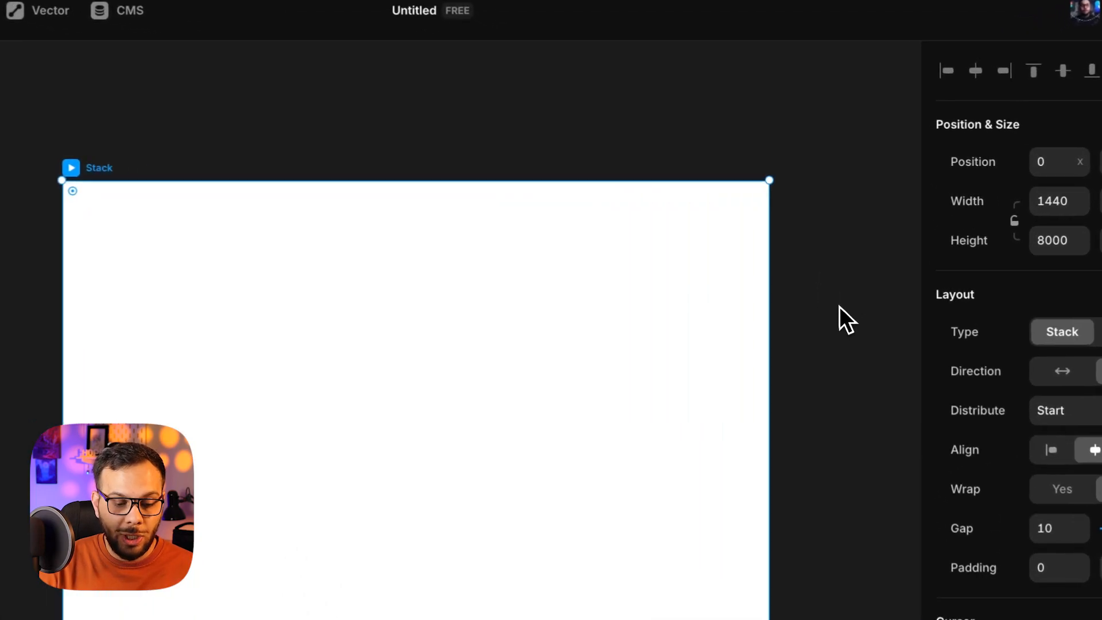
{"action": "left_click", "coordinate": [839, 305]}
{"action": "left_click", "coordinate": [545, 269]}
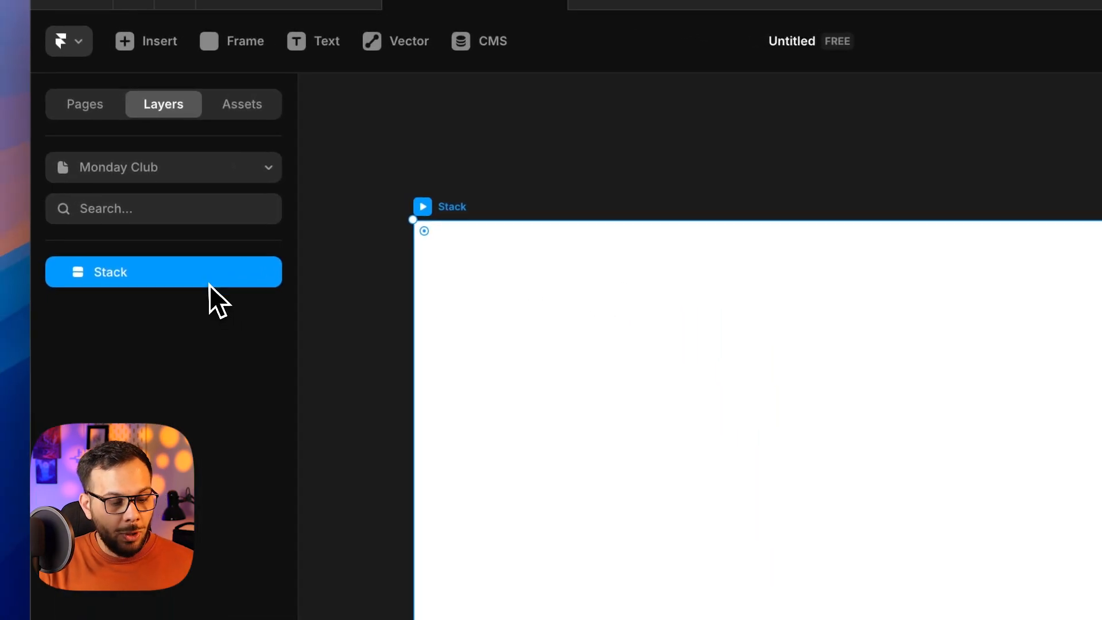
{"action": "right_click", "coordinate": [210, 279]}
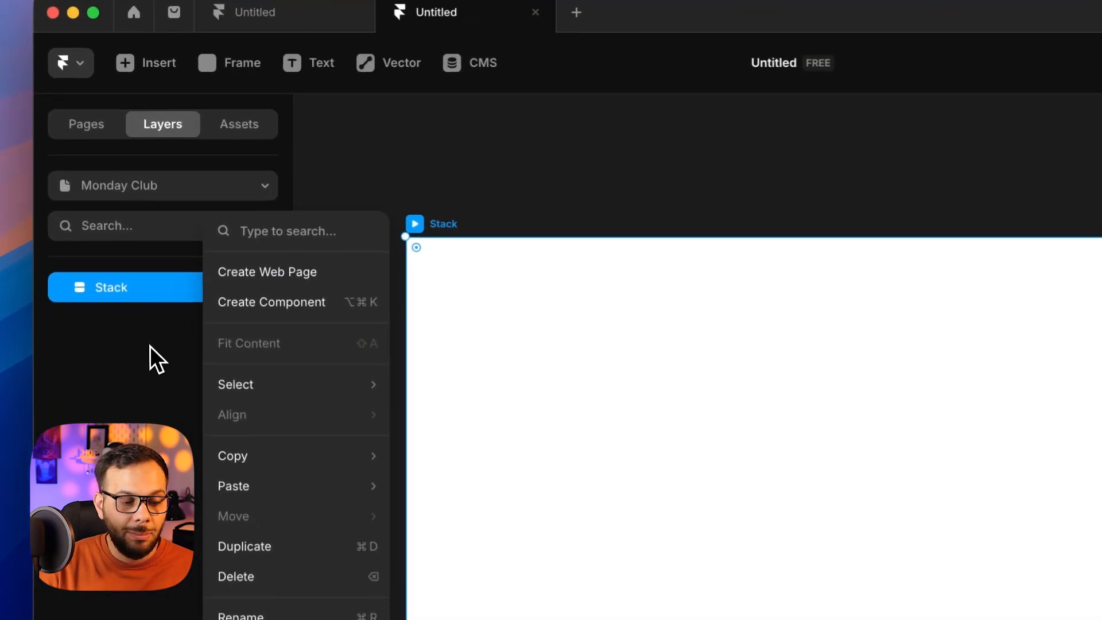
{"action": "left_click", "coordinate": [105, 113]}
{"action": "left_click", "coordinate": [104, 113]}
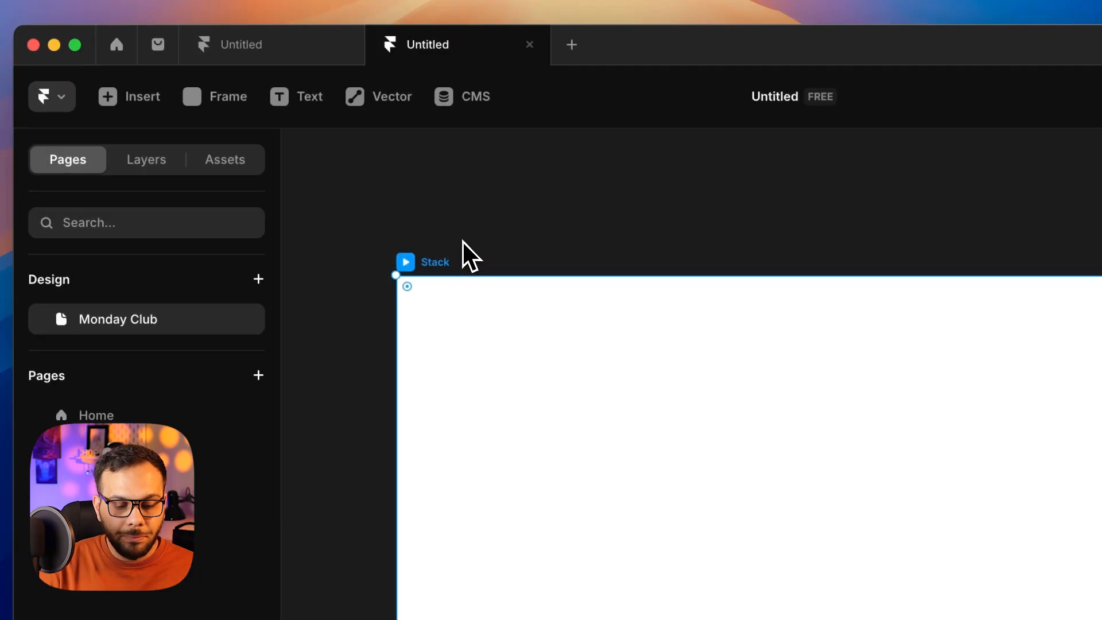
Step: Draw a frame of about 1440 × 778 across the full width at the top of the stack
{"action": "left_click", "coordinate": [215, 95]}
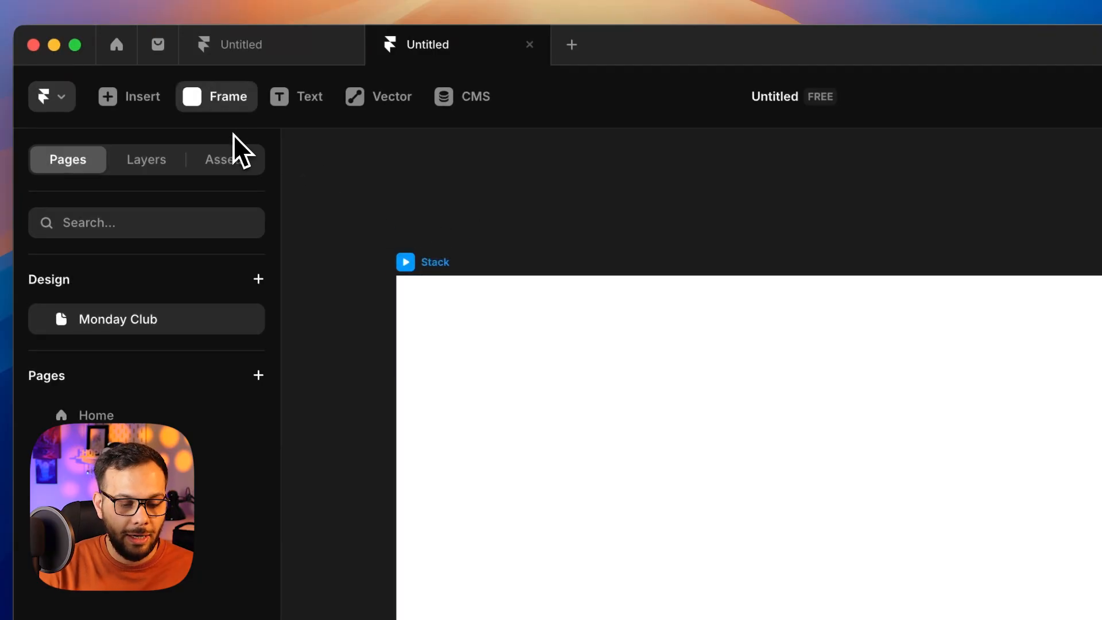
{"action": "left_click_drag", "start_coordinate": [399, 278], "coordinate": [884, 510]}
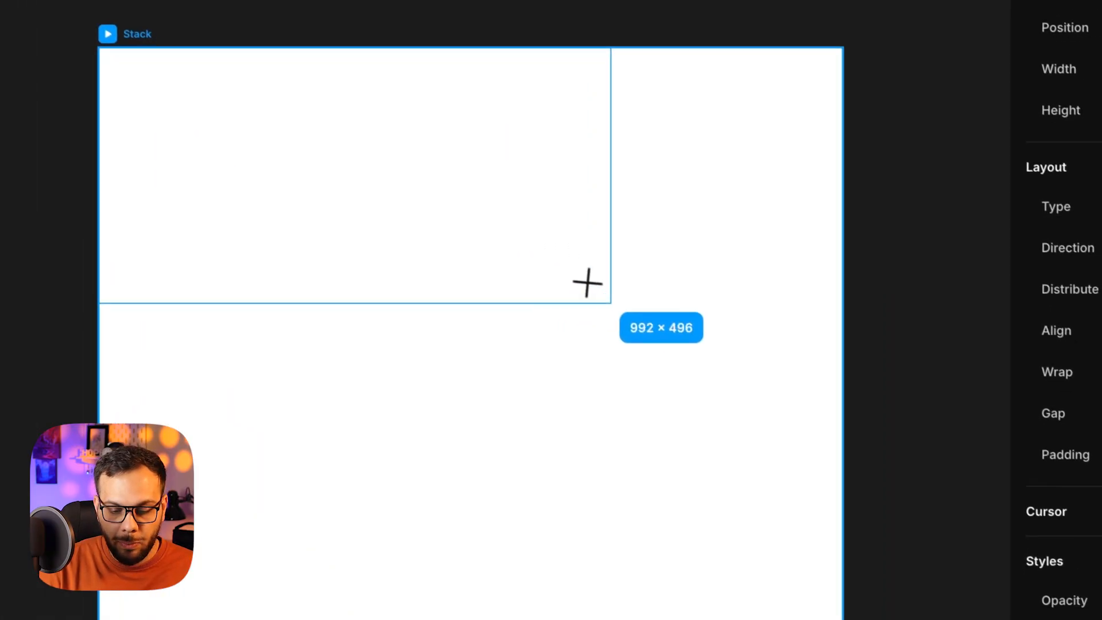
{"action": "left_click_drag", "start_coordinate": [587, 282], "coordinate": [825, 436]}
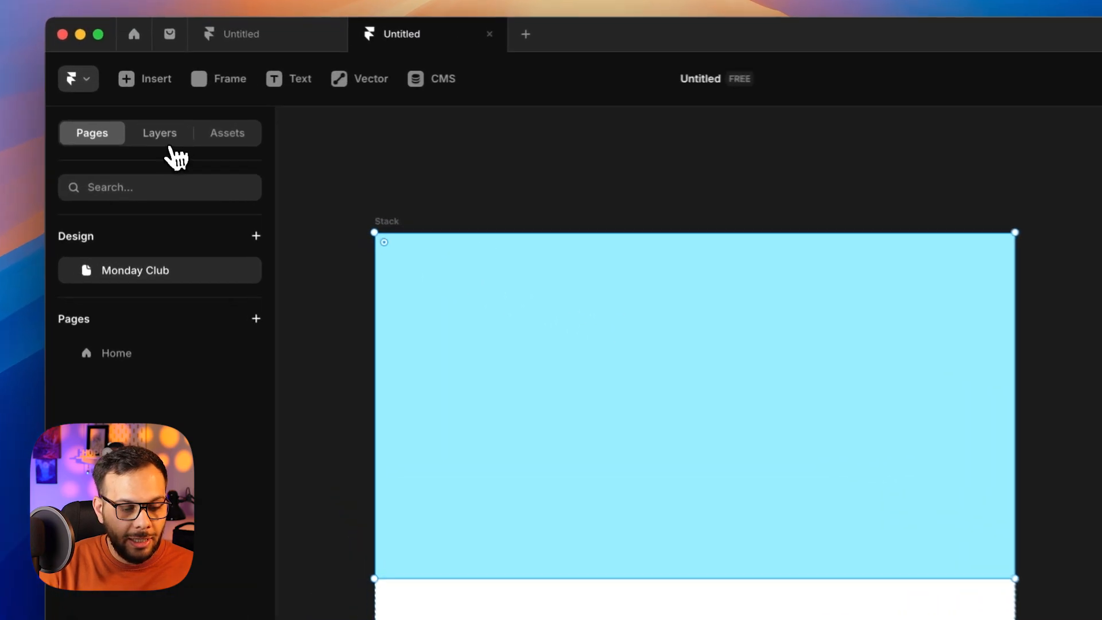
Step: Compare the properties of the parent stack and its nested frame in the layer tree
{"action": "left_click", "coordinate": [153, 115]}
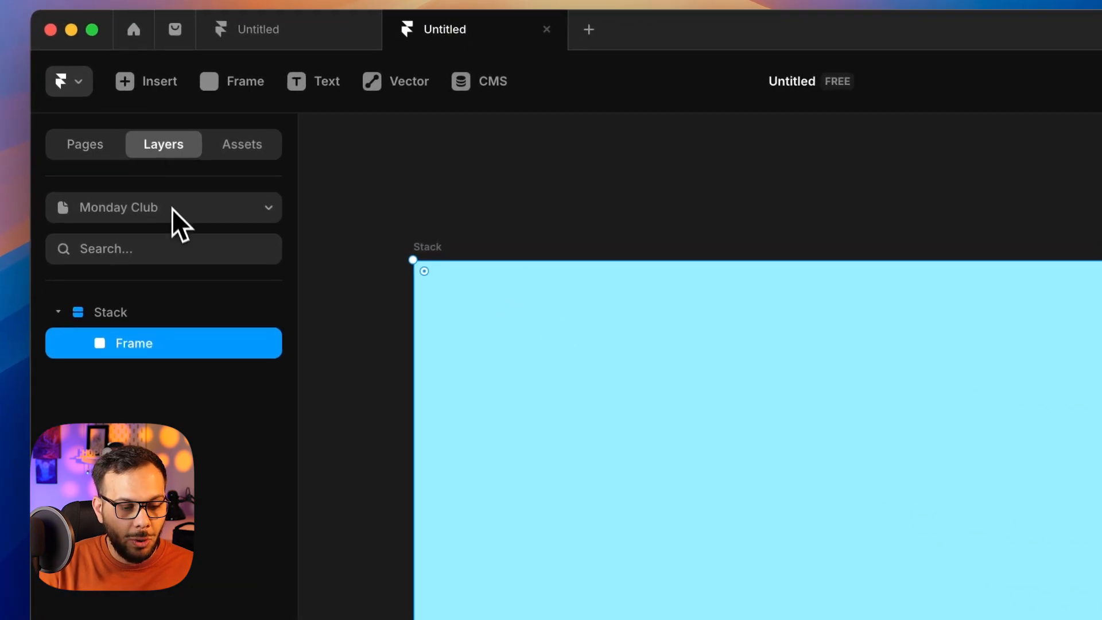
{"action": "left_click", "coordinate": [129, 321]}
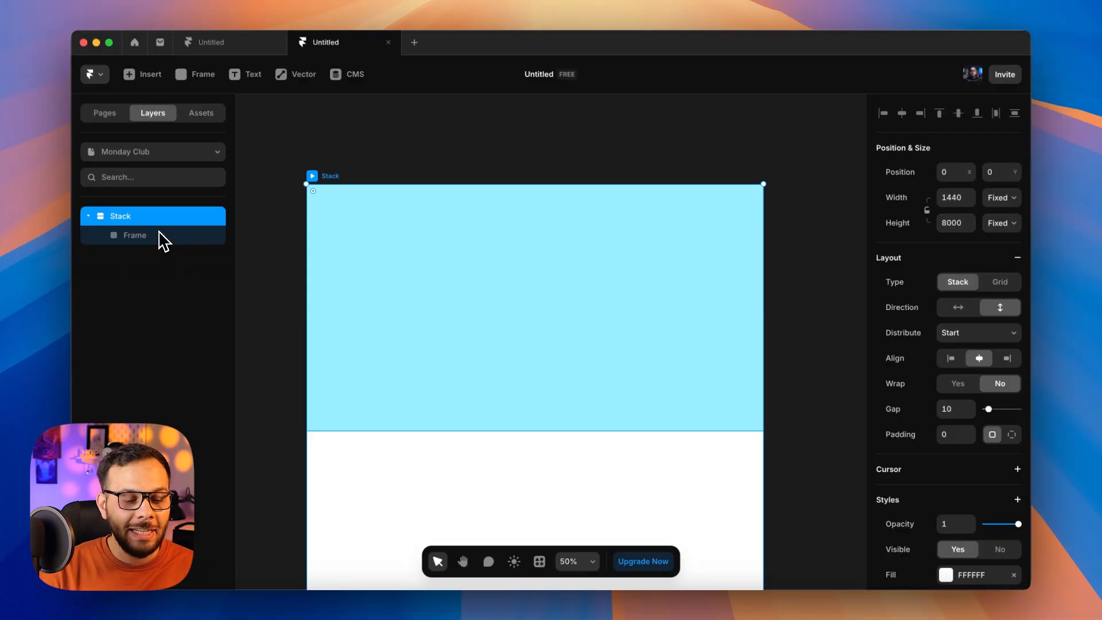
{"action": "left_click", "coordinate": [158, 235]}
{"action": "left_click", "coordinate": [156, 221]}
{"action": "left_click", "coordinate": [160, 242]}
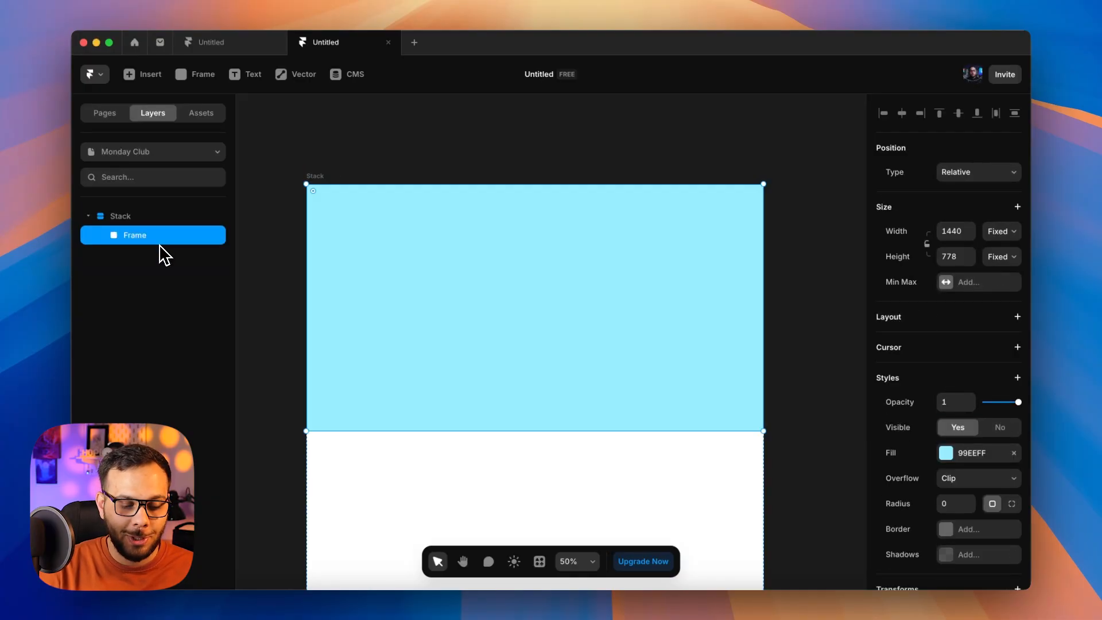
{"action": "left_click", "coordinate": [151, 222]}
{"action": "left_click", "coordinate": [151, 238]}
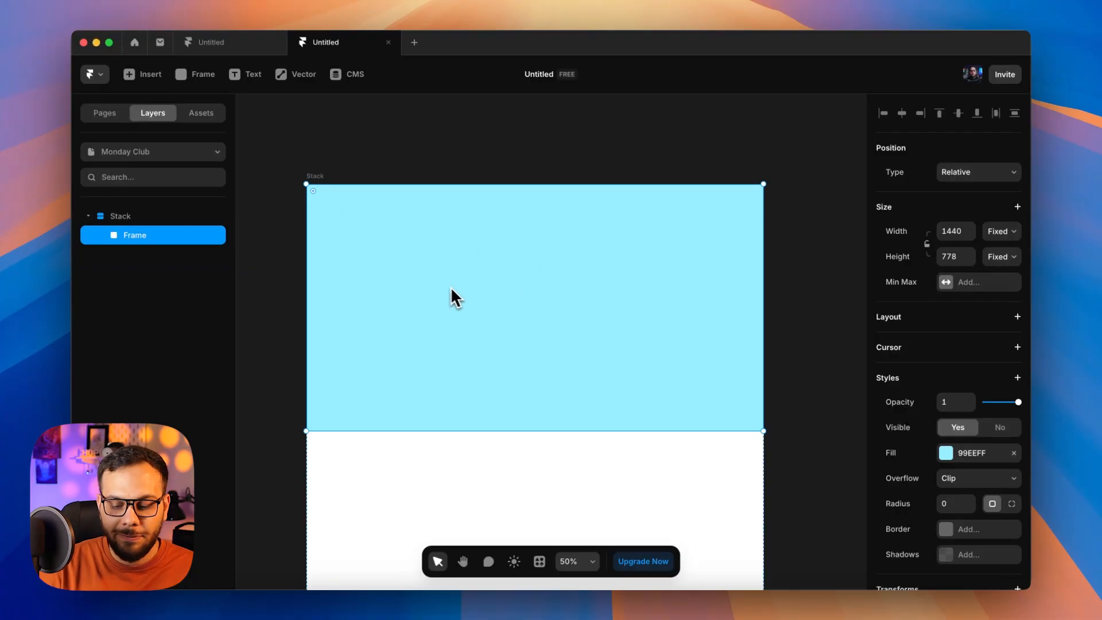
Step: Replace the nested frame's solid fill with the tennis court image
{"action": "left_click", "coordinate": [1013, 453]}
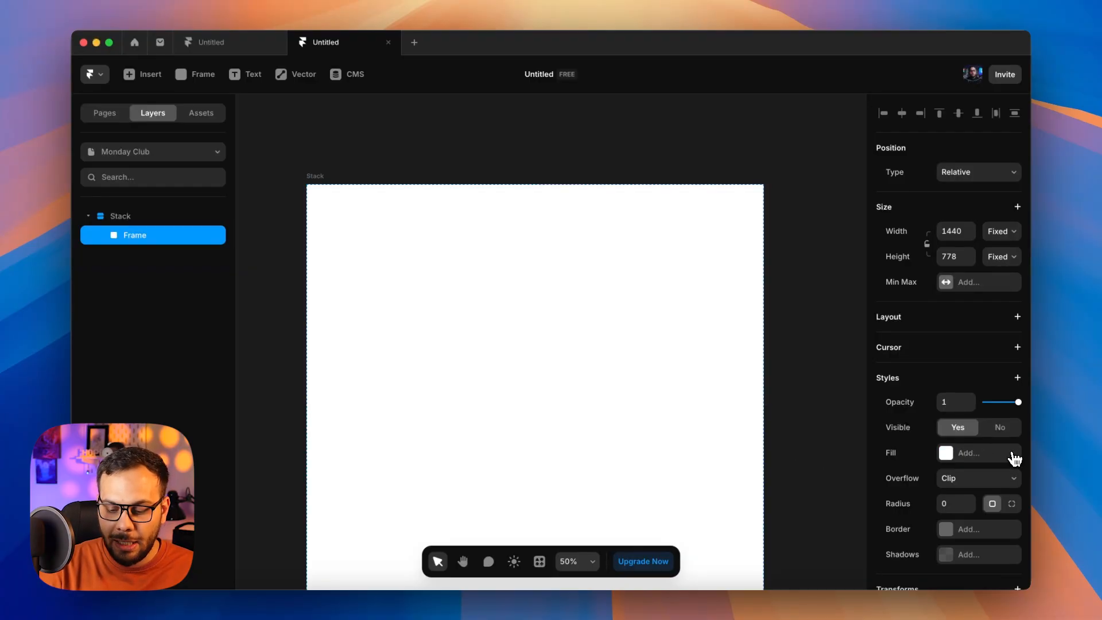
{"action": "left_click", "coordinate": [971, 453]}
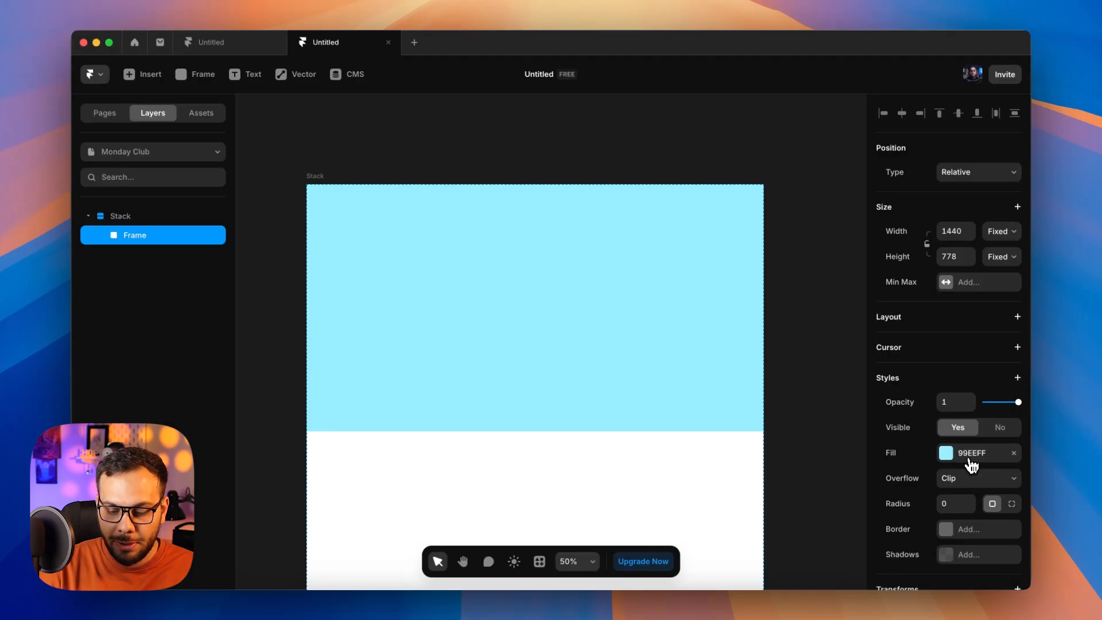
{"action": "left_click", "coordinate": [970, 459]}
{"action": "left_click", "coordinate": [834, 377]}
{"action": "left_click", "coordinate": [812, 565]}
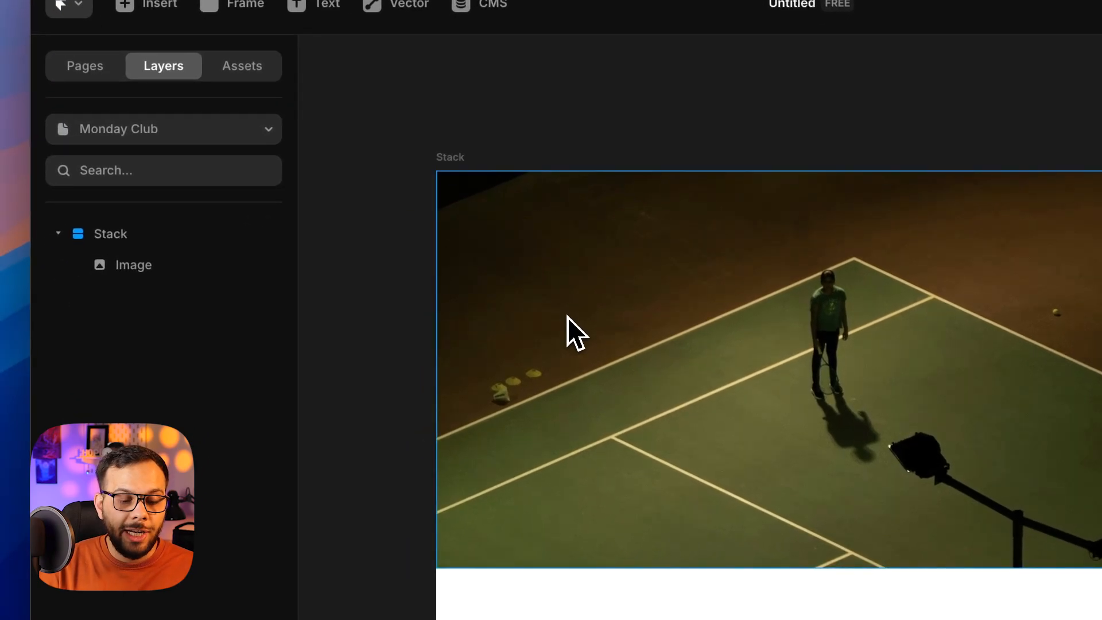
Step: Add a Stack layout to the tennis court image section and draw a wide, shallow frame inside it
{"action": "left_click", "coordinate": [566, 316]}
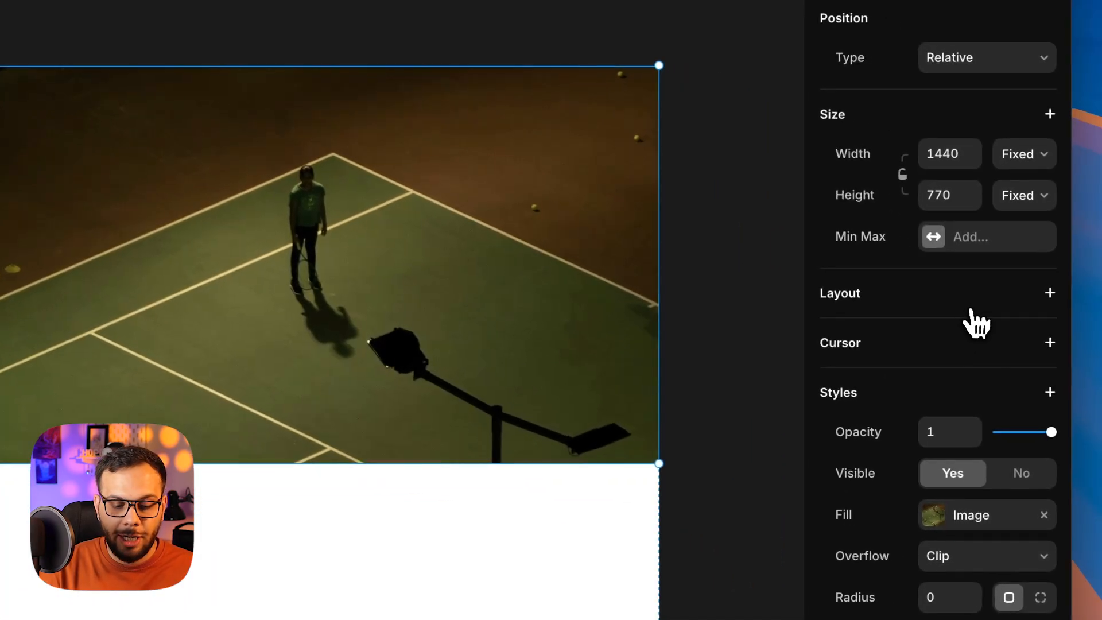
{"action": "left_click", "coordinate": [970, 313]}
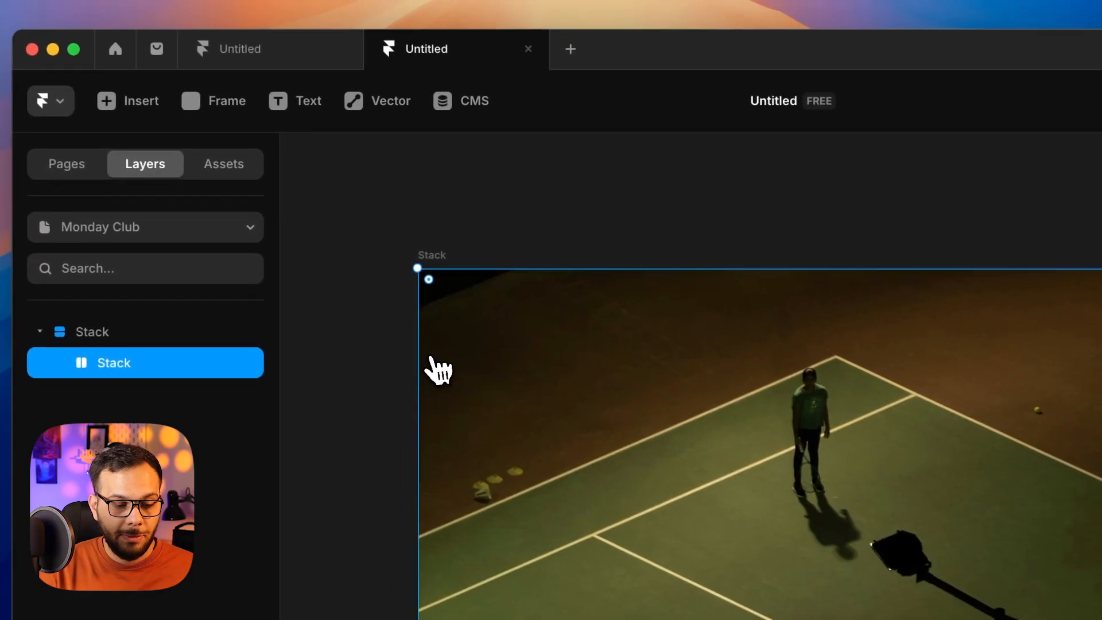
{"action": "left_click", "coordinate": [223, 106]}
{"action": "left_click_drag", "start_coordinate": [442, 293], "coordinate": [1101, 354]}
{"action": "left_click_drag", "start_coordinate": [827, 293], "coordinate": [819, 293]}
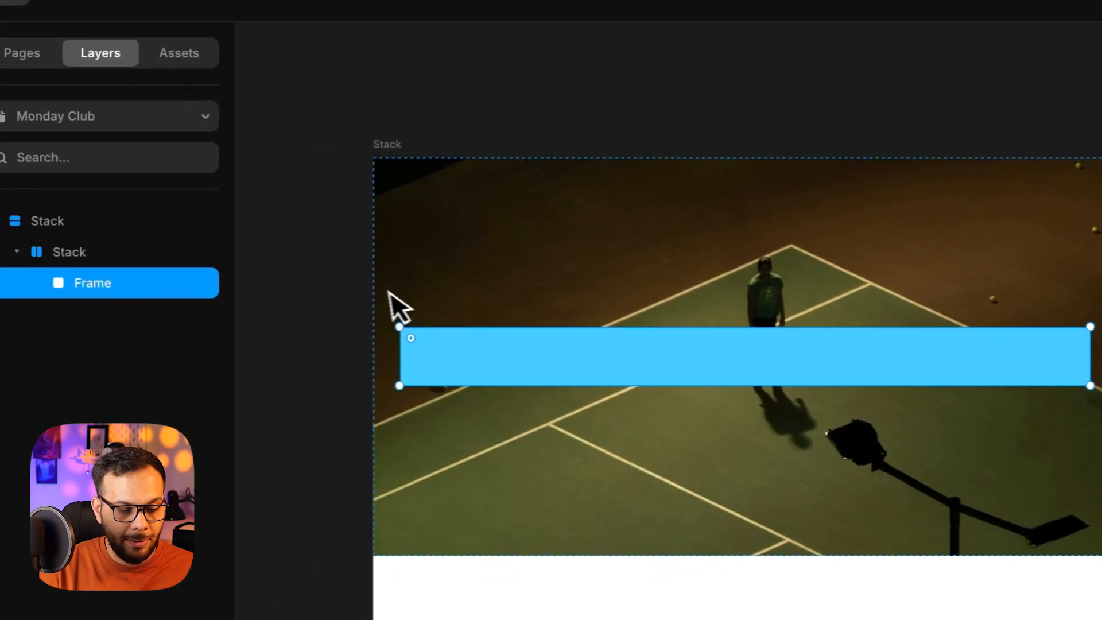
Step: Try the Start distribution on the image section's stack, undo it, and align the stack's content to the top
{"action": "left_click", "coordinate": [180, 248]}
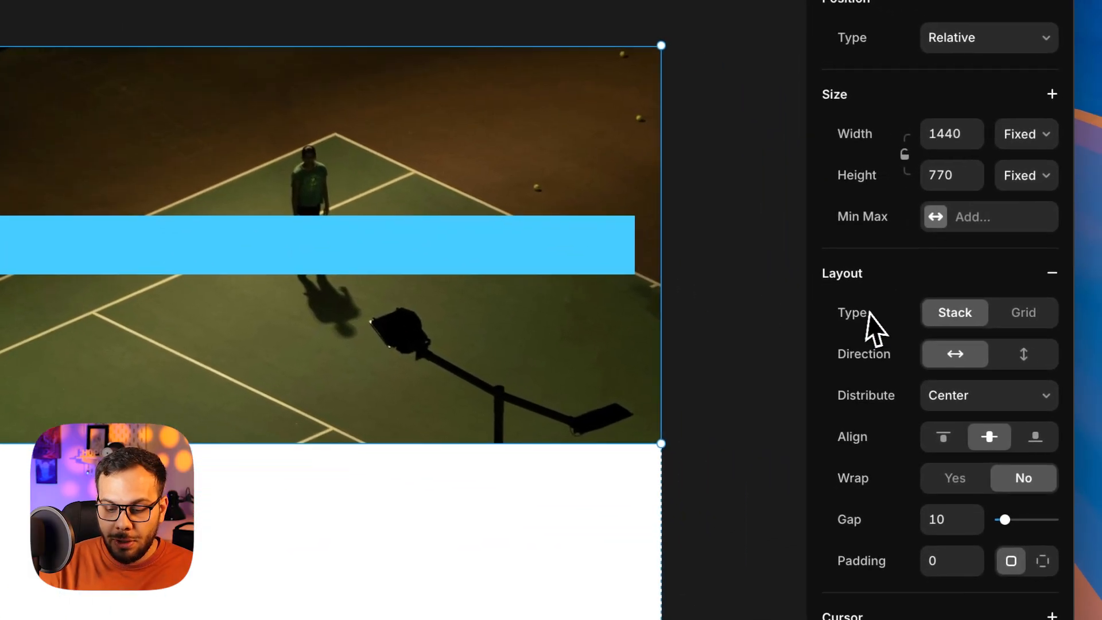
{"action": "left_click", "coordinate": [970, 396]}
{"action": "left_click", "coordinate": [956, 373]}
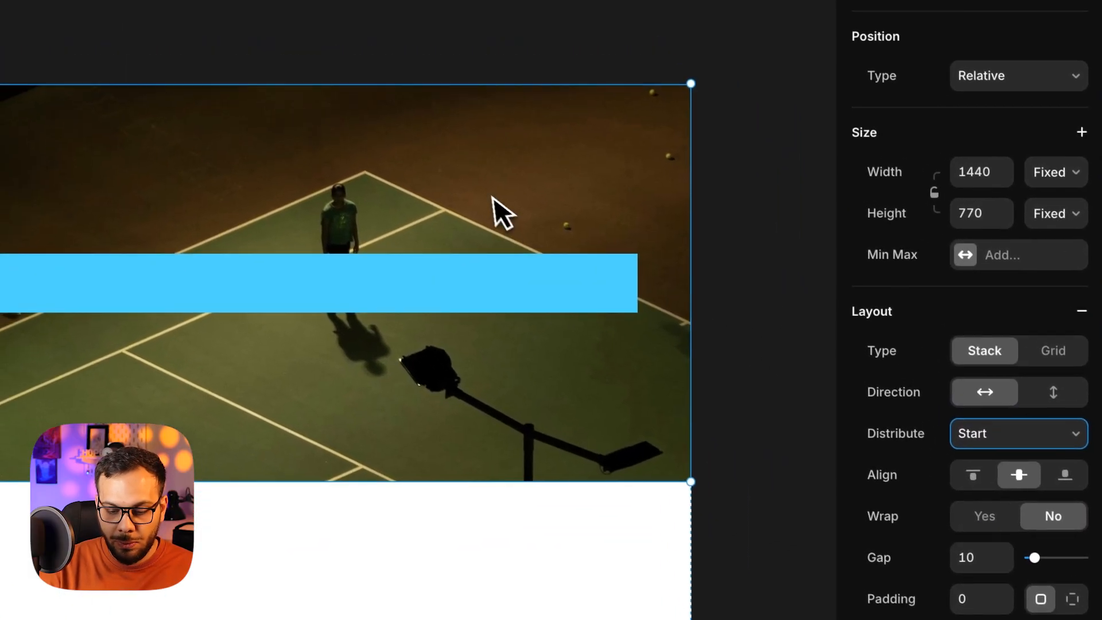
{"action": "key", "text": "super+z"}
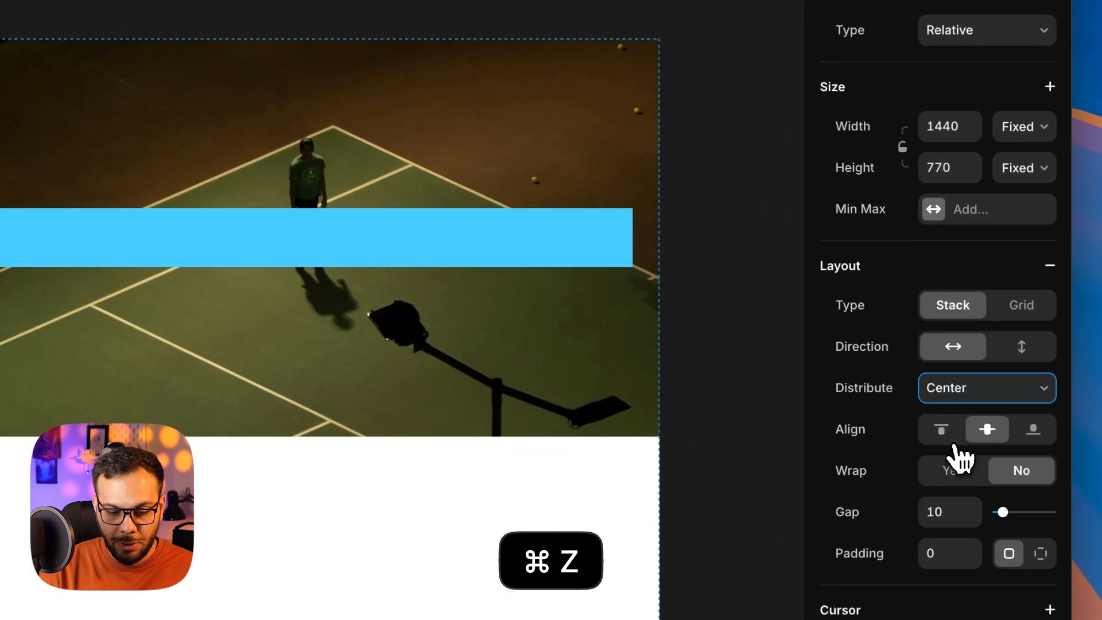
{"action": "left_click", "coordinate": [942, 431]}
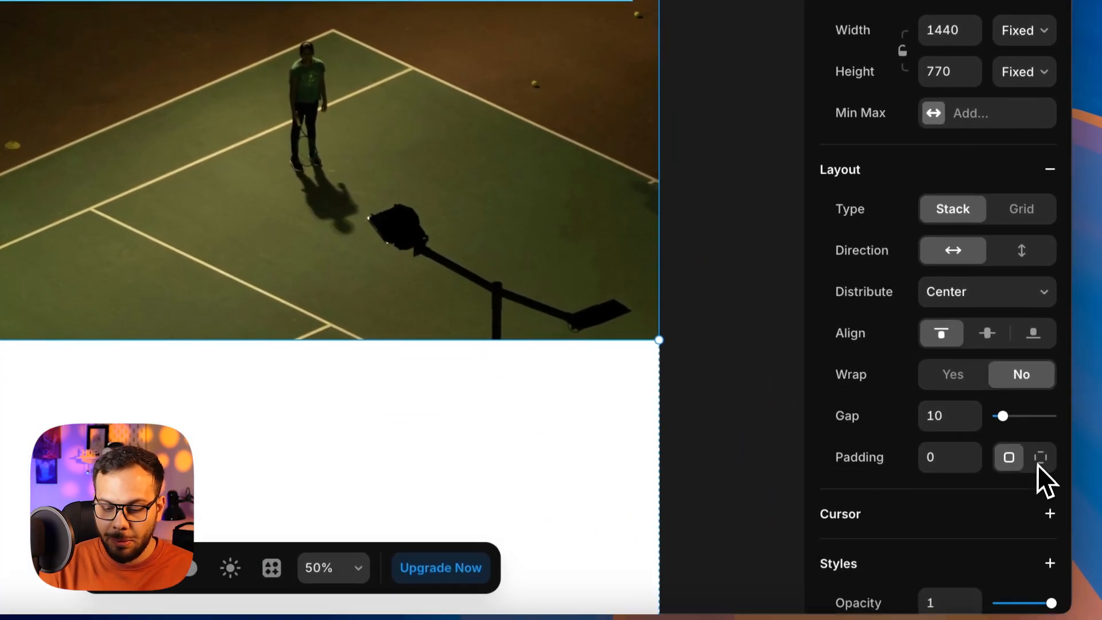
Step: Give the image section's stack individual padding of 24 on top and 32 on the right and left sides
{"action": "left_click", "coordinate": [1040, 451]}
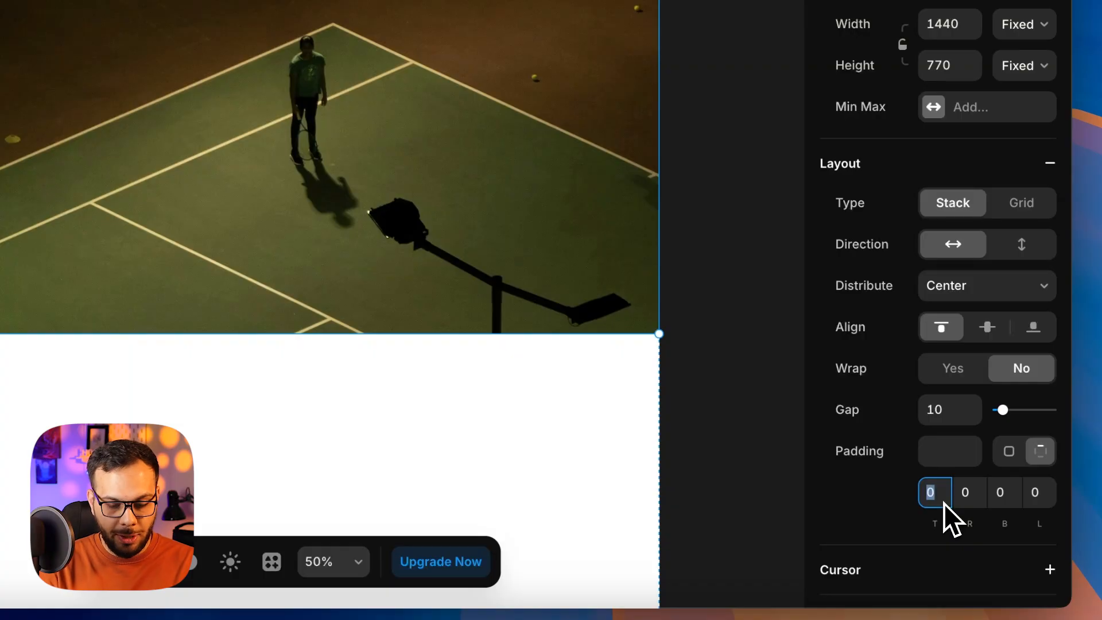
{"action": "left_click", "coordinate": [977, 493]}
{"action": "type", "text": "24"}
{"action": "left_click", "coordinate": [1049, 492]}
{"action": "type", "text": "24"}
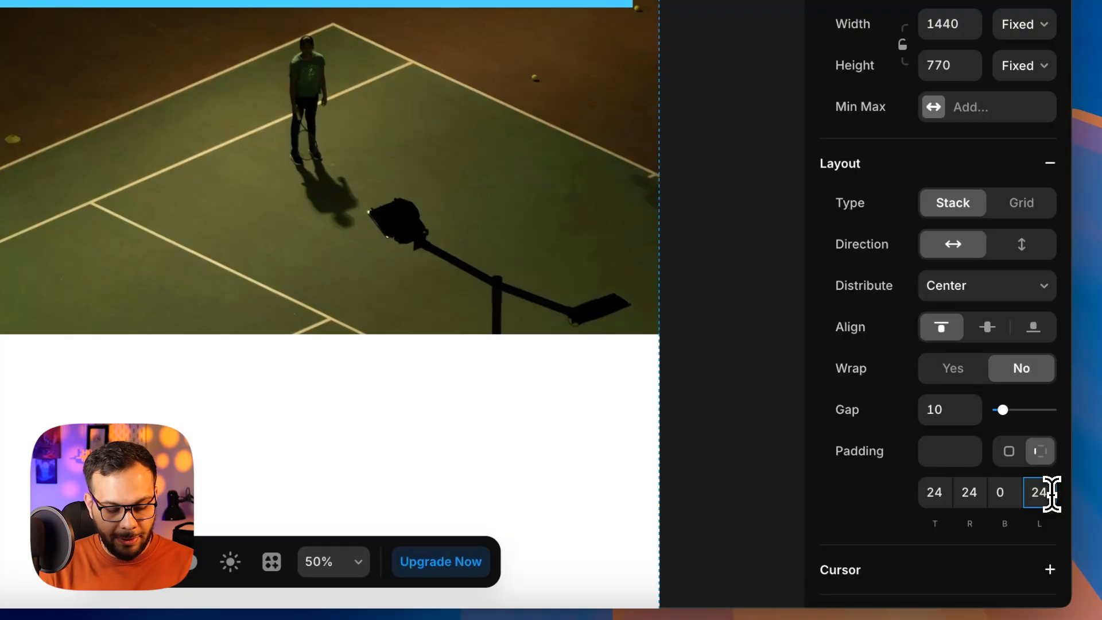
{"action": "key", "text": "super+a"}
{"action": "type", "text": "32"}
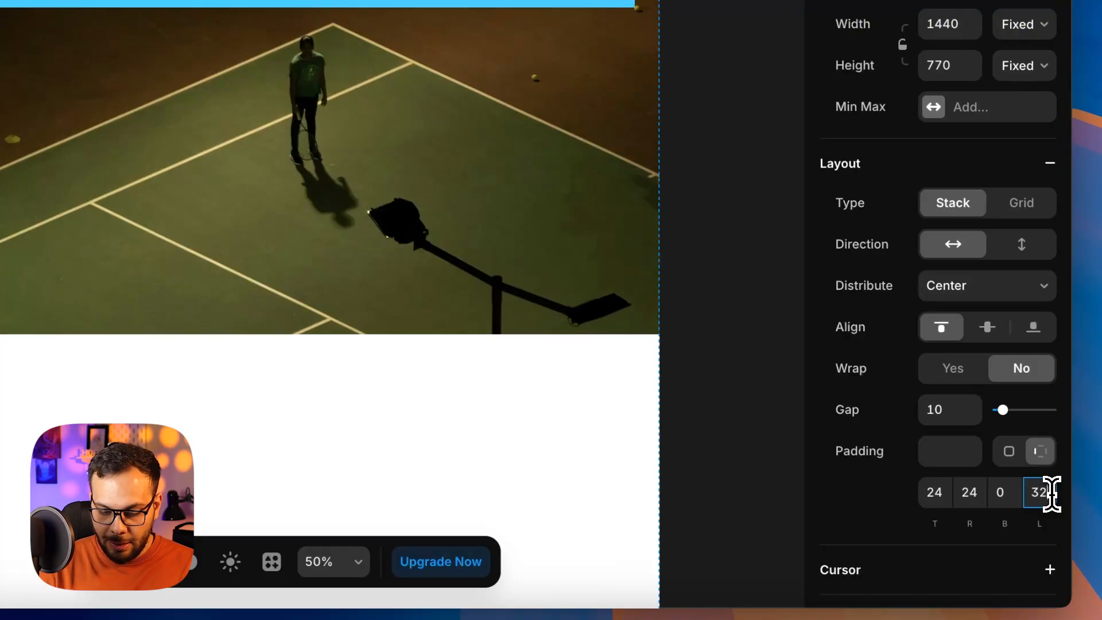
{"action": "left_click", "coordinate": [972, 492]}
{"action": "type", "text": "32"}
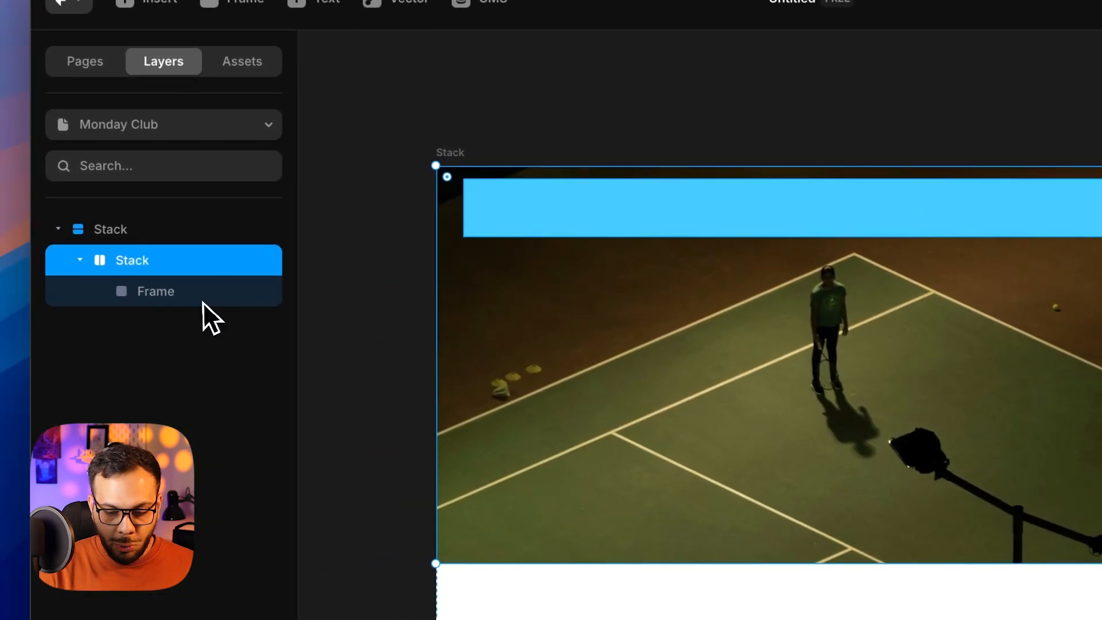
Step: Set the width of the blue frame inside the tennis court image section to Fill
{"action": "left_click", "coordinate": [202, 301]}
{"action": "left_click", "coordinate": [1027, 198]}
{"action": "left_click", "coordinate": [1023, 240]}
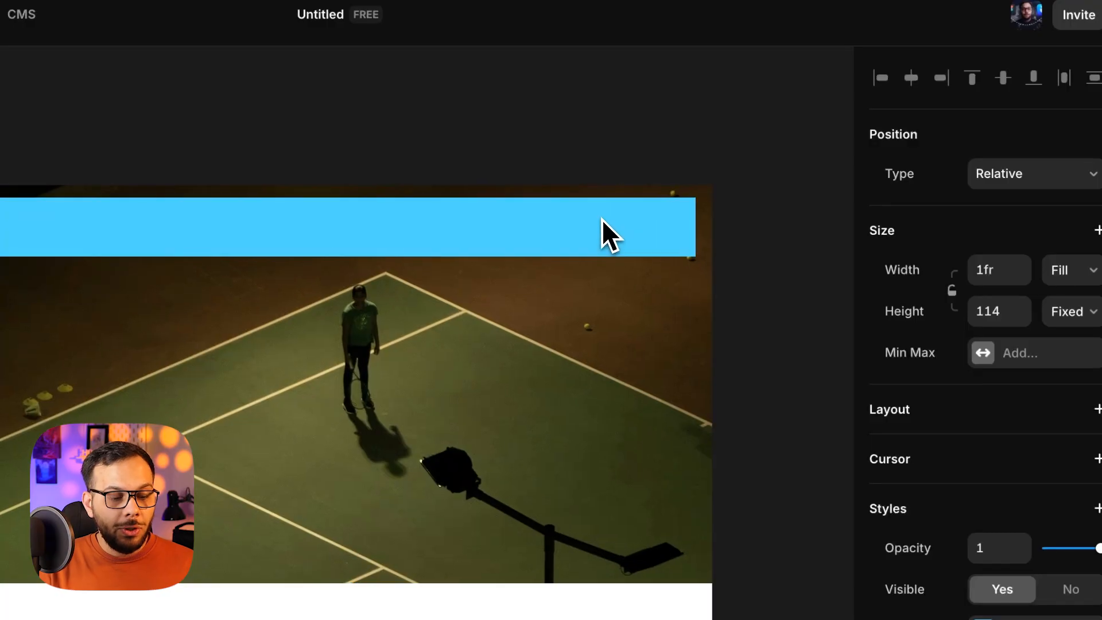
{"action": "scroll", "coordinate": [586, 226], "scroll_direction": "right", "scroll_amount": 1}
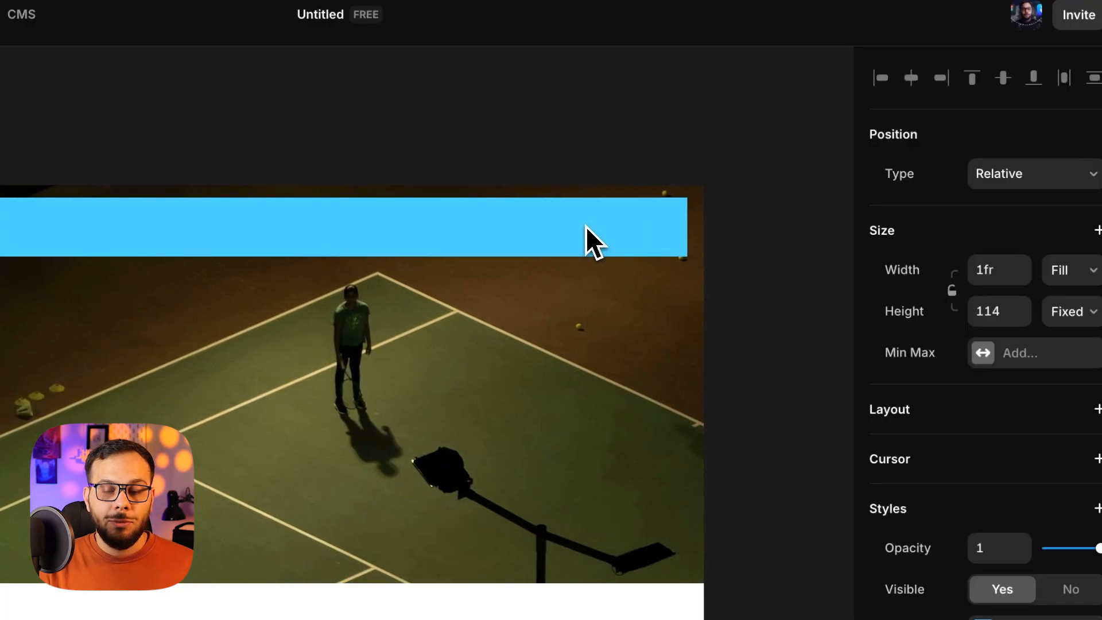
{"action": "scroll", "coordinate": [575, 226], "scroll_direction": "down", "scroll_amount": 1}
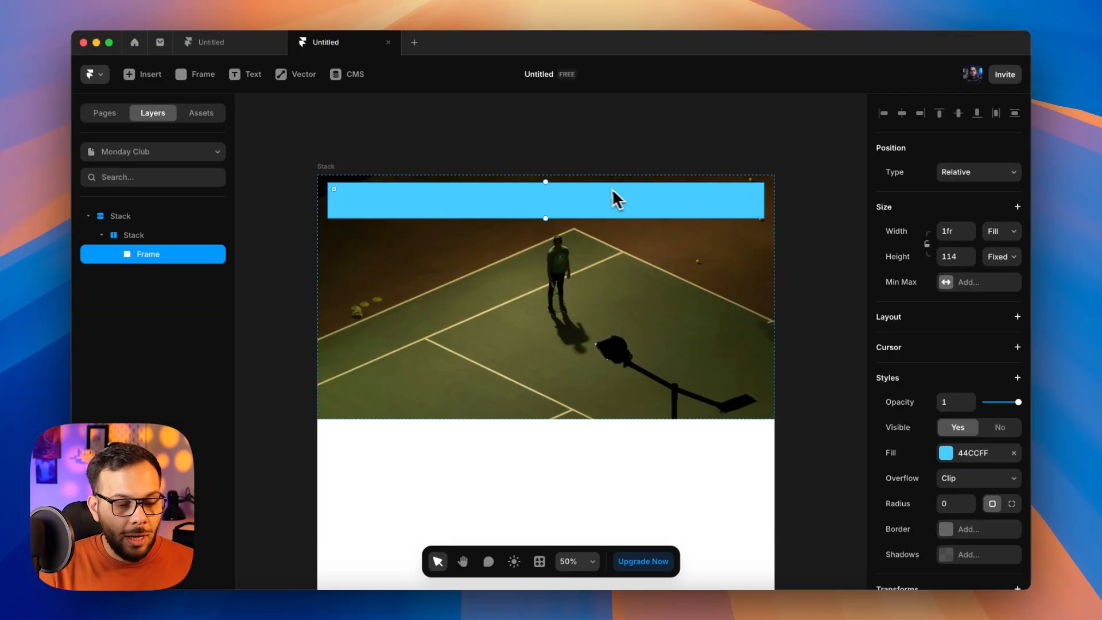
Step: Remove the top bar frame's blue fill and paste the Monday Club logo into the frame
{"action": "left_click", "coordinate": [1012, 453]}
{"action": "key", "text": "super+v"}
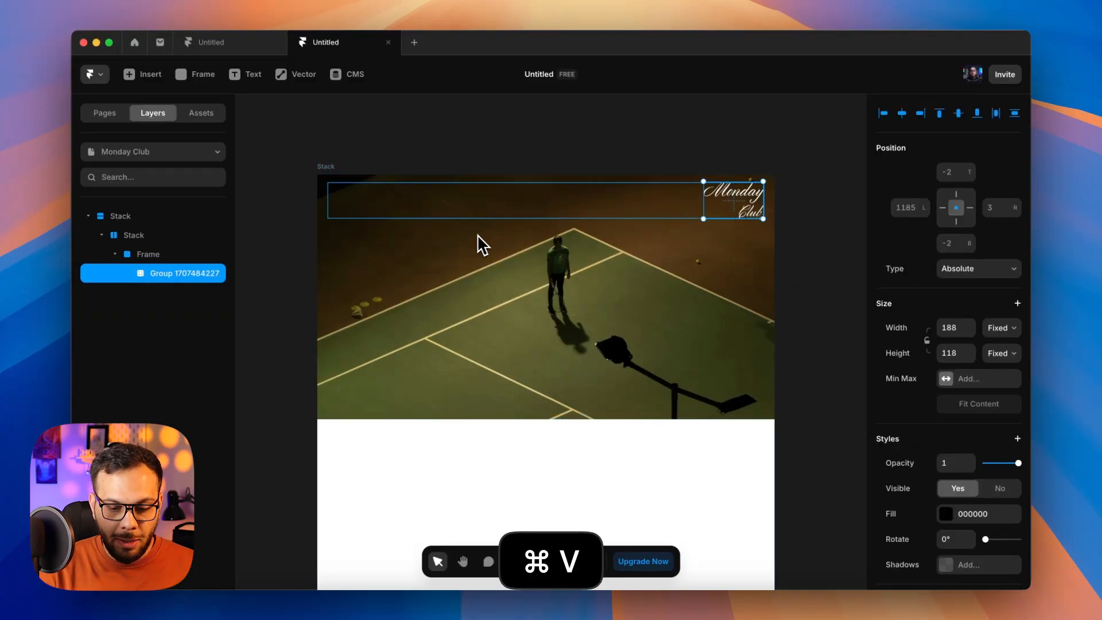
Step: Add a Stack layout to the top bar frame and set its distribution to Start
{"action": "left_click", "coordinate": [622, 213]}
{"action": "scroll", "coordinate": [918, 419], "scroll_direction": "down", "scroll_amount": 3}
{"action": "scroll", "coordinate": [924, 344], "scroll_direction": "up", "scroll_amount": 3}
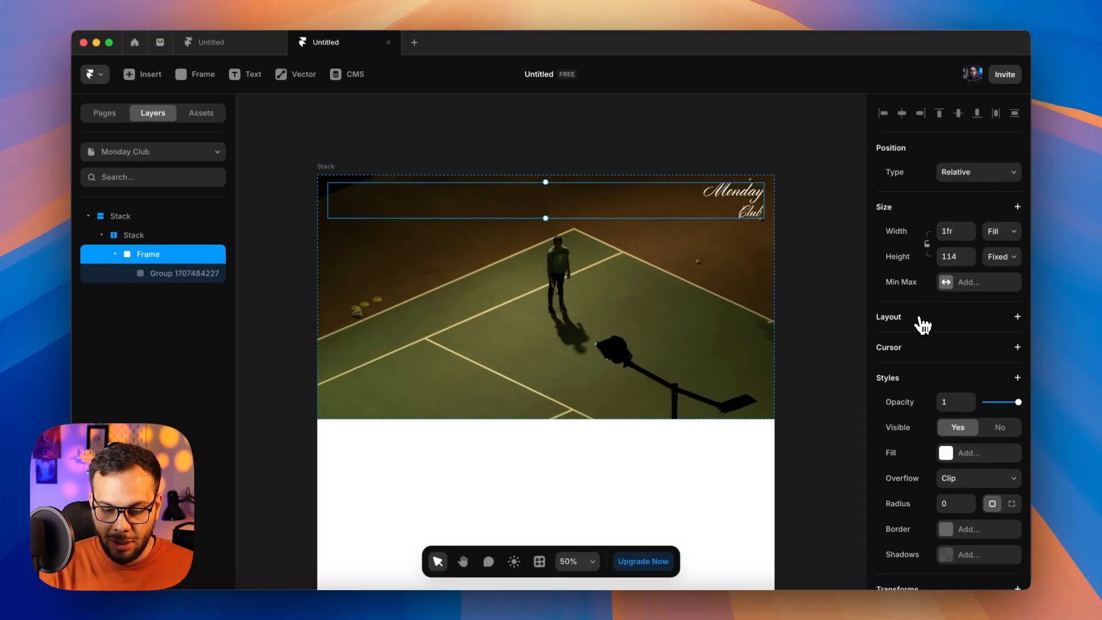
{"action": "left_click", "coordinate": [925, 324]}
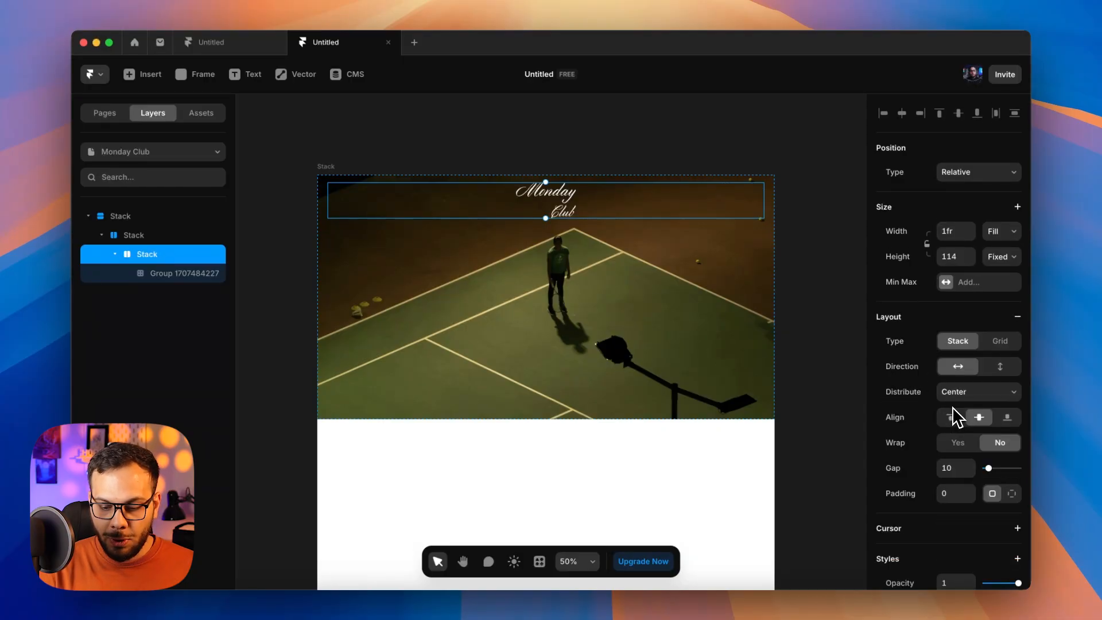
{"action": "left_click", "coordinate": [975, 391]}
{"action": "left_click", "coordinate": [907, 378]}
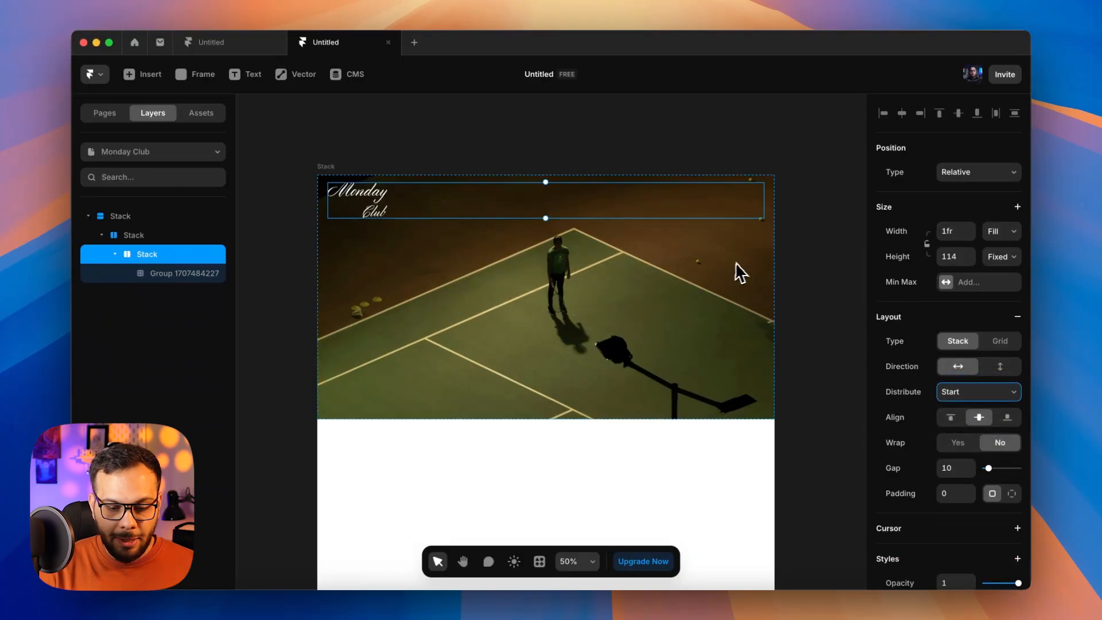
{"action": "left_click", "coordinate": [799, 270]}
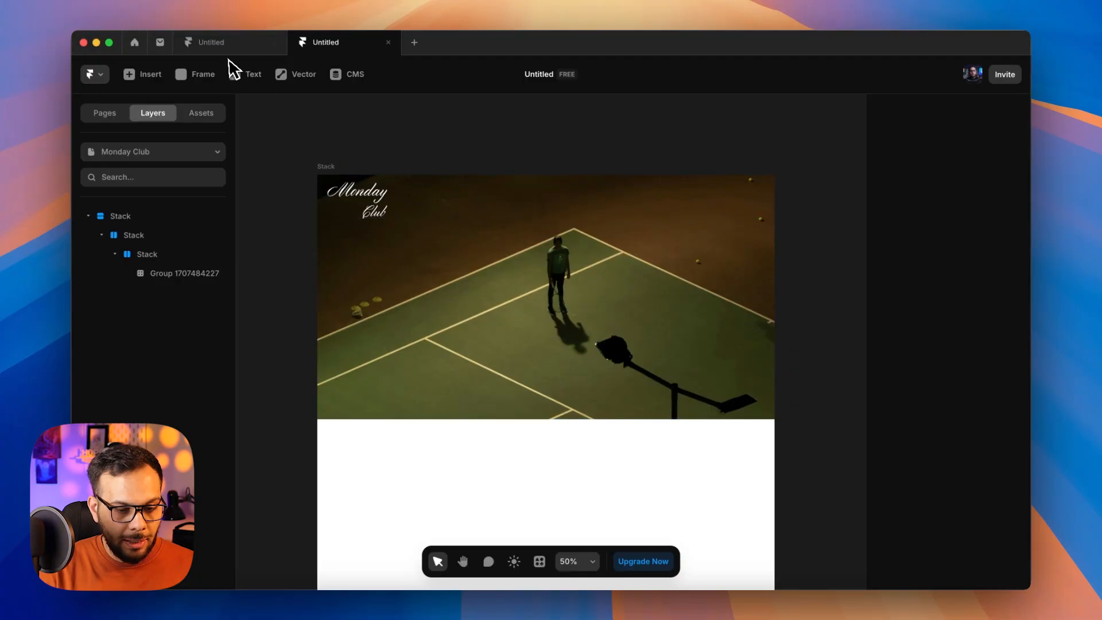
Step: Add a "Club" text beside the logo in the top bar stack and color it FFFFFF
{"action": "left_click", "coordinate": [254, 77]}
{"action": "left_click", "coordinate": [490, 196]}
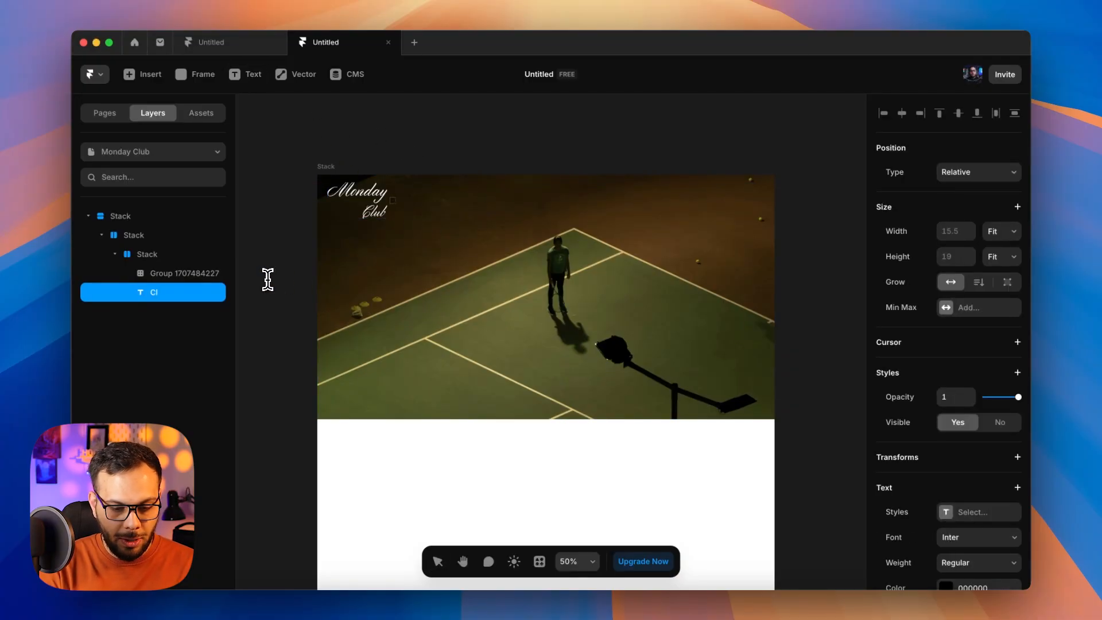
{"action": "key", "text": "super+a"}
{"action": "scroll", "coordinate": [949, 482], "scroll_direction": "down", "scroll_amount": 4}
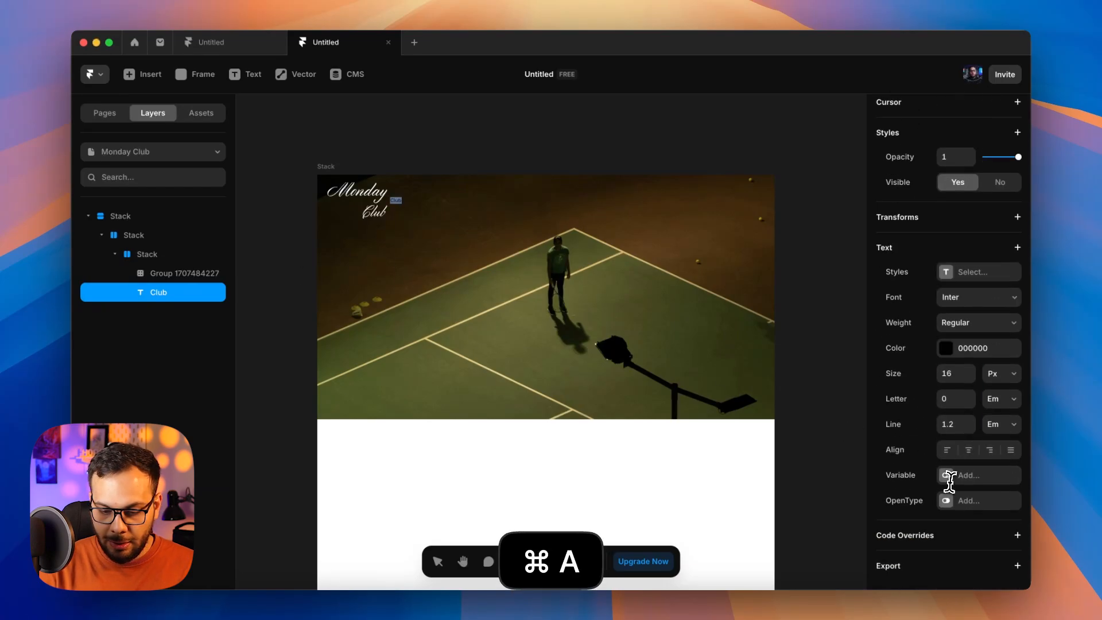
{"action": "left_click", "coordinate": [942, 348]}
{"action": "type", "text": "FFFFFF"}
{"action": "key", "text": "Return"}
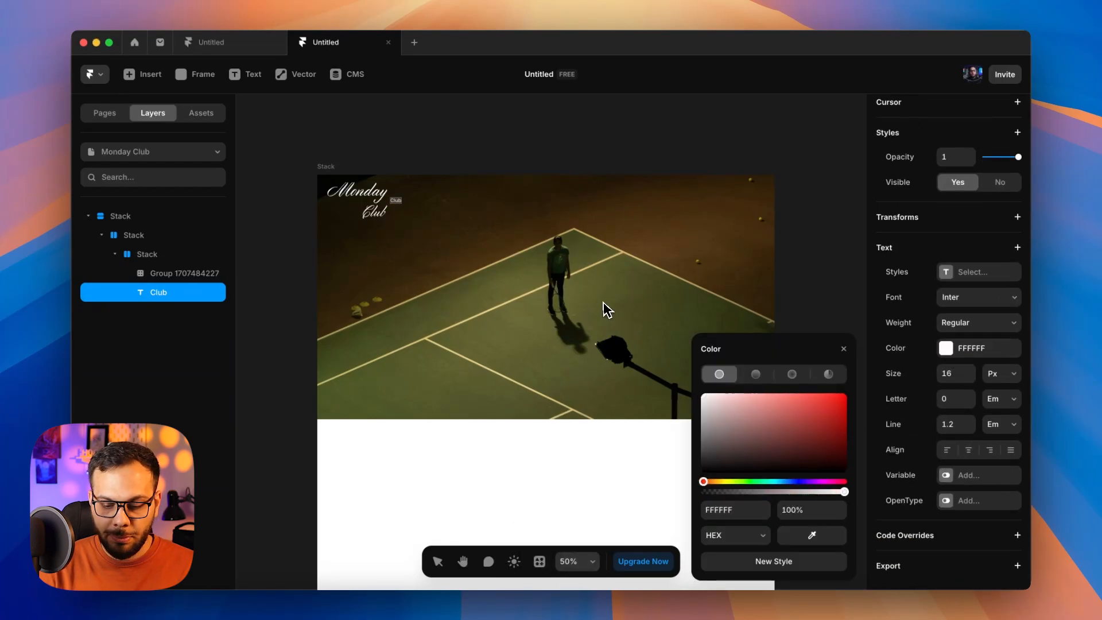
{"action": "left_click", "coordinate": [843, 348]}
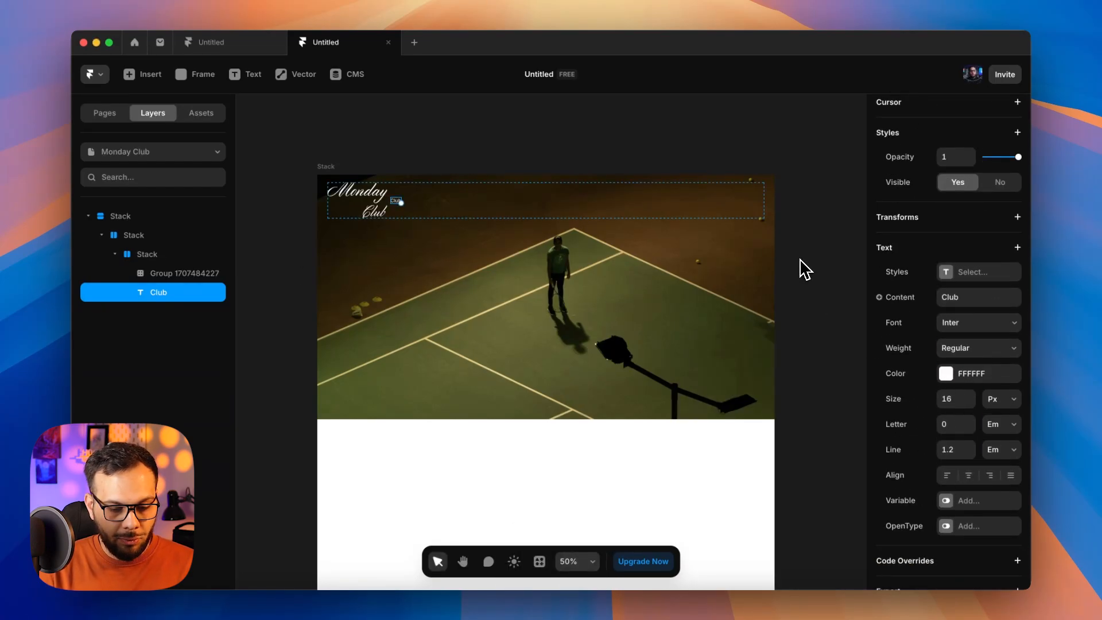
Step: Duplicate the "Club" text link four times in the top bar
{"action": "key", "text": "super+d"}
{"action": "key", "text": "super+d"}
{"action": "key", "text": "super+d"}
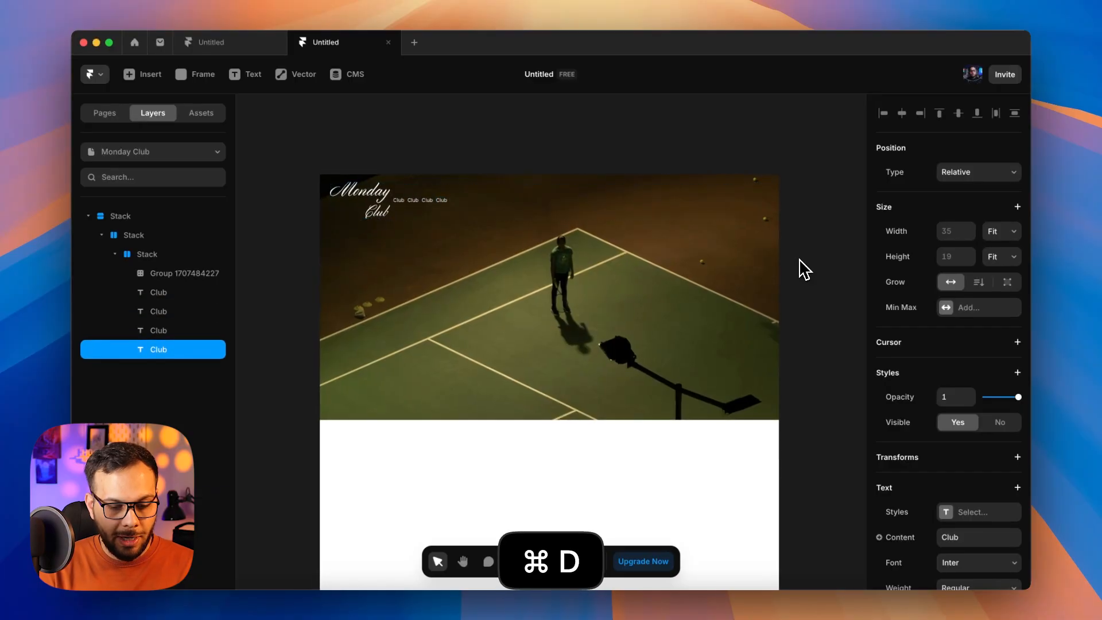
{"action": "key", "text": "super+d"}
Step: Change the first three "Club" copies to "Gallery", "Contact us" and "About us", and delete the last copy
{"action": "key", "text": "z"}
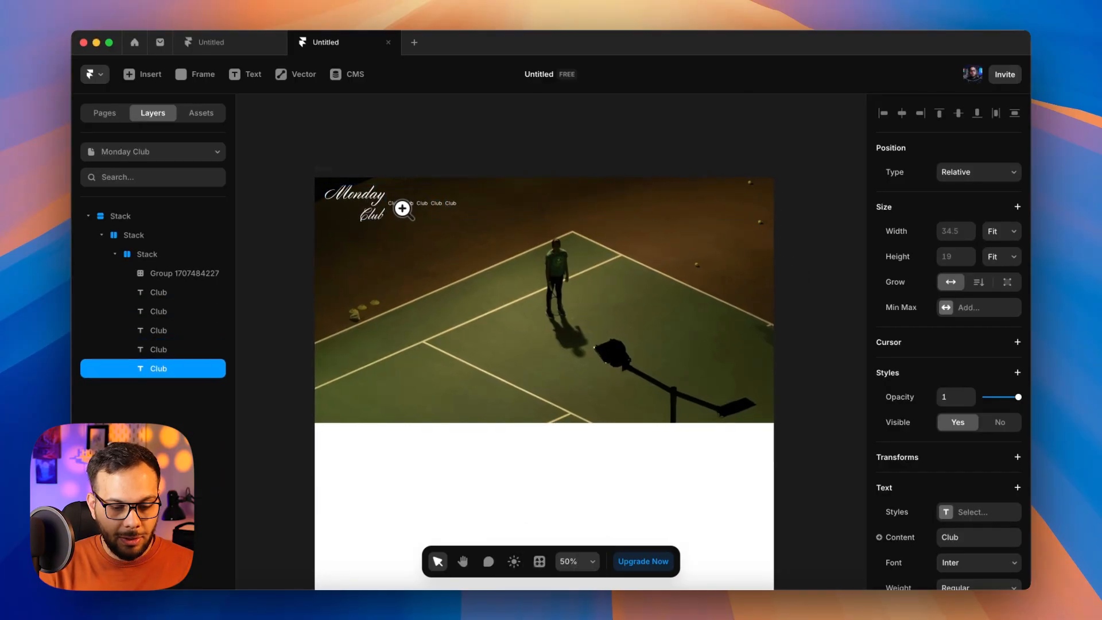
{"action": "left_click", "coordinate": [406, 208]}
{"action": "left_click", "coordinate": [410, 209]}
{"action": "double_click", "coordinate": [411, 212]}
{"action": "type", "text": "Gallery"}
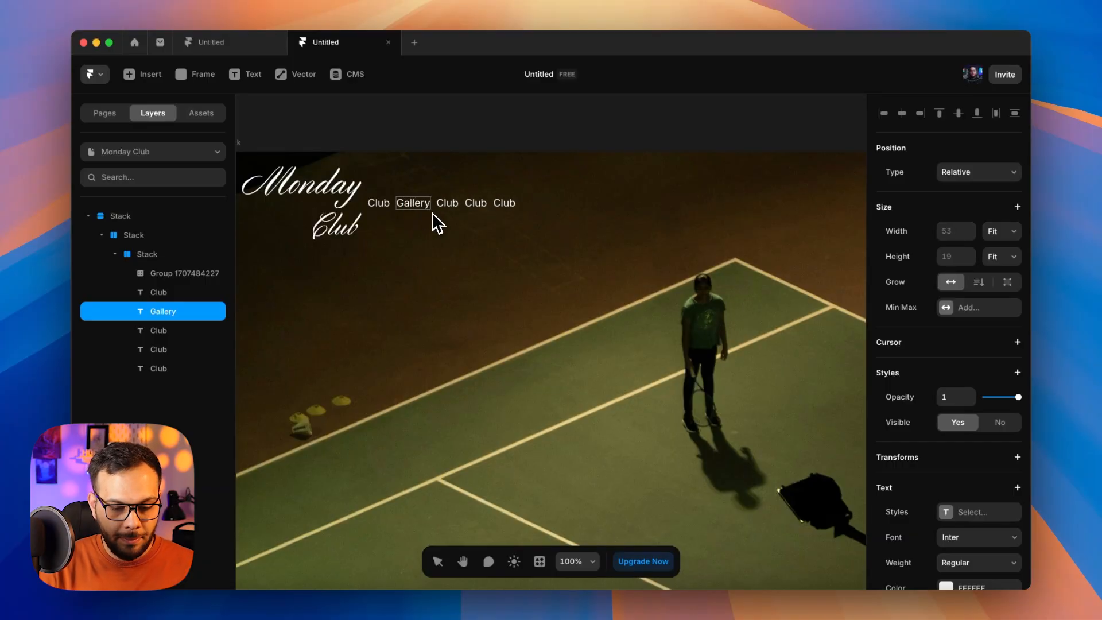
{"action": "double_click", "coordinate": [448, 202]}
{"action": "type", "text": "Contact us"}
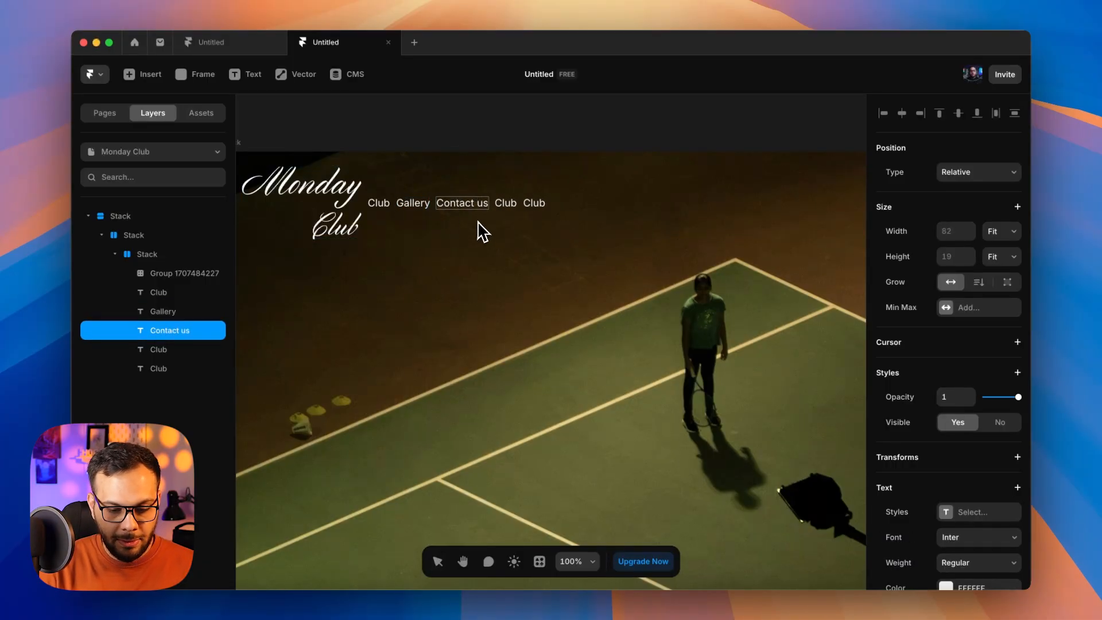
{"action": "double_click", "coordinate": [507, 205]}
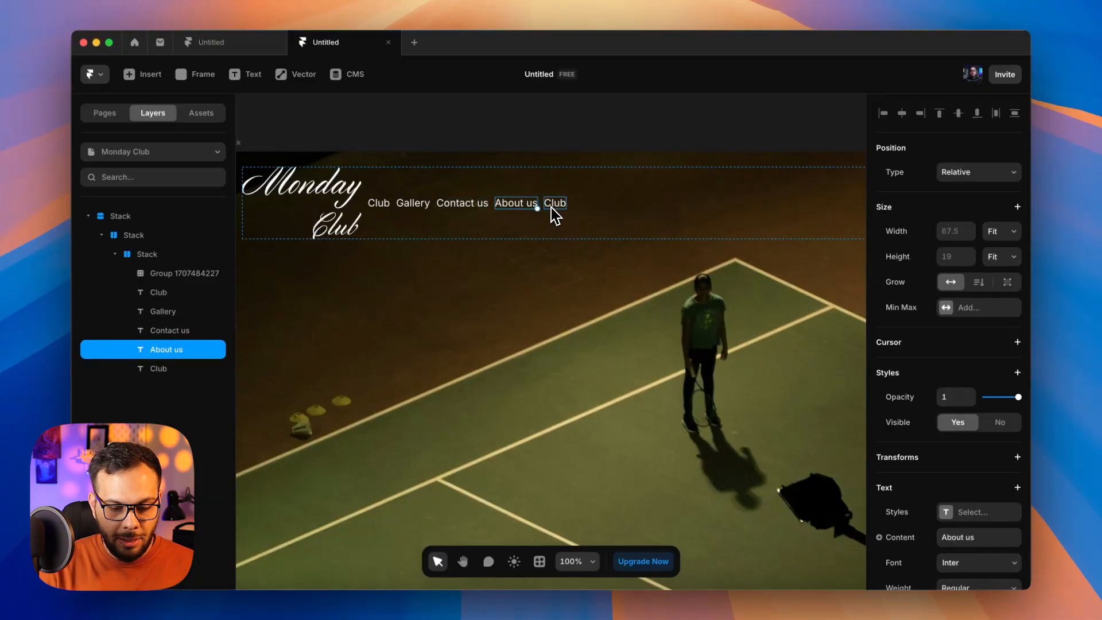
{"action": "left_click", "coordinate": [553, 208]}
{"action": "key", "text": "BackSpace"}
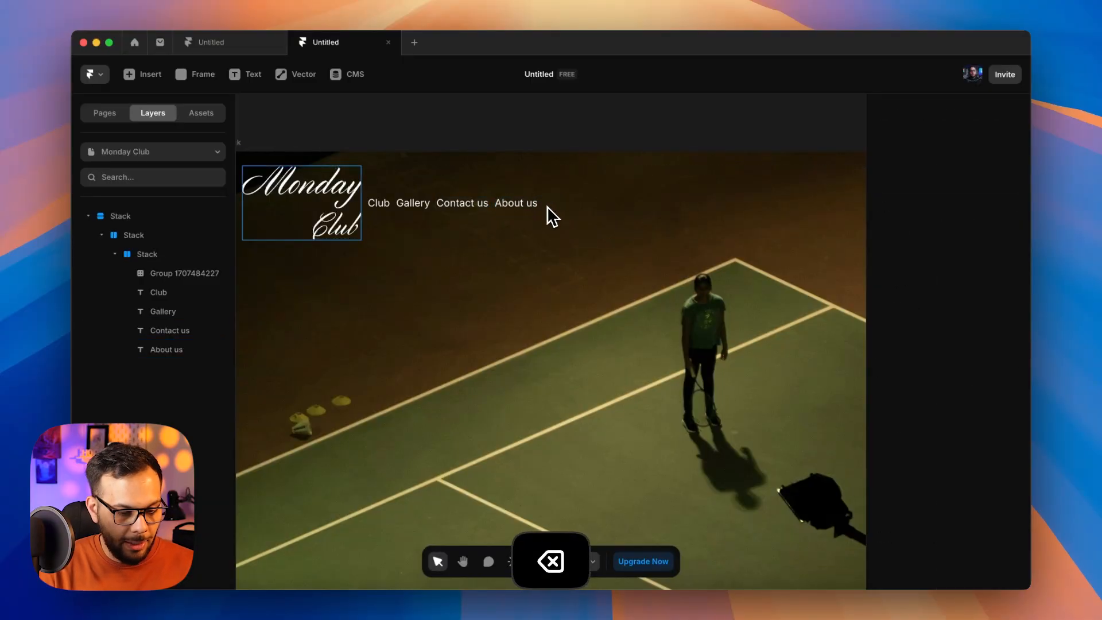
Step: Wrap the Club, Gallery, Contact us and About us texts together in a new stack
{"action": "left_click", "coordinate": [175, 297]}
{"action": "left_click", "coordinate": [166, 350], "text": "shift"}
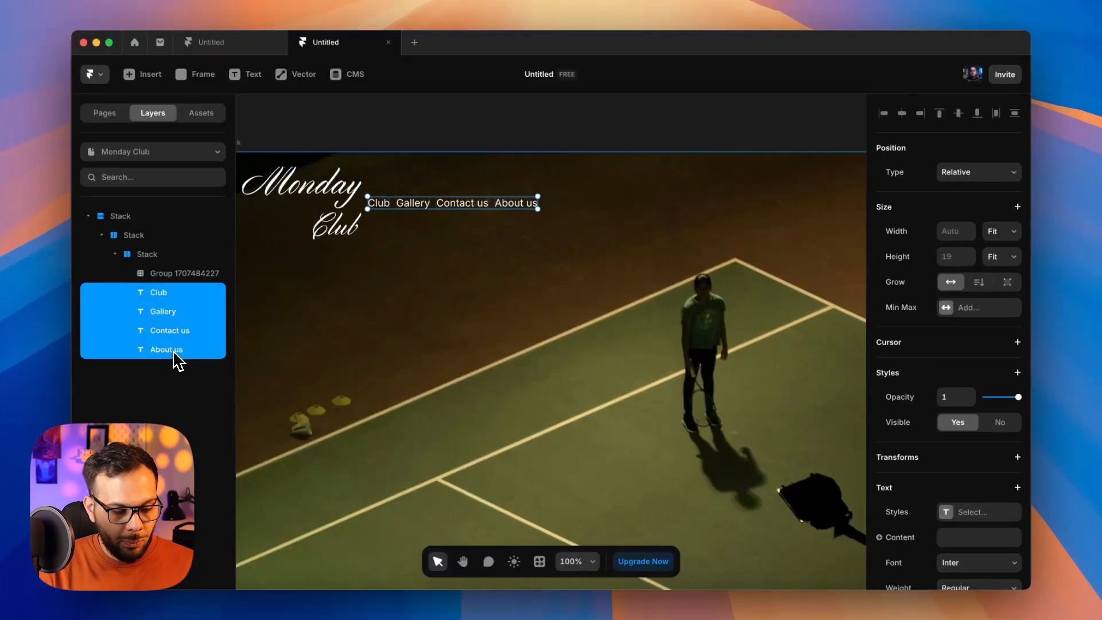
{"action": "right_click", "coordinate": [175, 358]}
{"action": "left_click", "coordinate": [195, 370]}
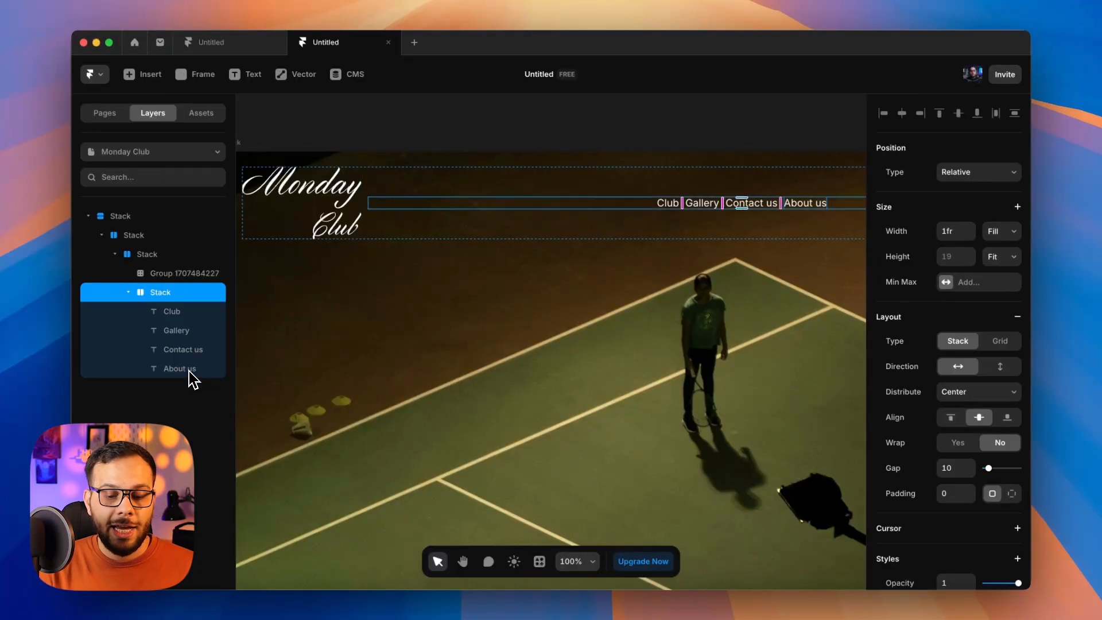
{"action": "scroll", "coordinate": [714, 240], "scroll_direction": "right", "scroll_amount": 3}
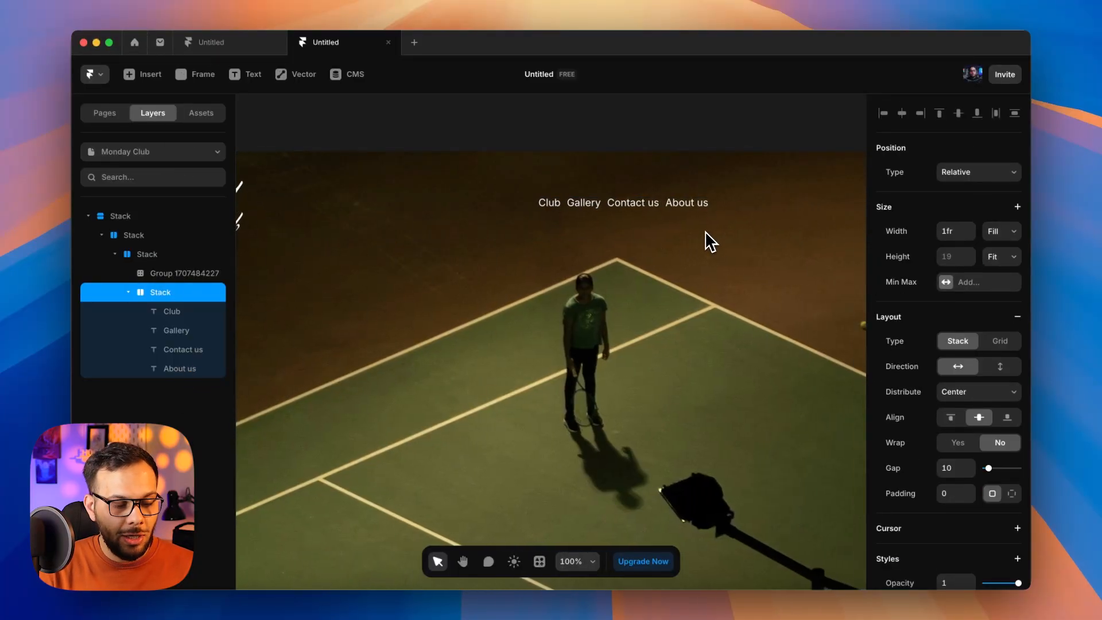
Step: Rename the stack holding the four text links as "Navigation"
{"action": "double_click", "coordinate": [163, 294]}
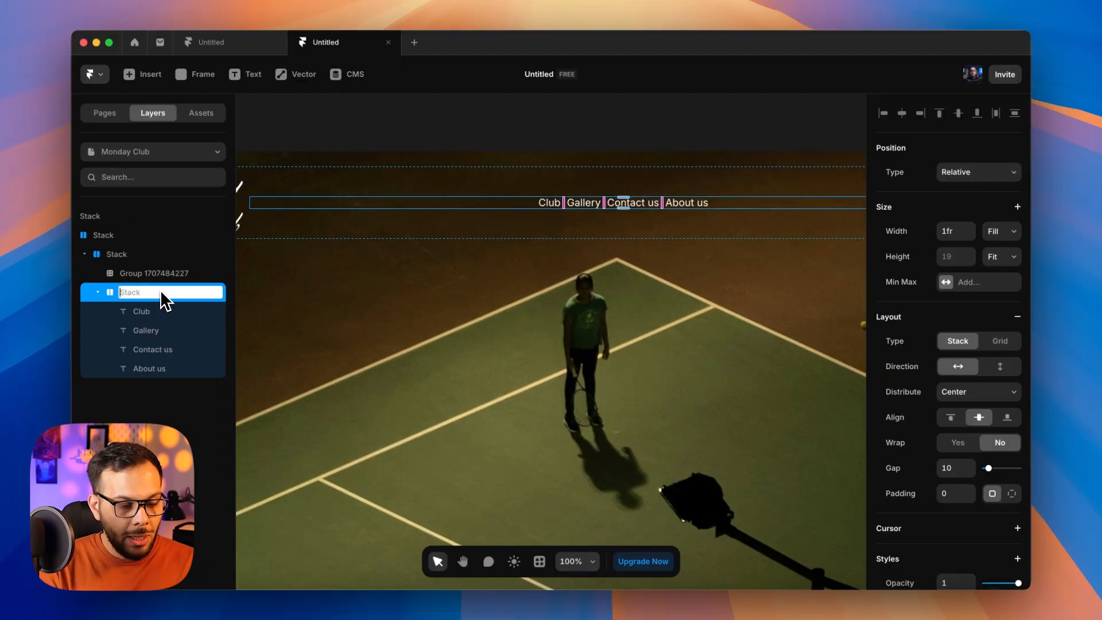
{"action": "key", "text": "BackSpace"}
{"action": "type", "text": "Navigation"}
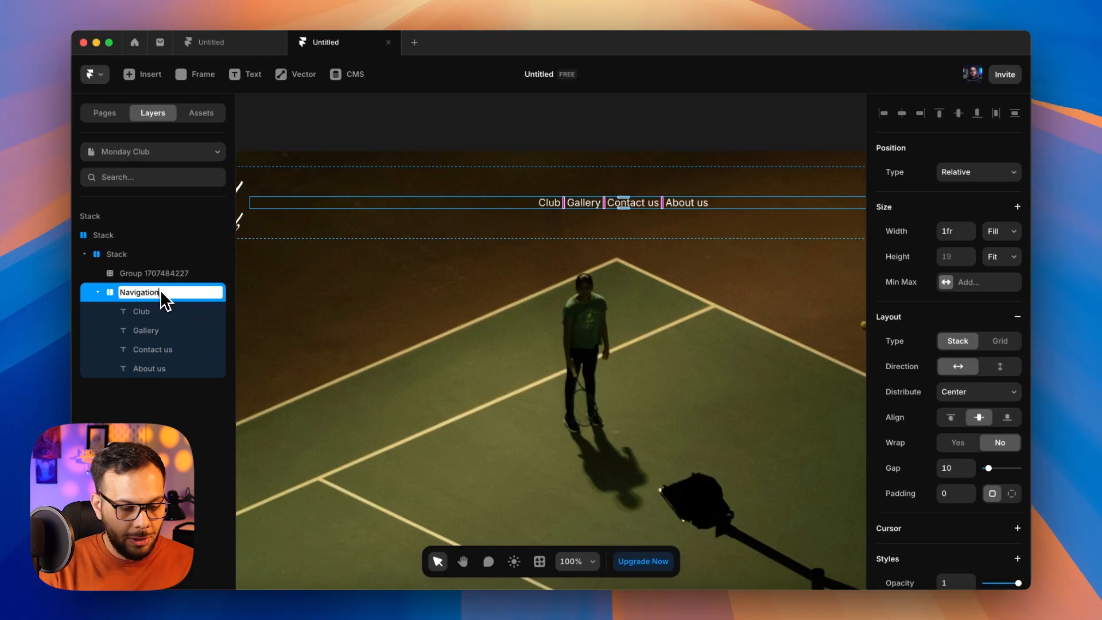
{"action": "key", "text": "Return"}
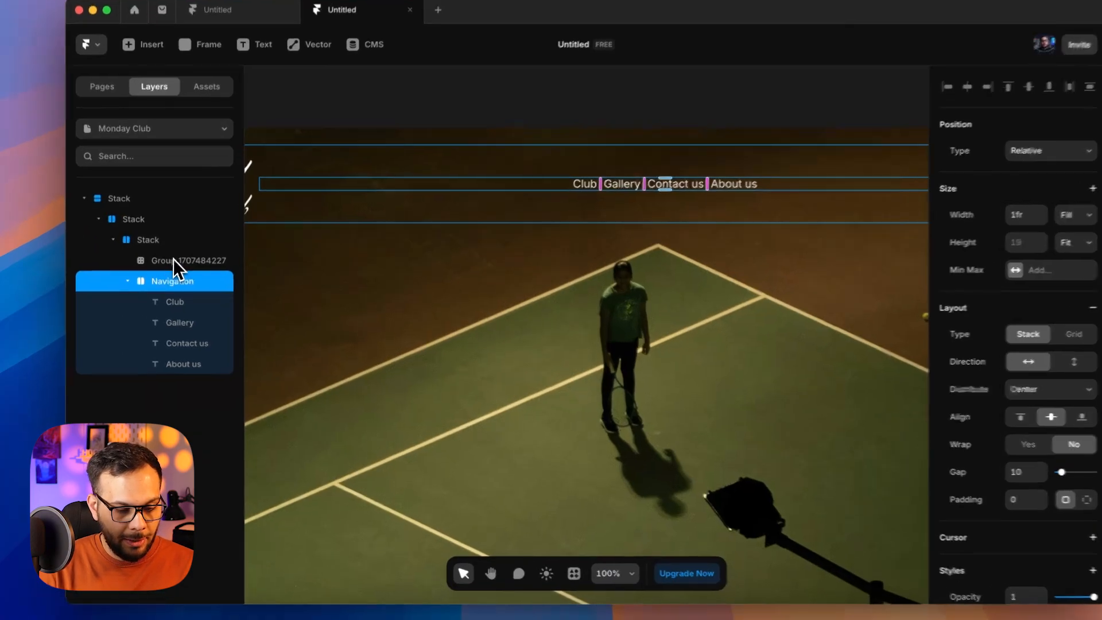
Step: Wrap the Monday Club logo graphic in its own stack and rename that stack "Logo"
{"action": "left_click", "coordinate": [145, 274]}
{"action": "right_click", "coordinate": [200, 179]}
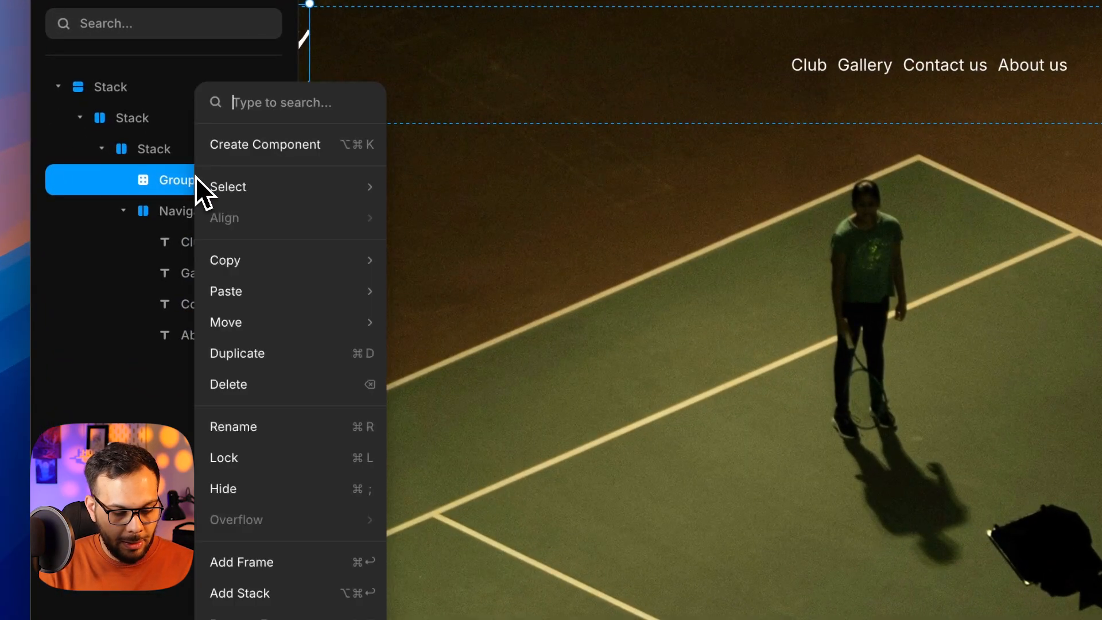
{"action": "left_click", "coordinate": [262, 489]}
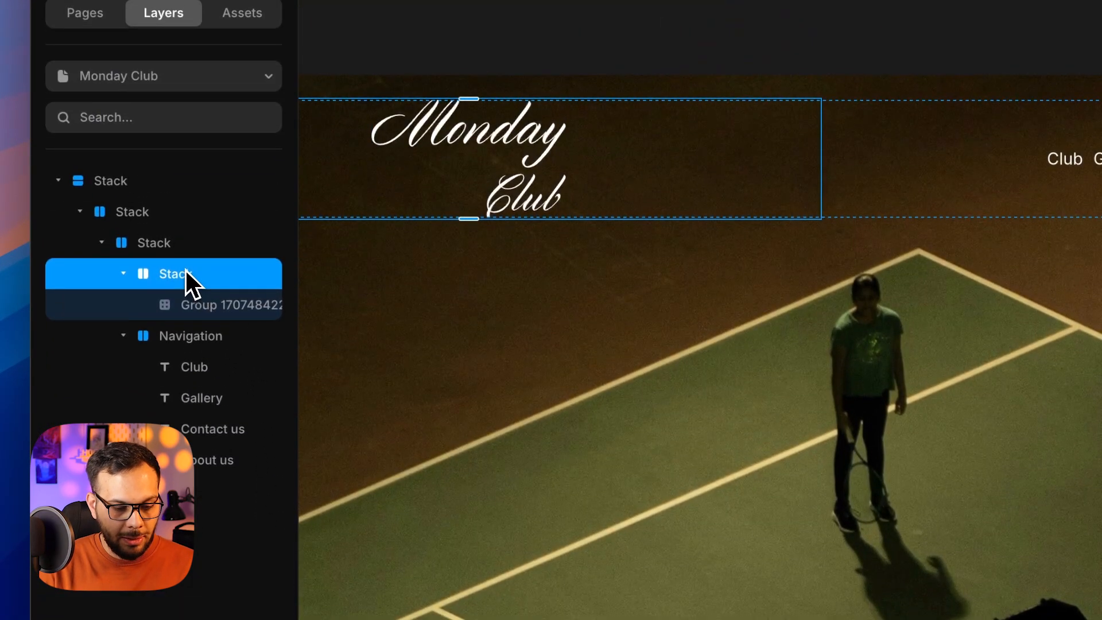
{"action": "double_click", "coordinate": [185, 270]}
{"action": "type", "text": "Logo"}
{"action": "key", "text": "Return"}
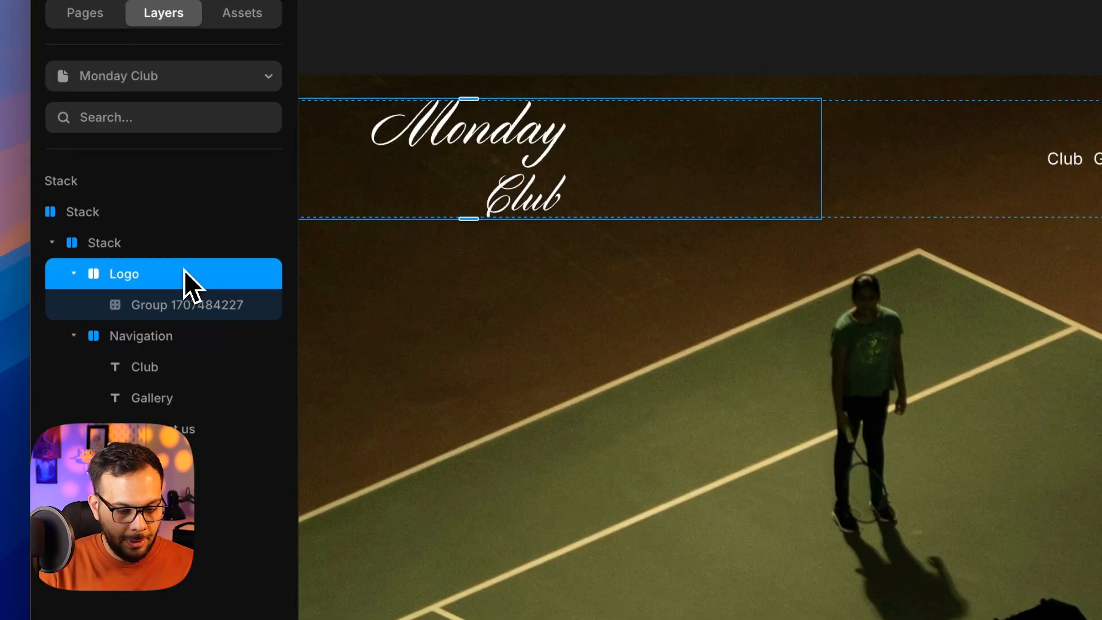
Step: Rename the stack containing Logo and Navigation as "Navigation Container"
{"action": "double_click", "coordinate": [104, 243]}
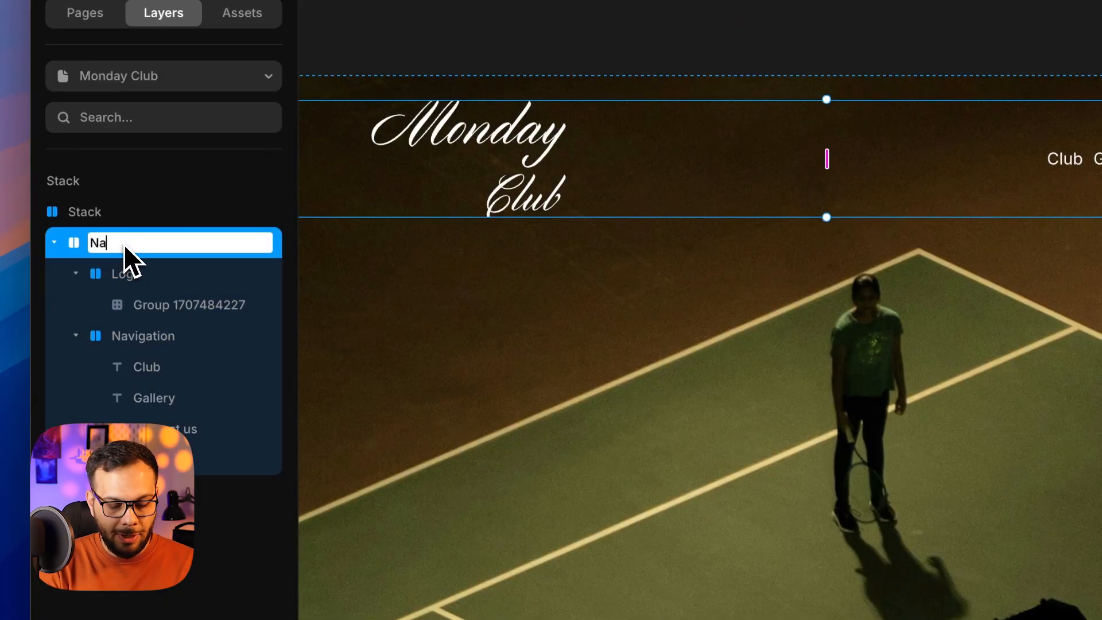
{"action": "type", "text": "Navigation Cont"}
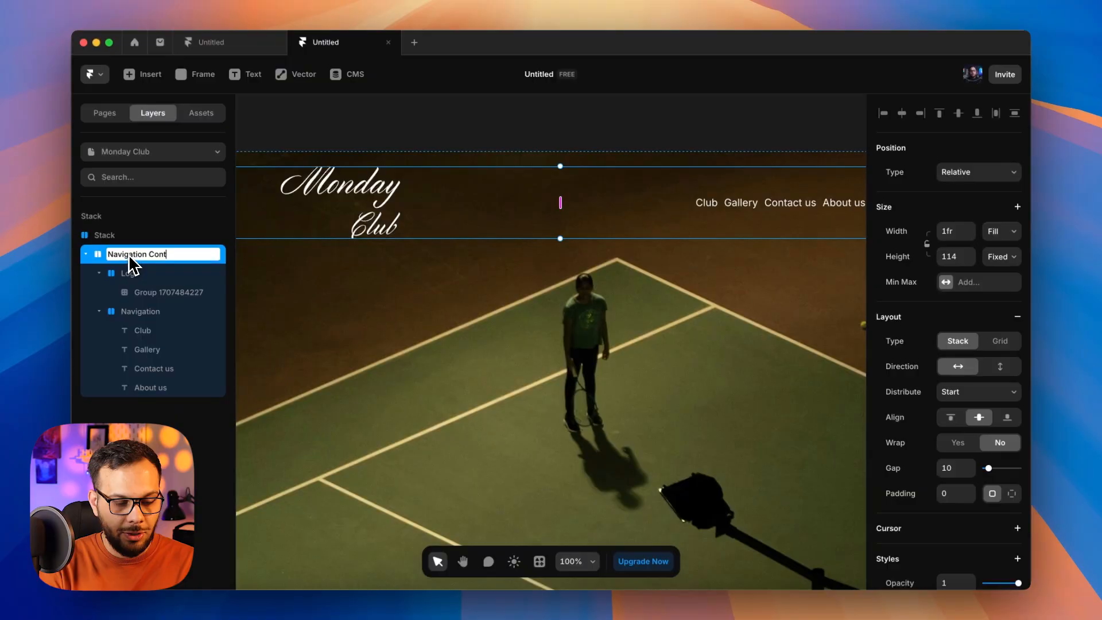
{"action": "key", "text": "Return"}
{"action": "scroll", "coordinate": [129, 256], "scroll_direction": "left", "scroll_amount": 1}
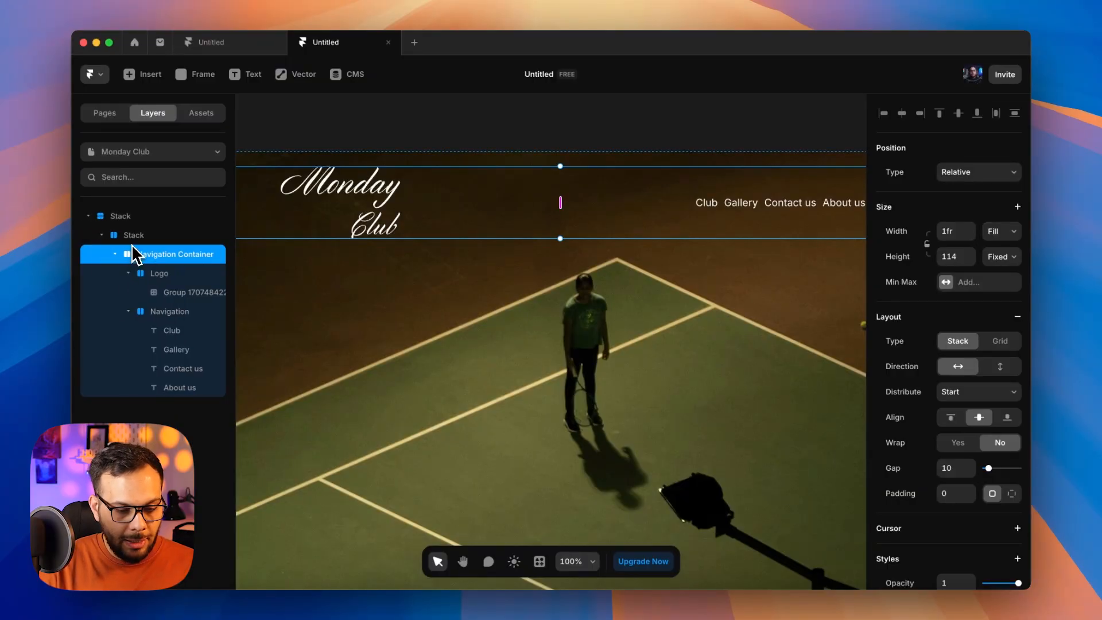
Step: Rename the tennis court image stack as "Hero Section"
{"action": "left_click", "coordinate": [133, 236]}
{"action": "double_click", "coordinate": [143, 268]}
{"action": "type", "text": "H"}
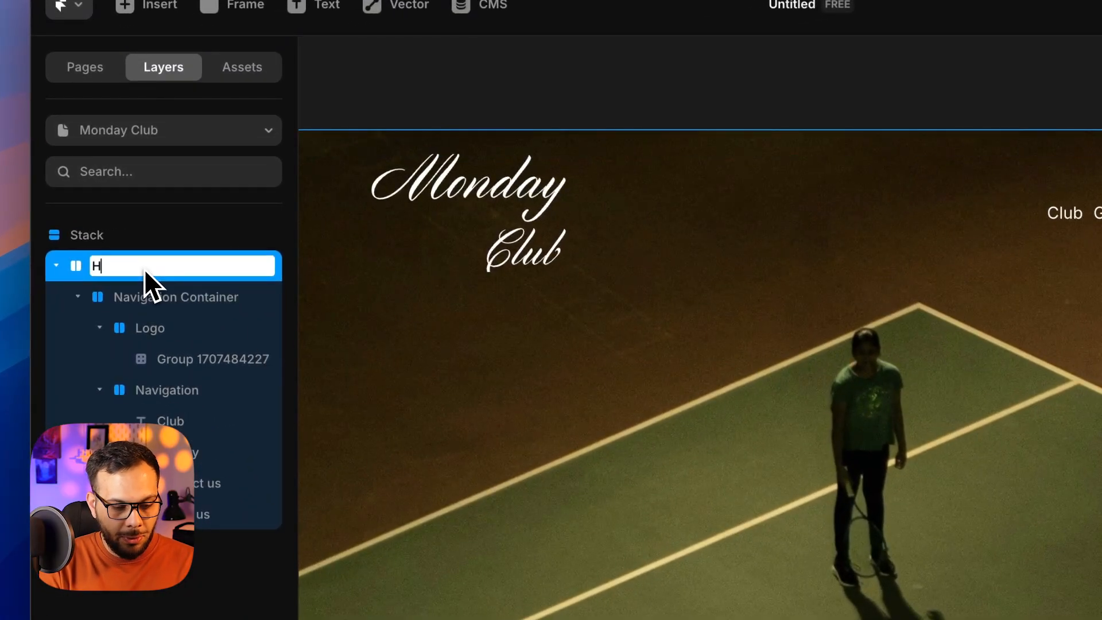
{"action": "type", "text": "ero Section"}
{"action": "key", "text": "Return"}
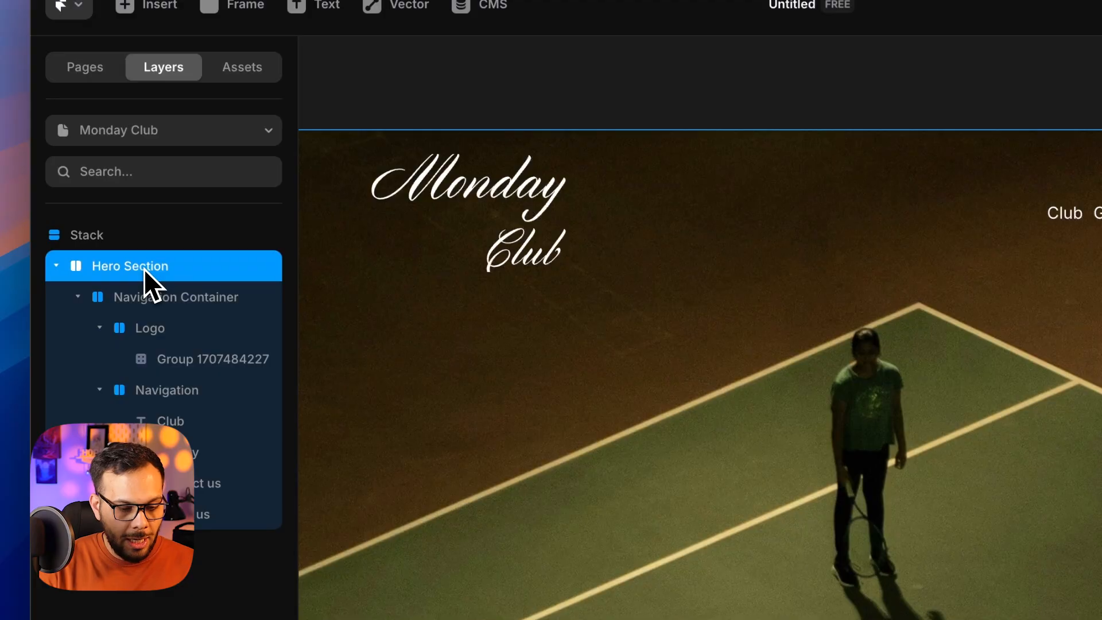
Step: Rename the outermost page stack as "Main"
{"action": "scroll", "coordinate": [144, 270], "scroll_direction": "left", "scroll_amount": 1}
{"action": "left_click", "coordinate": [127, 239]}
{"action": "double_click", "coordinate": [122, 240]}
{"action": "type", "text": "Main"}
{"action": "key", "text": "Return"}
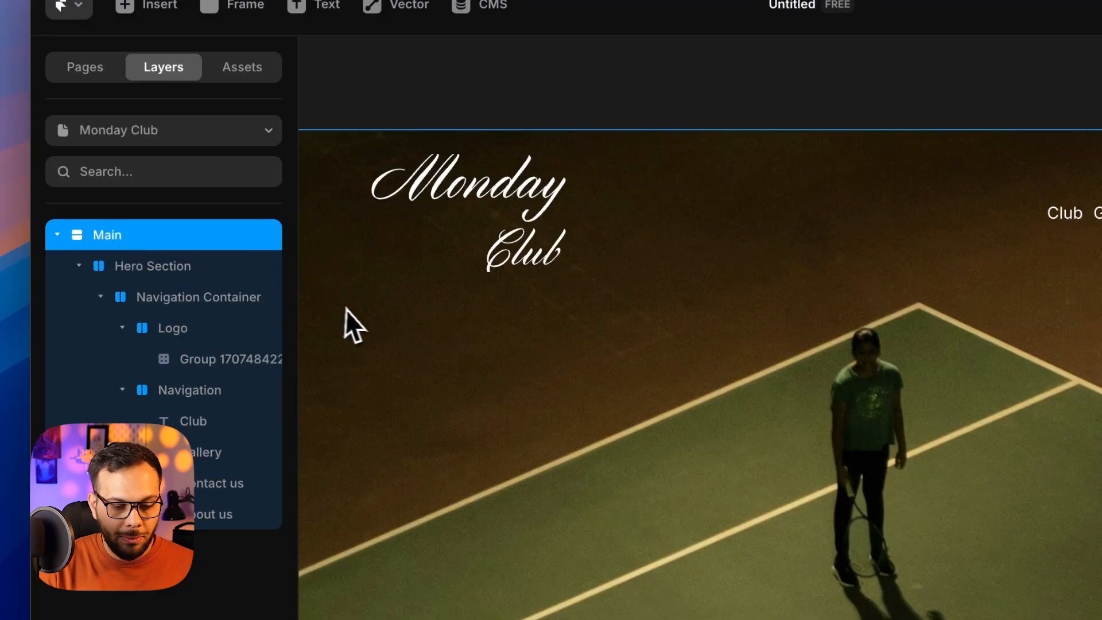
Step: Set the width of the Logo stack in the navigation bar to fit its content
{"action": "left_click", "coordinate": [527, 122]}
{"action": "key", "text": "alt+z"}
{"action": "left_click", "coordinate": [544, 236], "text": "alt"}
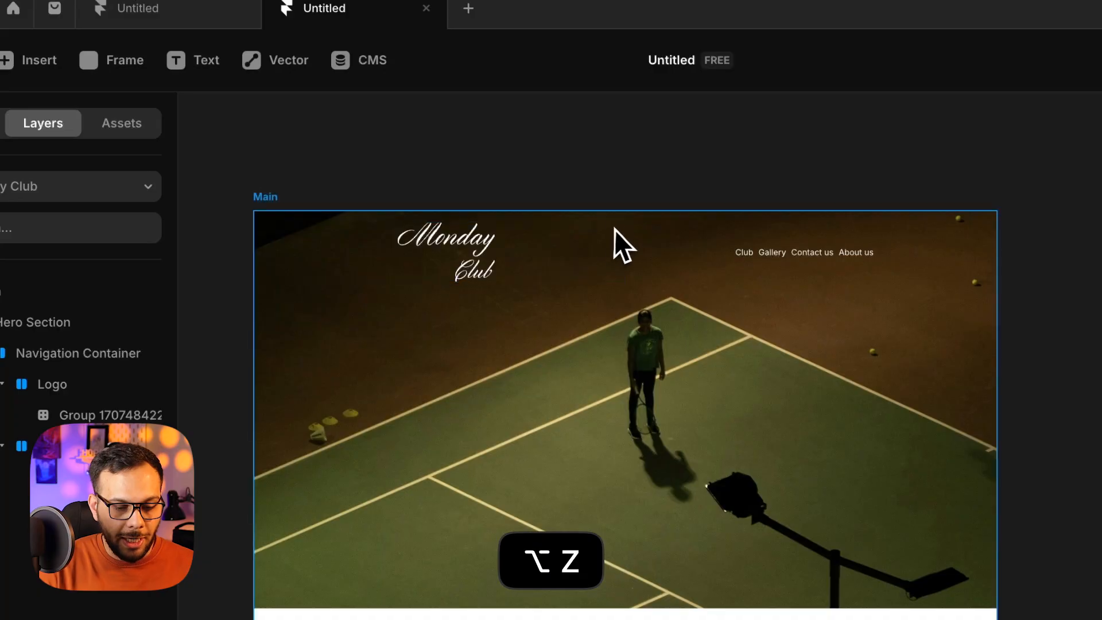
{"action": "left_click", "coordinate": [580, 241]}
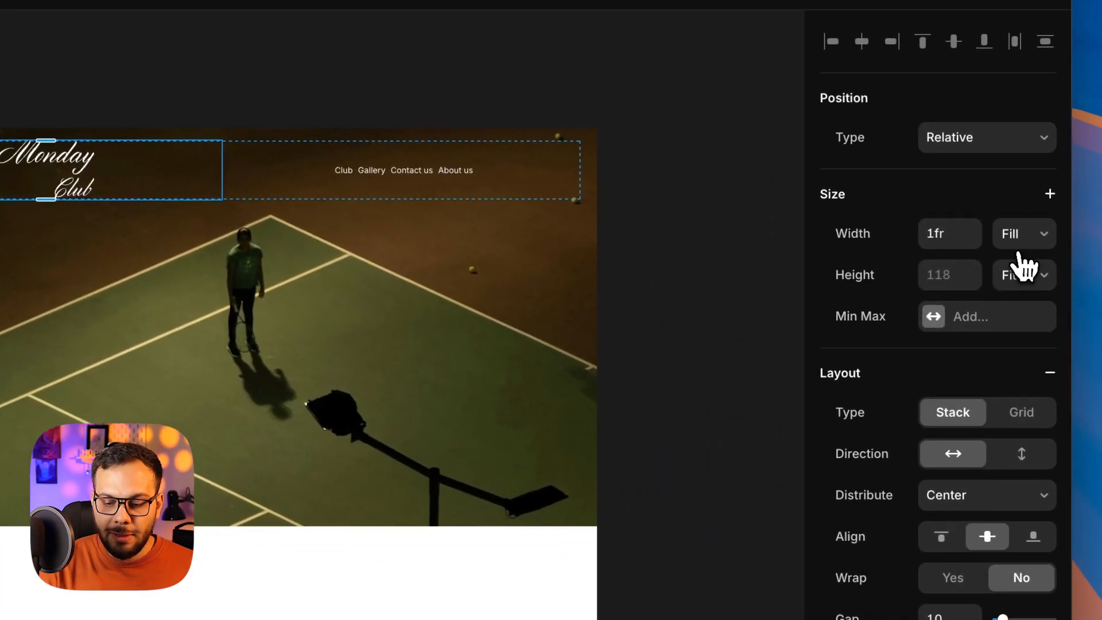
{"action": "left_click", "coordinate": [1023, 248]}
{"action": "left_click", "coordinate": [1018, 277]}
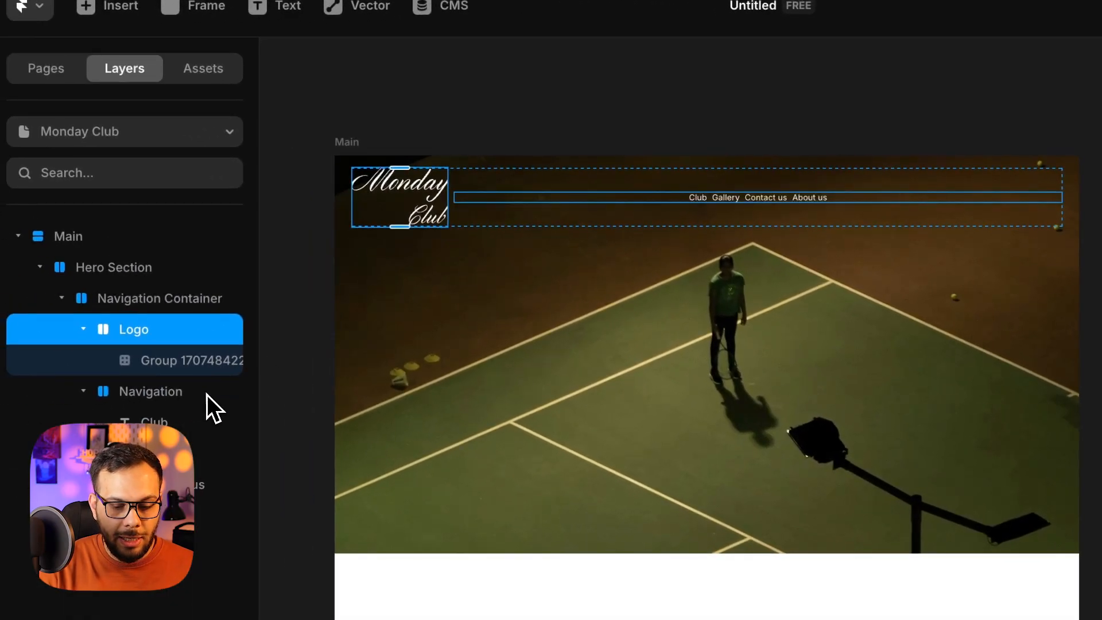
Step: Lay out the Navigation stack's links vertically, distributed to End and aligned to the right
{"action": "left_click", "coordinate": [207, 394]}
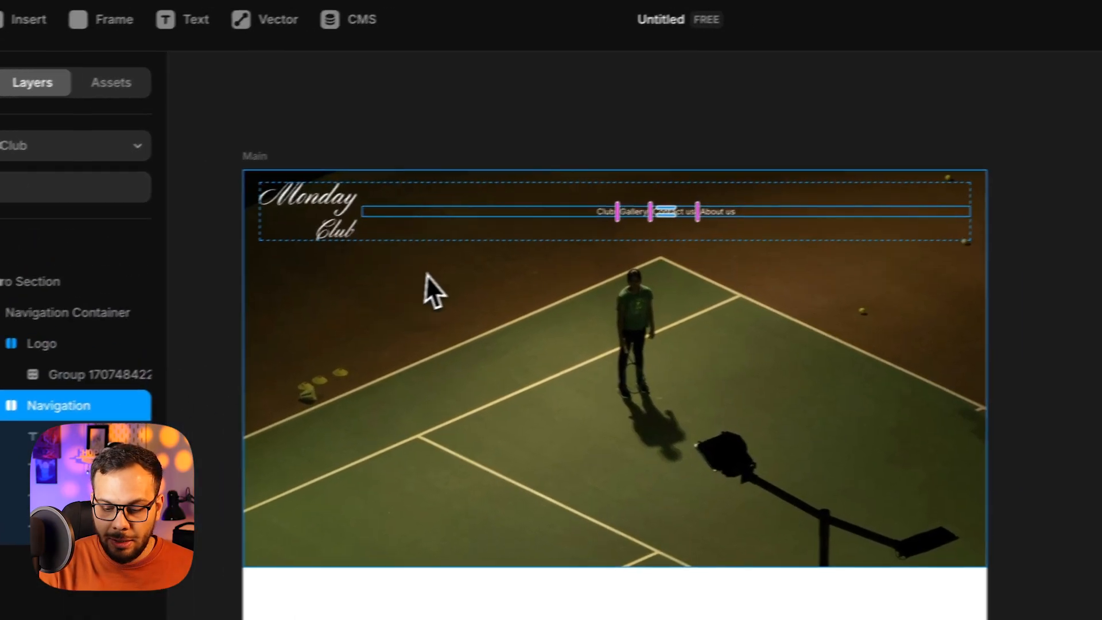
{"action": "left_click", "coordinate": [981, 416]}
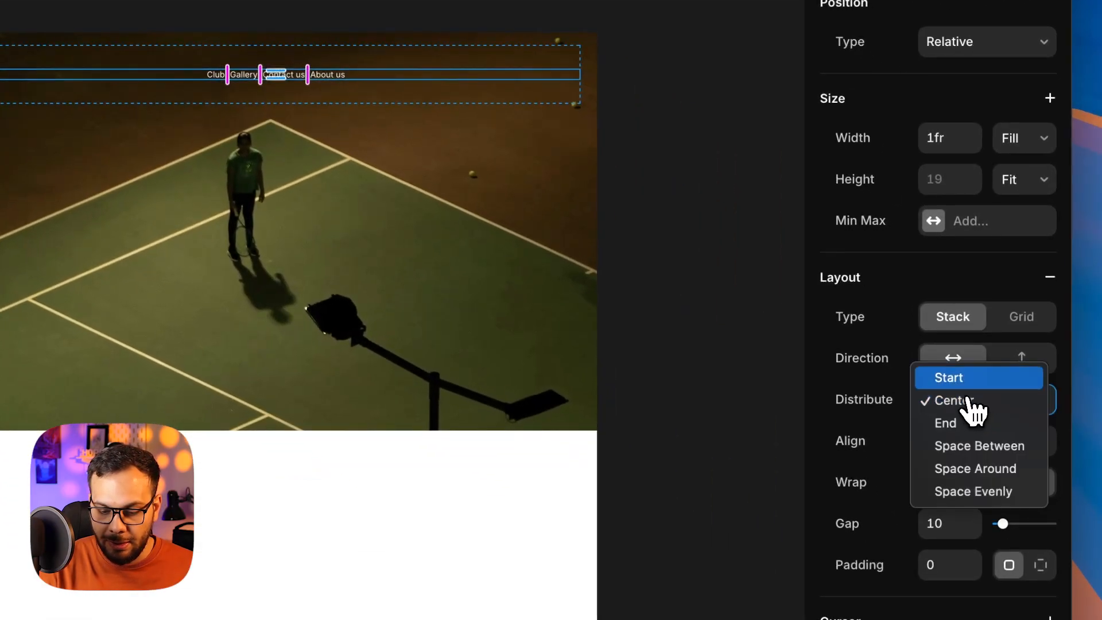
{"action": "left_click", "coordinate": [957, 422]}
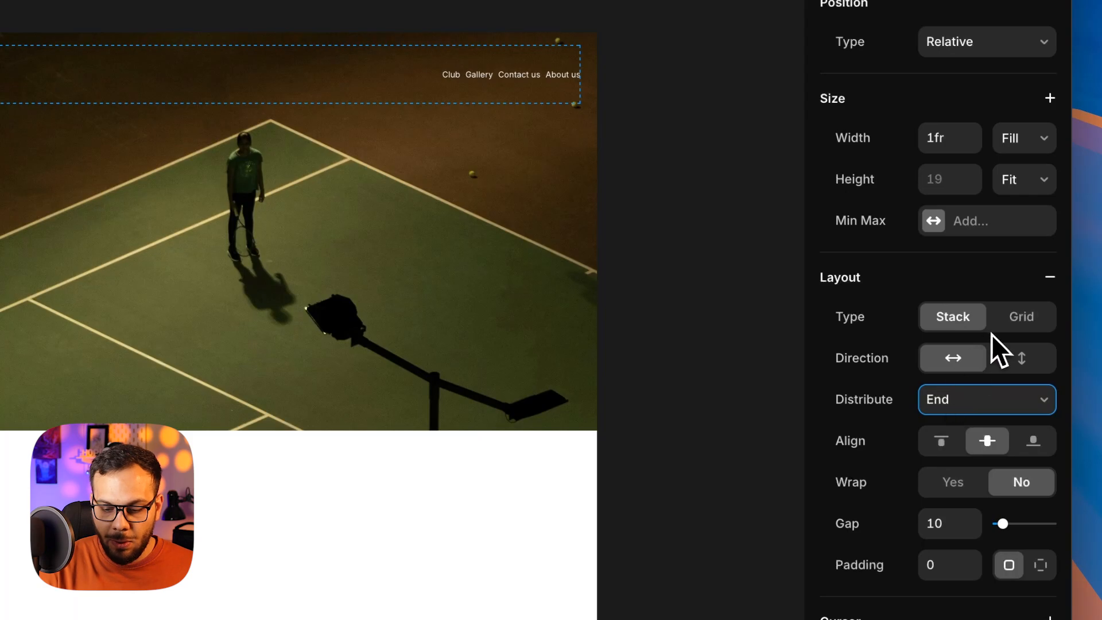
{"action": "left_click", "coordinate": [1020, 367]}
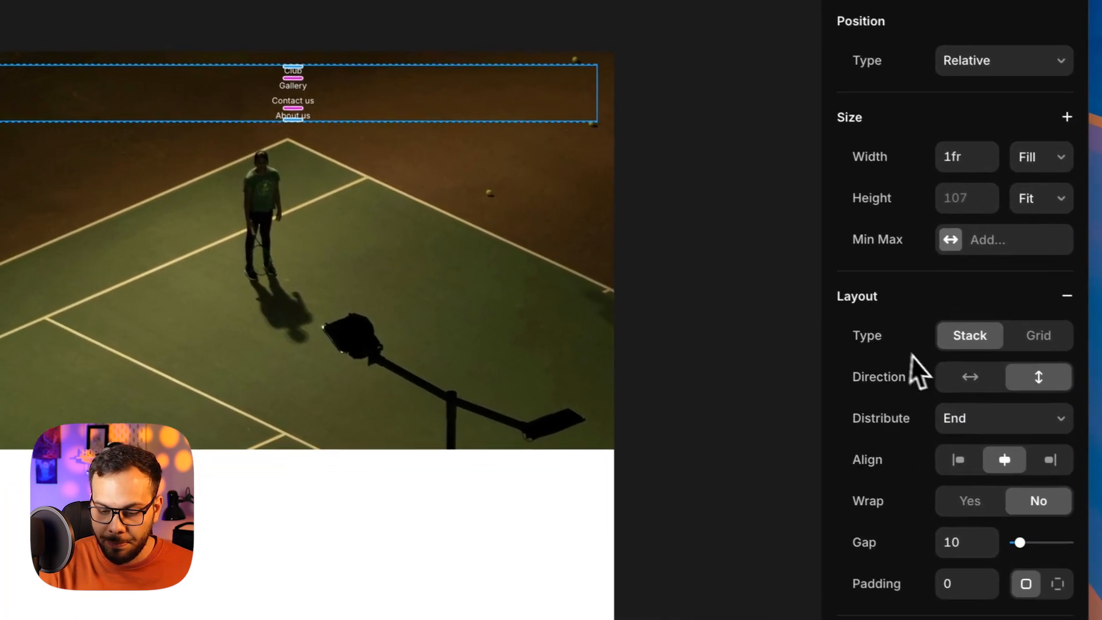
{"action": "left_click", "coordinate": [1050, 460]}
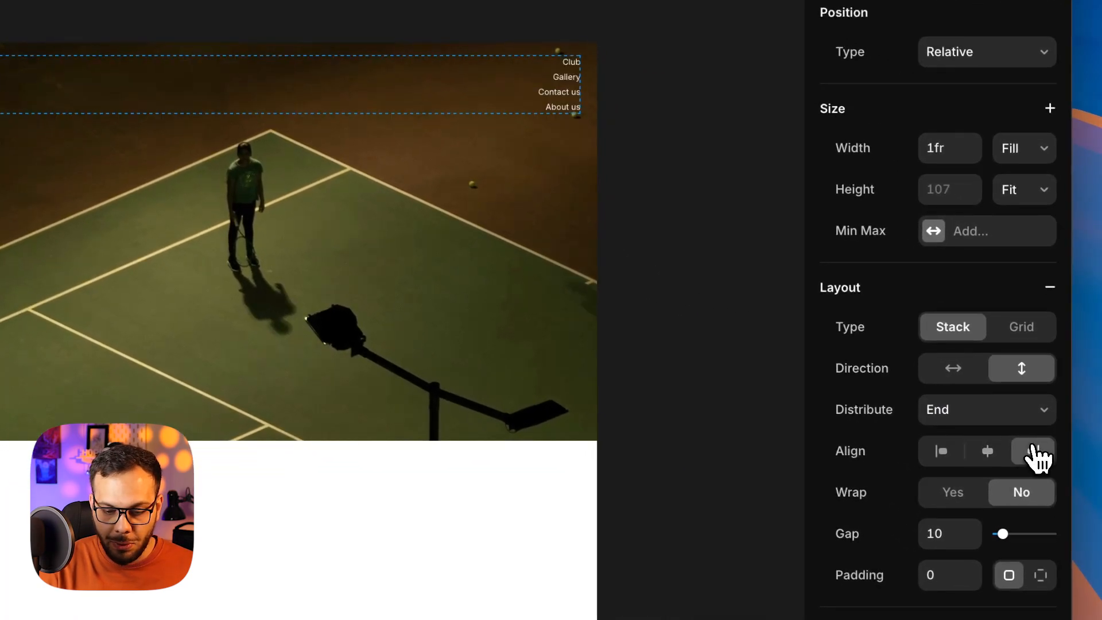
Step: Set the gap between the links in the Navigation stack to 12
{"action": "scroll", "coordinate": [869, 262], "scroll_direction": "down", "scroll_amount": 3}
{"action": "left_click", "coordinate": [952, 340]}
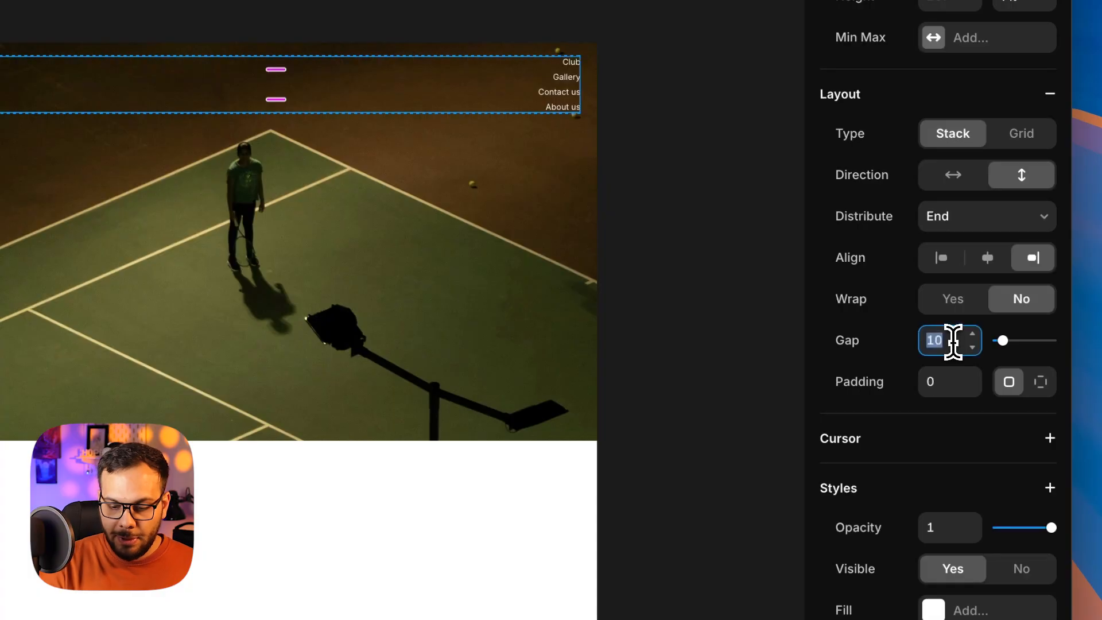
{"action": "type", "text": "12"}
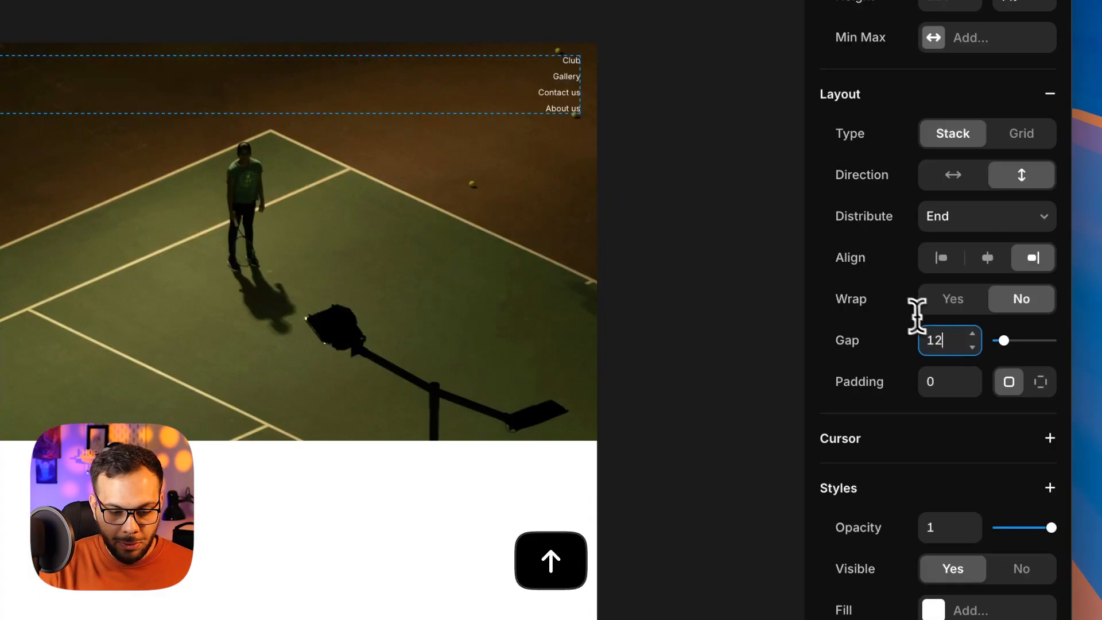
{"action": "left_click", "coordinate": [724, 177]}
{"action": "key", "text": "z"}
{"action": "left_click", "coordinate": [416, 131], "text": "alt"}
{"action": "left_click", "coordinate": [280, 176]}
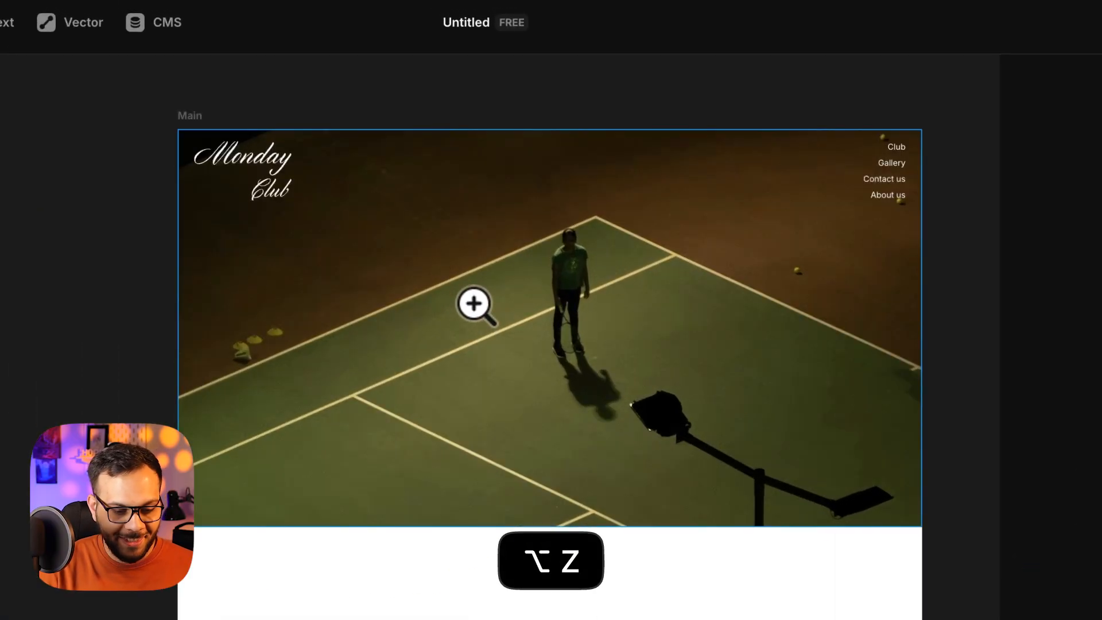
{"action": "scroll", "coordinate": [279, 175], "scroll_direction": "right", "scroll_amount": 2}
Step: Add a text layer reading "Start the gym at mondays" inside the Hero Section
{"action": "left_click", "coordinate": [262, 110]}
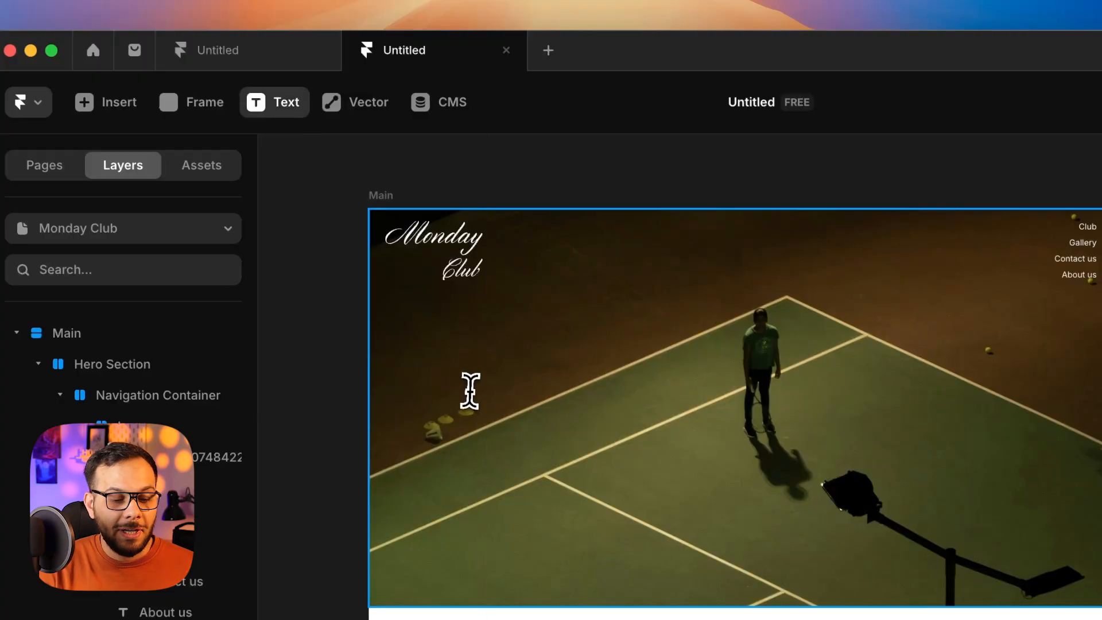
{"action": "left_click", "coordinate": [487, 378]}
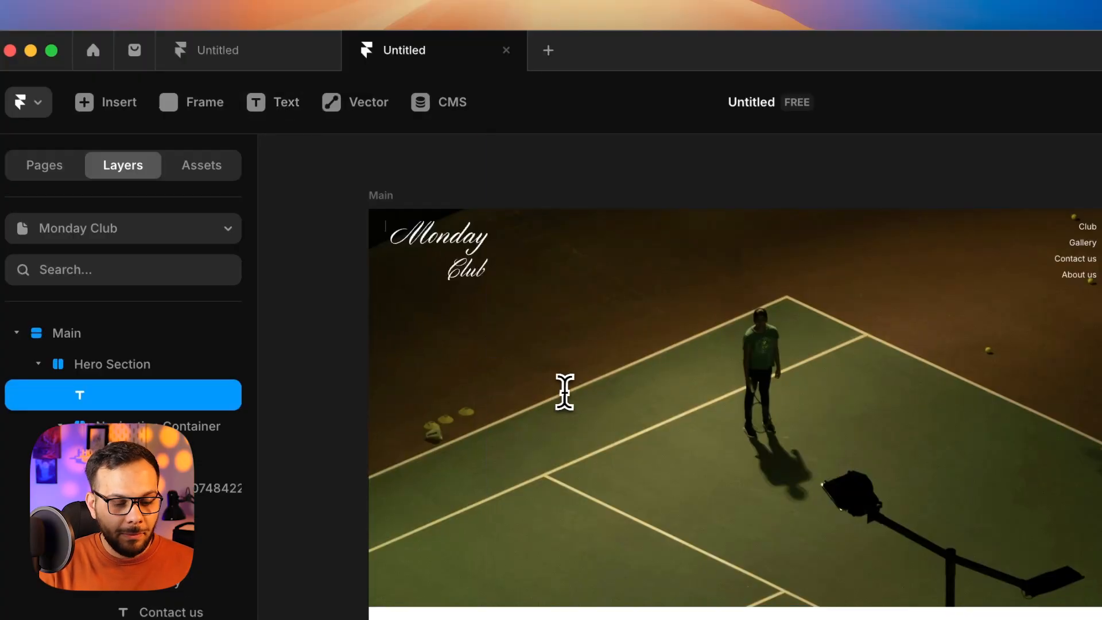
{"action": "key", "text": "BackSpace"}
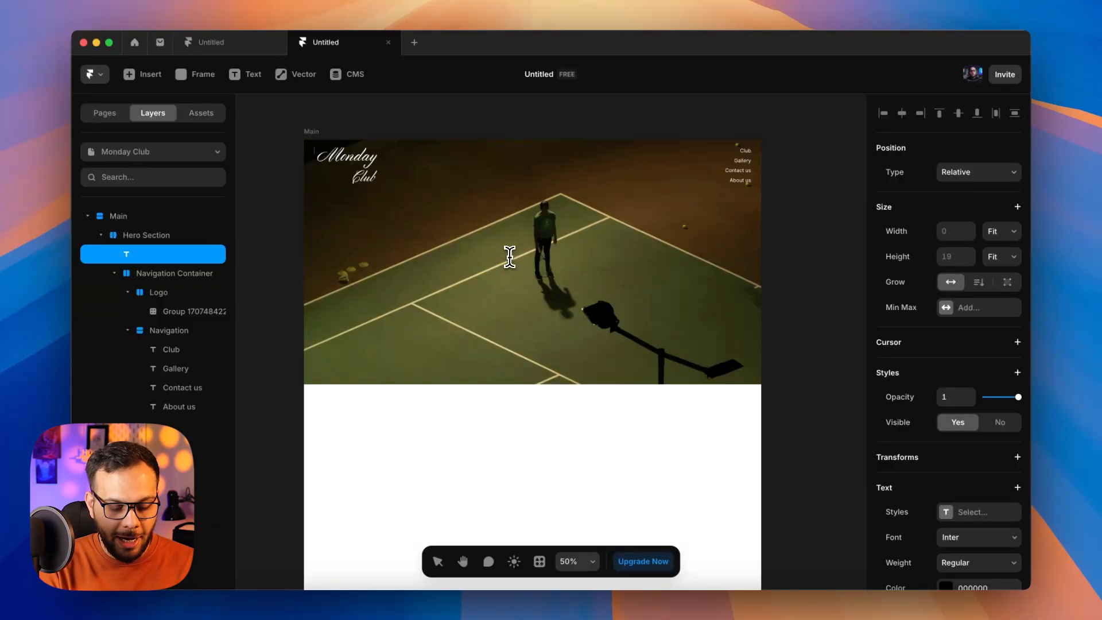
{"action": "type", "text": "Sta"}
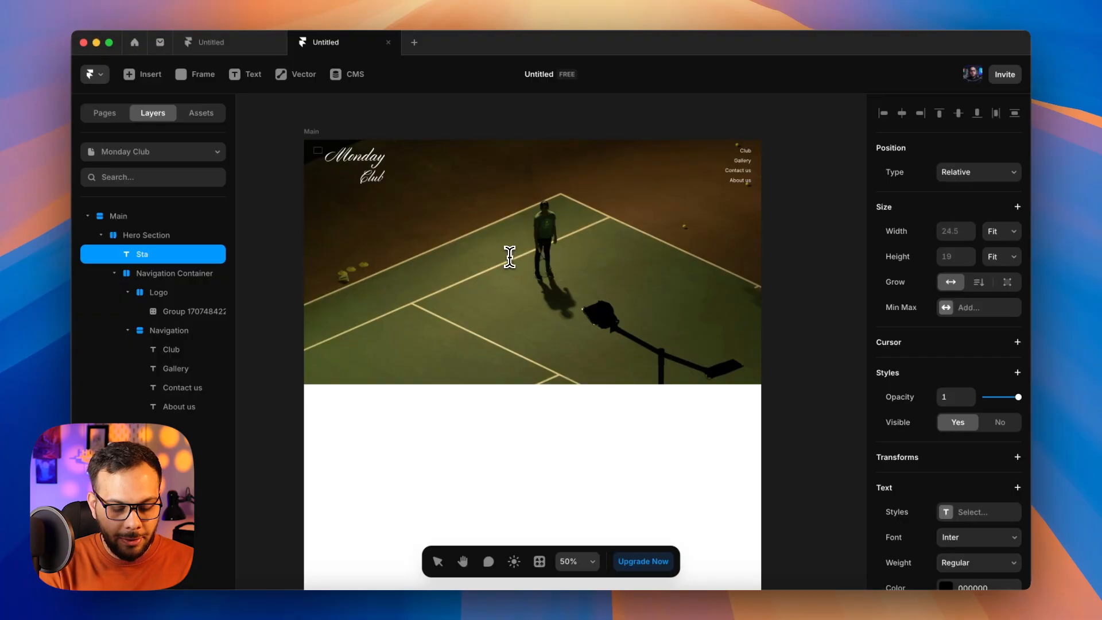
{"action": "type", "text": "rt the gym at"}
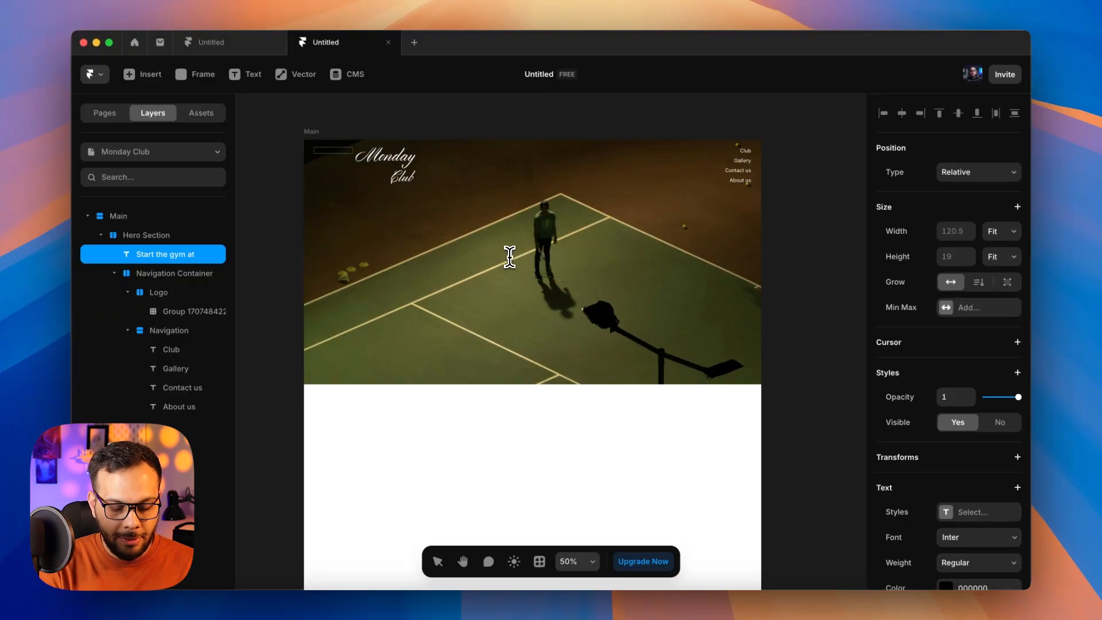
{"action": "type", "text": " mondays"}
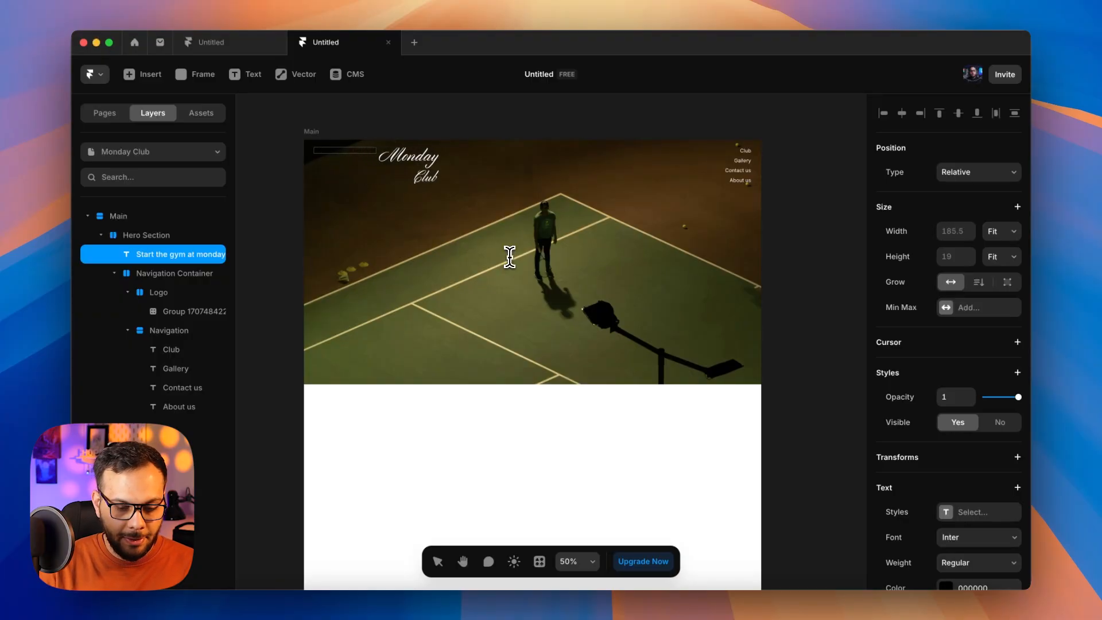
Step: Color the "Start the gym at mondays" text white (FFFFFF) and set its size to 80 px
{"action": "key", "text": "super+a"}
{"action": "scroll", "coordinate": [939, 459], "scroll_direction": "down", "scroll_amount": 3}
{"action": "left_click", "coordinate": [944, 408]}
{"action": "left_click", "coordinate": [739, 411]}
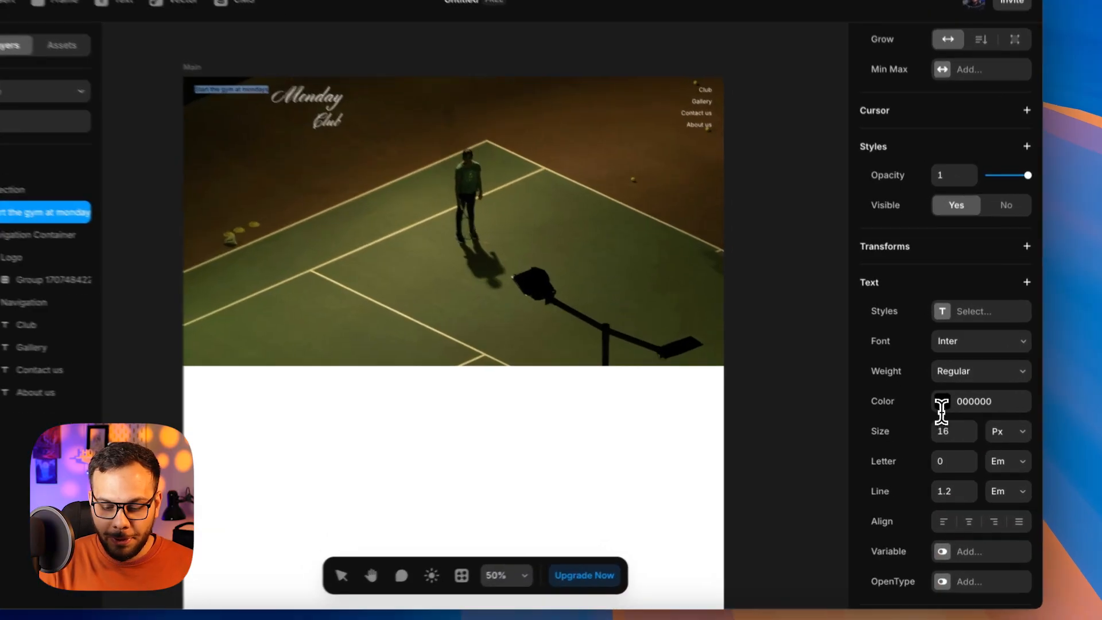
{"action": "left_click_drag", "start_coordinate": [439, 245], "coordinate": [364, 138]}
{"action": "key", "text": "Escape"}
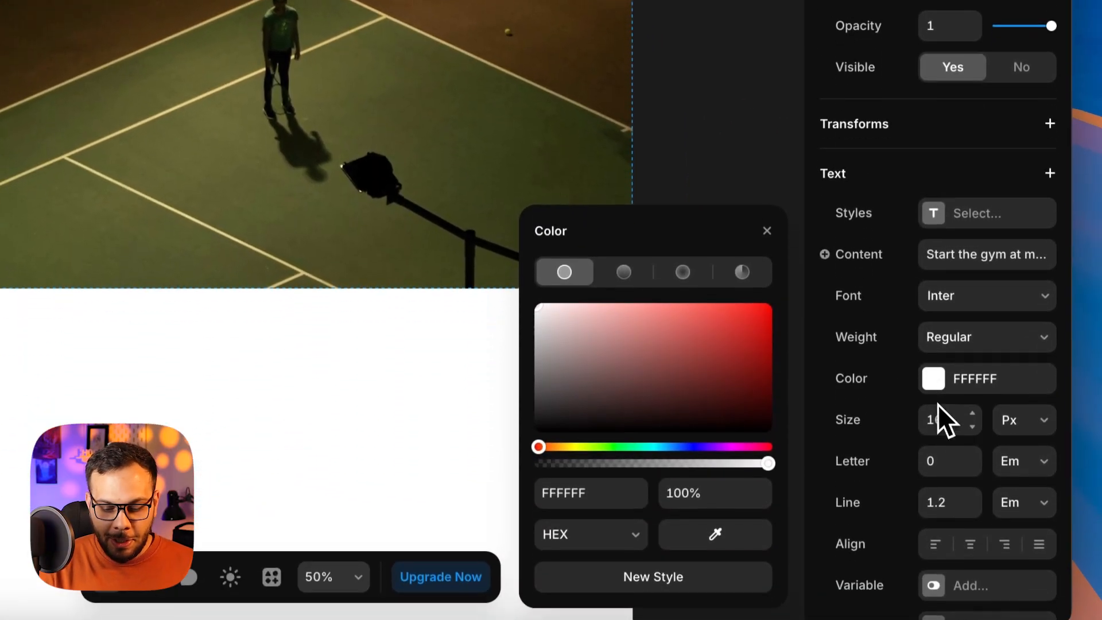
{"action": "left_click", "coordinate": [953, 421]}
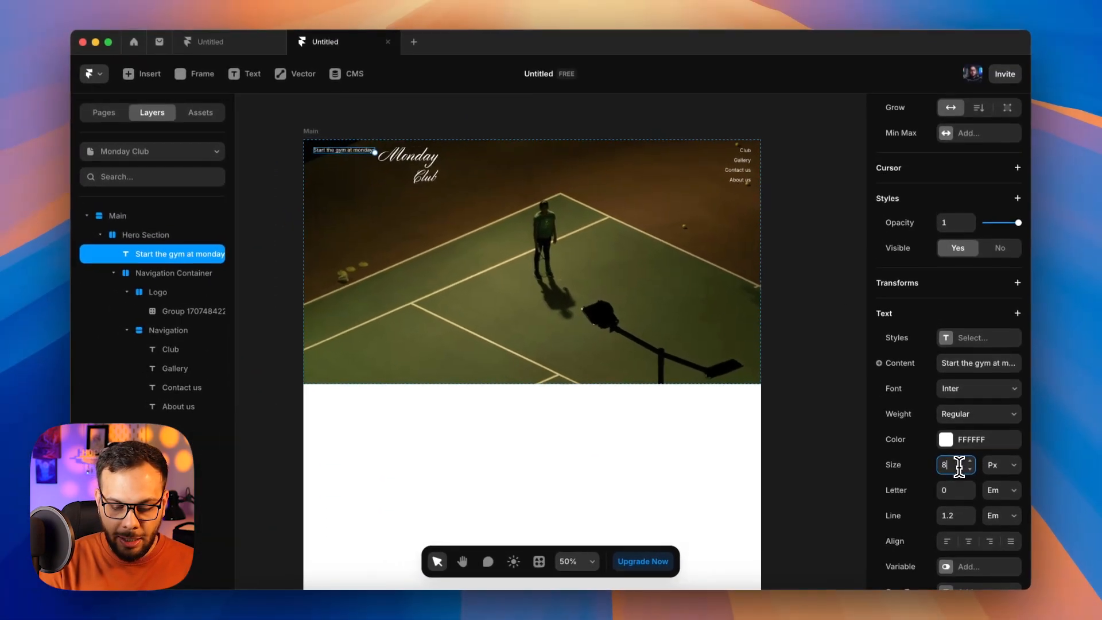
{"action": "type", "text": "80"}
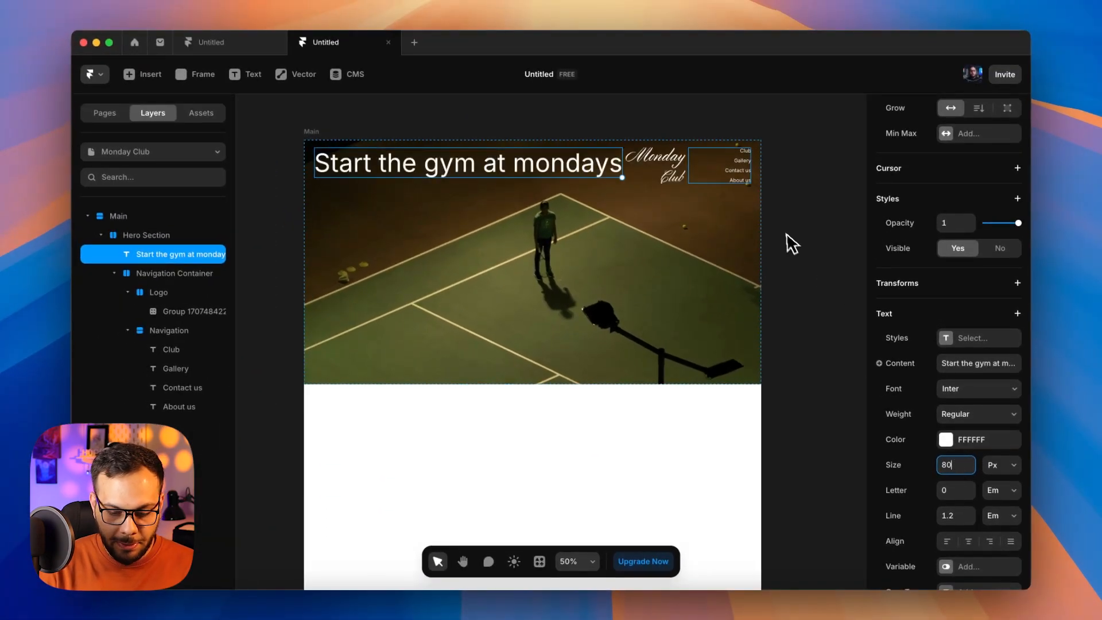
Step: Give the heading text a fixed width and narrow it so it wraps after "Start the gym"
{"action": "scroll", "coordinate": [942, 253], "scroll_direction": "up", "scroll_amount": 3}
{"action": "left_click", "coordinate": [1002, 228]}
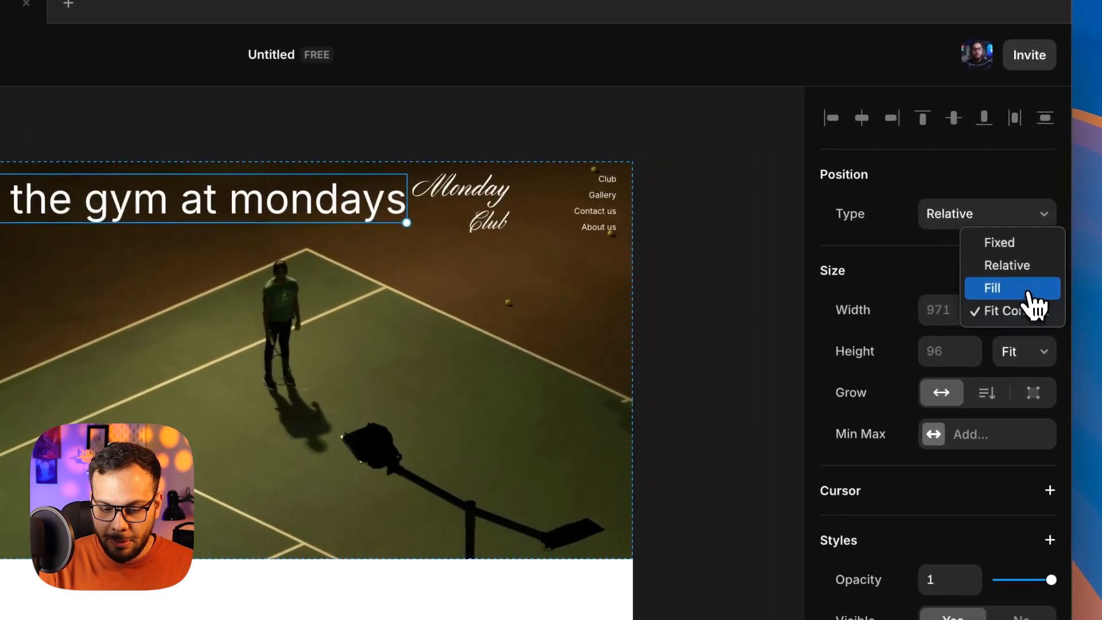
{"action": "left_click", "coordinate": [1023, 244]}
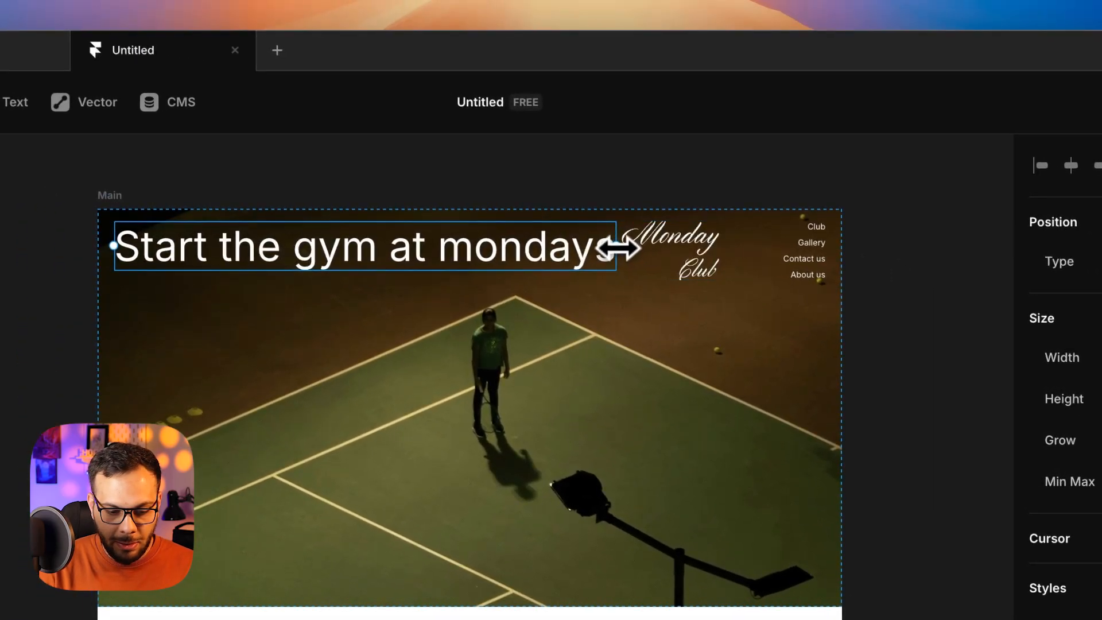
{"action": "left_click_drag", "start_coordinate": [617, 248], "coordinate": [401, 259]}
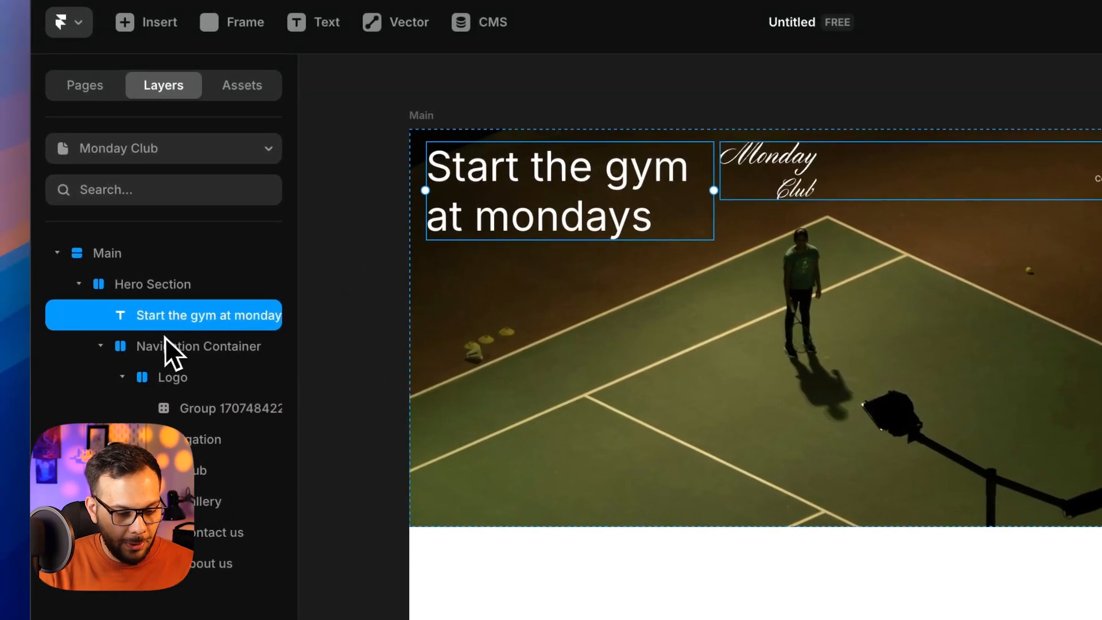
Step: Collapse the Navigation Container and move it above the heading text within the Hero Section
{"action": "left_click", "coordinate": [16, 394]}
{"action": "left_click", "coordinate": [167, 347]}
{"action": "left_click_drag", "start_coordinate": [167, 348], "coordinate": [168, 306]}
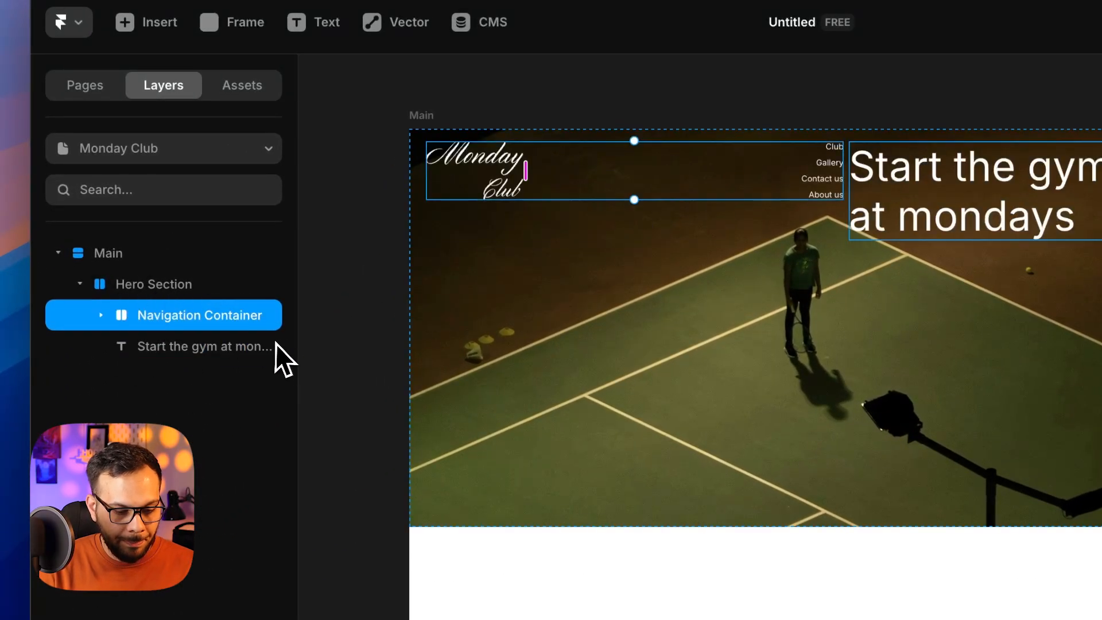
Step: Change the Hero Section's stack direction to vertical and its distribution to Start
{"action": "left_click", "coordinate": [233, 347]}
{"action": "left_click", "coordinate": [174, 286]}
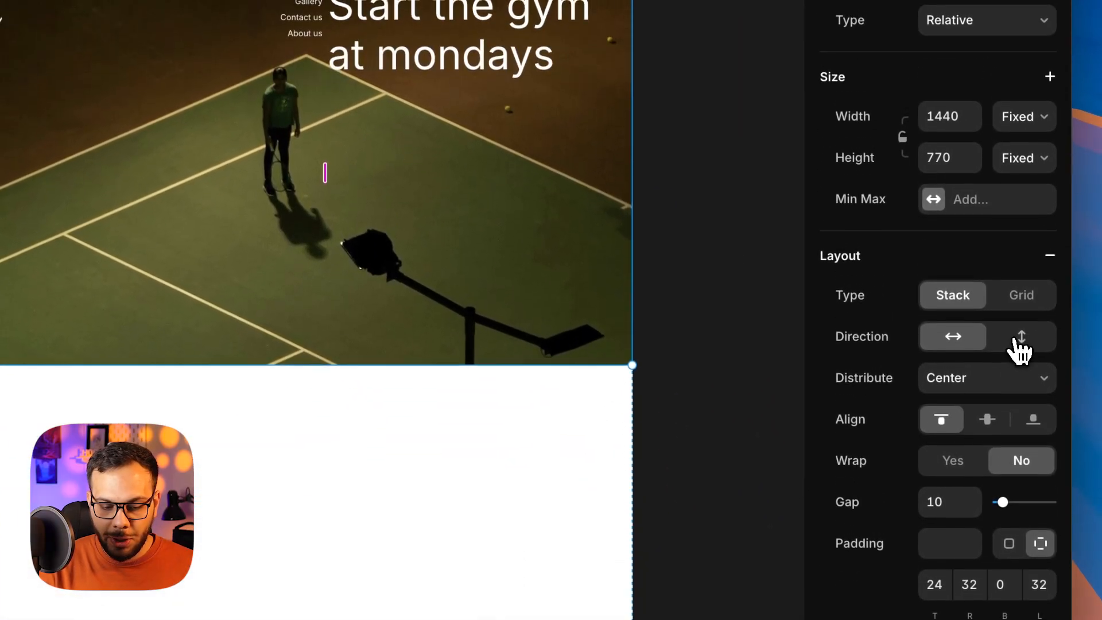
{"action": "left_click", "coordinate": [1021, 229]}
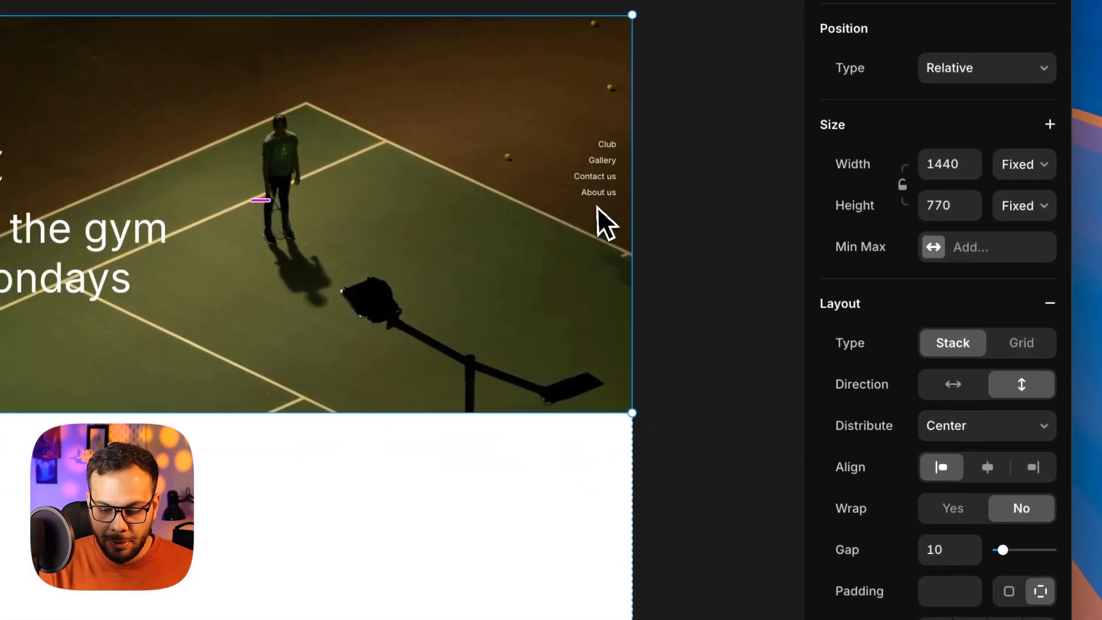
{"action": "left_click", "coordinate": [961, 417]}
{"action": "left_click", "coordinate": [947, 408]}
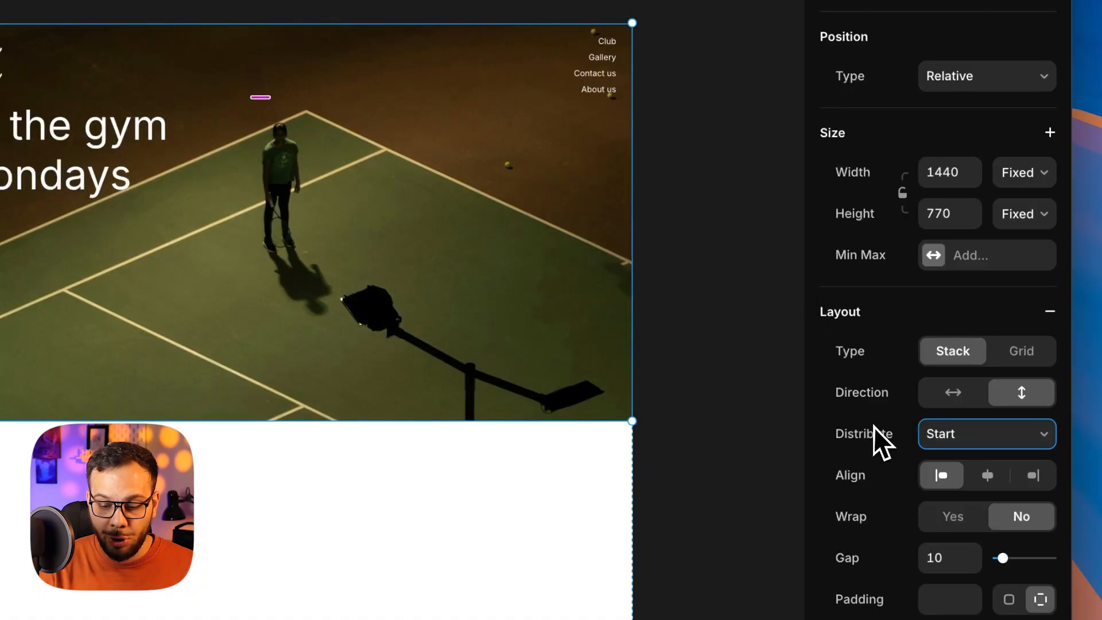
{"action": "left_click", "coordinate": [728, 168]}
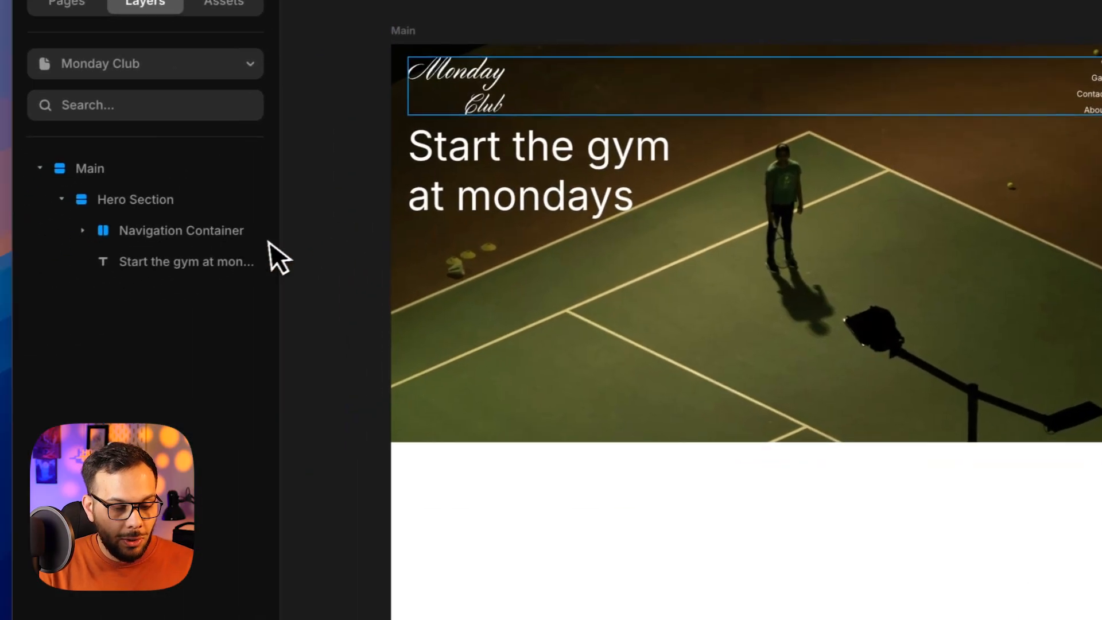
Step: Wrap the heading text in its own stack and set that stack's distribution to Start
{"action": "left_click", "coordinate": [198, 256]}
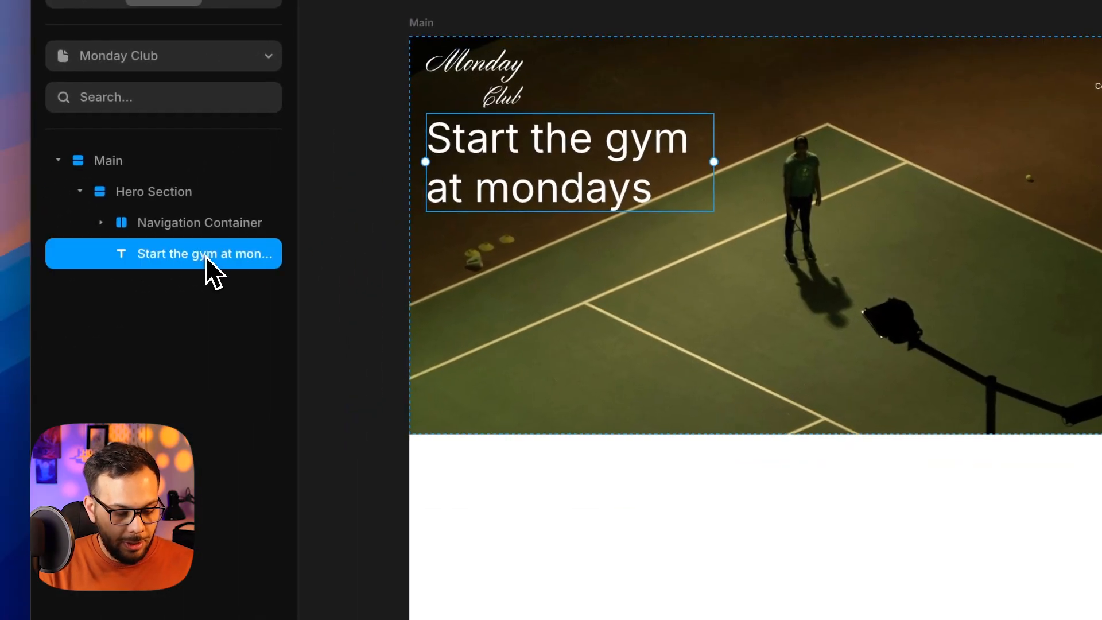
{"action": "right_click", "coordinate": [222, 255]}
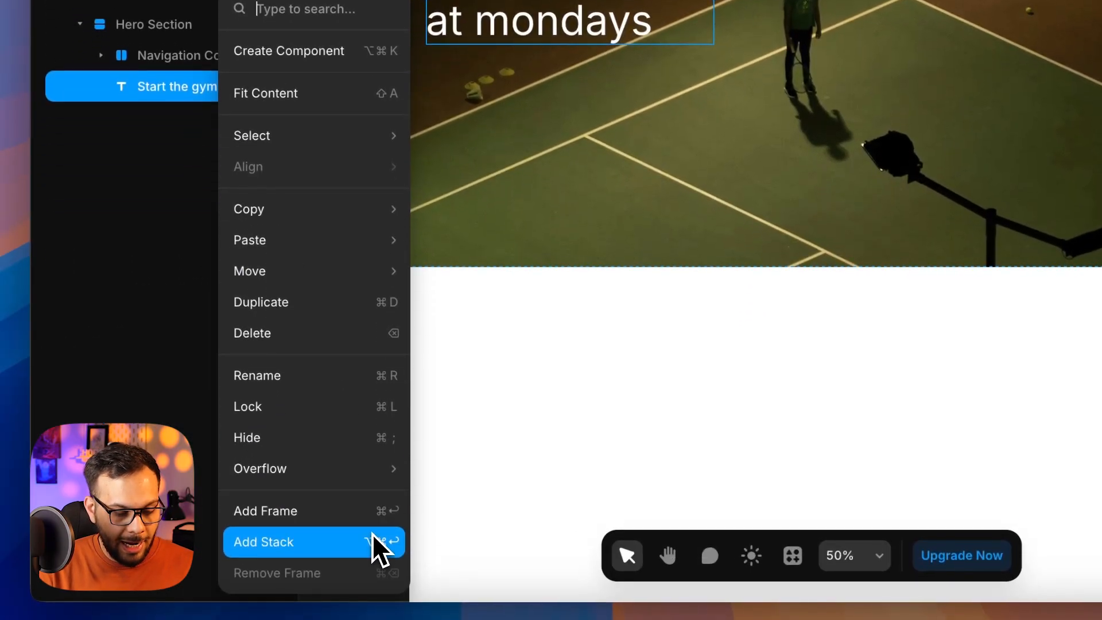
{"action": "left_click", "coordinate": [374, 544]}
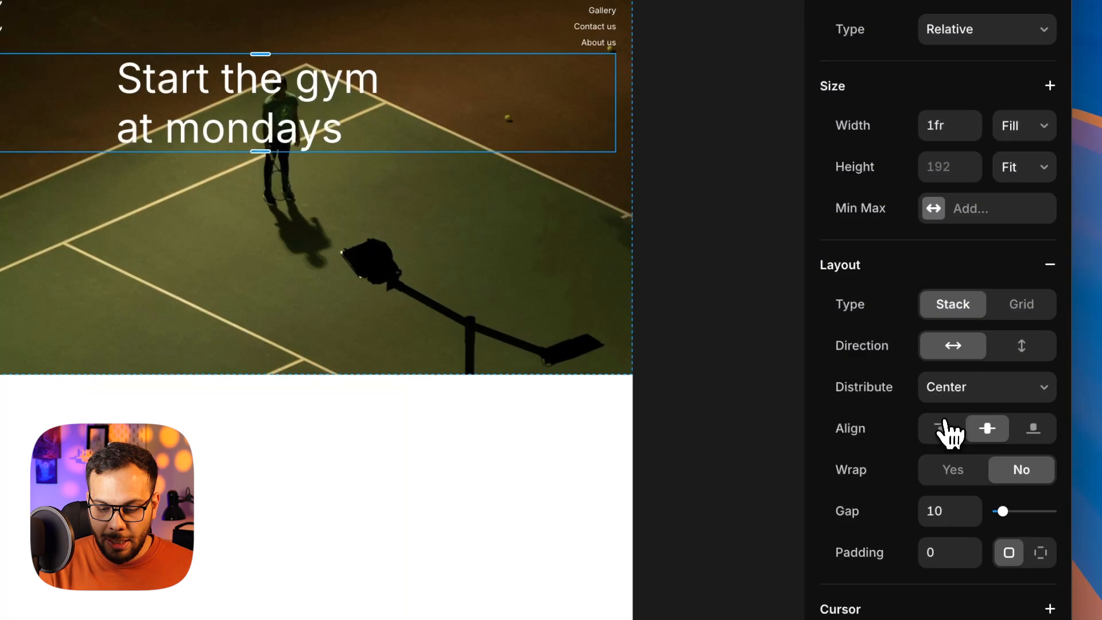
{"action": "left_click", "coordinate": [964, 387]}
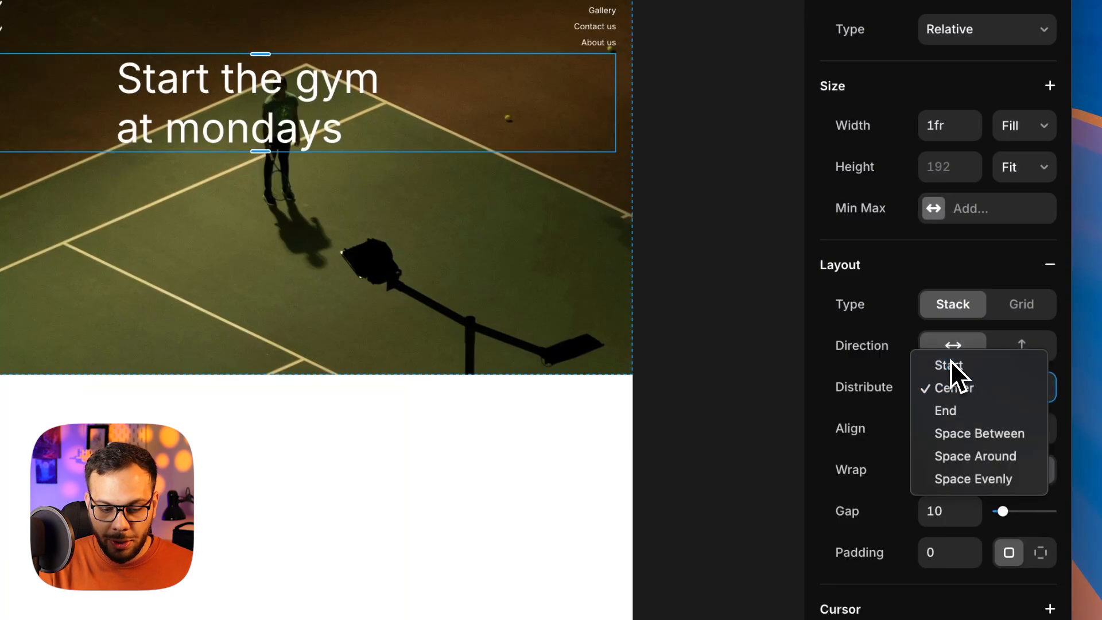
{"action": "left_click", "coordinate": [950, 361]}
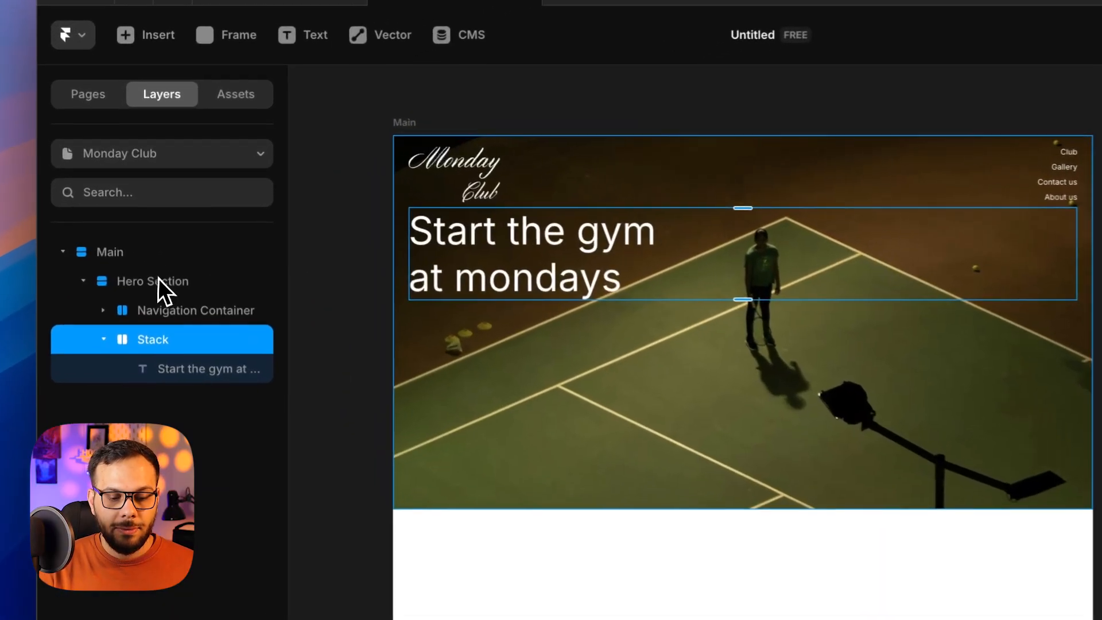
{"action": "left_click", "coordinate": [151, 234]}
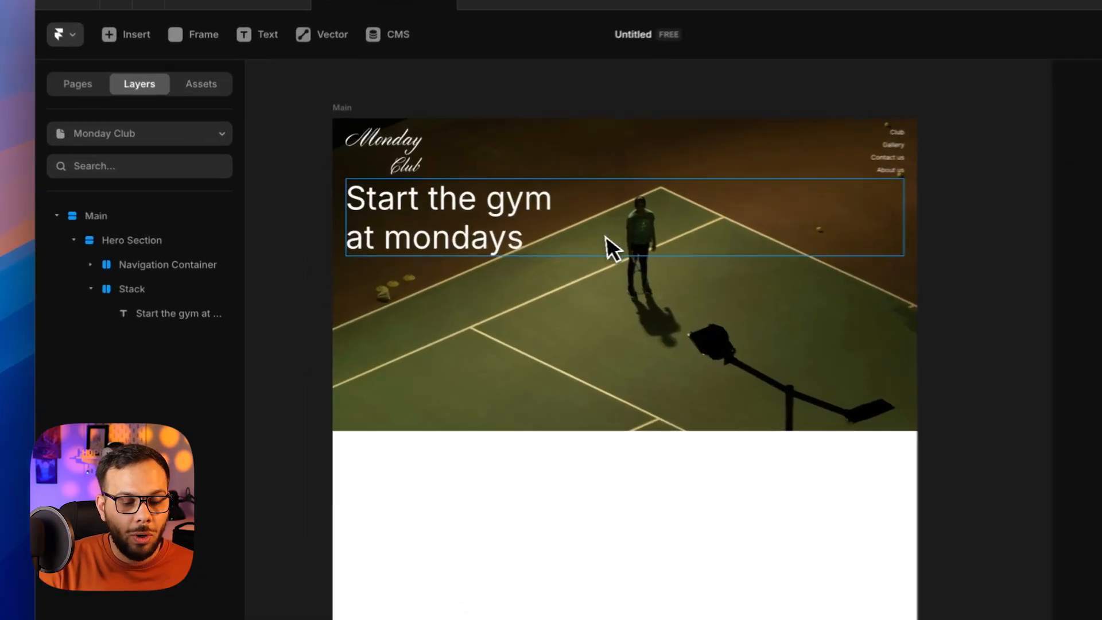
Step: Set the heading text's line height to 1.1 em and its letter spacing to -0.02 em
{"action": "left_click", "coordinate": [499, 242]}
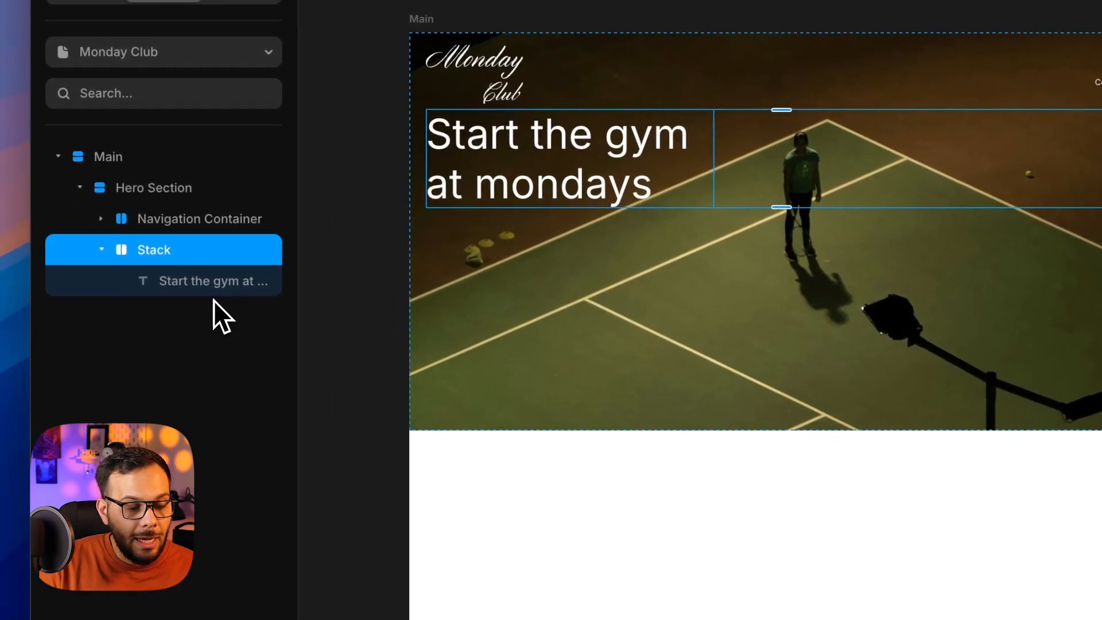
{"action": "left_click", "coordinate": [226, 283]}
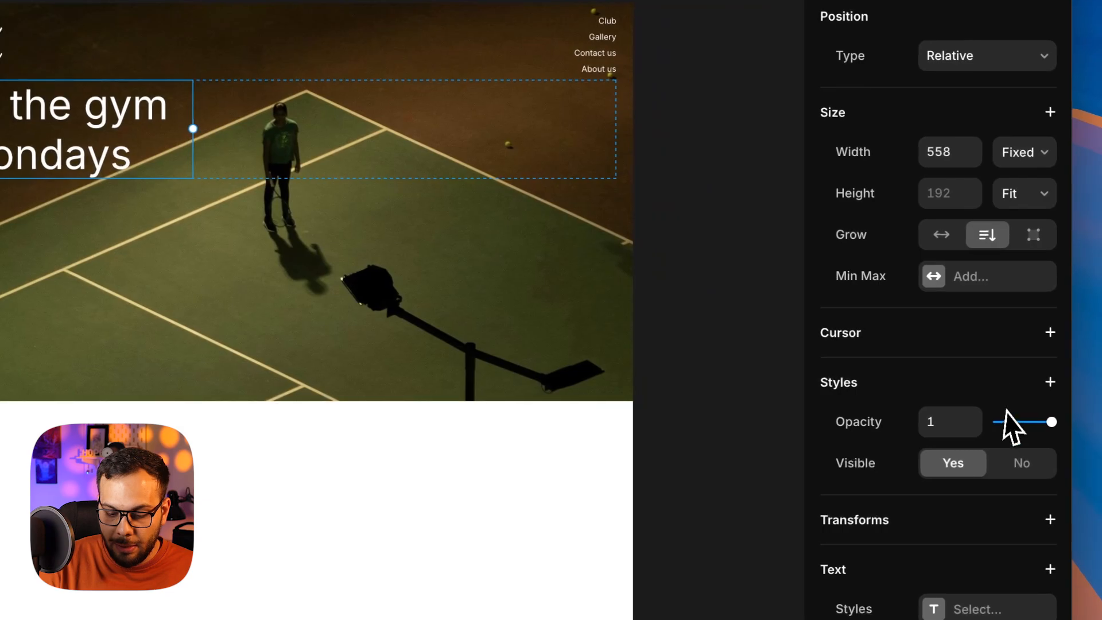
{"action": "scroll", "coordinate": [977, 453], "scroll_direction": "down", "scroll_amount": 5}
{"action": "left_click", "coordinate": [952, 466]}
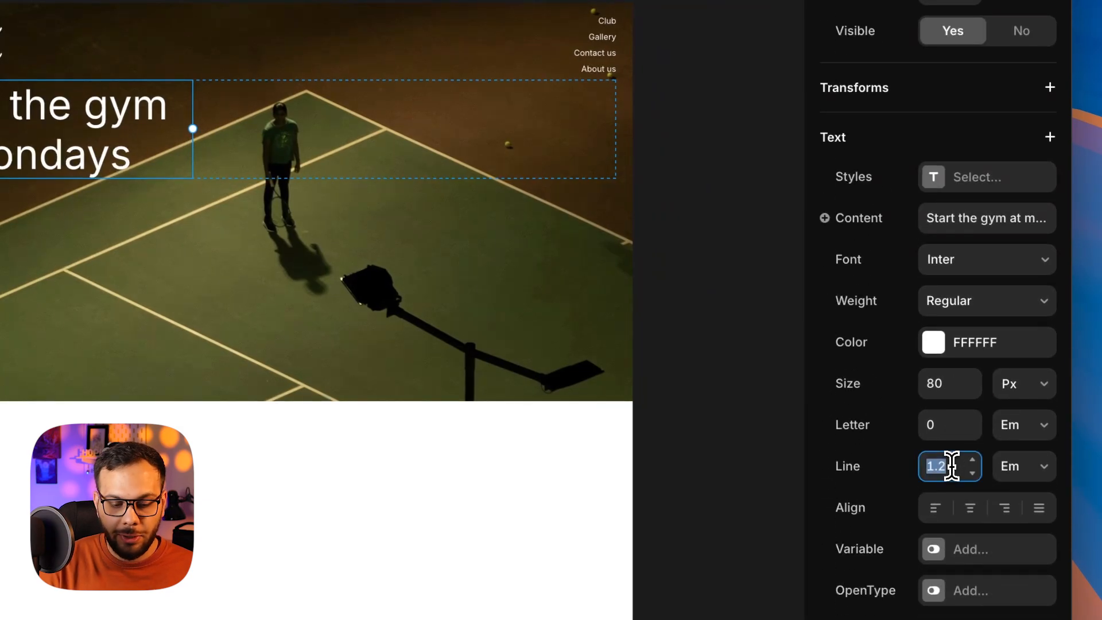
{"action": "type", "text": "1.1"}
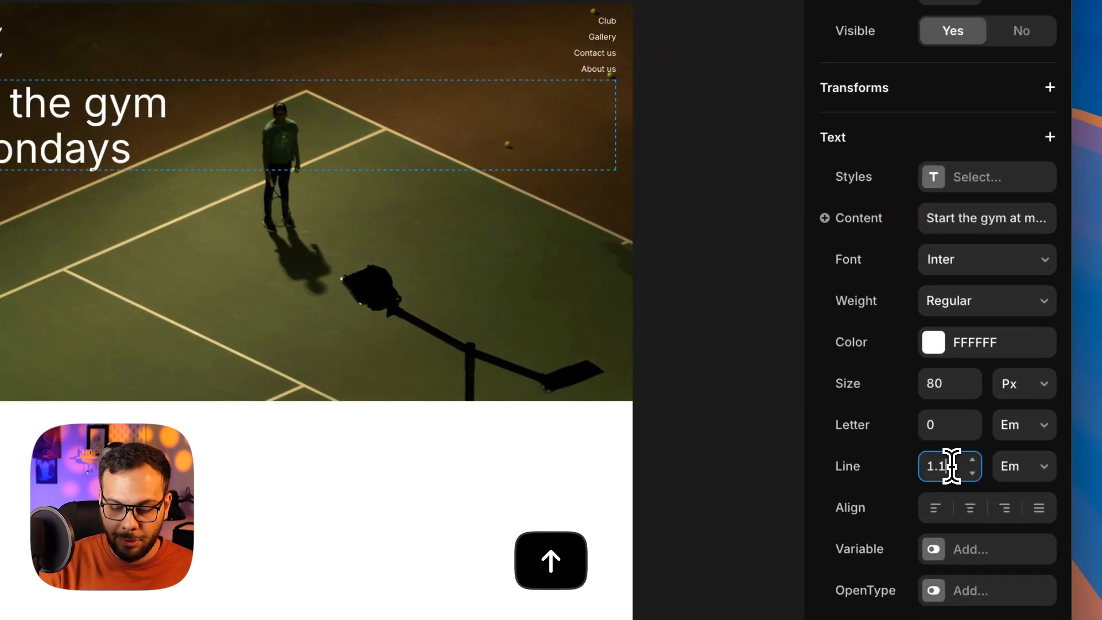
{"action": "left_click", "coordinate": [950, 428]}
{"action": "type", "text": "-0.02"}
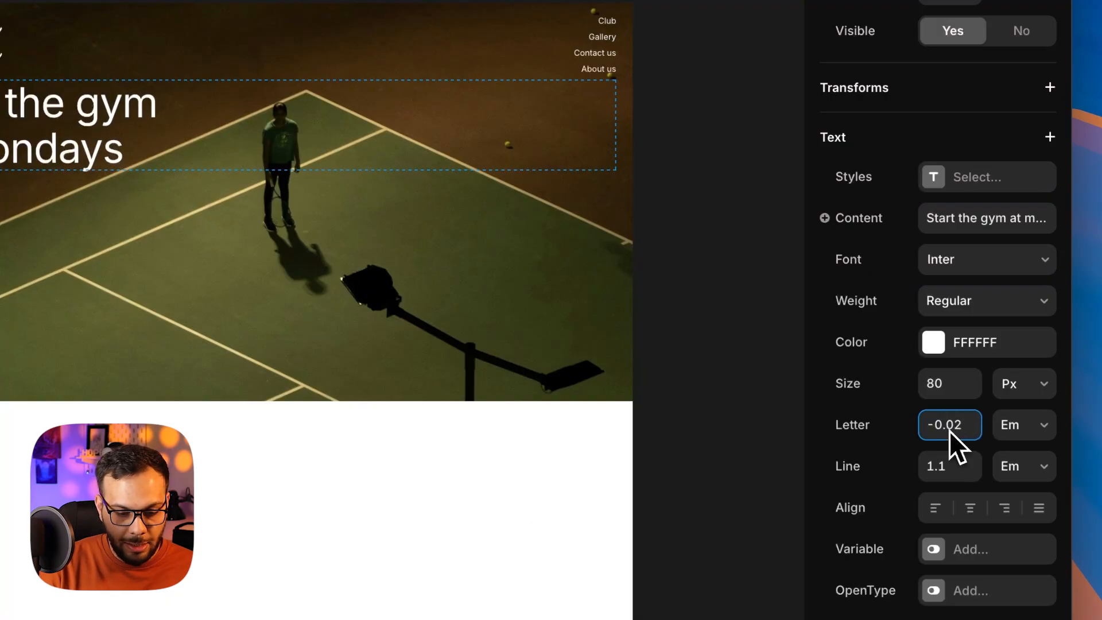
Step: Set the height of the stack around the heading to Fill so it takes up the rest of the Hero Section
{"action": "left_click", "coordinate": [702, 173]}
{"action": "left_click", "coordinate": [690, 257]}
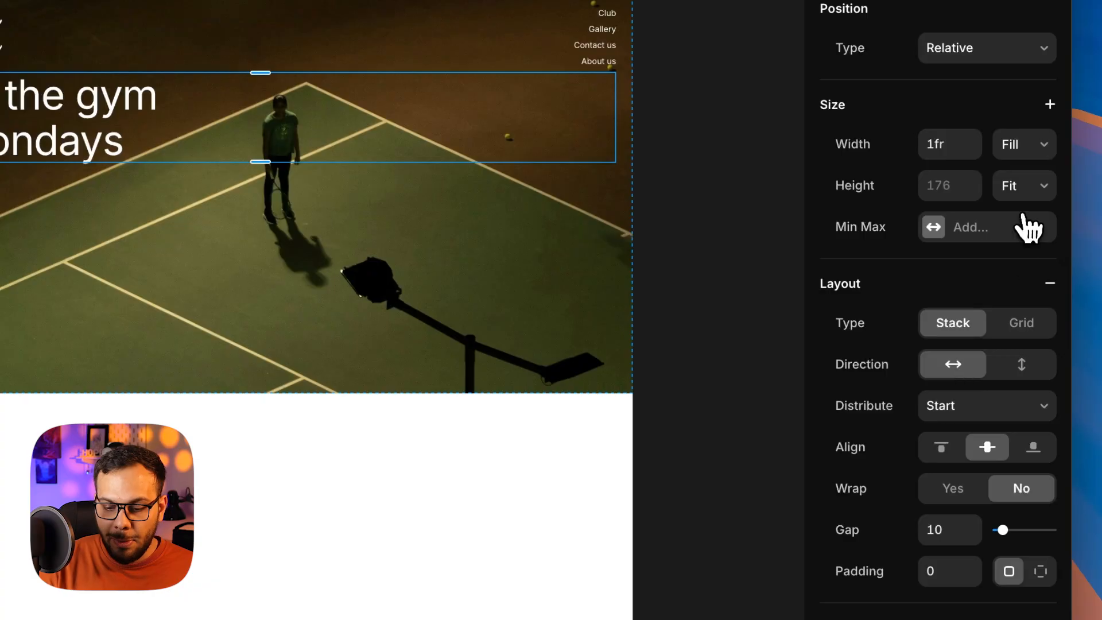
{"action": "left_click", "coordinate": [1029, 194]}
{"action": "left_click", "coordinate": [1014, 166]}
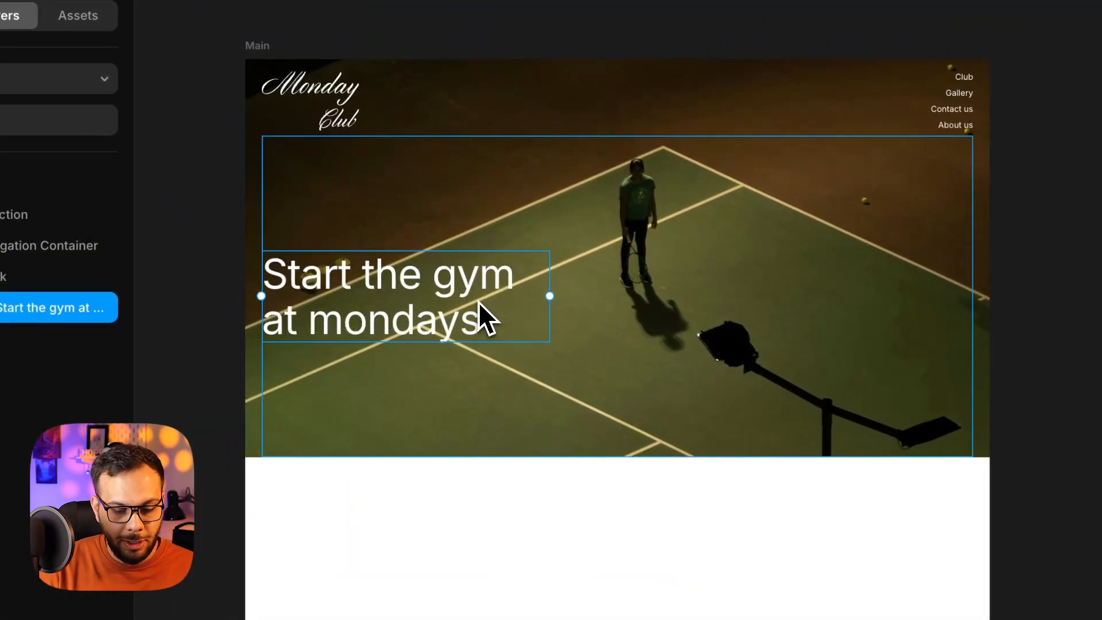
Step: Duplicate the heading text inside its stack and set the copy's font size to 22 px
{"action": "key", "text": "super+d"}
{"action": "double_click", "coordinate": [626, 297]}
{"action": "key", "text": "super+a"}
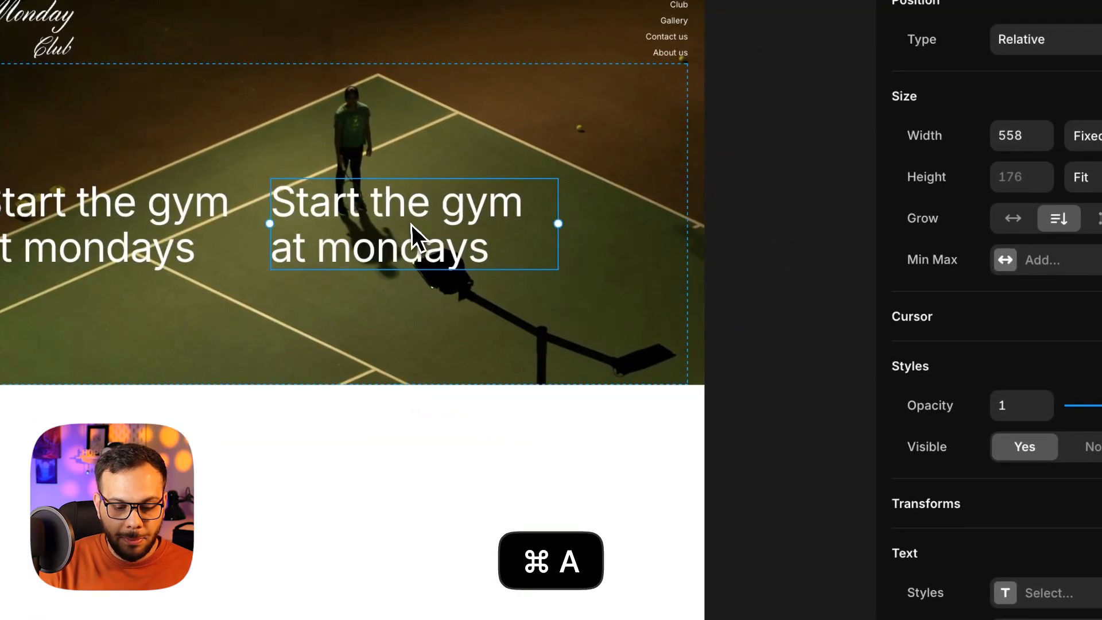
{"action": "double_click", "coordinate": [411, 224]}
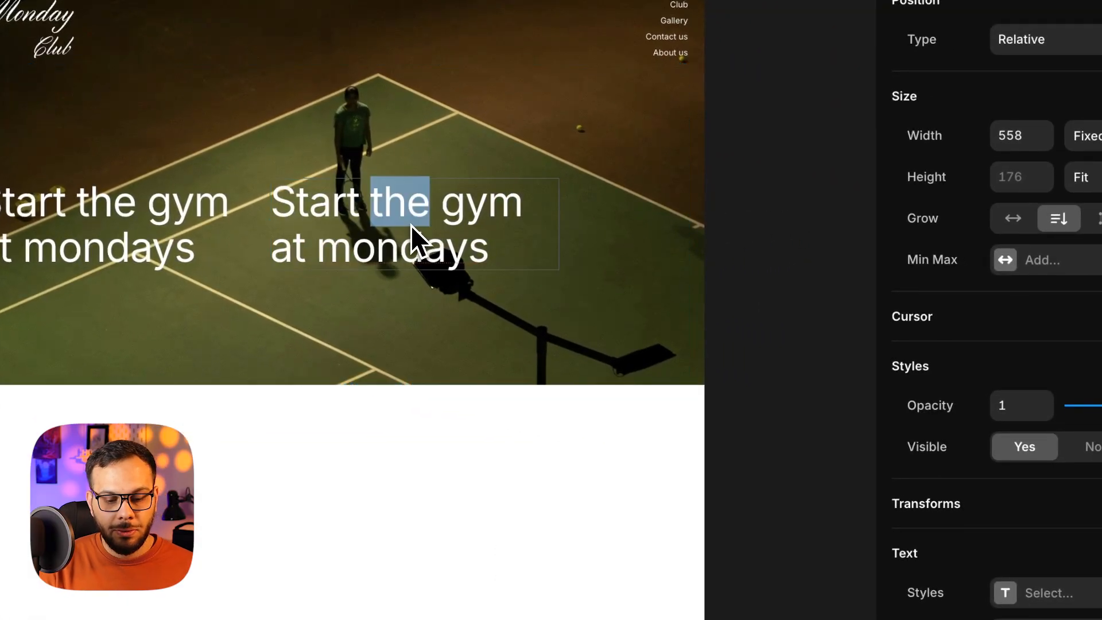
{"action": "key", "text": "super+a"}
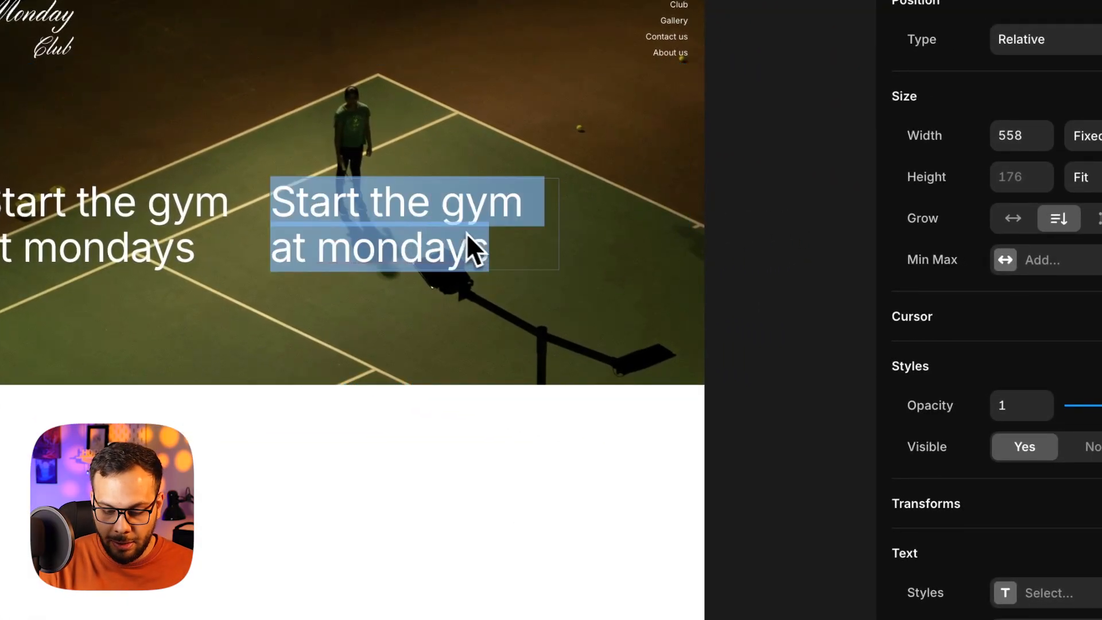
{"action": "scroll", "coordinate": [987, 459], "scroll_direction": "down", "scroll_amount": 7}
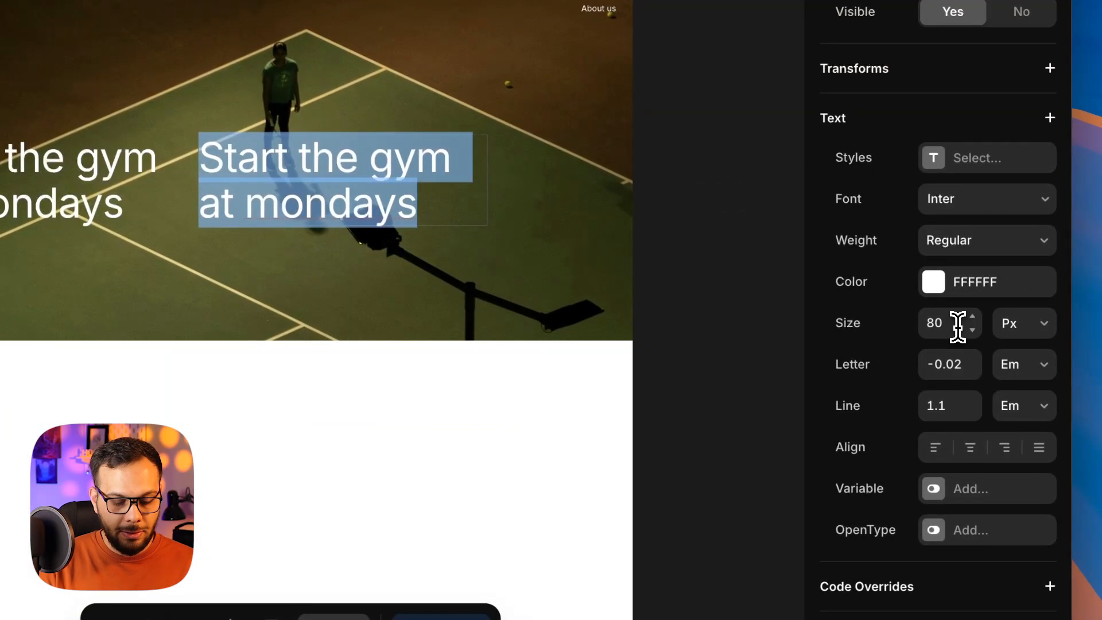
{"action": "left_click", "coordinate": [957, 326]}
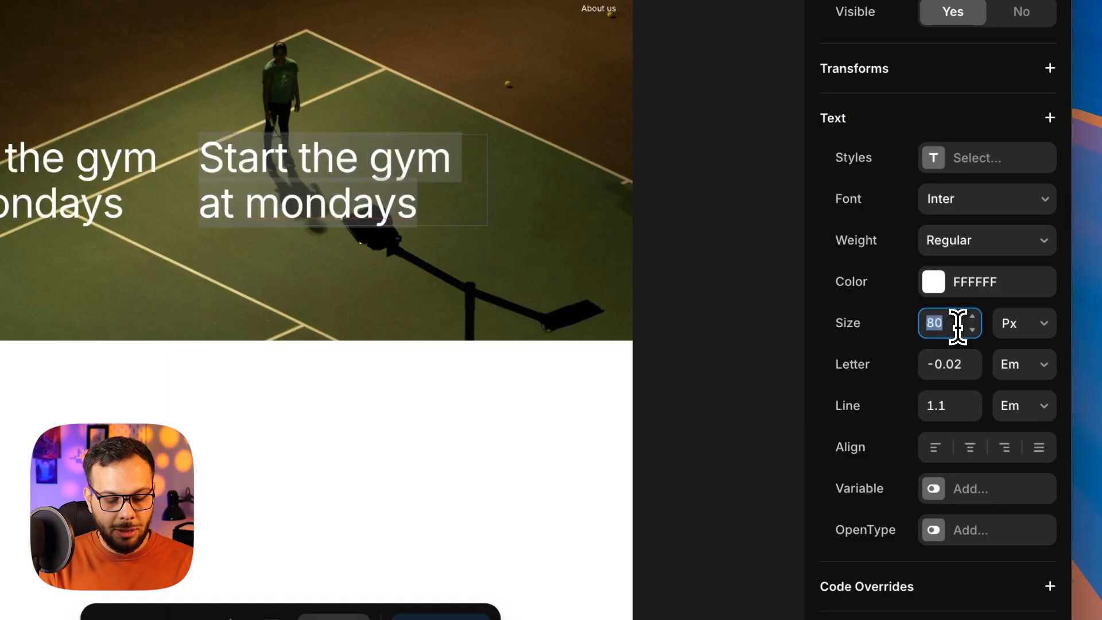
{"action": "type", "text": "24"}
{"action": "key", "text": "BackSpace"}
{"action": "type", "text": "2"}
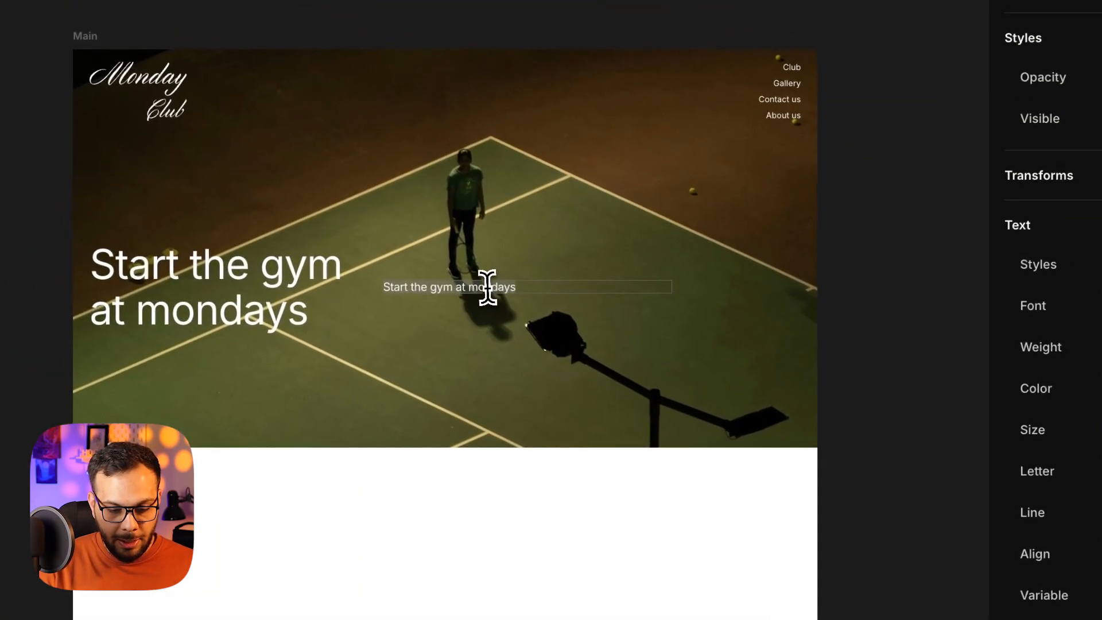
Step: Replace the copied text with "at monday club we have a lot of assets and a nice fun tennis club to just excersie"
{"action": "triple_click", "coordinate": [299, 180]}
{"action": "type", "text": "at monday club we hv"}
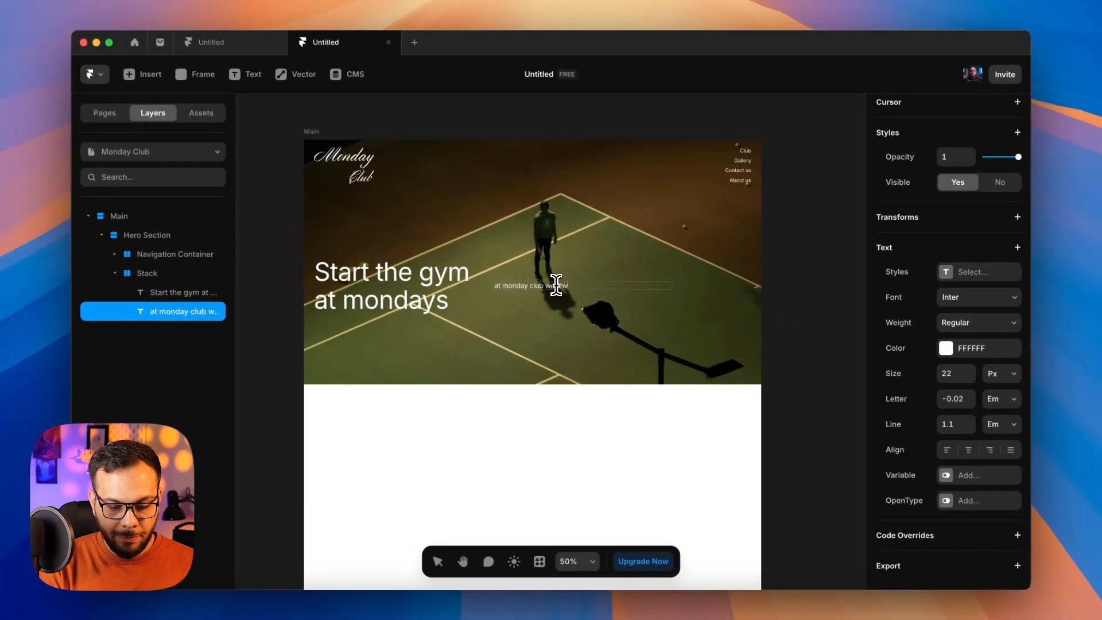
{"action": "key", "text": "BackSpace"}
{"action": "key", "text": "BackSpace"}
{"action": "key", "text": "BackSpace"}
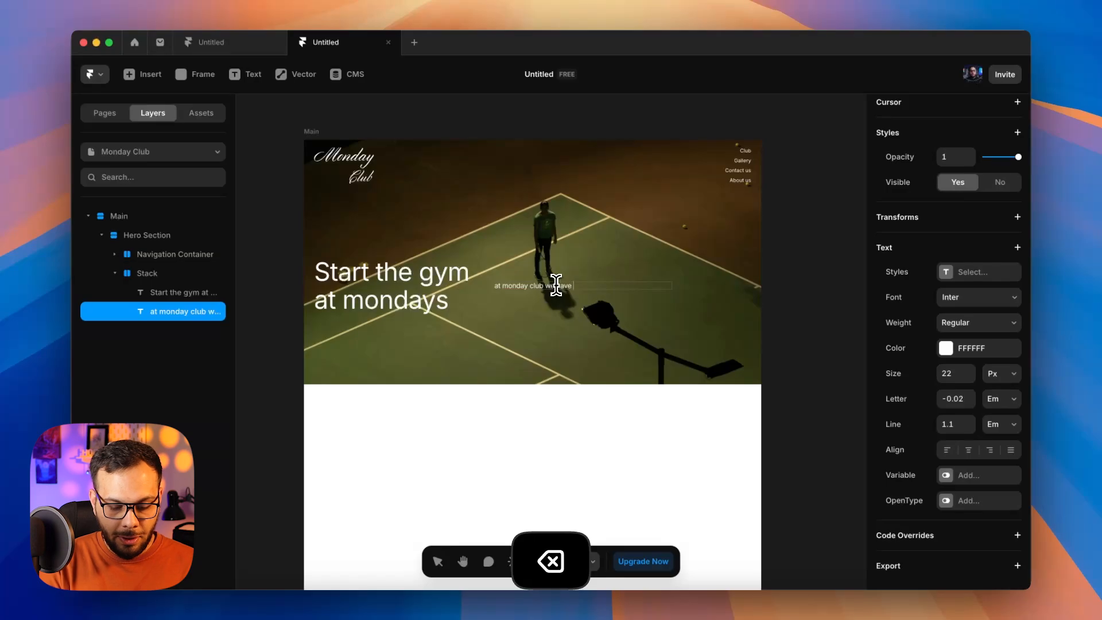
{"action": "type", "text": "have a lot of assets and a nice fun"}
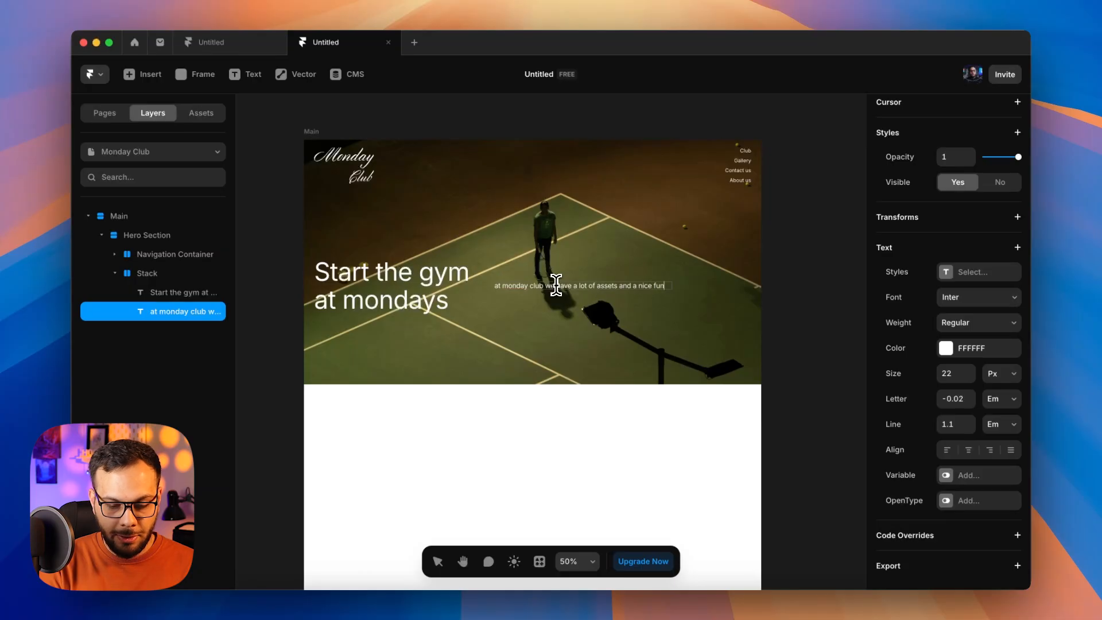
{"action": "type", "text": "ennis club to s"}
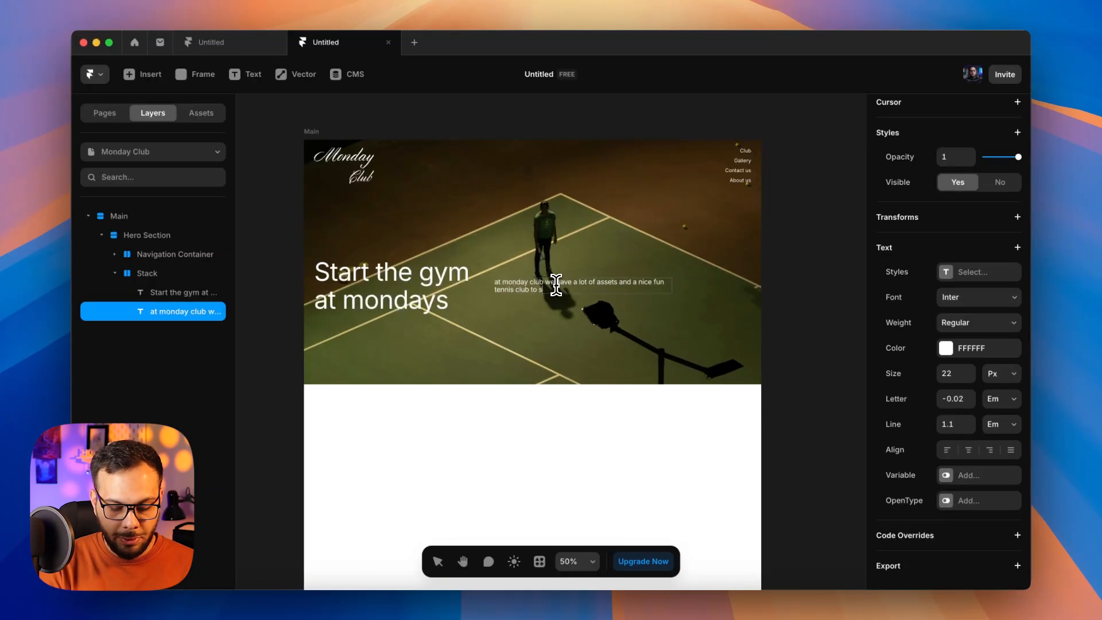
{"action": "key", "text": "BackSpace"}
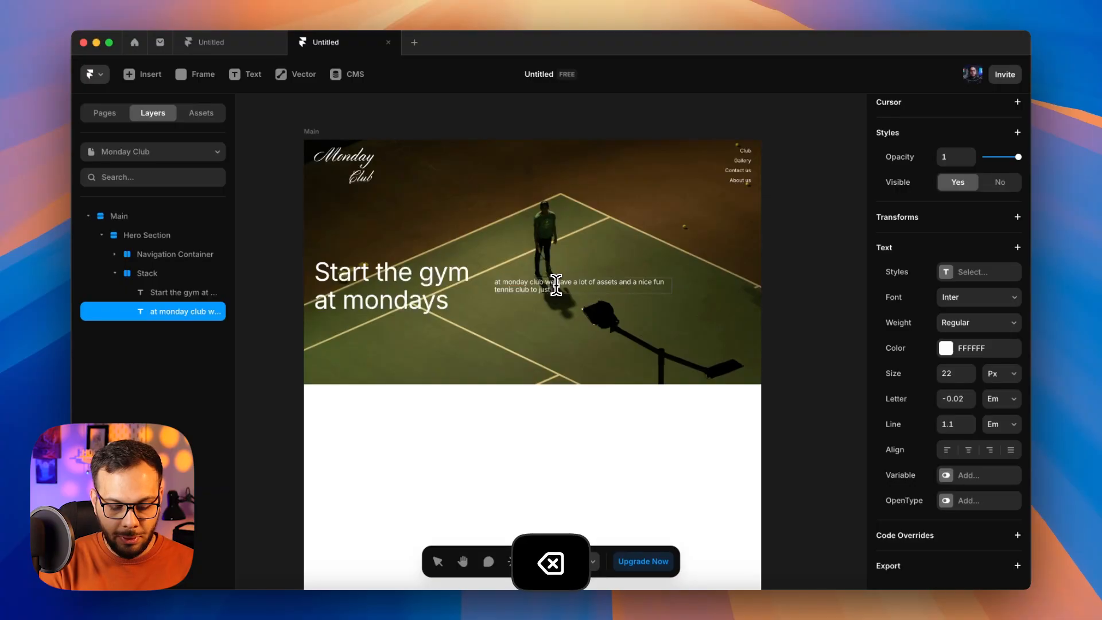
{"action": "type", "text": "ersie"}
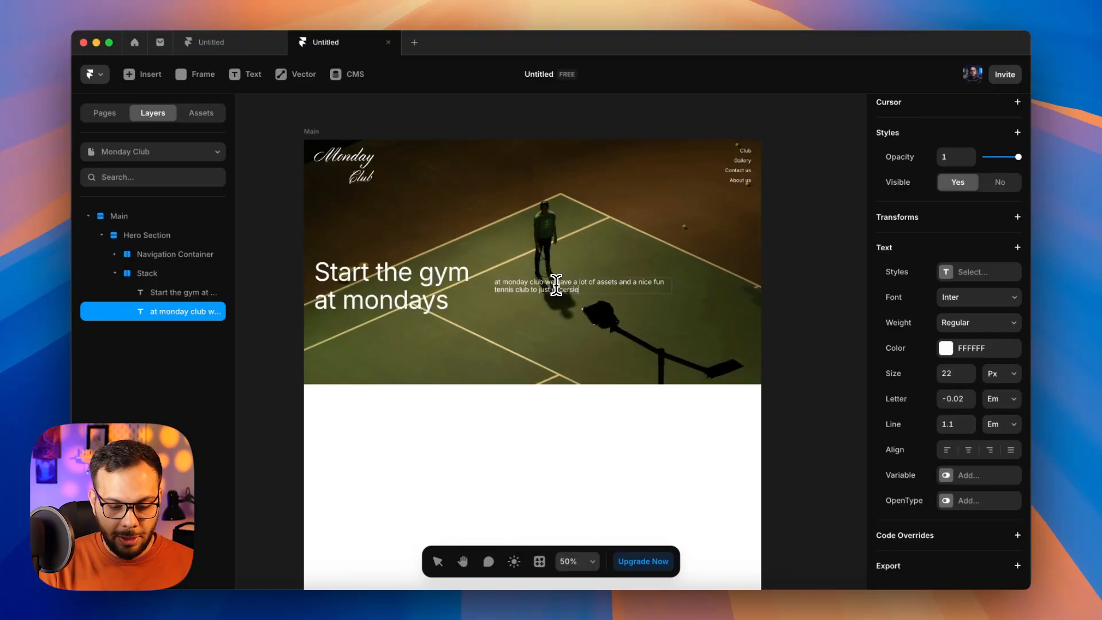
{"action": "key", "text": "cmd+a"}
{"action": "key", "text": "Escape"}
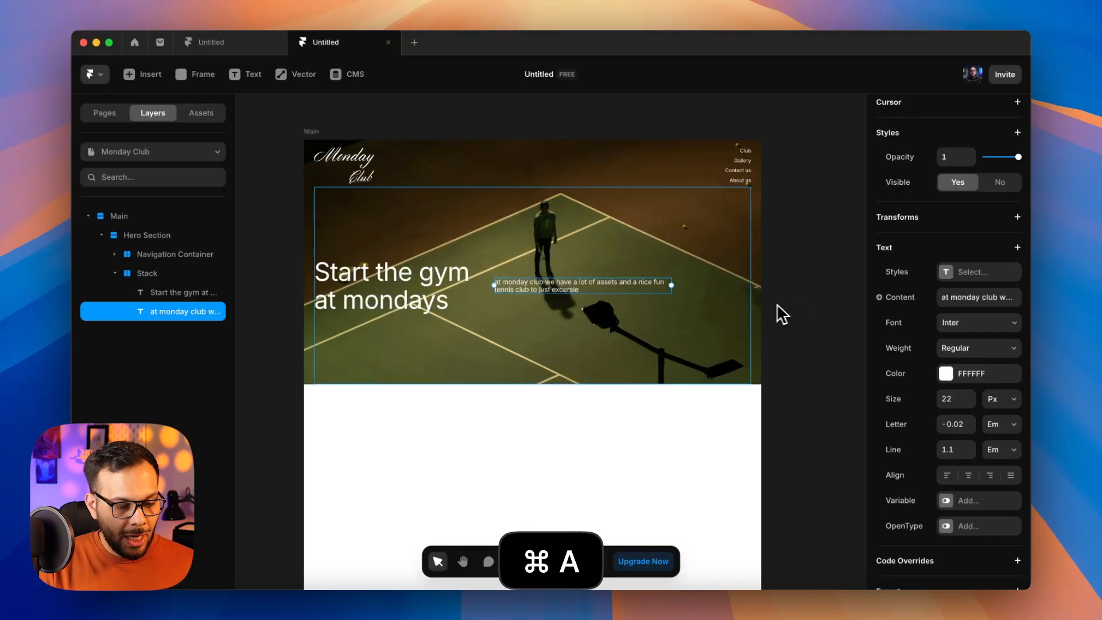
Step: Change the text stack's direction to vertical and align its contents to the left
{"action": "left_click", "coordinate": [180, 277]}
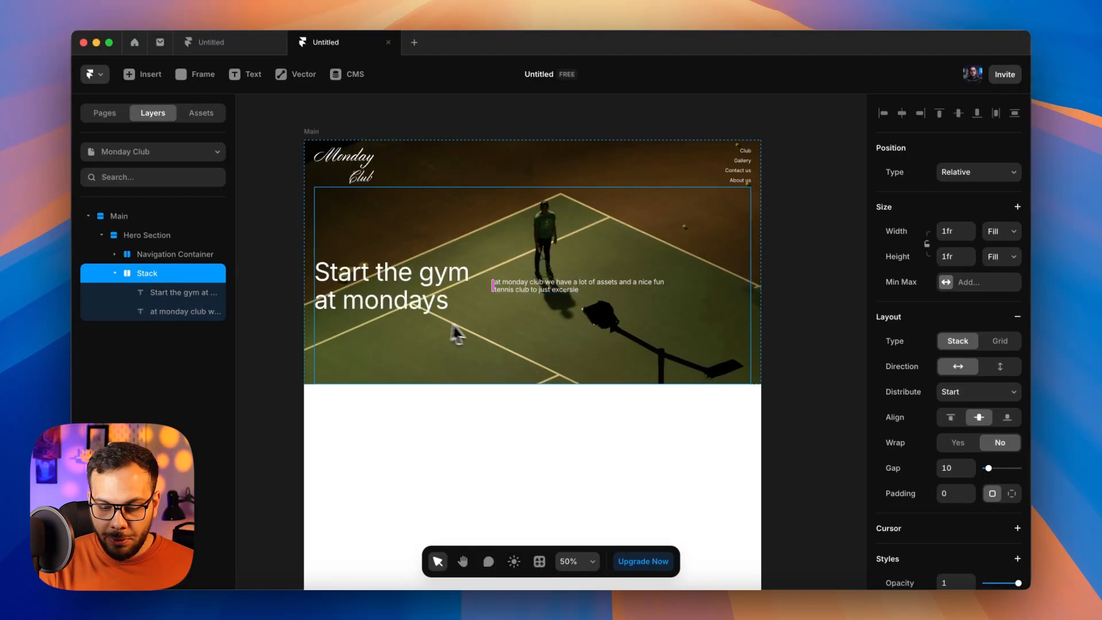
{"action": "left_click", "coordinate": [1002, 367]}
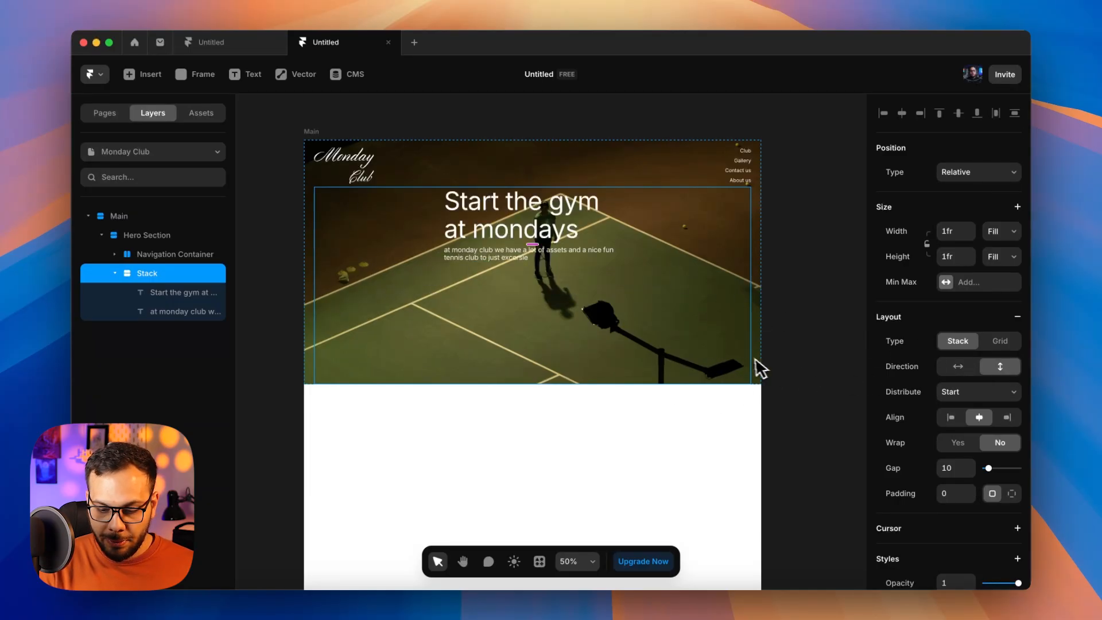
{"action": "left_click", "coordinate": [951, 418]}
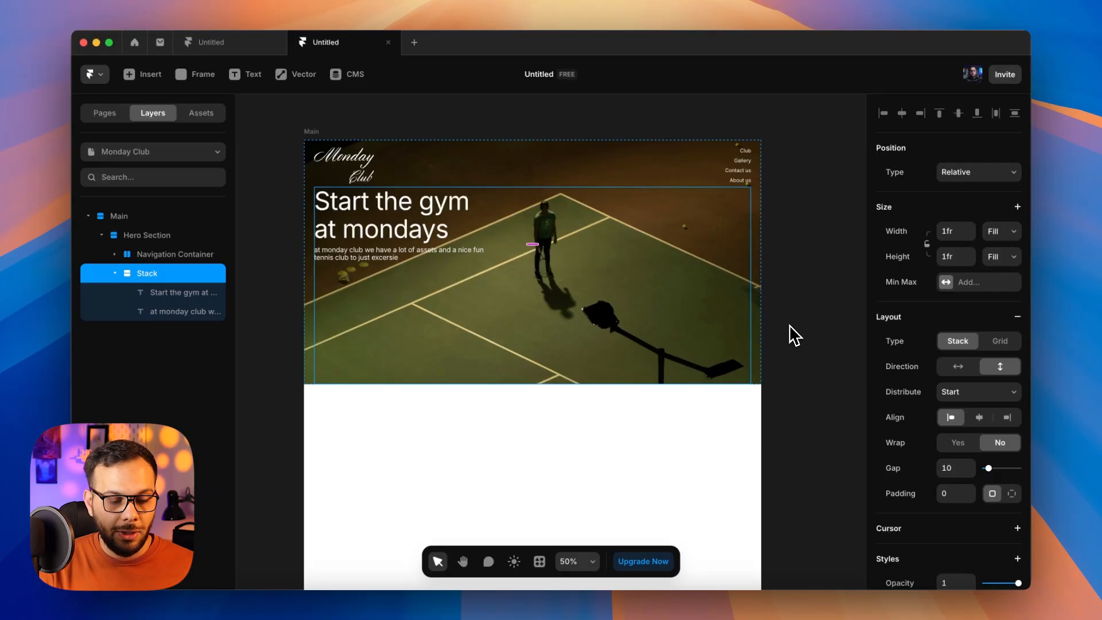
{"action": "scroll", "coordinate": [921, 376], "scroll_direction": "down", "scroll_amount": 3}
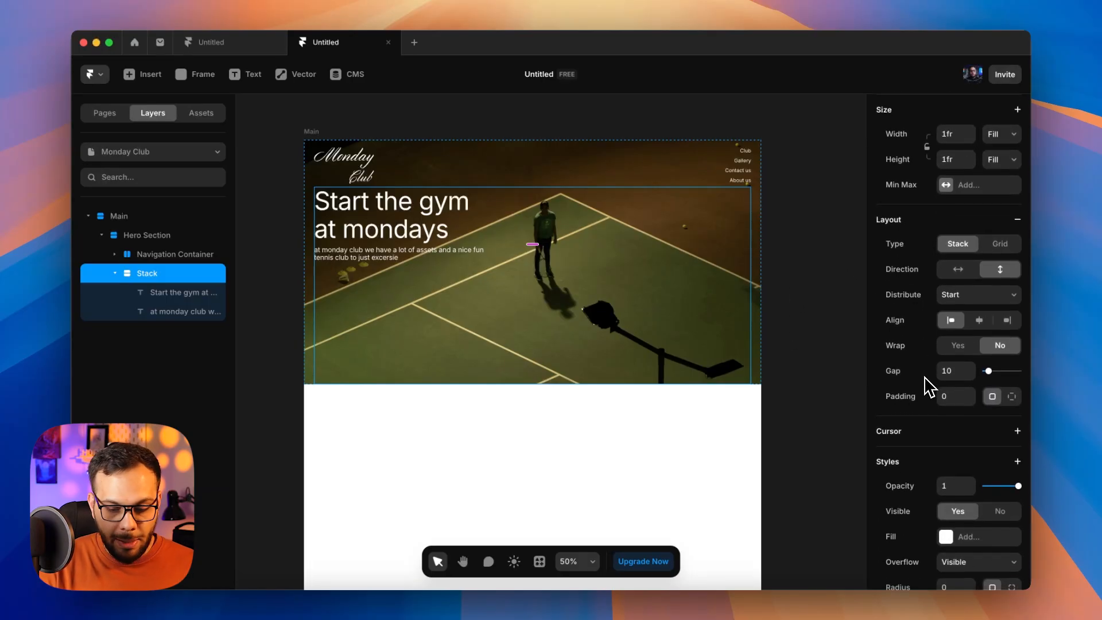
{"action": "left_click", "coordinate": [842, 322]}
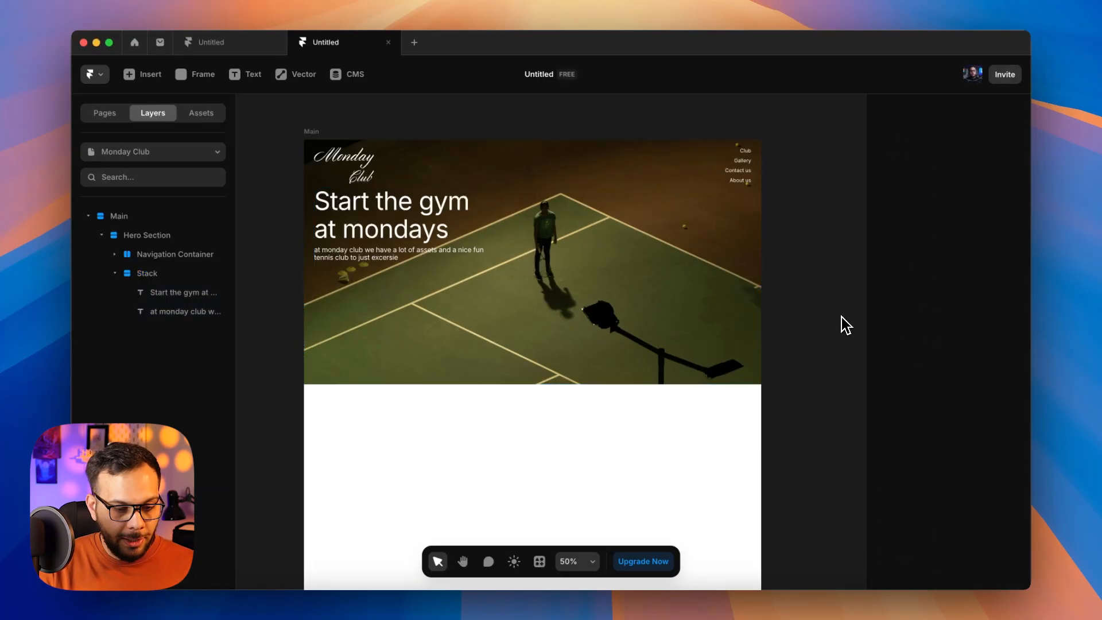
Step: Draw a frame 311 px high across the lower part of the Hero Section and set its width to Fill
{"action": "left_click", "coordinate": [208, 79]}
{"action": "left_click_drag", "start_coordinate": [304, 286], "coordinate": [763, 385]}
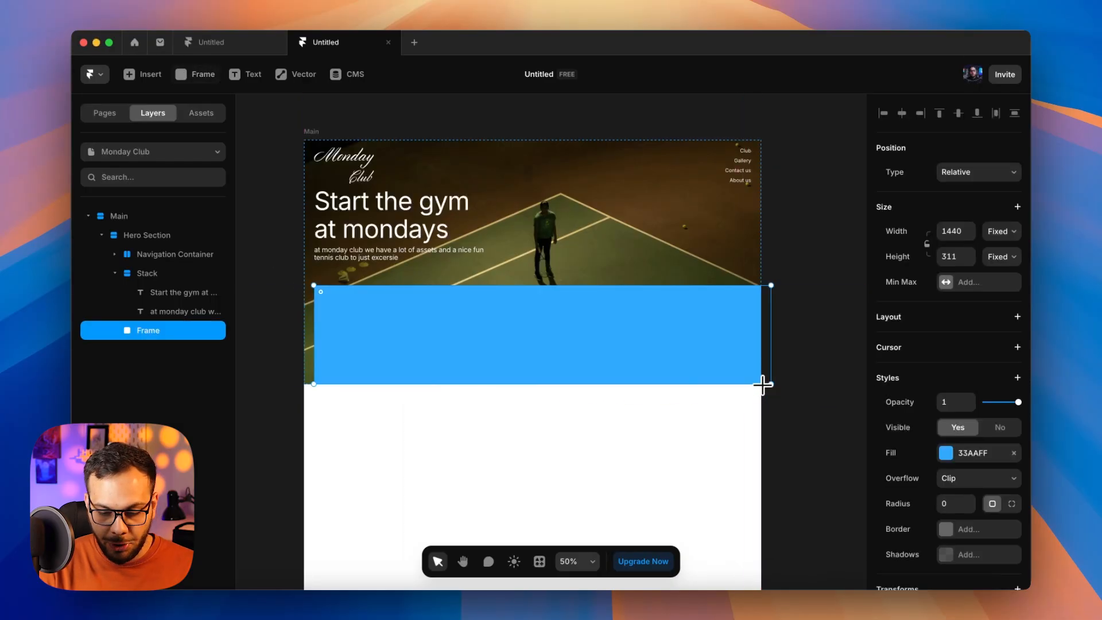
{"action": "left_click", "coordinate": [999, 231]}
{"action": "left_click", "coordinate": [995, 265]}
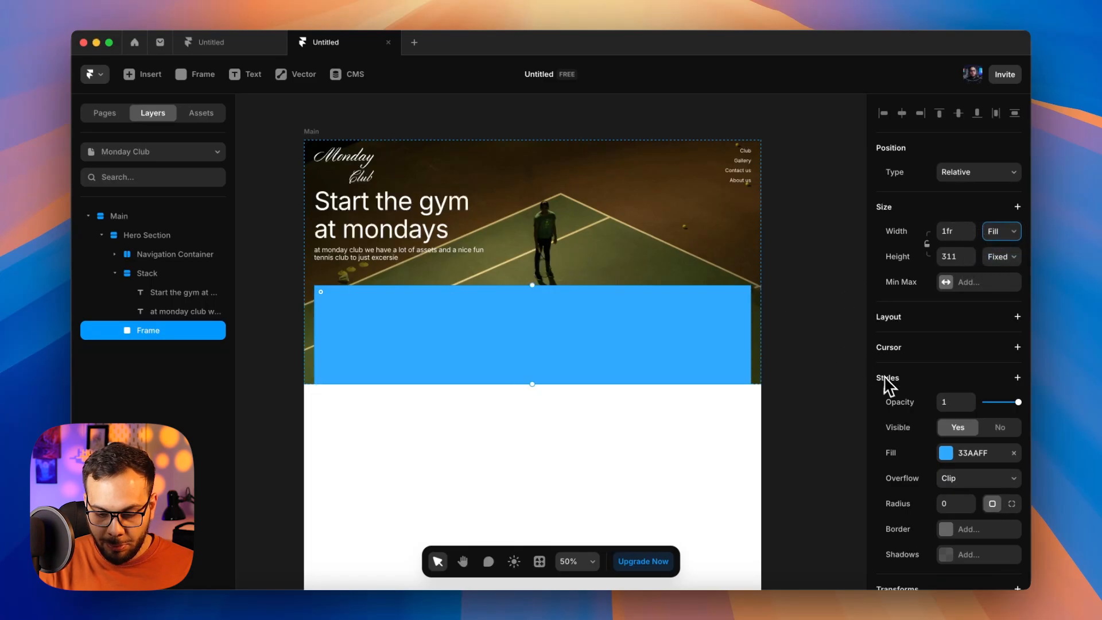
{"action": "left_click", "coordinate": [946, 453]}
Step: Set the new frame's position type to Absolute and stretch it to both side edges of the Hero Section, 1440 px wide
{"action": "left_click", "coordinate": [981, 172]}
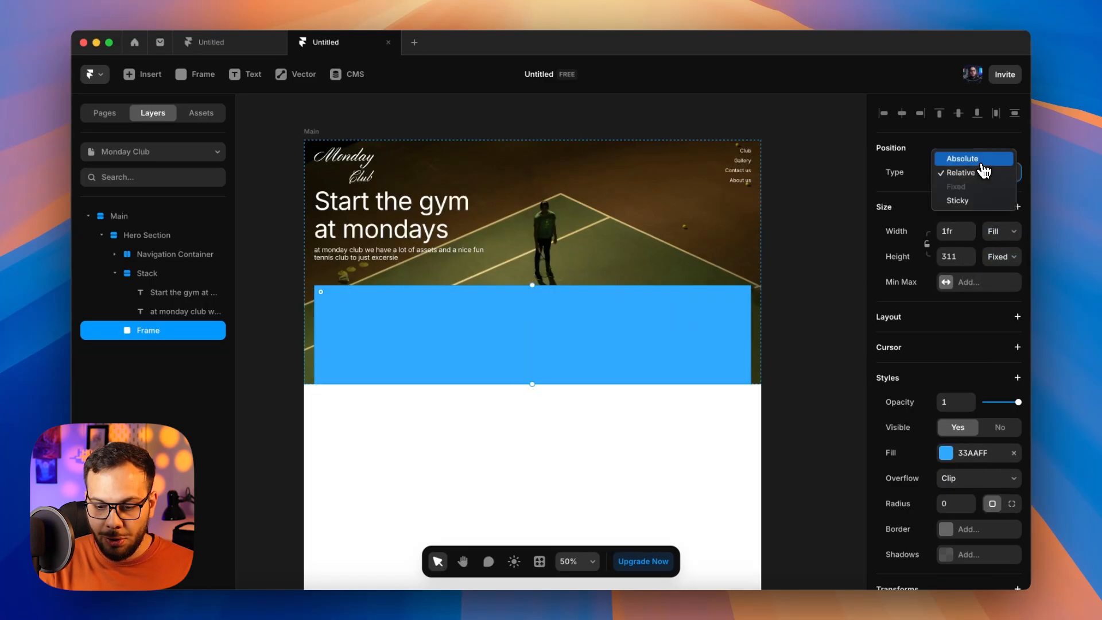
{"action": "left_click", "coordinate": [976, 159]}
{"action": "left_click_drag", "start_coordinate": [750, 332], "coordinate": [761, 331]}
{"action": "left_click_drag", "start_coordinate": [314, 319], "coordinate": [302, 319]}
Step: Change the frame's fill to a linear gradient and set its first color stop to 010101
{"action": "scroll", "coordinate": [976, 450], "scroll_direction": "down", "scroll_amount": 3}
{"action": "left_click", "coordinate": [966, 445]}
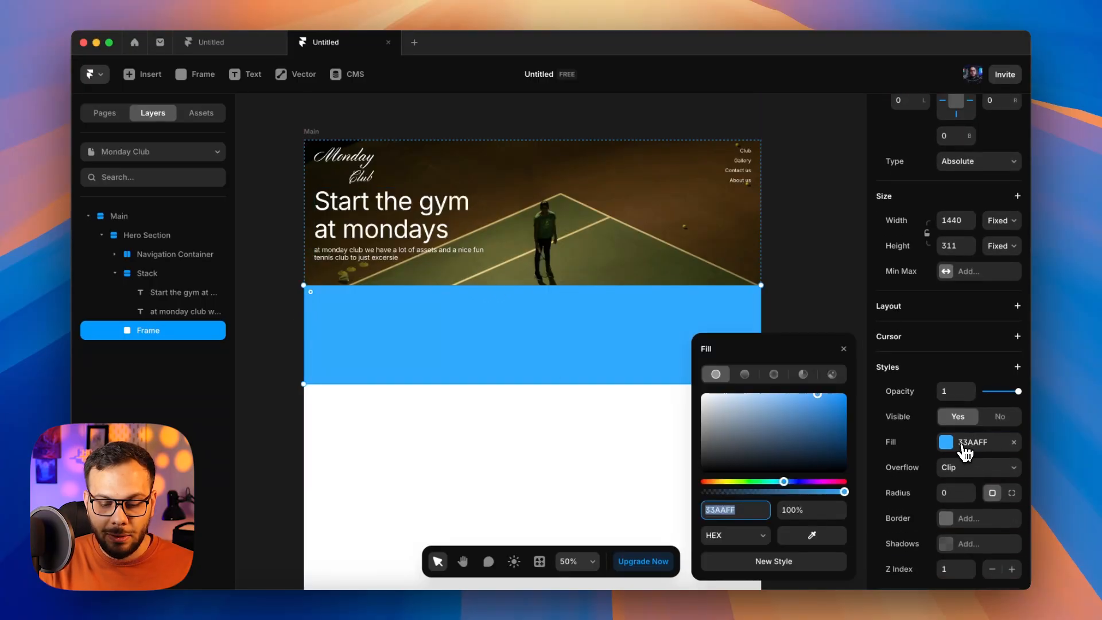
{"action": "left_click", "coordinate": [748, 374]}
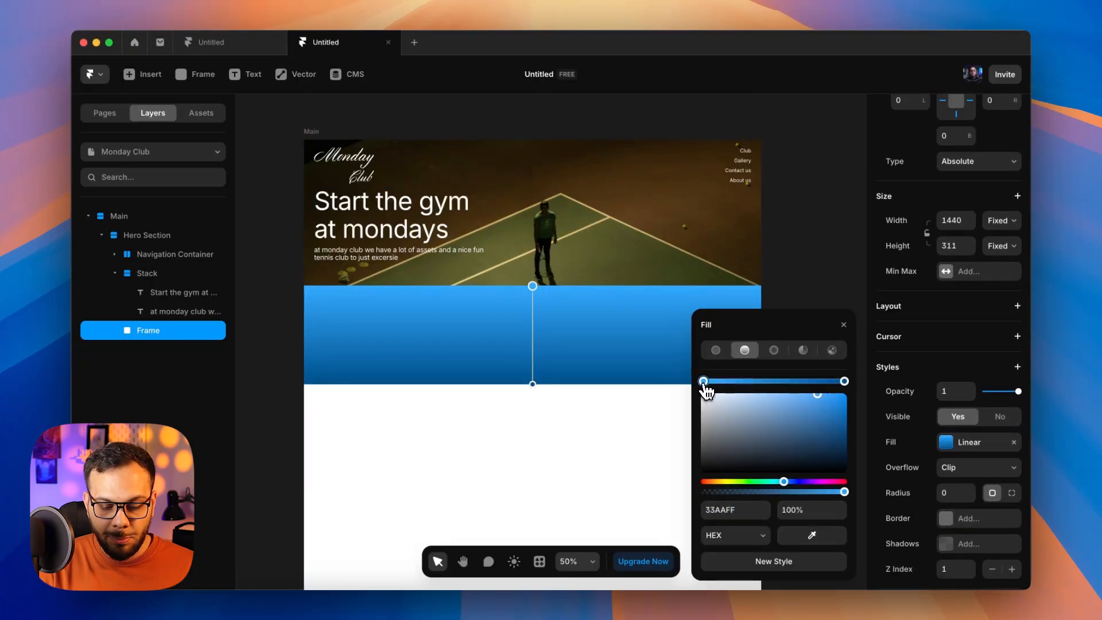
{"action": "left_click", "coordinate": [738, 508]}
{"action": "type", "text": "010"}
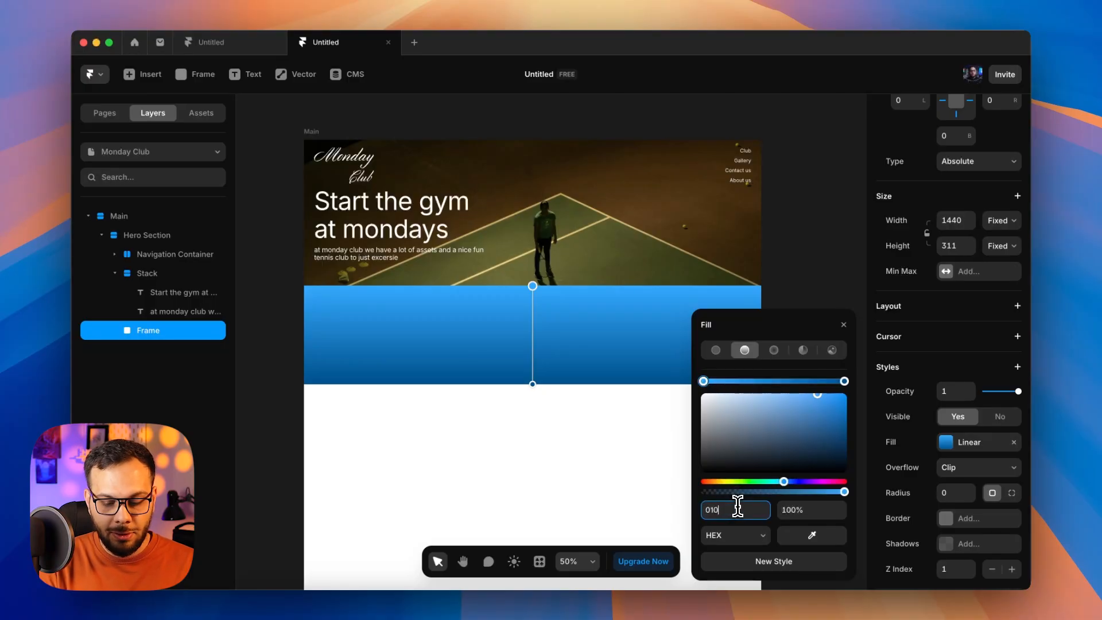
{"action": "type", "text": "101"}
Step: Set the last color stop of the frame's gradient to 010101
{"action": "left_click", "coordinate": [844, 382]}
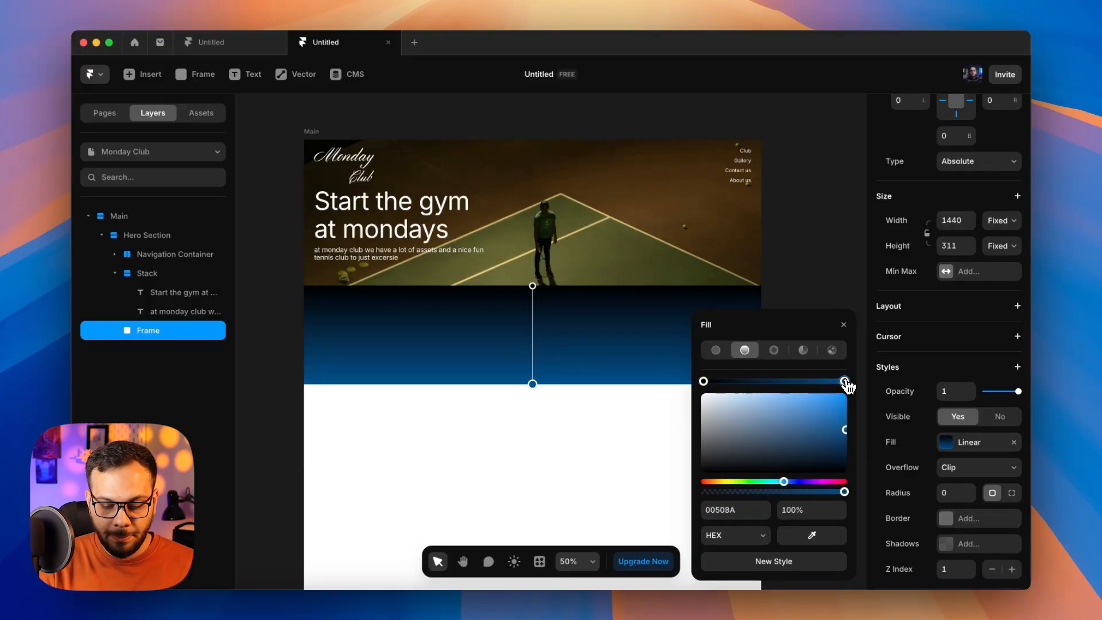
{"action": "left_click", "coordinate": [737, 508]}
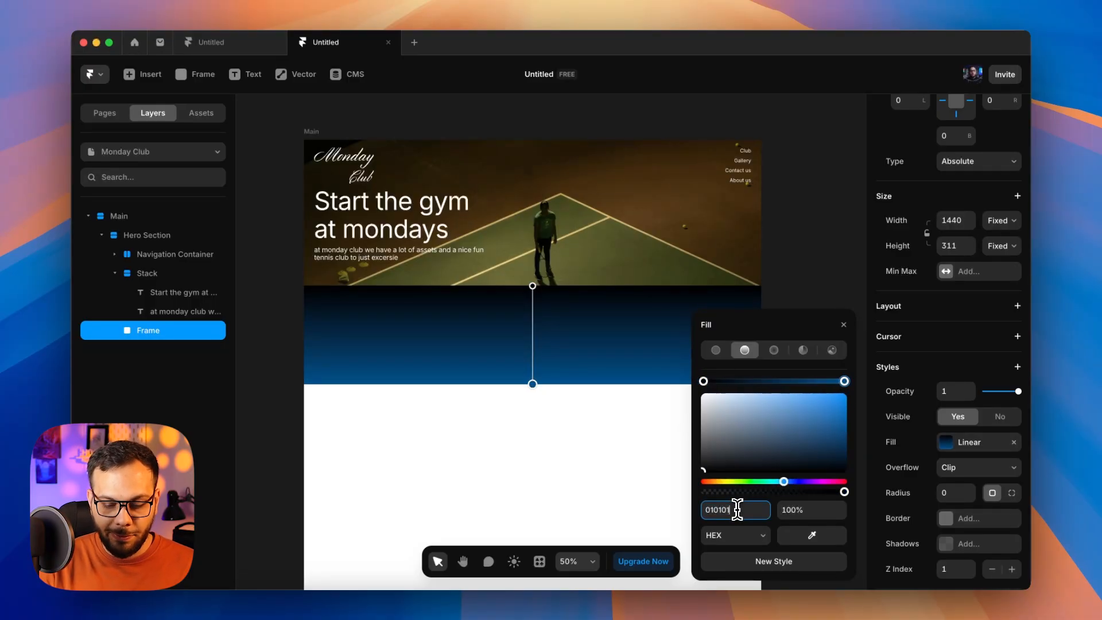
{"action": "type", "text": "010101"}
{"action": "key", "text": "Return"}
Step: Set the opacity of the gradient's first color stop to 0% and extend the frame upward to a height of 396 px
{"action": "left_click", "coordinate": [703, 381]}
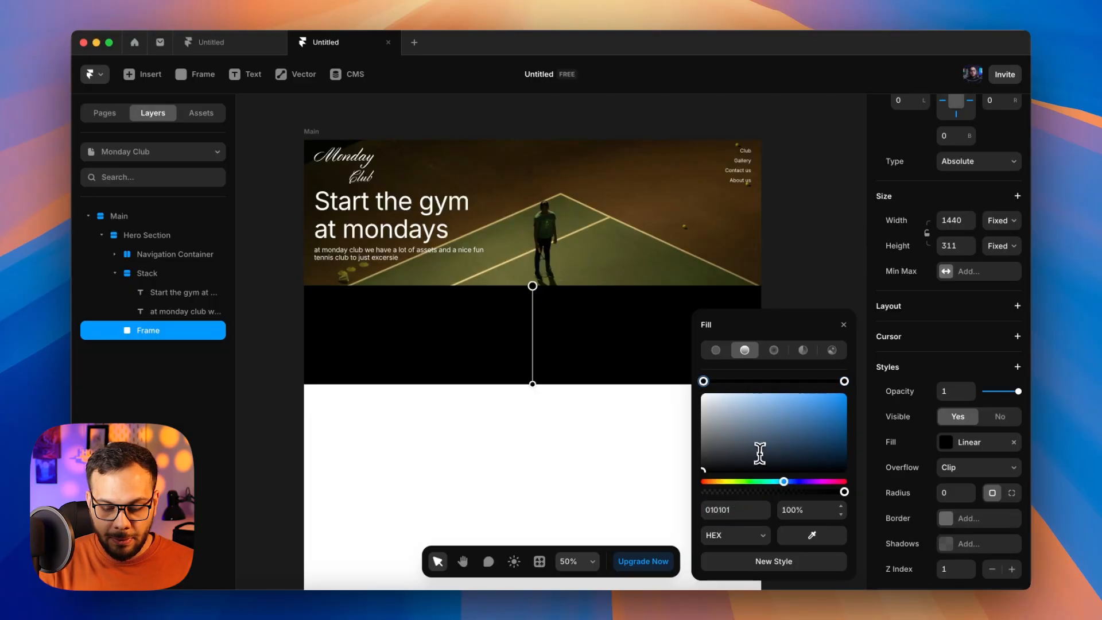
{"action": "left_click", "coordinate": [807, 508]}
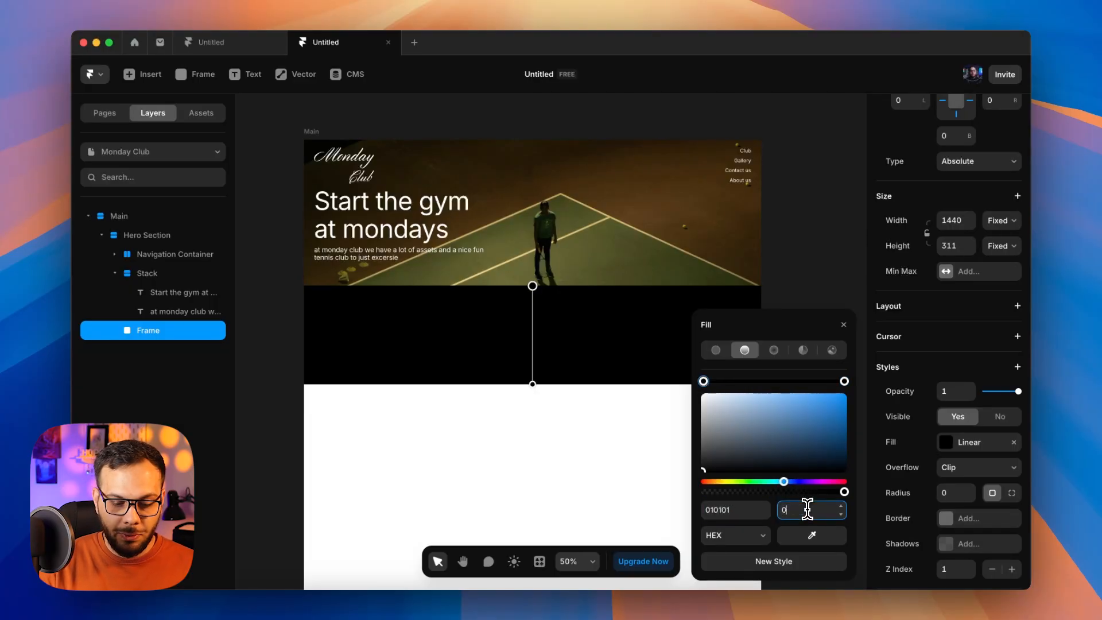
{"action": "type", "text": "0"}
{"action": "key", "text": "Return"}
{"action": "left_click", "coordinate": [844, 326]}
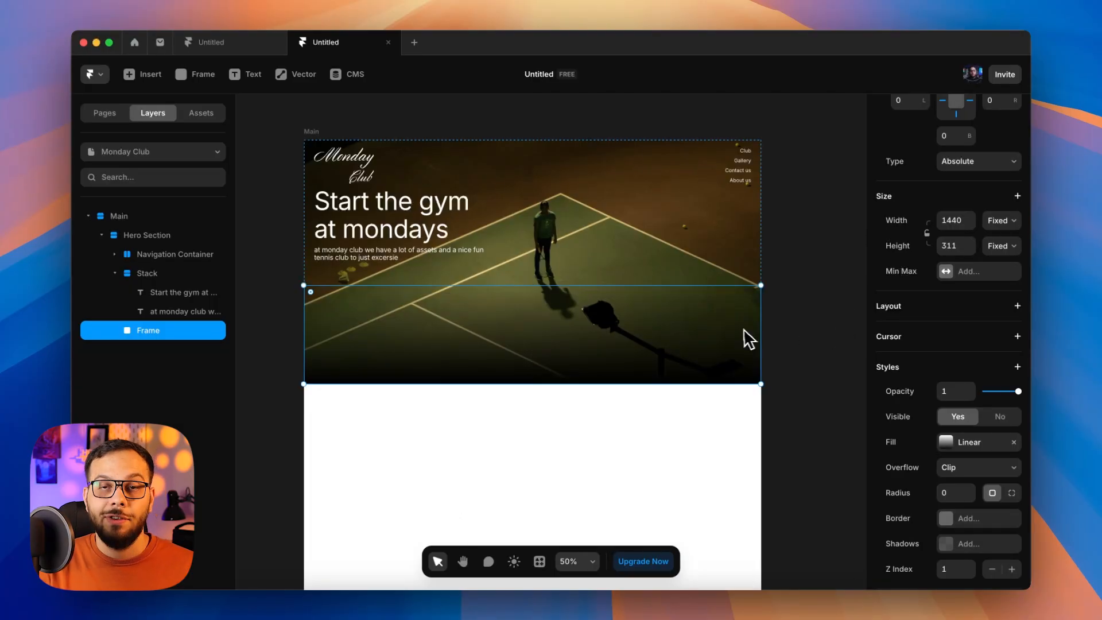
{"action": "left_click_drag", "start_coordinate": [583, 285], "coordinate": [580, 258]}
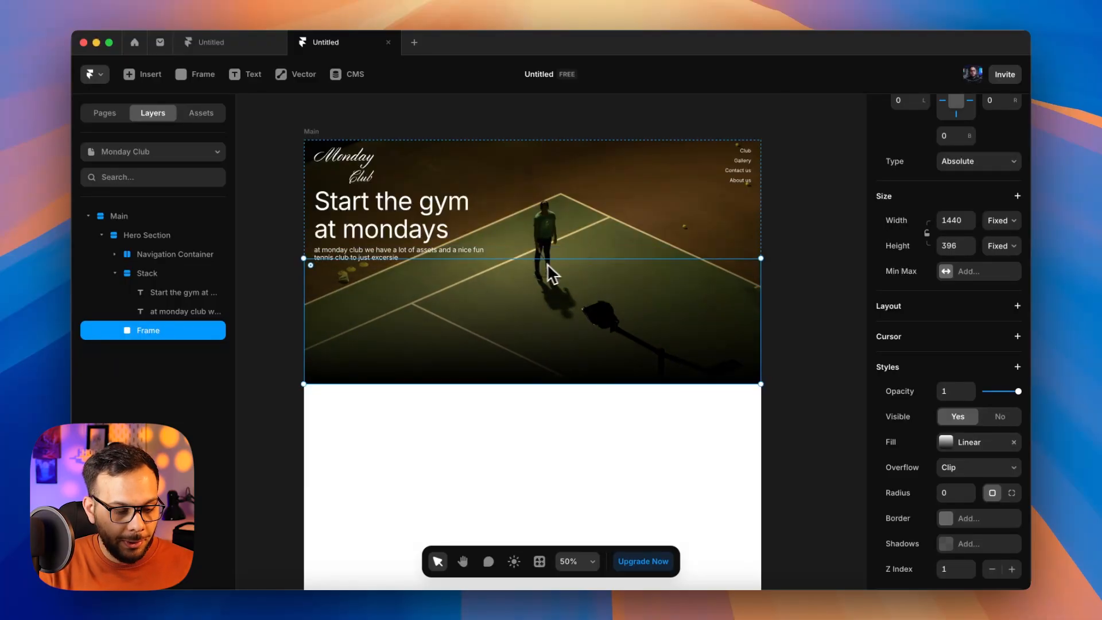
Step: Set the distribution of the Stack holding the hero heading and supporting text to End
{"action": "left_click", "coordinate": [167, 273]}
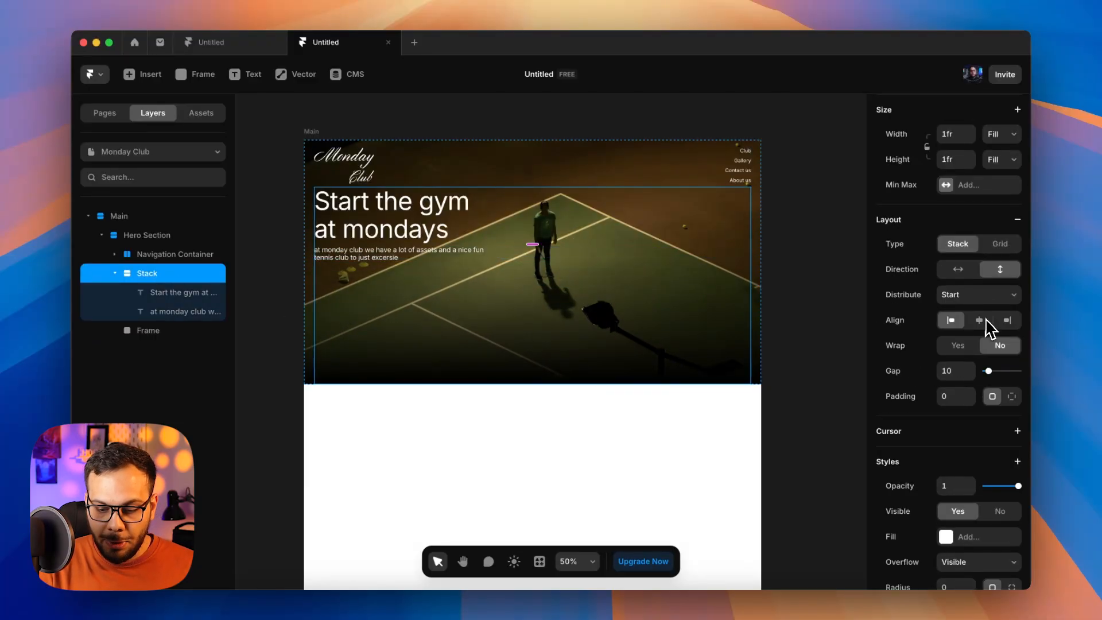
{"action": "left_click", "coordinate": [970, 295]}
{"action": "left_click", "coordinate": [966, 322]}
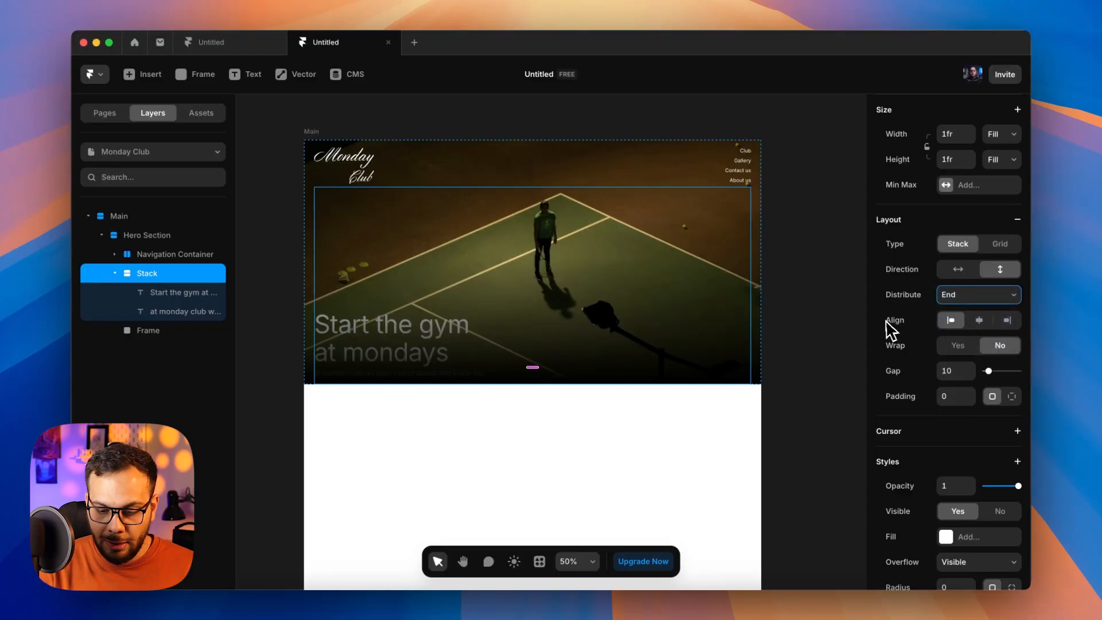
{"action": "scroll", "coordinate": [941, 402], "scroll_direction": "down", "scroll_amount": 1}
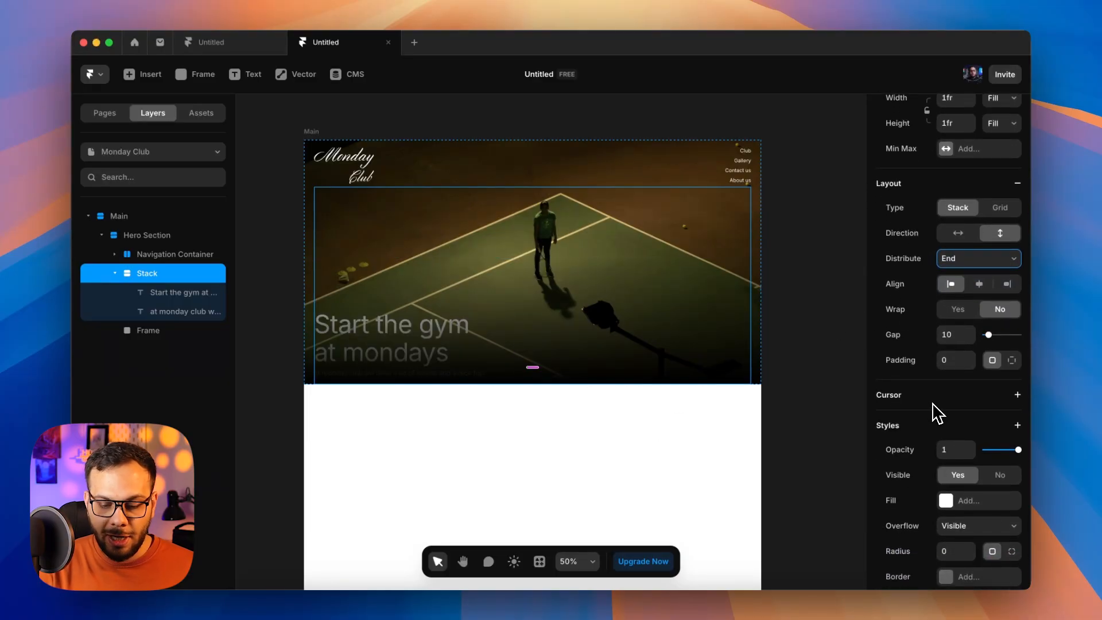
{"action": "scroll", "coordinate": [938, 413], "scroll_direction": "down", "scroll_amount": 1}
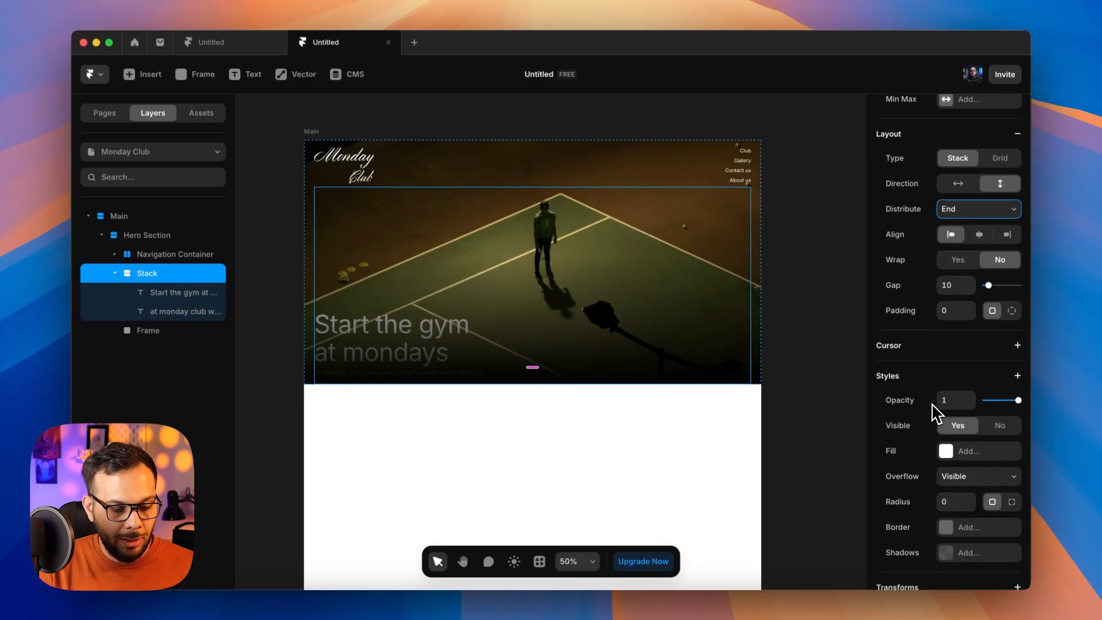
Step: Set the Z index of the gradient frame in the Hero Section to 0
{"action": "left_click", "coordinate": [175, 332]}
{"action": "scroll", "coordinate": [922, 342], "scroll_direction": "down", "scroll_amount": 3}
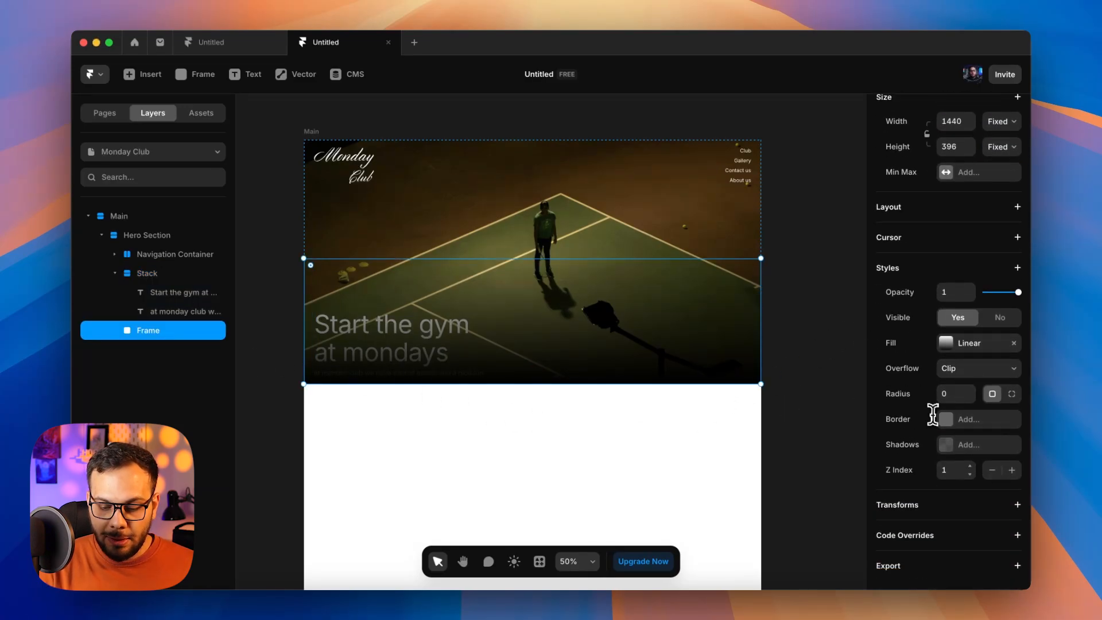
{"action": "left_click", "coordinate": [955, 470]}
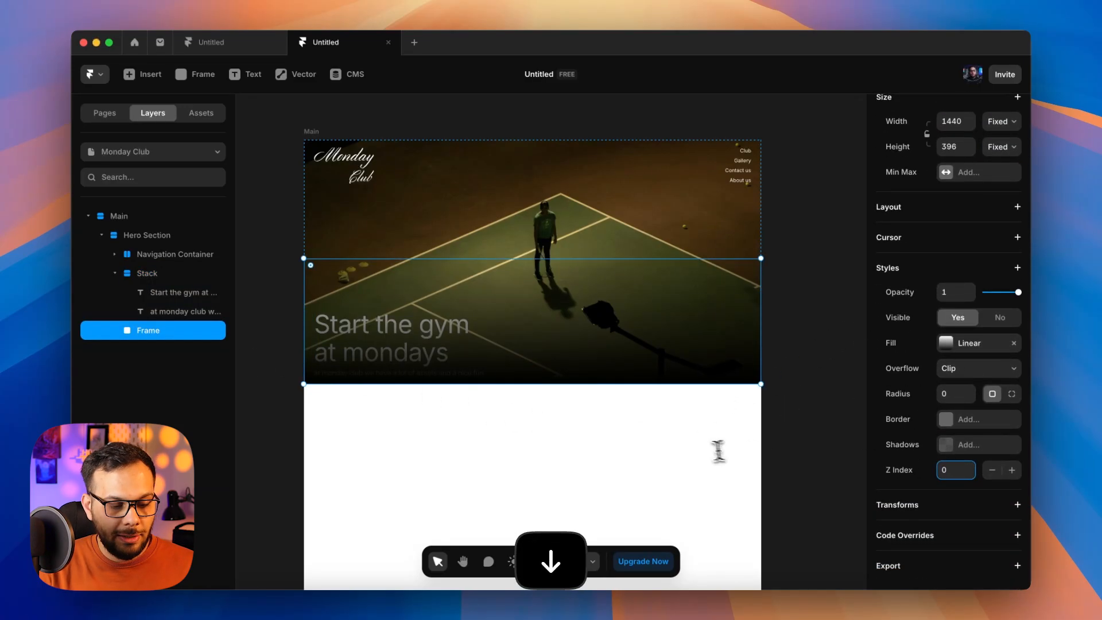
Step: Add a Z index style to the hero text Stack and set it to 1
{"action": "left_click", "coordinate": [214, 274]}
{"action": "scroll", "coordinate": [890, 364], "scroll_direction": "down", "scroll_amount": 1}
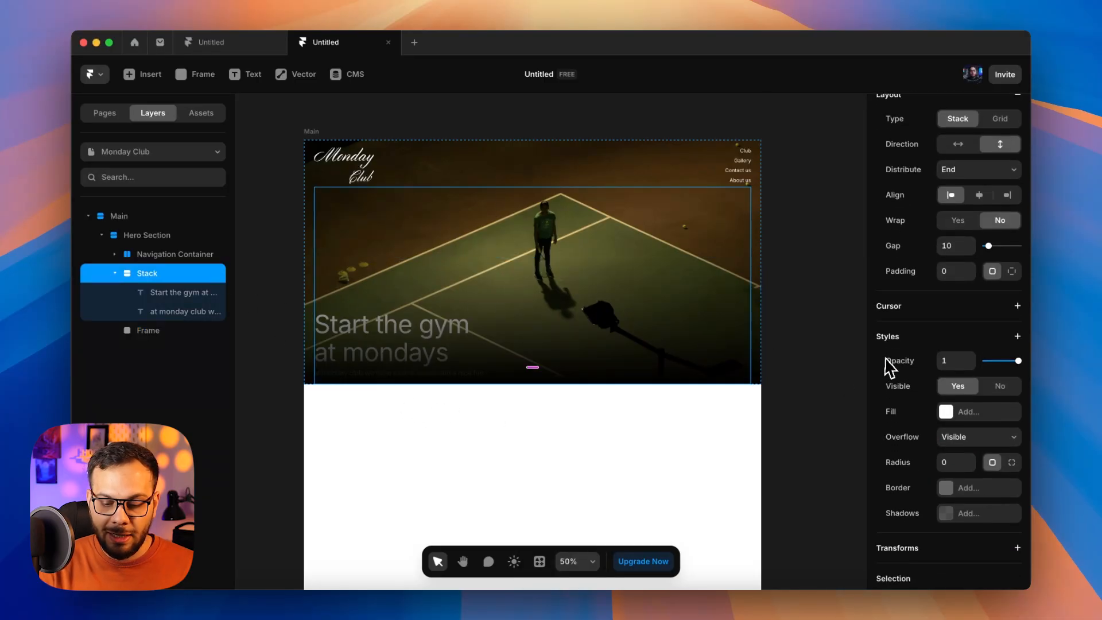
{"action": "left_click", "coordinate": [902, 339]}
{"action": "left_click", "coordinate": [930, 346]}
{"action": "left_click", "coordinate": [952, 540]}
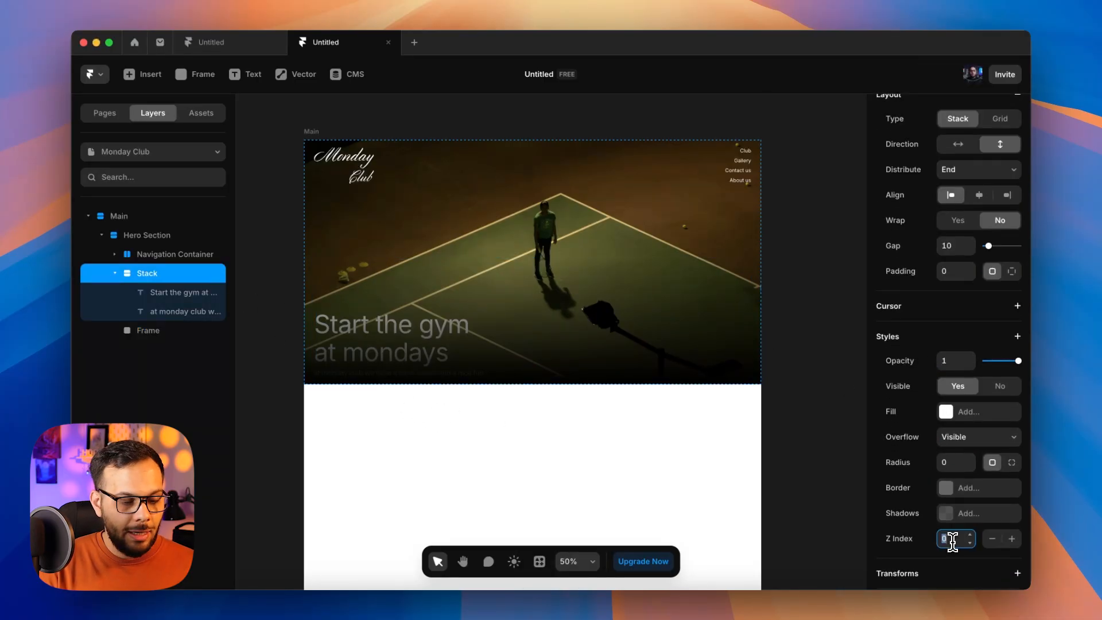
{"action": "key", "text": "Up"}
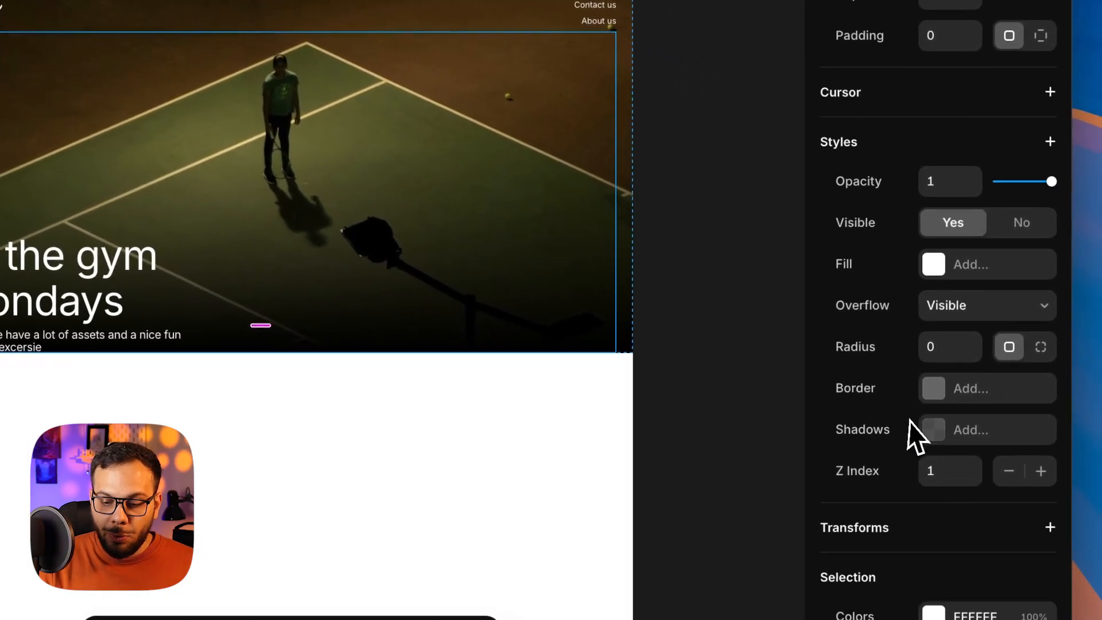
Step: Switch the hero text Stack to individual padding per side and set its bottom padding to 50
{"action": "scroll", "coordinate": [918, 436], "scroll_direction": "up", "scroll_amount": 5}
{"action": "left_click", "coordinate": [1042, 321]}
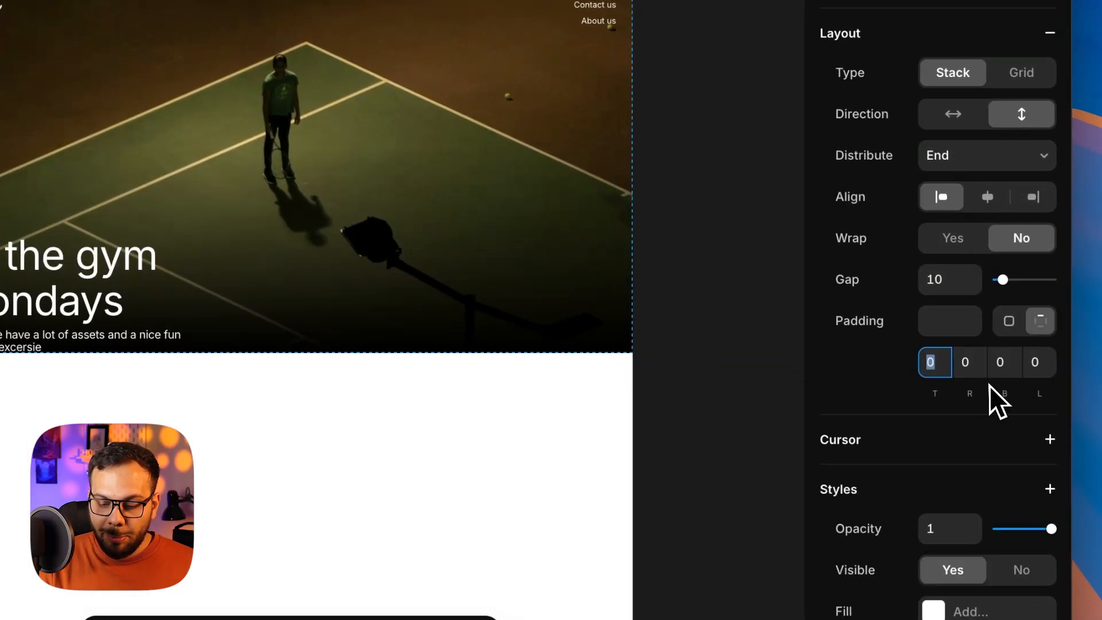
{"action": "left_click", "coordinate": [1006, 362]}
{"action": "key", "text": "shift+Up"}
{"action": "key", "text": "shift+Up"}
{"action": "key", "text": "shift+Up"}
{"action": "key", "text": "shift+Up"}
{"action": "key", "text": "shift+Up"}
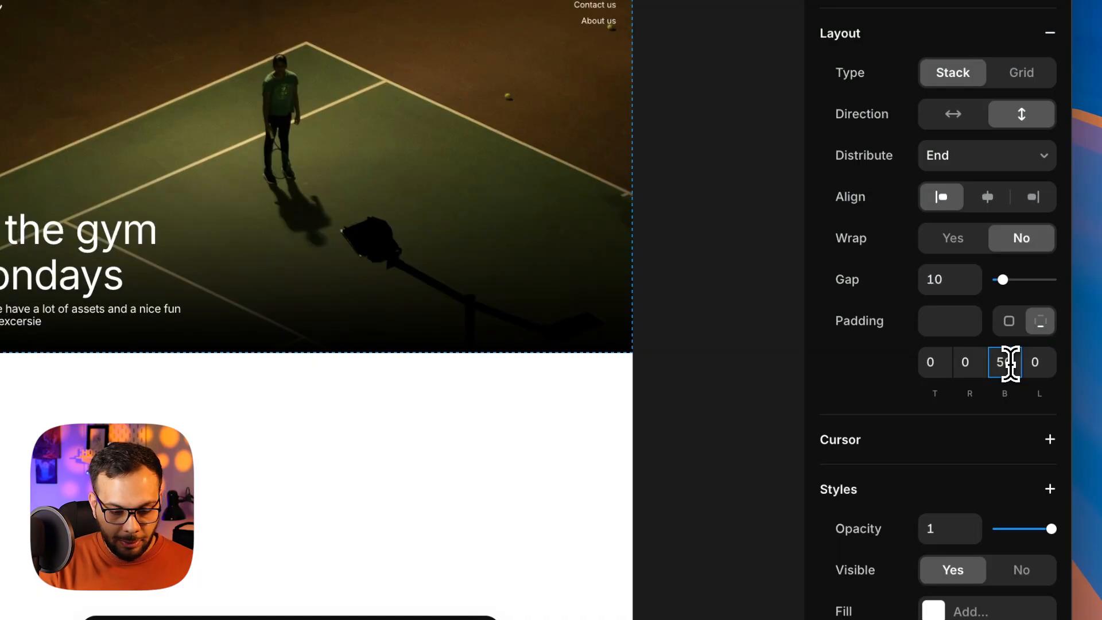
{"action": "left_click", "coordinate": [637, 243]}
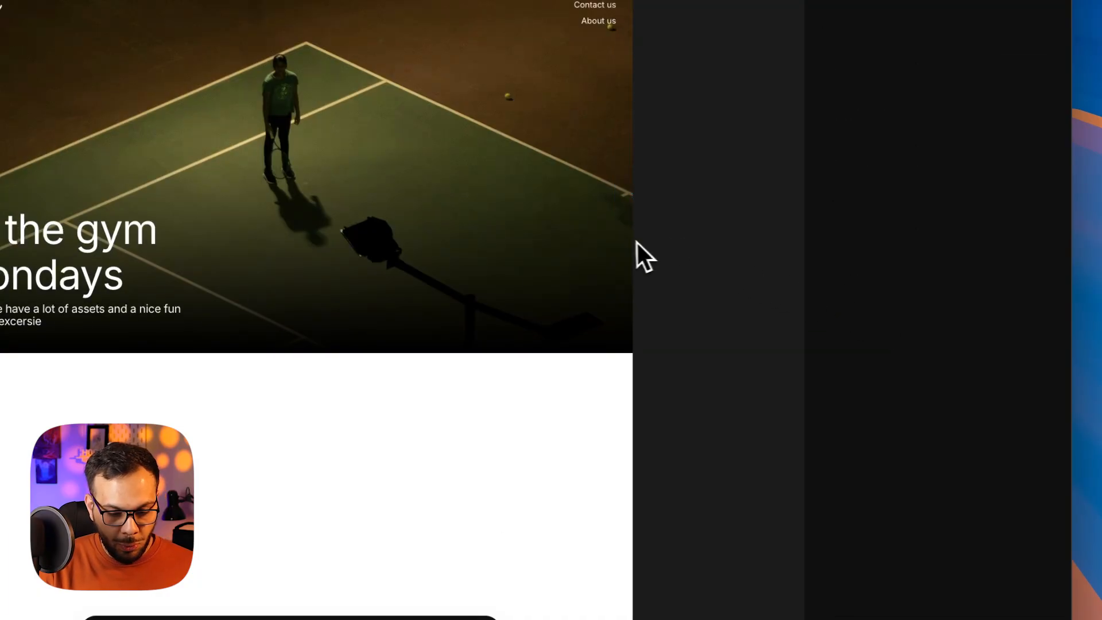
Step: Draw a frame about 484 × 484 px in the white area below the Hero Section and duplicate it twice
{"action": "scroll", "coordinate": [395, 279], "scroll_direction": "down", "scroll_amount": 3}
{"action": "scroll", "coordinate": [392, 282], "scroll_direction": "up", "scroll_amount": 3}
{"action": "scroll", "coordinate": [543, 390], "scroll_direction": "down", "scroll_amount": 3}
{"action": "scroll", "coordinate": [544, 425], "scroll_direction": "up", "scroll_amount": 5}
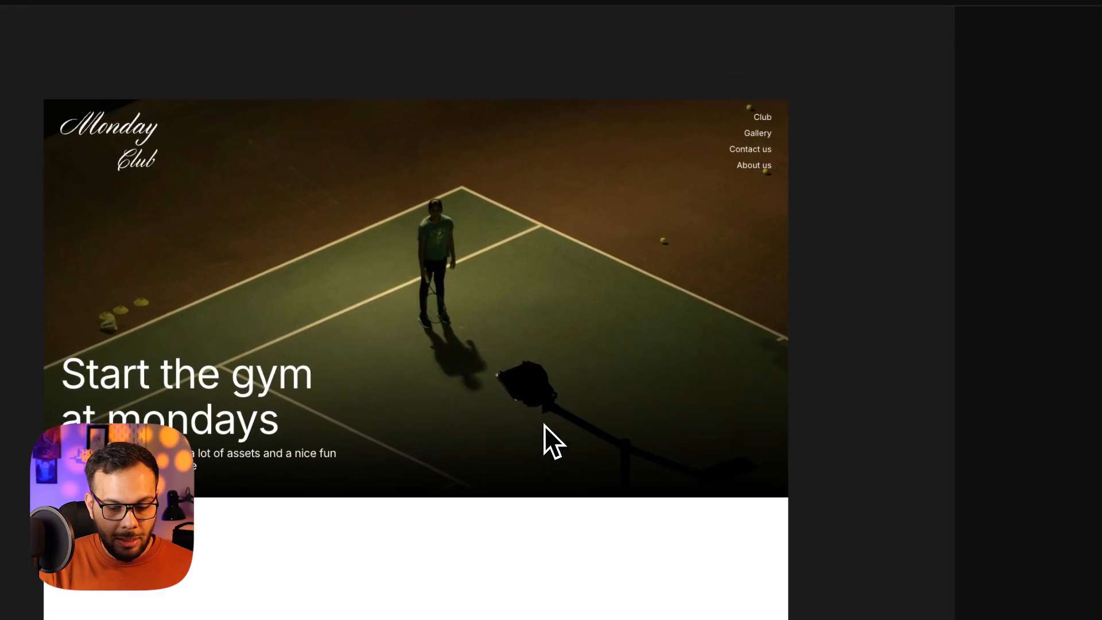
{"action": "scroll", "coordinate": [641, 427], "scroll_direction": "down", "scroll_amount": 6}
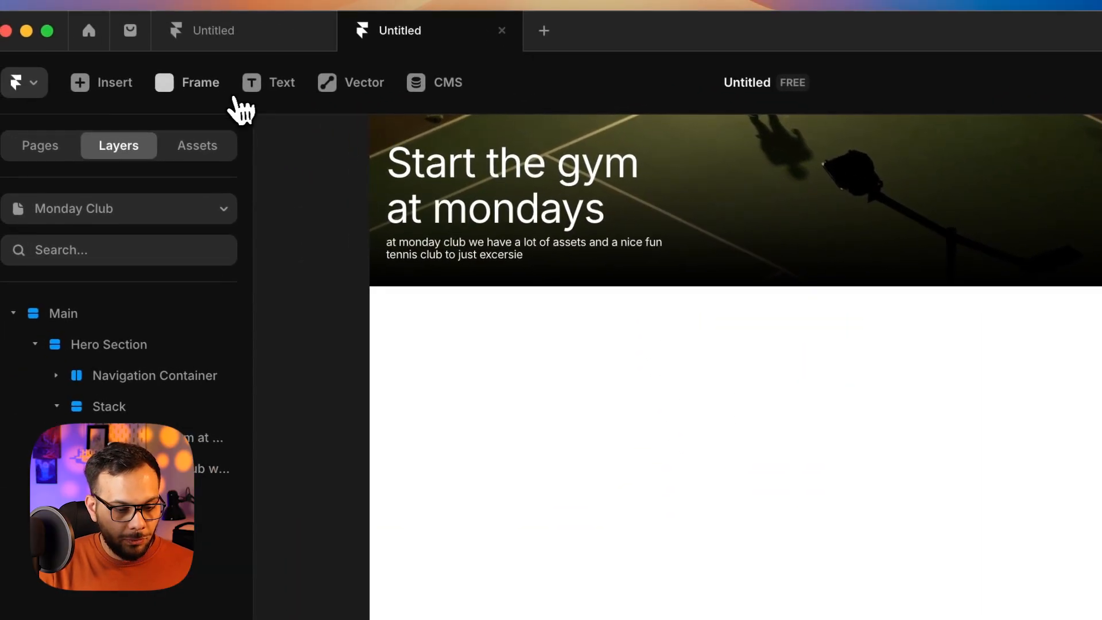
{"action": "left_click", "coordinate": [80, 43]}
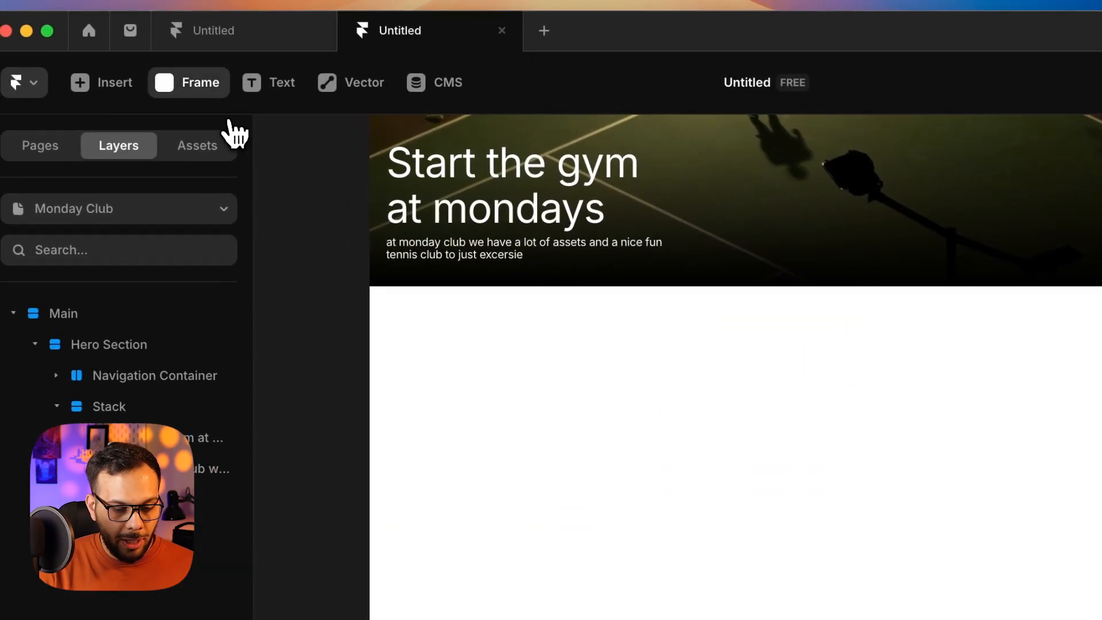
{"action": "left_click_drag", "start_coordinate": [397, 309], "coordinate": [650, 559]}
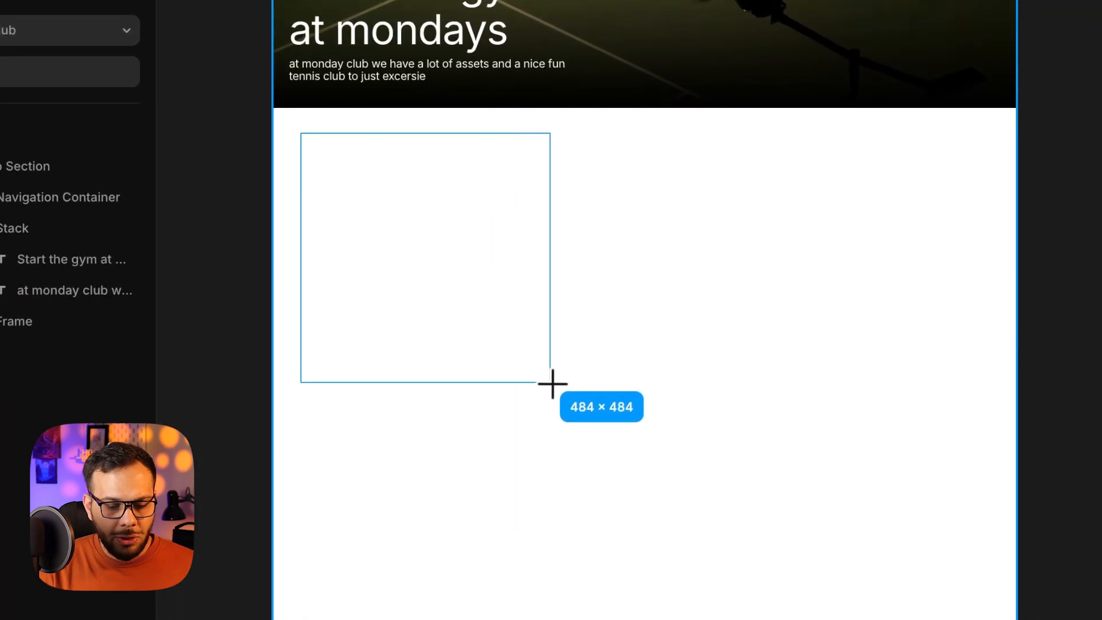
{"action": "left_click_drag", "start_coordinate": [552, 384], "coordinate": [552, 383]}
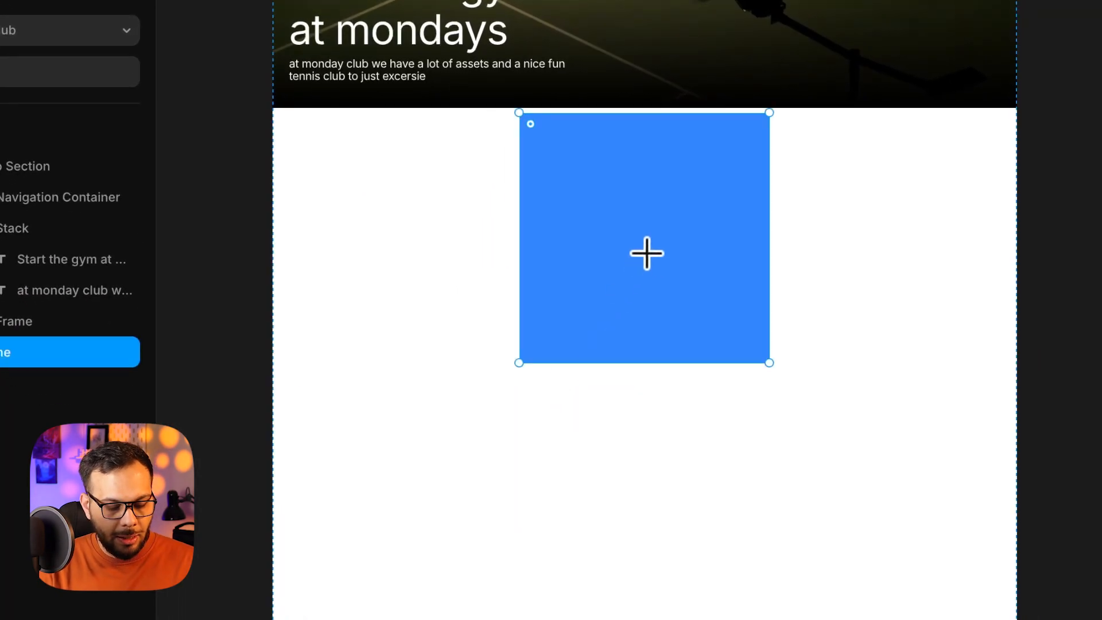
{"action": "key", "text": "super+d"}
{"action": "key", "text": "super+d"}
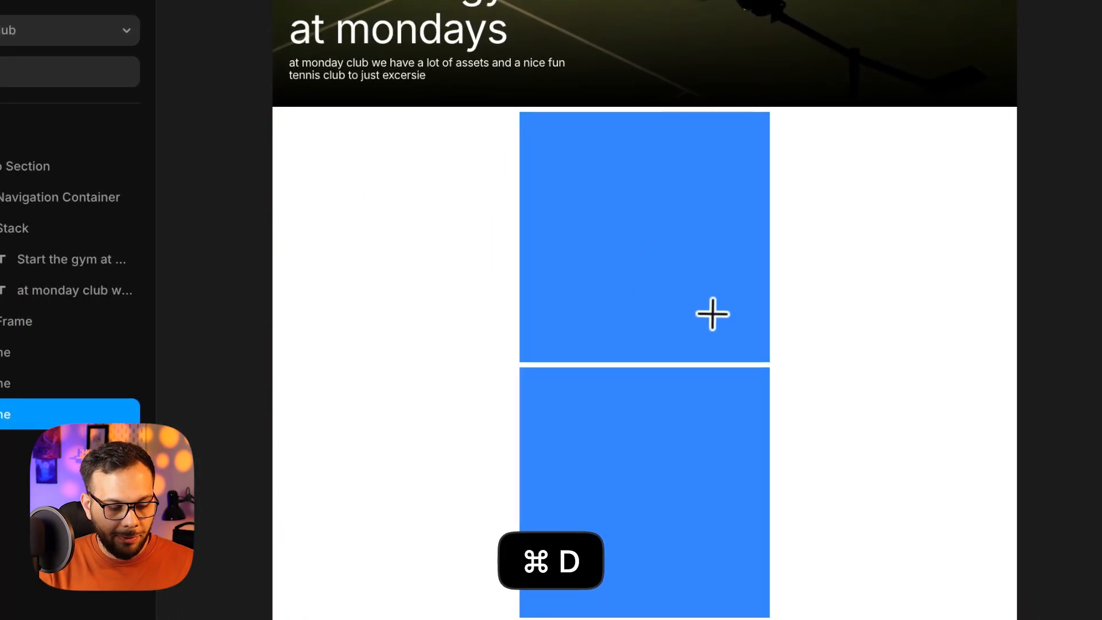
Step: Wrap the three new frames in a stack and set its direction to horizontal
{"action": "scroll", "coordinate": [711, 313], "scroll_direction": "down", "scroll_amount": 3}
{"action": "left_click", "coordinate": [184, 328], "text": "shift"}
{"action": "right_click", "coordinate": [172, 331]}
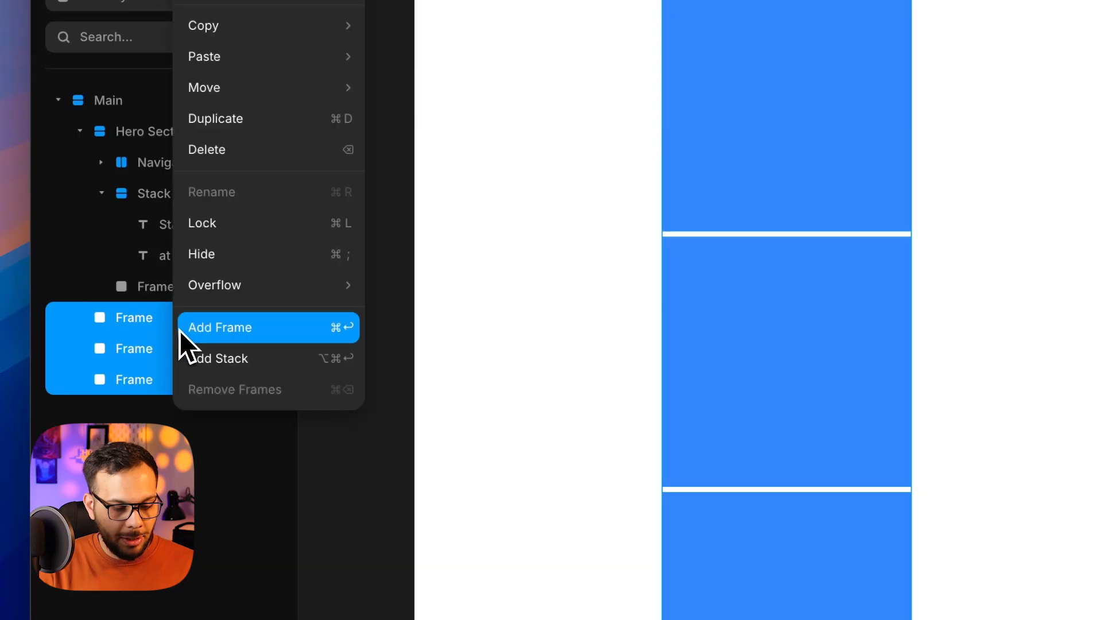
{"action": "left_click", "coordinate": [228, 361]}
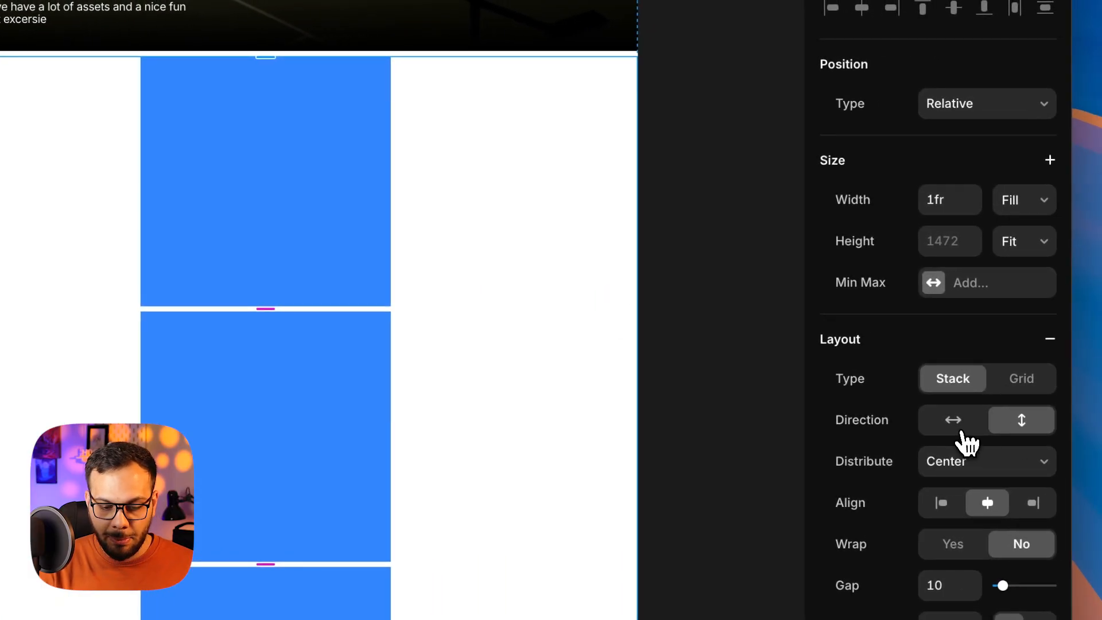
{"action": "left_click", "coordinate": [953, 419]}
Step: Set the width of all three frames in the horizontal stack to Fill
{"action": "left_click", "coordinate": [522, 211]}
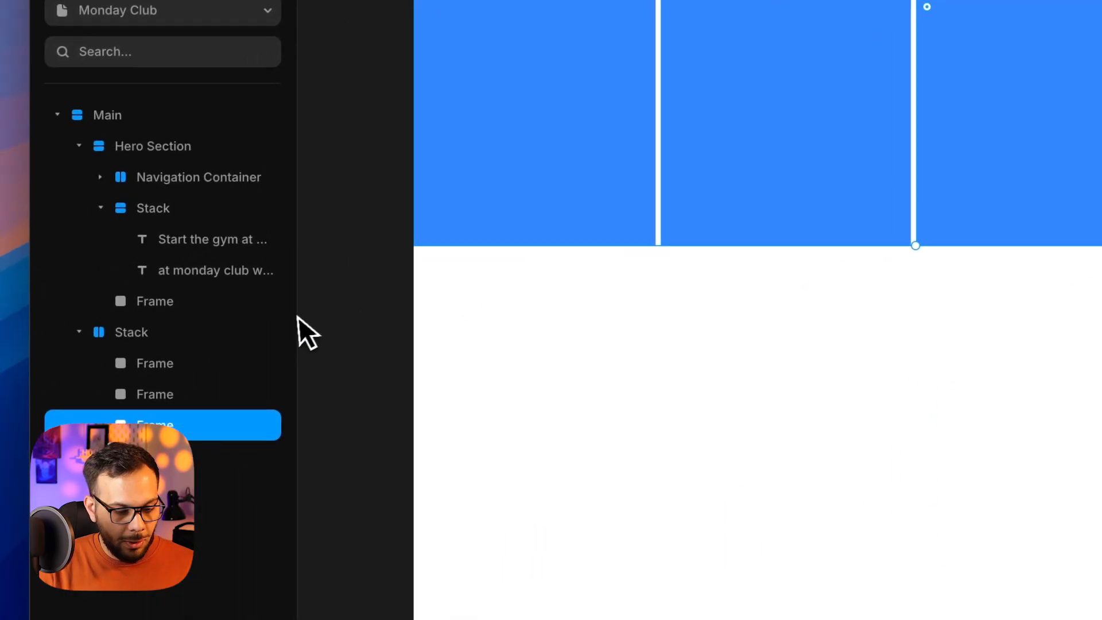
{"action": "left_click", "coordinate": [231, 367]}
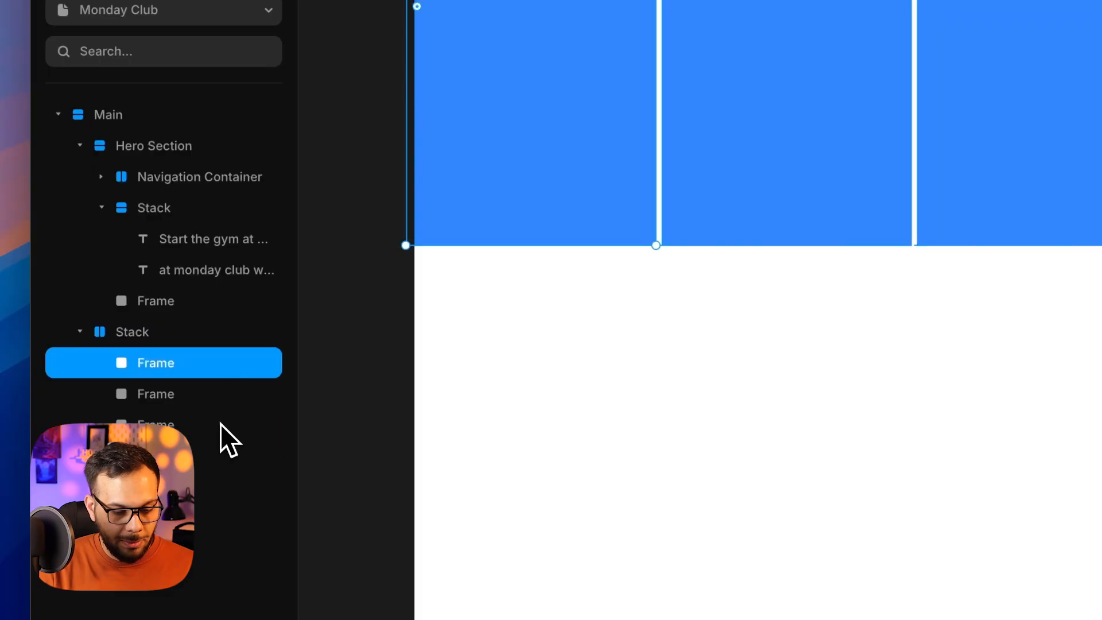
{"action": "left_click", "coordinate": [219, 433], "text": "shift"}
{"action": "left_click", "coordinate": [1036, 200]}
{"action": "left_click", "coordinate": [1017, 250]}
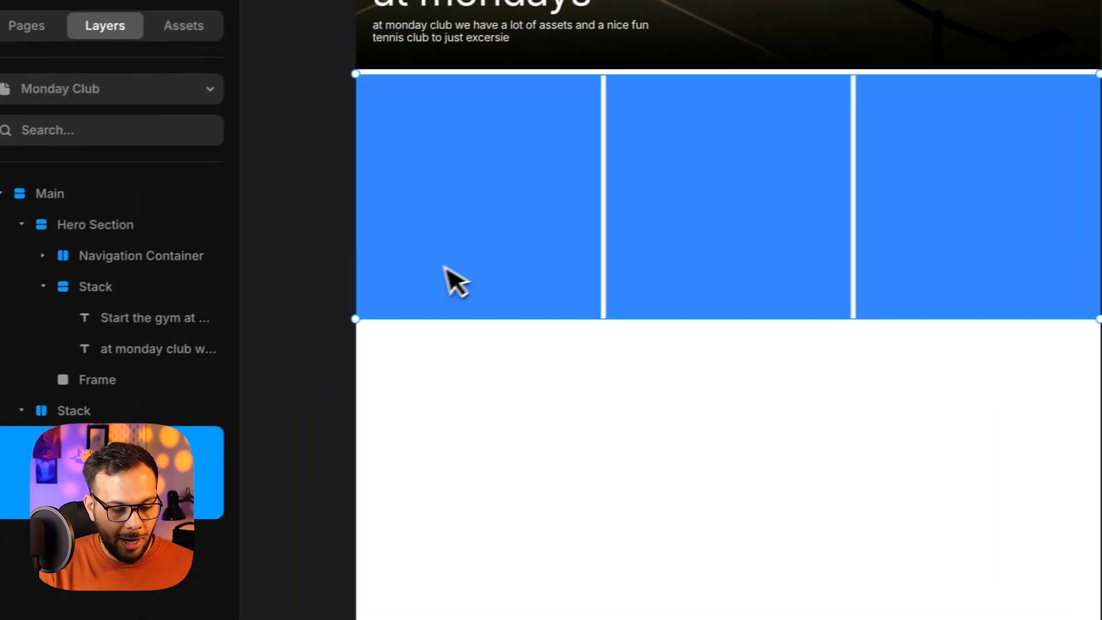
Step: Duplicate the three-frame stack and wrap both rows together in a new stack
{"action": "left_click", "coordinate": [123, 412]}
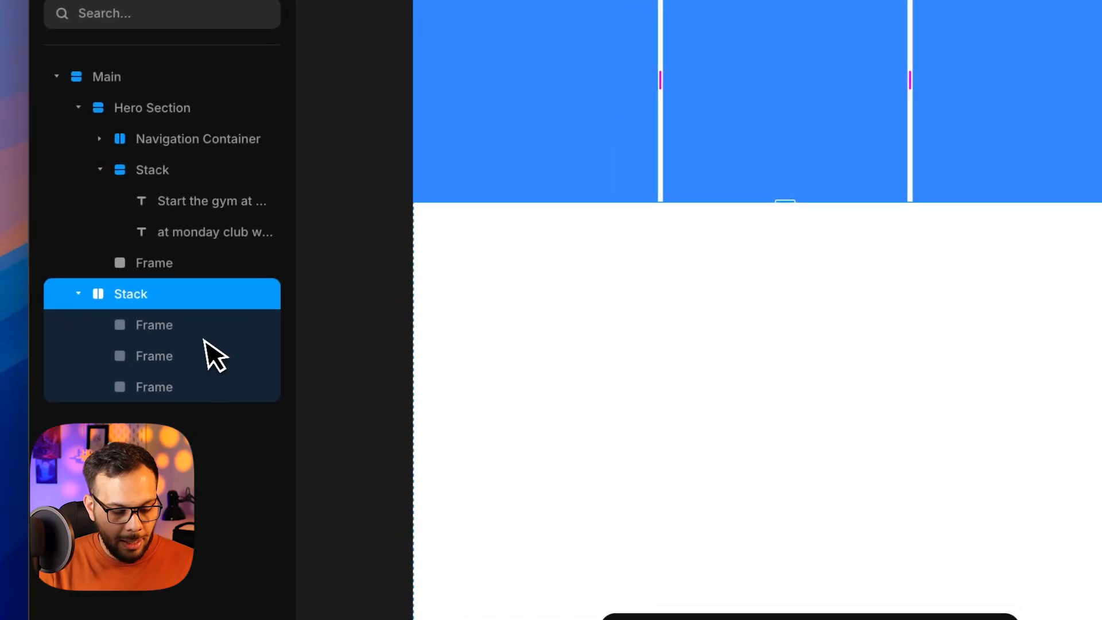
{"action": "key", "text": "super+d"}
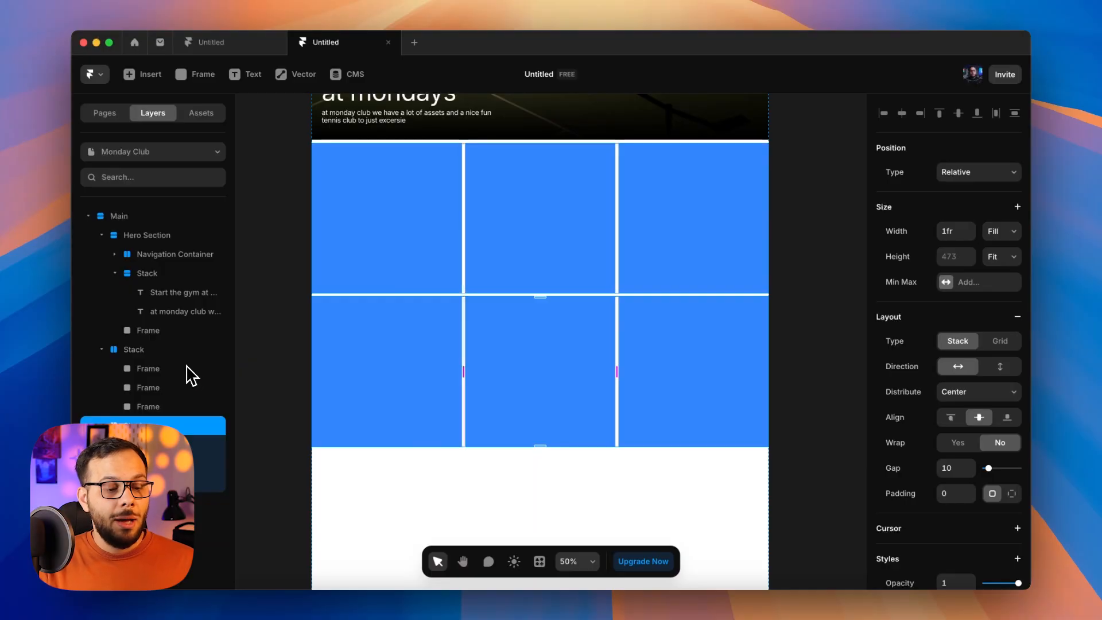
{"action": "left_click", "coordinate": [160, 353]}
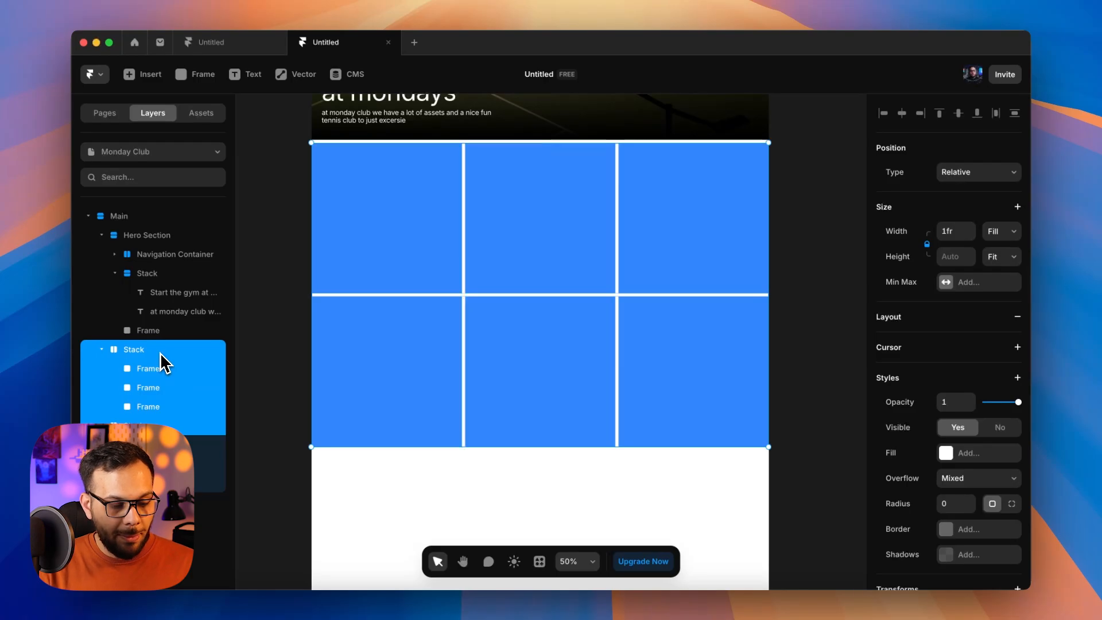
{"action": "key", "text": "shift+a"}
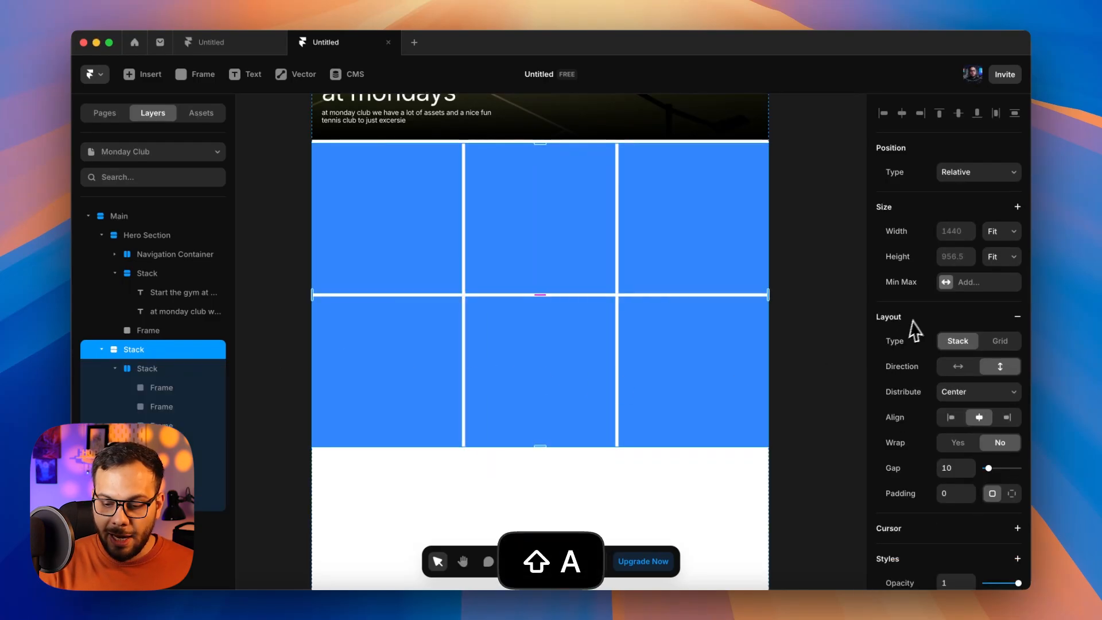
Step: Set the width of the outer stack containing both rows to Fill
{"action": "left_click", "coordinate": [1001, 230]}
{"action": "left_click", "coordinate": [1001, 204]}
{"action": "left_click", "coordinate": [1004, 233]}
{"action": "left_click", "coordinate": [982, 245]}
Step: Switch the outer stack to individual padding per side and set its right and left padding to 32
{"action": "scroll", "coordinate": [931, 304], "scroll_direction": "down", "scroll_amount": 2}
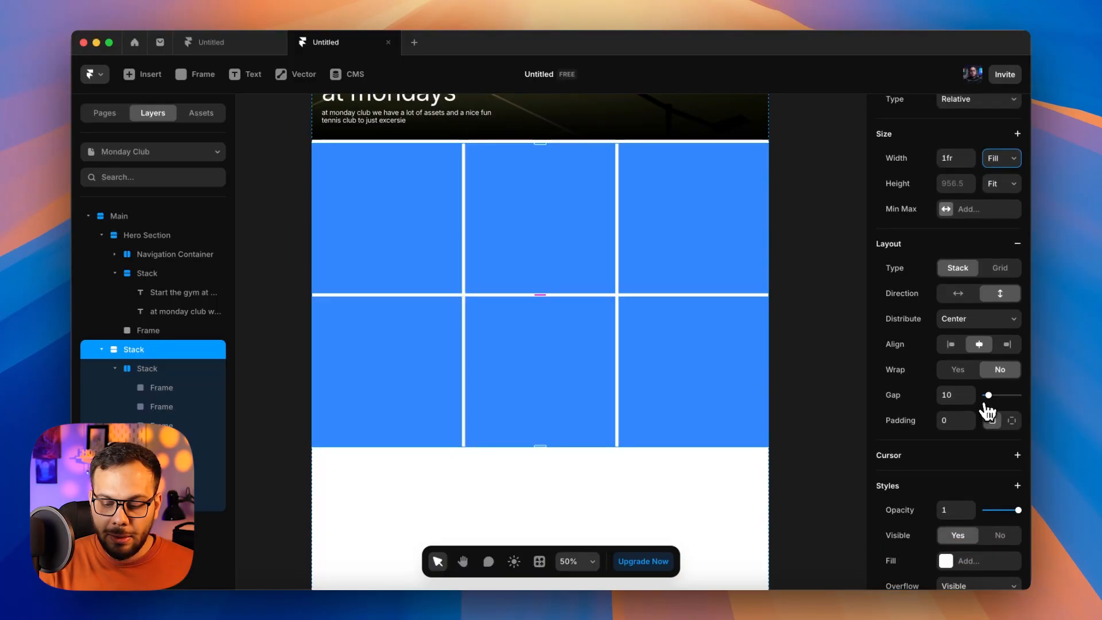
{"action": "left_click", "coordinate": [1011, 421]}
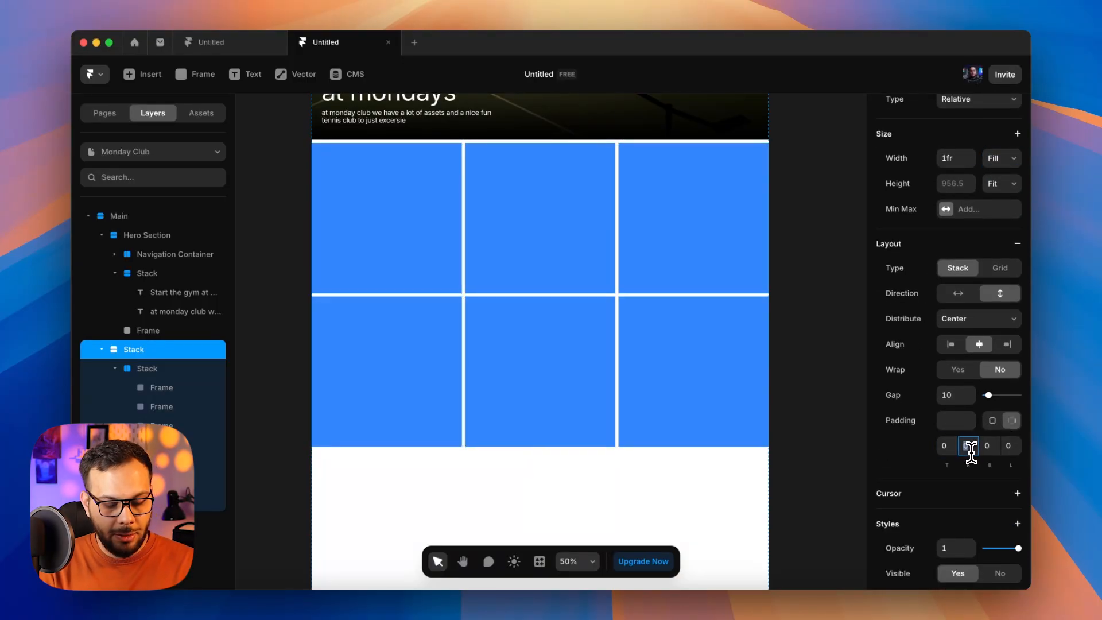
{"action": "key", "text": "Return"}
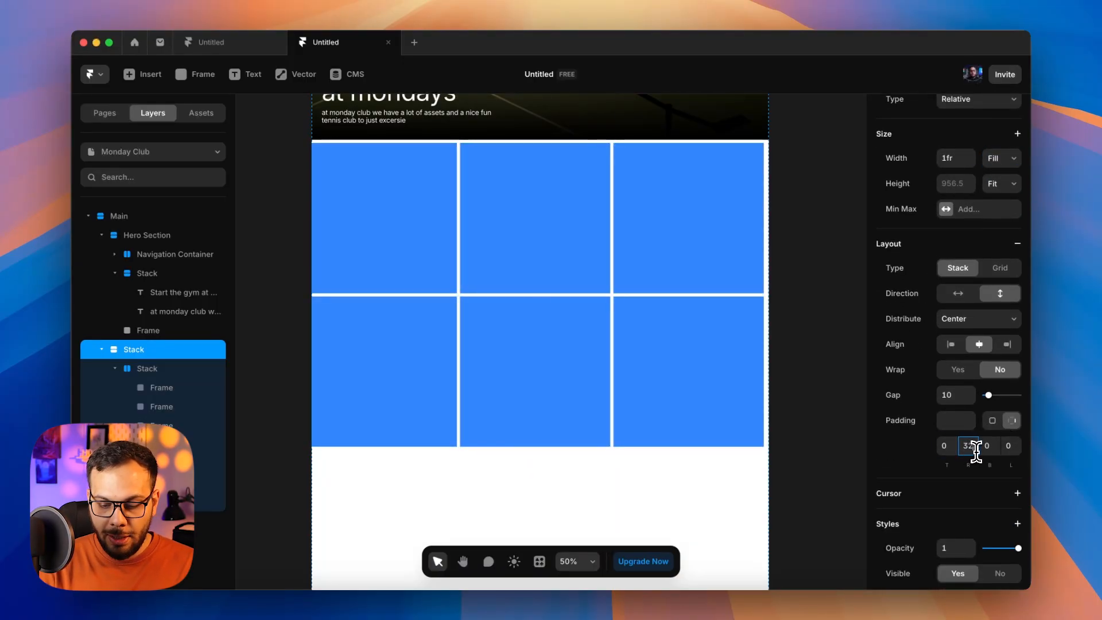
{"action": "type", "text": "32"}
{"action": "key", "text": "Return"}
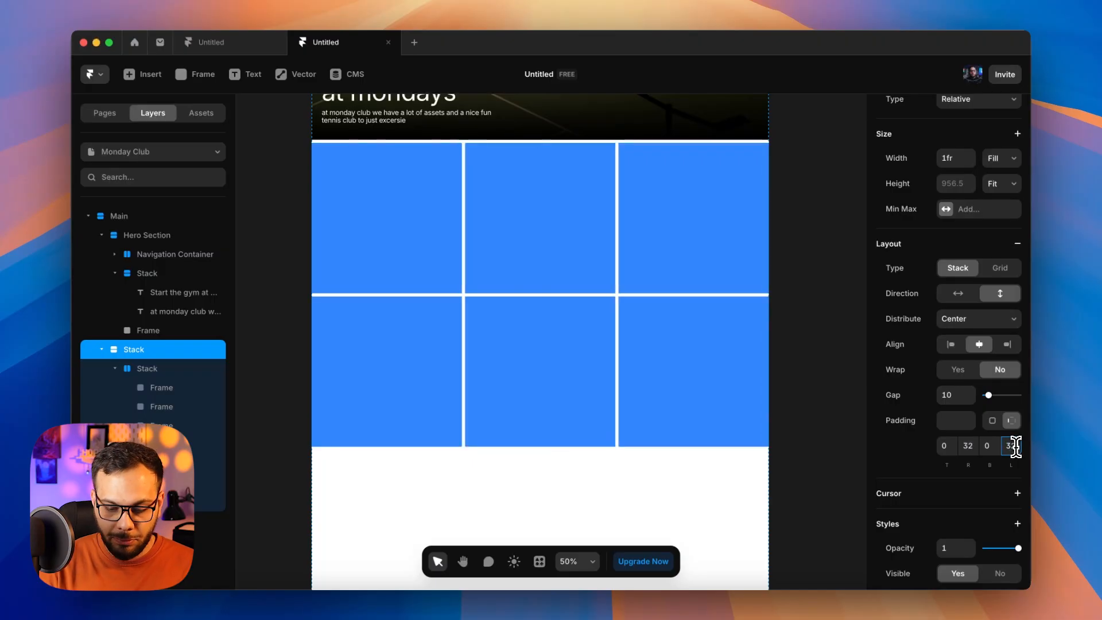
Step: Set the width of both inner row stacks in the frame grid to Fill
{"action": "left_click", "coordinate": [180, 371]}
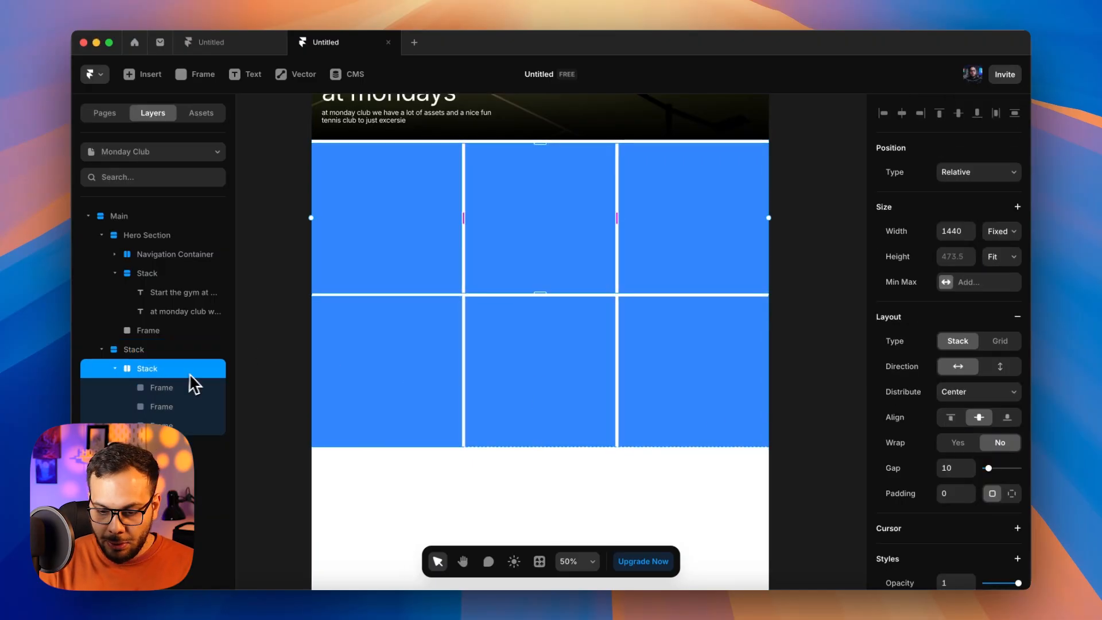
{"action": "left_click", "coordinate": [1002, 231]}
{"action": "left_click", "coordinate": [994, 256]}
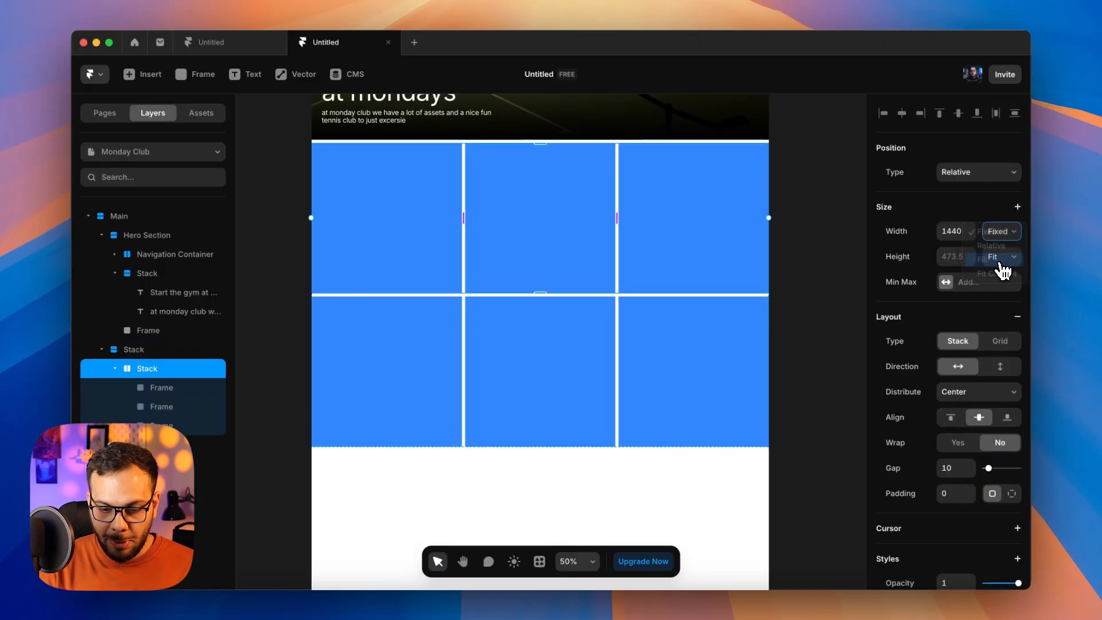
{"action": "left_click", "coordinate": [212, 445]}
{"action": "left_click", "coordinate": [1001, 231]}
{"action": "left_click", "coordinate": [1005, 267]}
{"action": "left_click", "coordinate": [831, 273]}
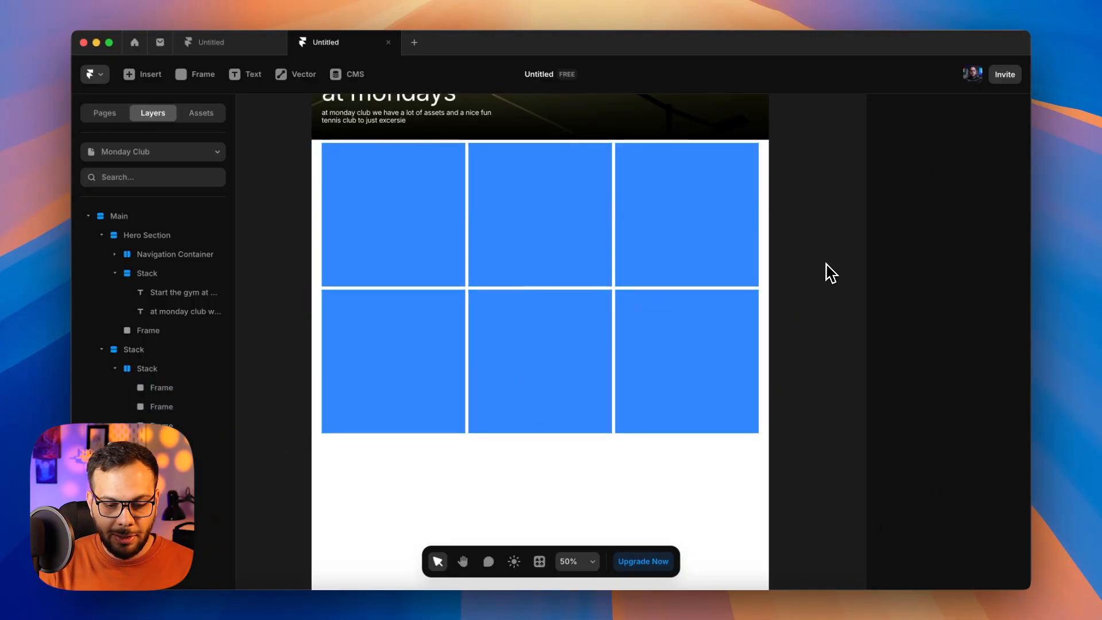
Step: Set the outer grid stack's top, right and left padding to 50
{"action": "scroll", "coordinate": [706, 258], "scroll_direction": "up", "scroll_amount": 3}
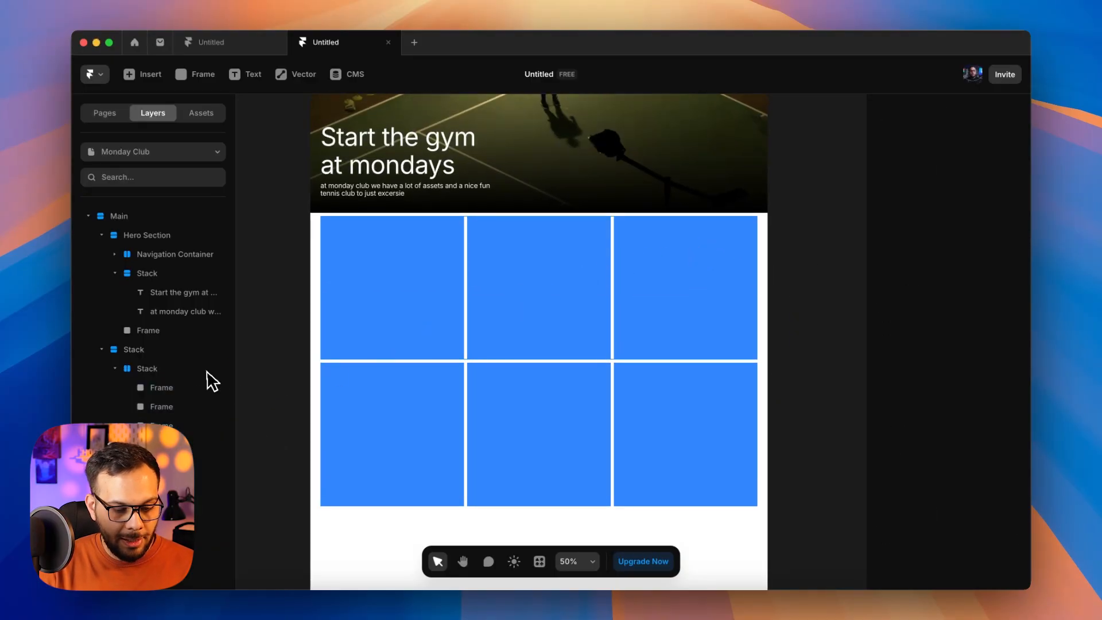
{"action": "left_click", "coordinate": [180, 350]}
{"action": "scroll", "coordinate": [924, 395], "scroll_direction": "down", "scroll_amount": 3}
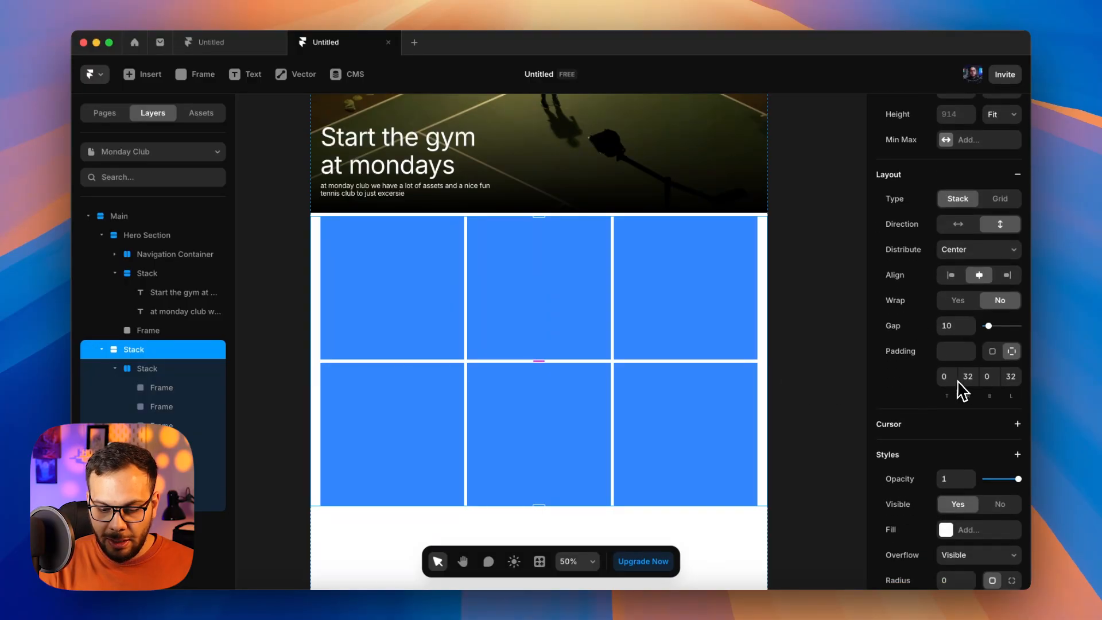
{"action": "key", "text": "Return"}
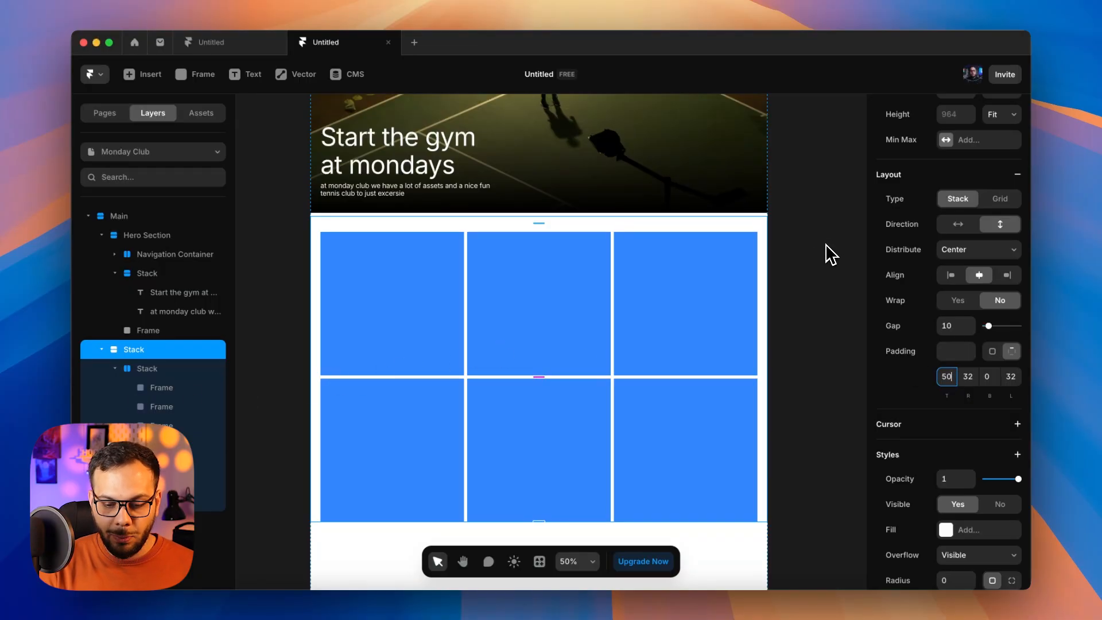
{"action": "scroll", "coordinate": [830, 254], "scroll_direction": "down", "scroll_amount": 2}
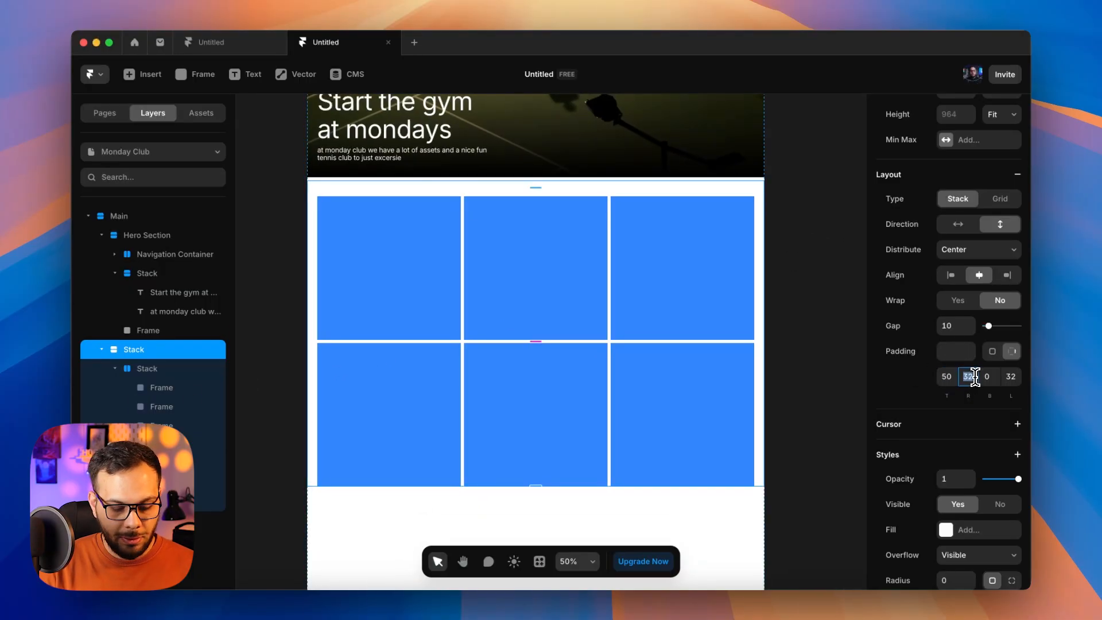
{"action": "type", "text": "50"}
{"action": "key", "text": "Return"}
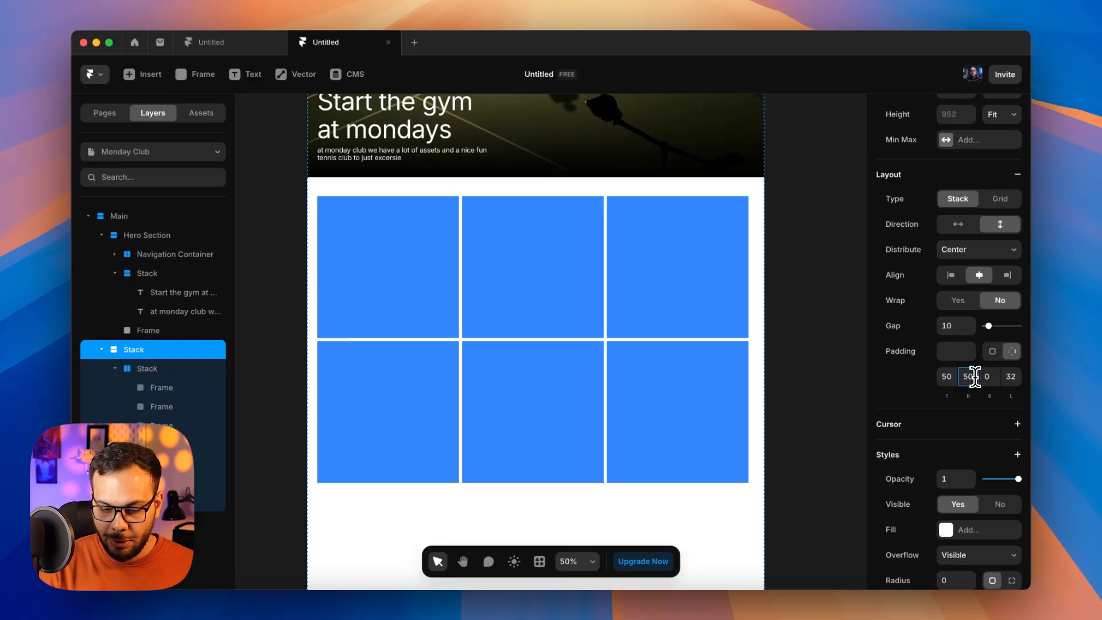
{"action": "left_click", "coordinate": [1013, 377]}
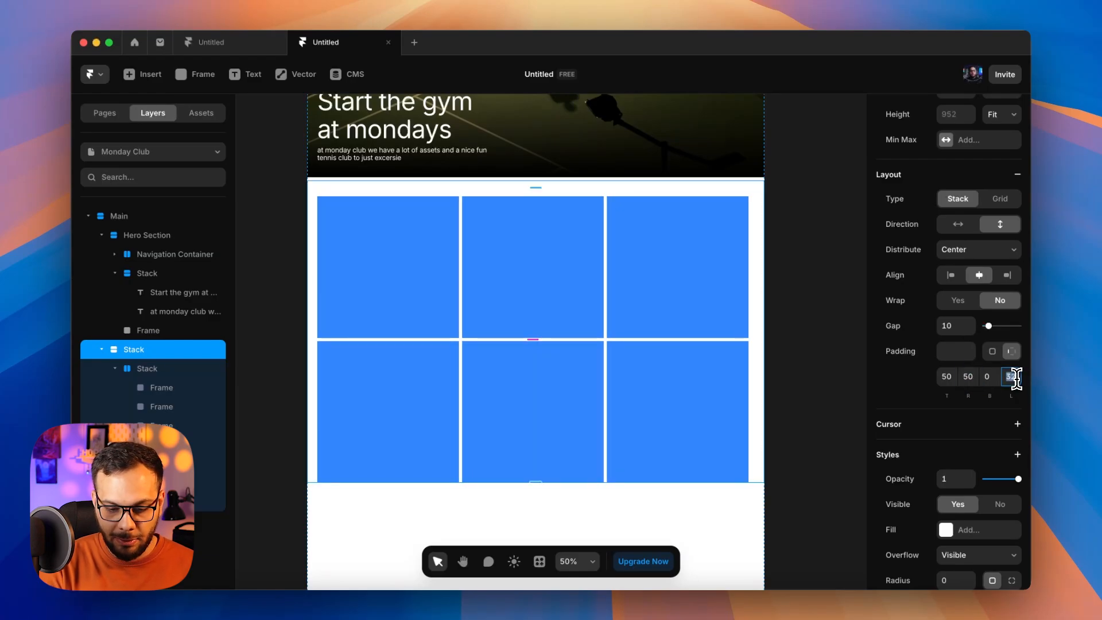
{"action": "type", "text": "50"}
{"action": "key", "text": "Return"}
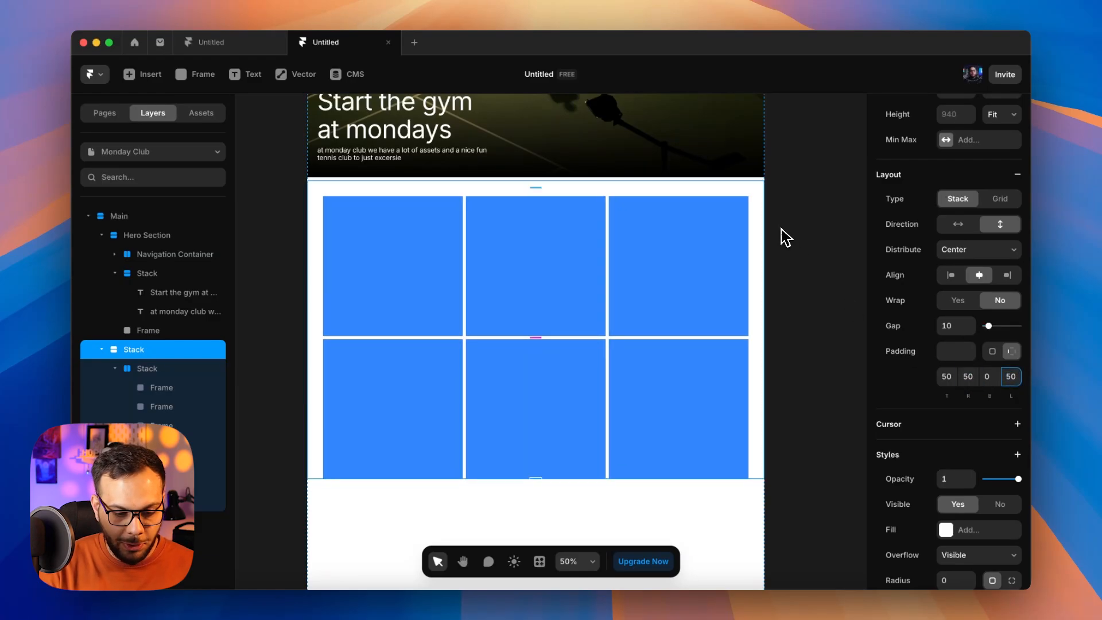
{"action": "left_click", "coordinate": [785, 237]}
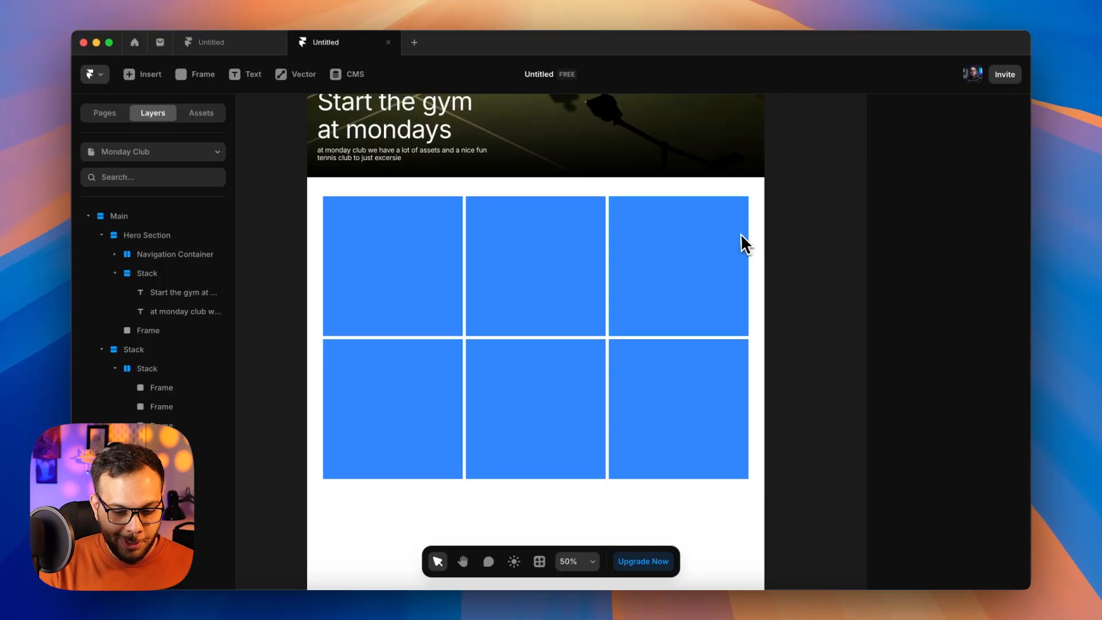
{"action": "left_click", "coordinate": [569, 183]}
{"action": "left_click", "coordinate": [547, 171]}
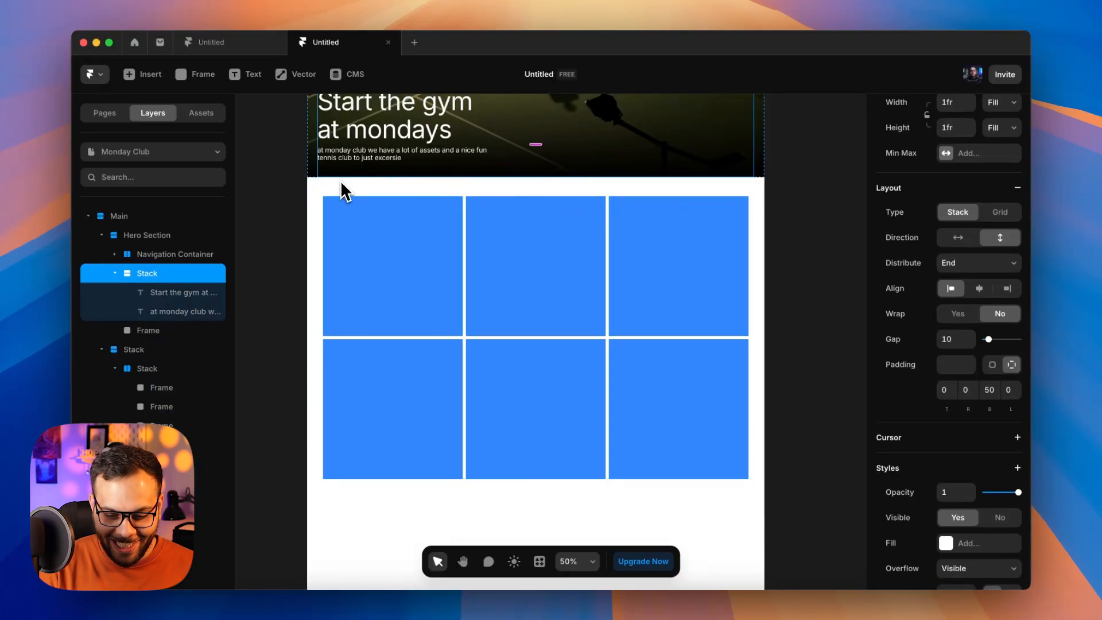
{"action": "left_click", "coordinate": [797, 227]}
{"action": "scroll", "coordinate": [657, 256], "scroll_direction": "down", "scroll_amount": 5}
{"action": "scroll", "coordinate": [625, 288], "scroll_direction": "up", "scroll_amount": 5}
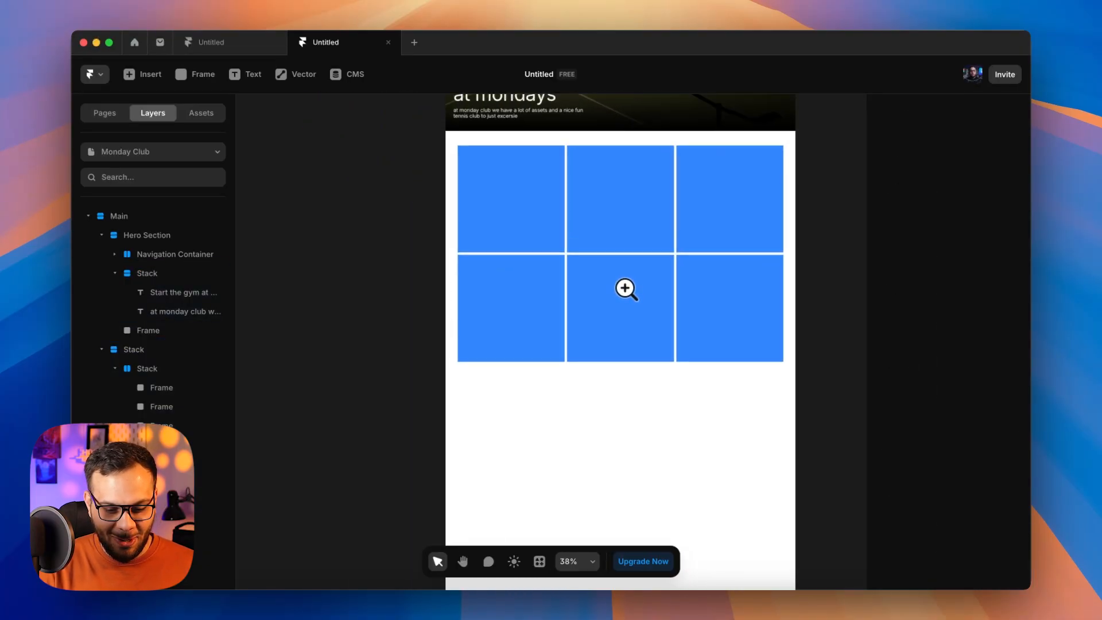
{"action": "left_click", "coordinate": [625, 288], "text": "alt"}
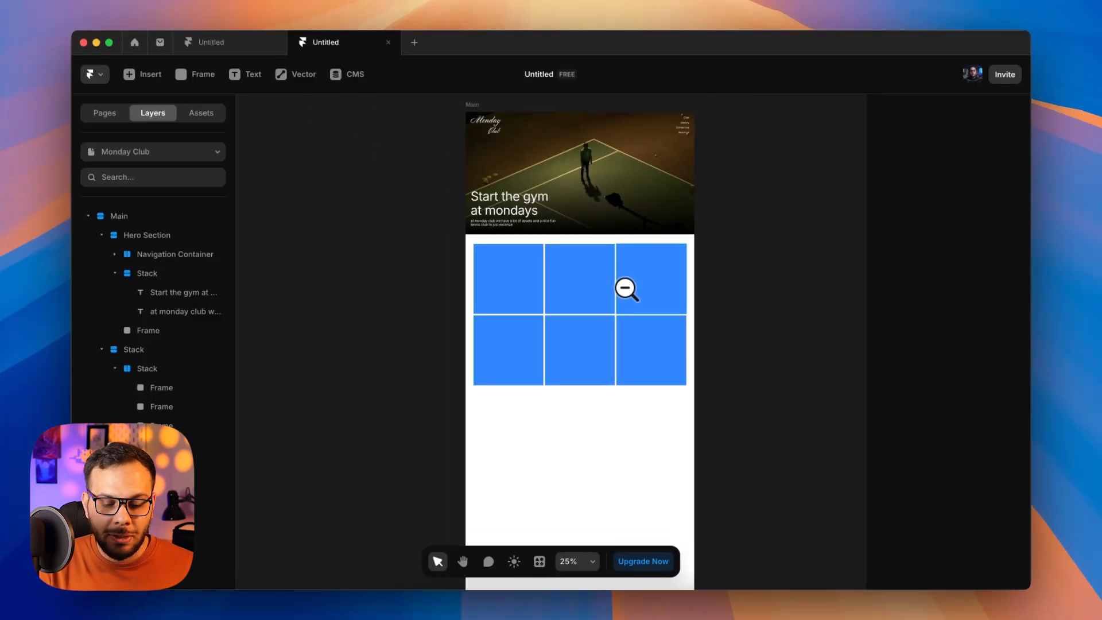
{"action": "scroll", "coordinate": [592, 316], "scroll_direction": "up", "scroll_amount": 1}
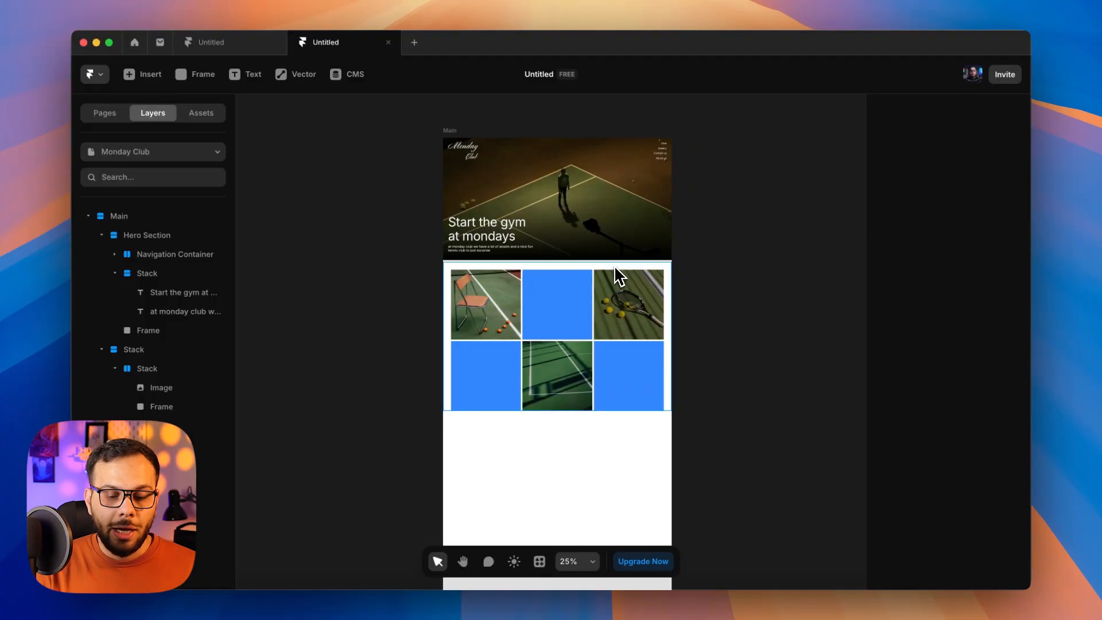
Step: Change the fill of the blue middle frame in the grid's upper row to white, FFFFFF
{"action": "scroll", "coordinate": [615, 265], "scroll_direction": "down", "scroll_amount": 3}
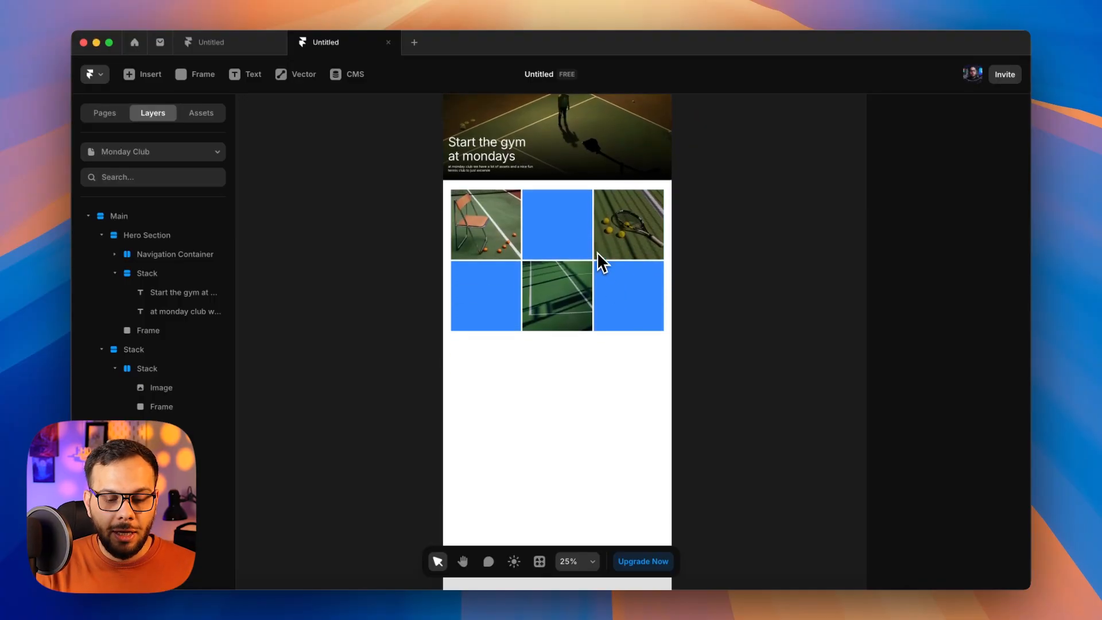
{"action": "key", "text": "z"}
{"action": "left_click", "coordinate": [577, 210]}
{"action": "left_click", "coordinate": [575, 221]}
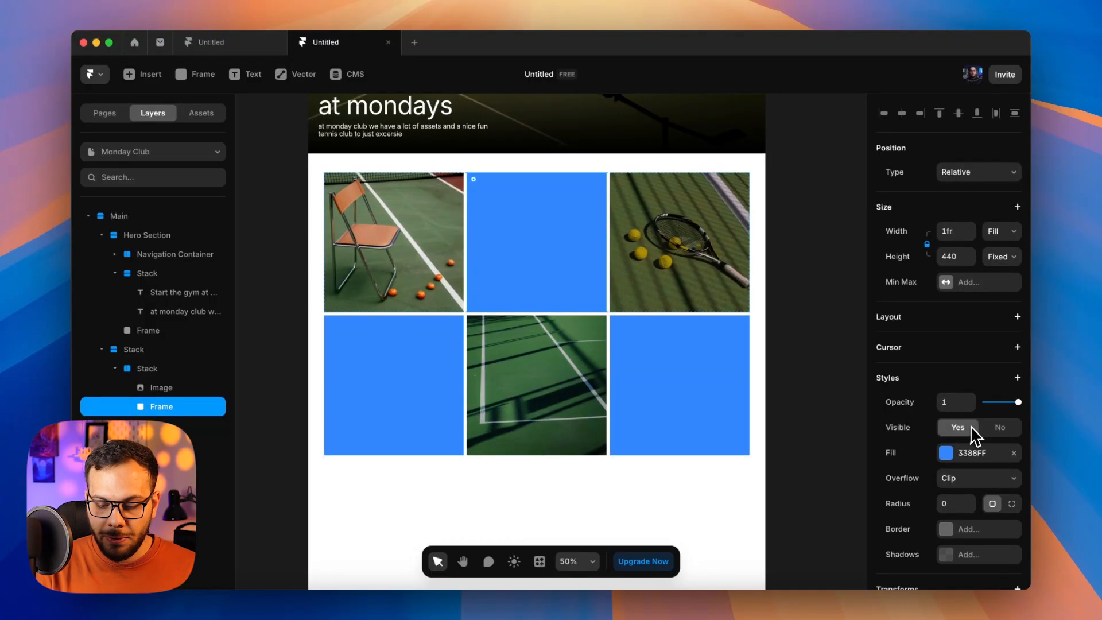
{"action": "left_click", "coordinate": [1014, 453]}
{"action": "left_click", "coordinate": [952, 463]}
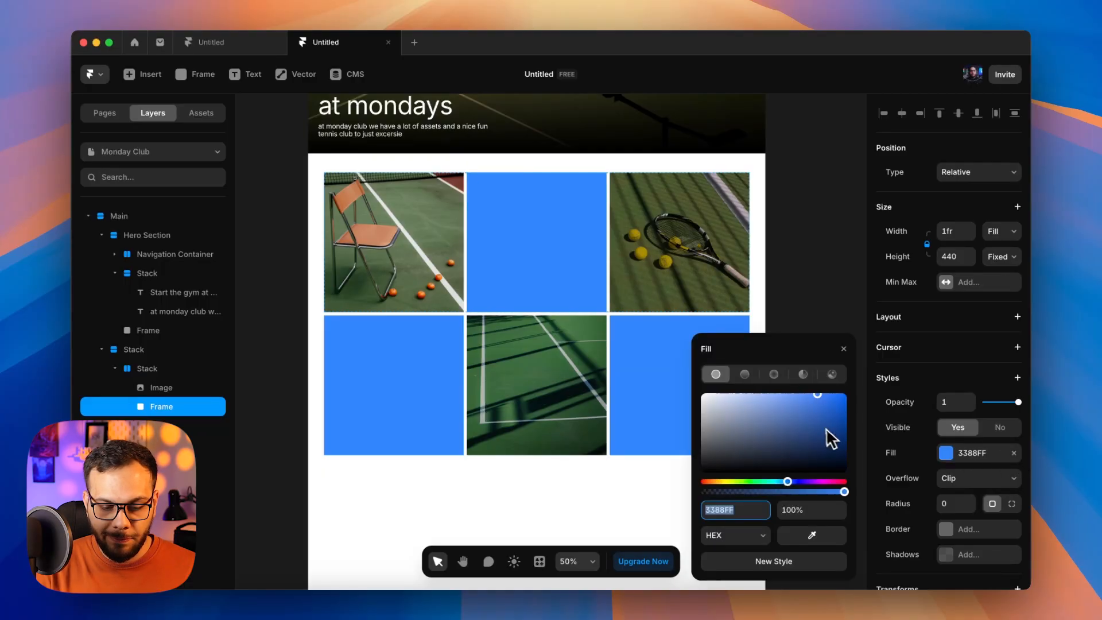
{"action": "left_click", "coordinate": [796, 231]}
Step: Change the fill of the Main page frame to the pale green F6FFF5
{"action": "key", "text": "z"}
{"action": "left_click", "coordinate": [772, 224], "text": "alt"}
{"action": "scroll", "coordinate": [773, 229], "scroll_direction": "right", "scroll_amount": 2}
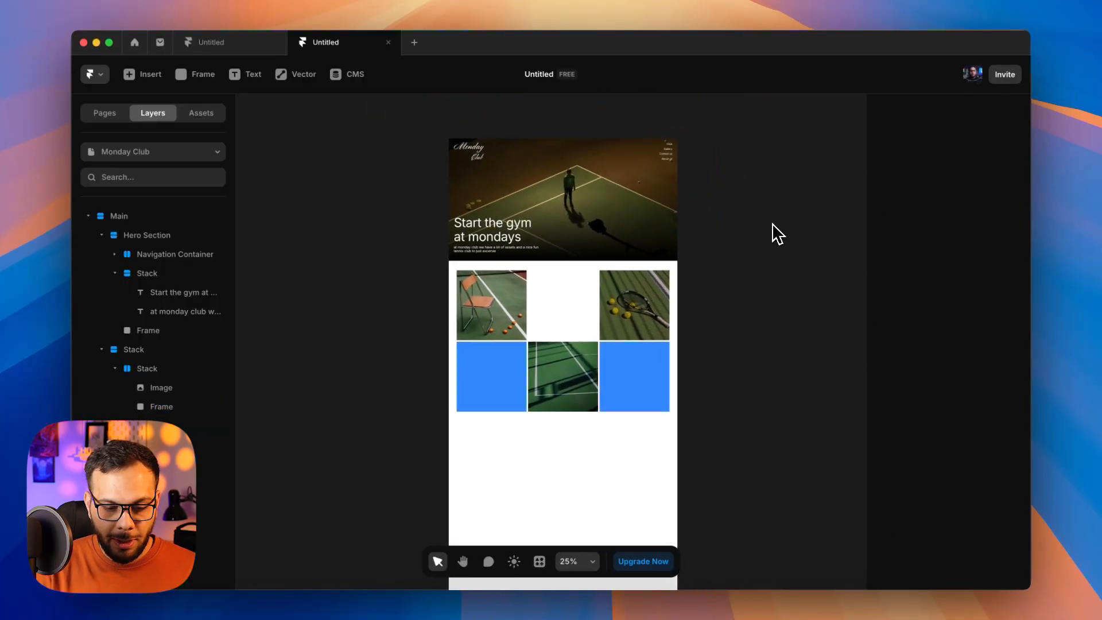
{"action": "left_click", "coordinate": [455, 143]}
{"action": "scroll", "coordinate": [935, 402], "scroll_direction": "down", "scroll_amount": 3}
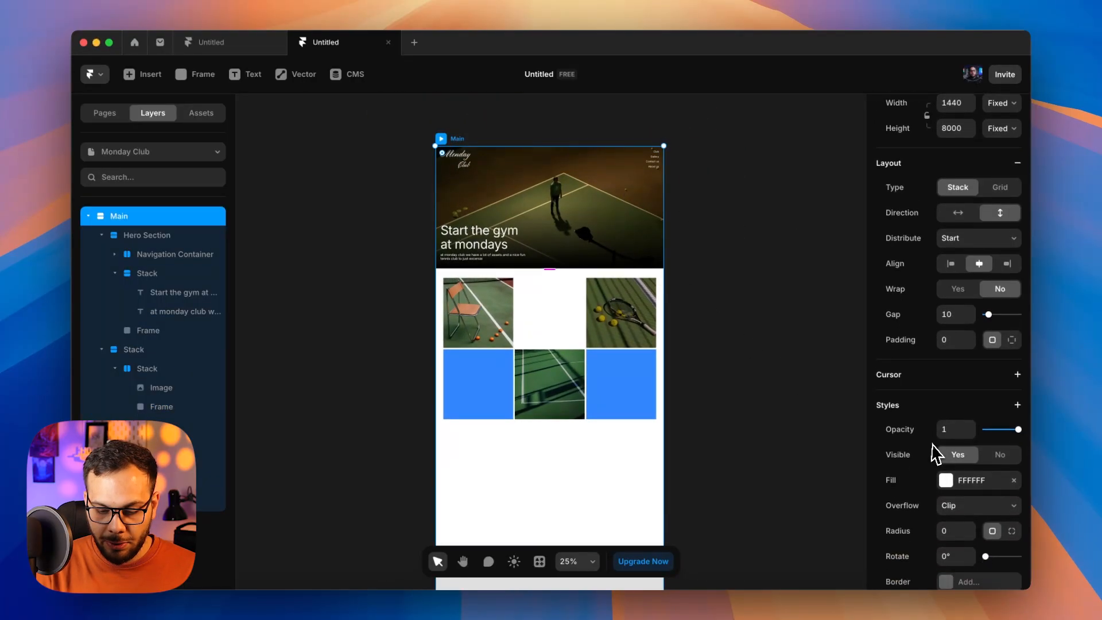
{"action": "left_click", "coordinate": [946, 480]}
{"action": "left_click", "coordinate": [747, 482]}
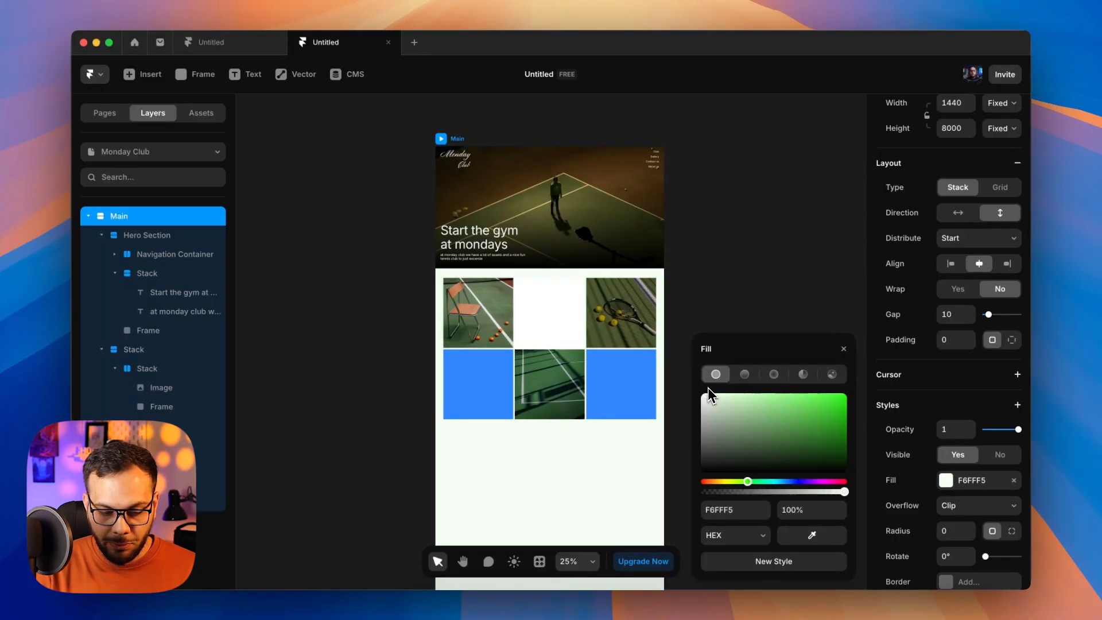
{"action": "left_click", "coordinate": [678, 316]}
Step: Wrap the hero heading and its description text together in a new stack inside the existing hero stack
{"action": "scroll", "coordinate": [590, 301], "scroll_direction": "up", "scroll_amount": 4}
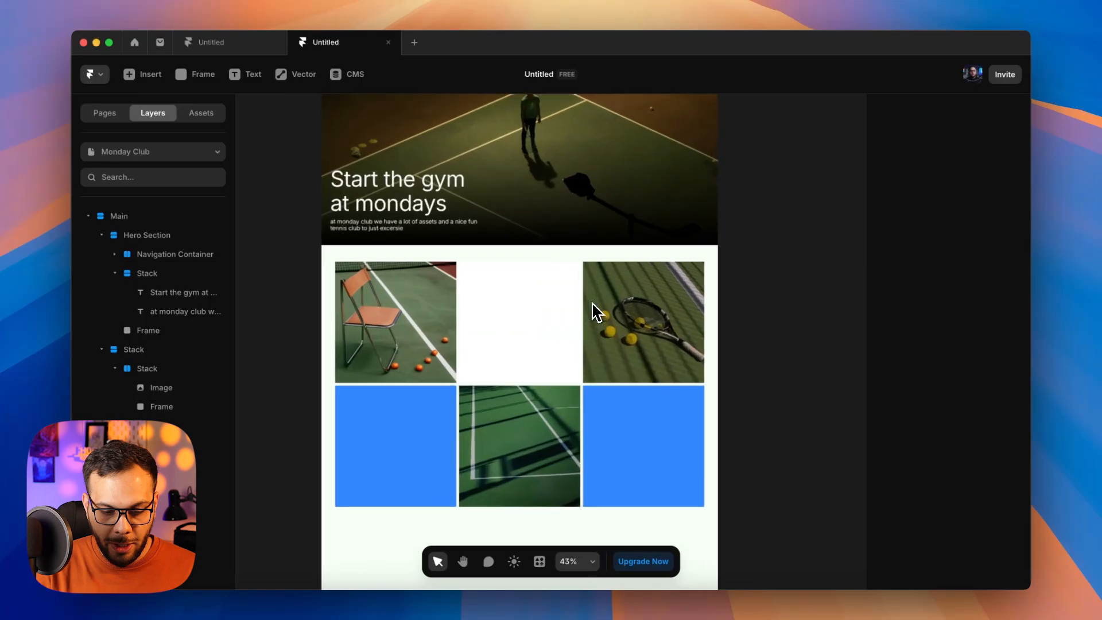
{"action": "scroll", "coordinate": [579, 276], "scroll_direction": "down", "scroll_amount": 2}
{"action": "left_click", "coordinate": [574, 245]}
{"action": "scroll", "coordinate": [584, 246], "scroll_direction": "right", "scroll_amount": 1}
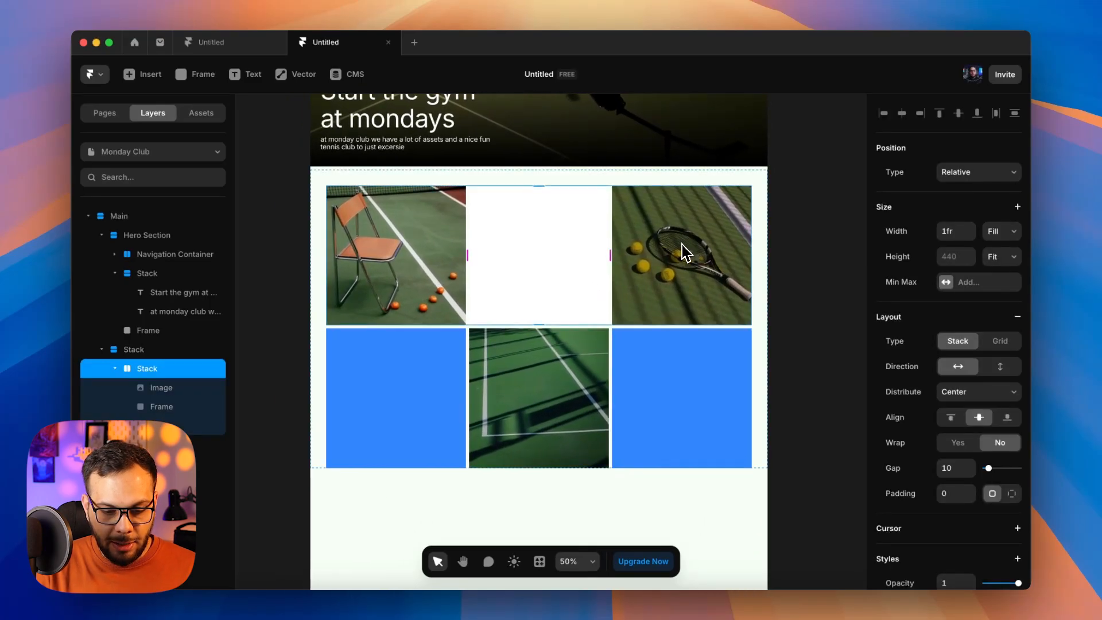
{"action": "scroll", "coordinate": [542, 244], "scroll_direction": "up", "scroll_amount": 3}
{"action": "scroll", "coordinate": [545, 251], "scroll_direction": "up", "scroll_amount": 1}
{"action": "scroll", "coordinate": [545, 250], "scroll_direction": "right", "scroll_amount": 1}
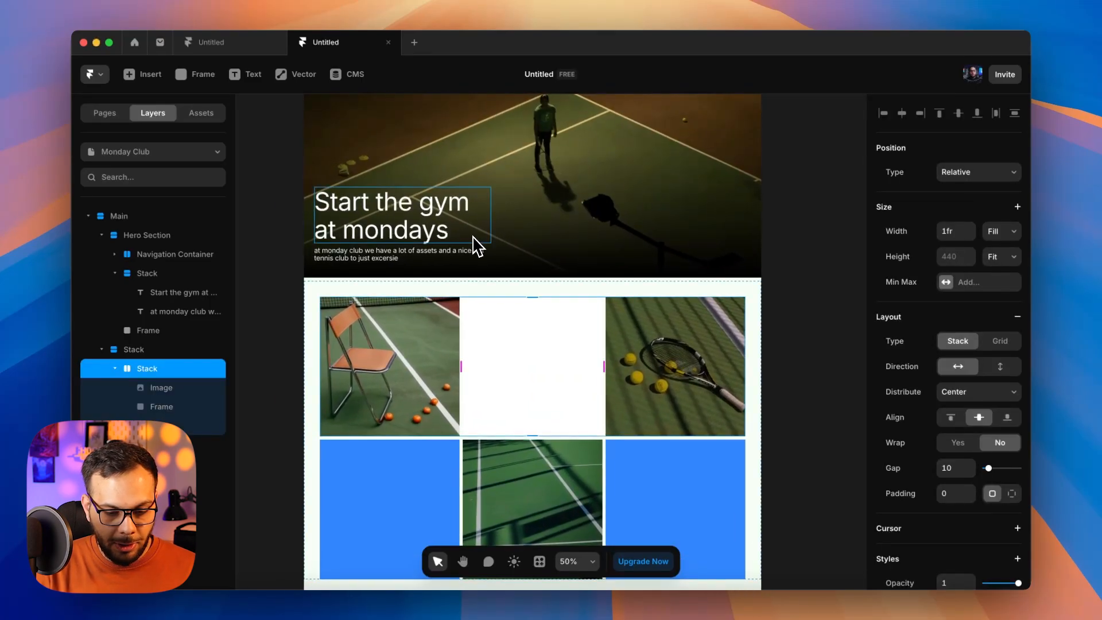
{"action": "left_click", "coordinate": [478, 245]}
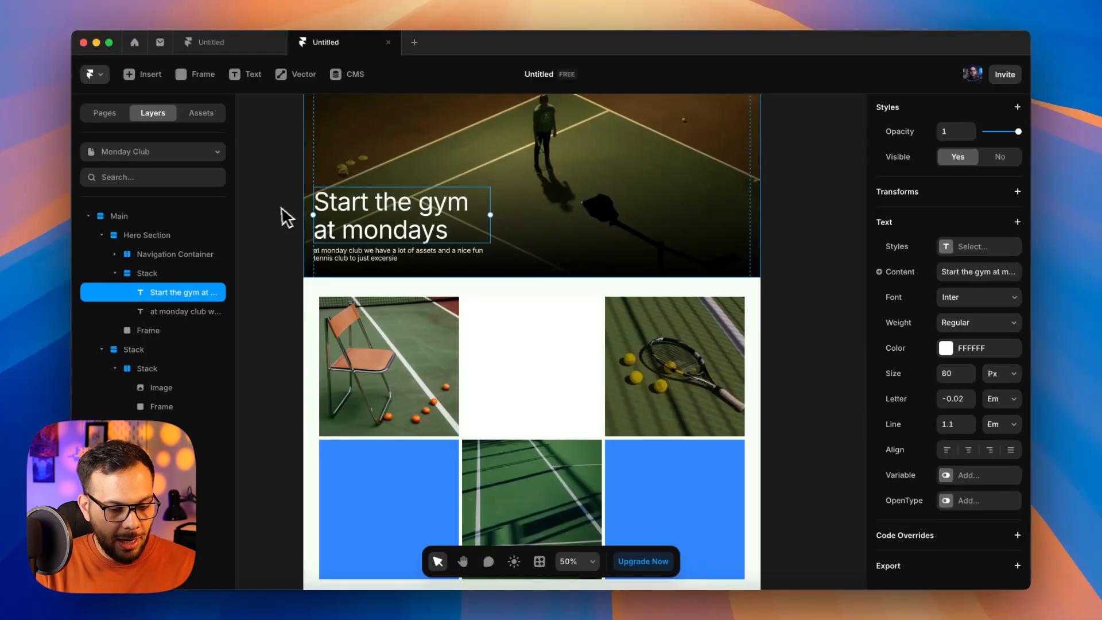
{"action": "left_click", "coordinate": [168, 273]}
{"action": "key", "text": "super+c"}
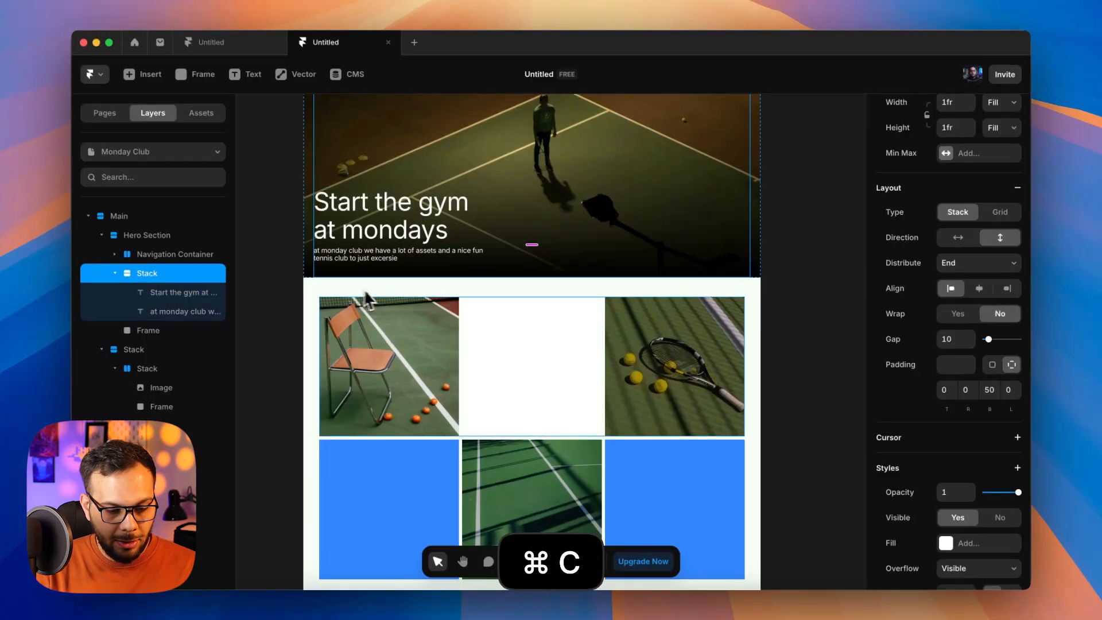
{"action": "left_click", "coordinate": [198, 294]}
{"action": "left_click", "coordinate": [196, 313], "text": "shift"}
{"action": "key", "text": "shift+a"}
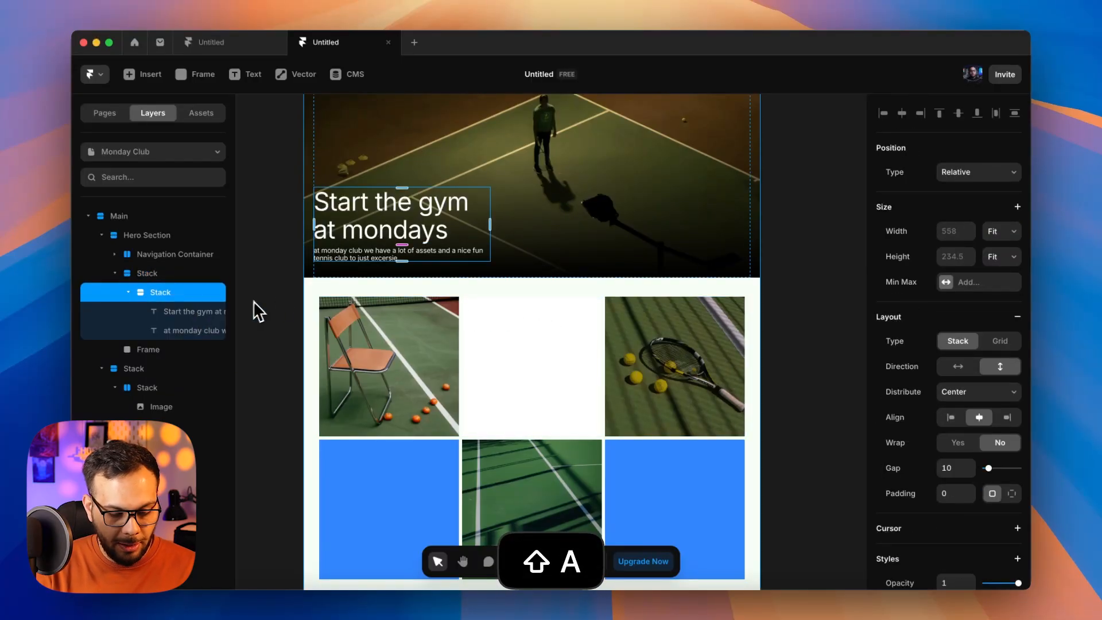
Step: Copy the new hero text stack and paste it into the white middle frame of the grid's upper row
{"action": "key", "text": "super+c"}
{"action": "left_click", "coordinate": [506, 360]}
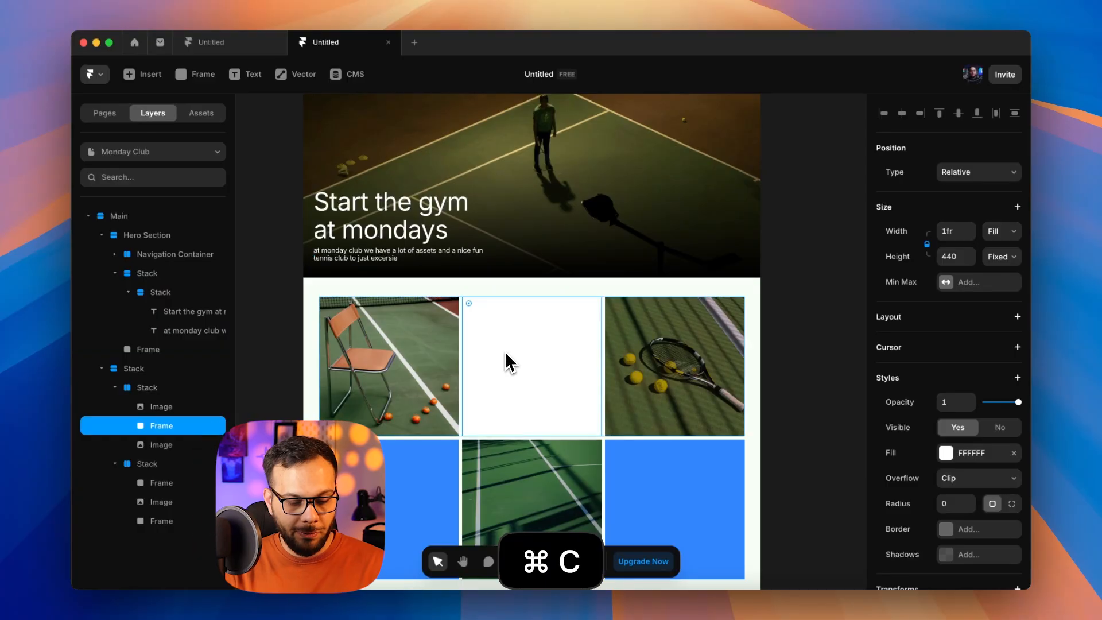
{"action": "key", "text": "super+v"}
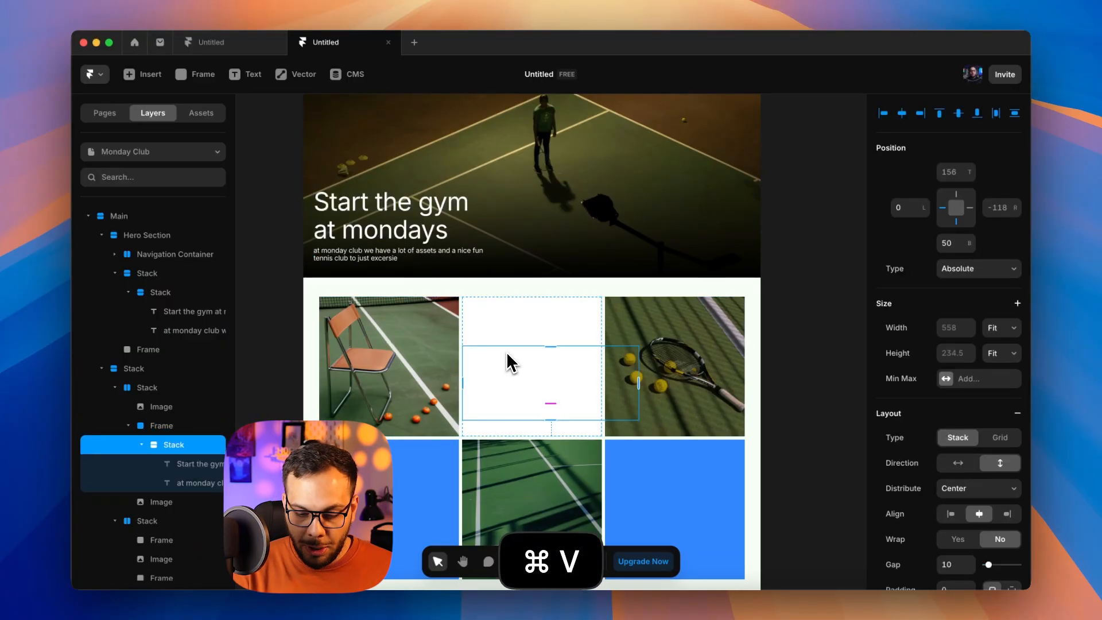
{"action": "left_click", "coordinate": [1009, 303]}
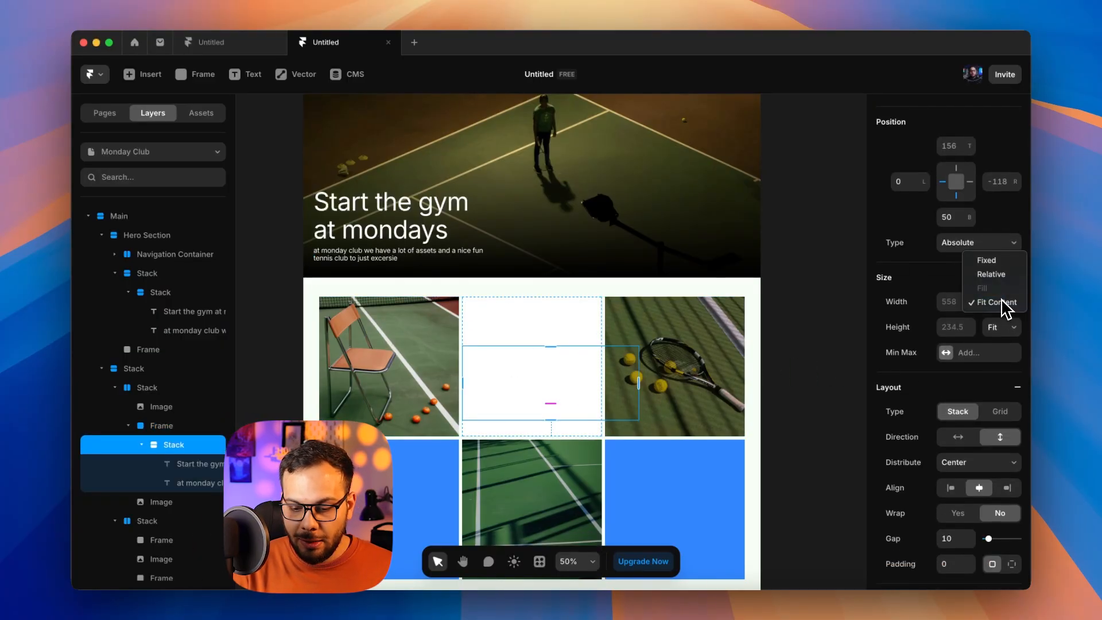
{"action": "left_click", "coordinate": [913, 308]}
{"action": "scroll", "coordinate": [427, 335], "scroll_direction": "right", "scroll_amount": 1}
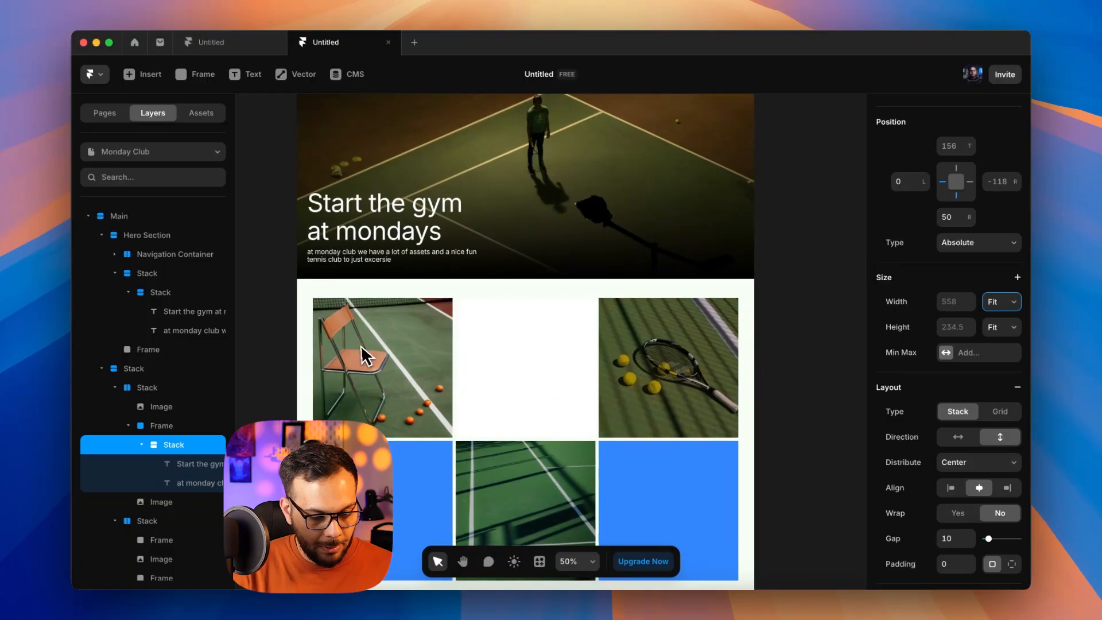
Step: Add a vertical stack layout to the white frame and select the pasted text stack inside it
{"action": "left_click", "coordinate": [177, 426]}
{"action": "scroll", "coordinate": [970, 344], "scroll_direction": "down", "scroll_amount": 1}
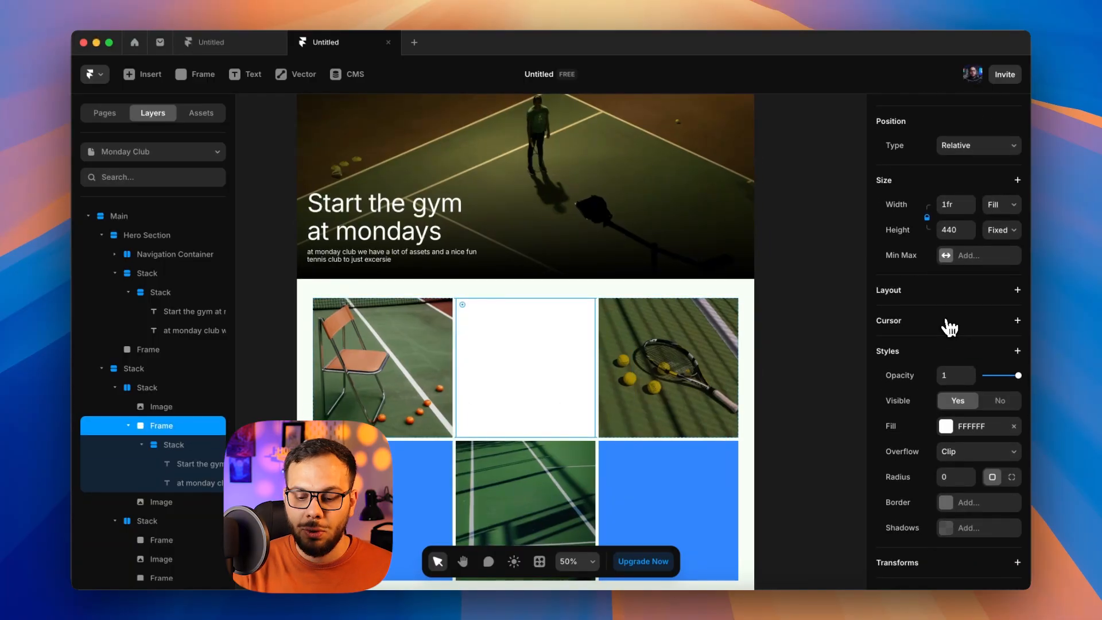
{"action": "left_click", "coordinate": [926, 293]}
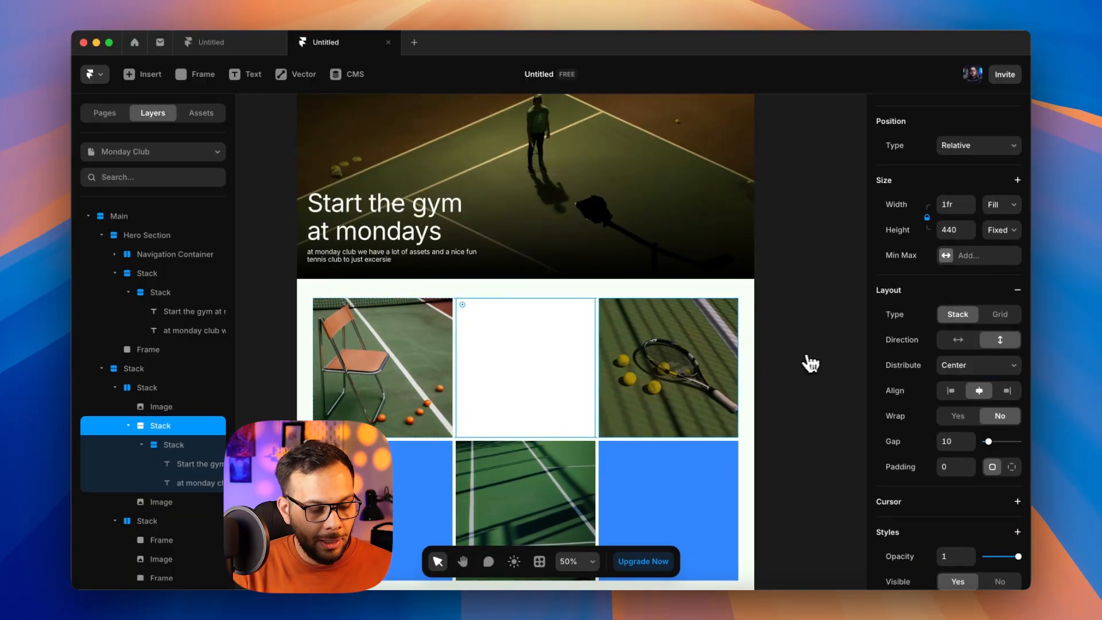
{"action": "left_click", "coordinate": [190, 447]}
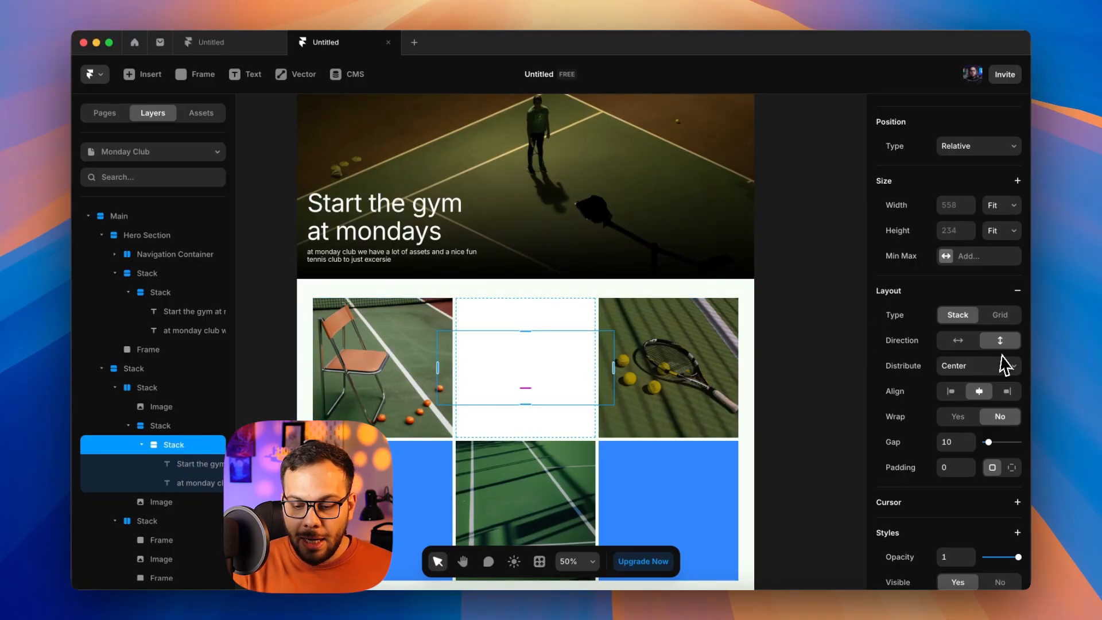
Step: Set the width of the text stack and of both its text layers in the middle card to Fill
{"action": "left_click", "coordinate": [997, 212]}
{"action": "left_click", "coordinate": [994, 195]}
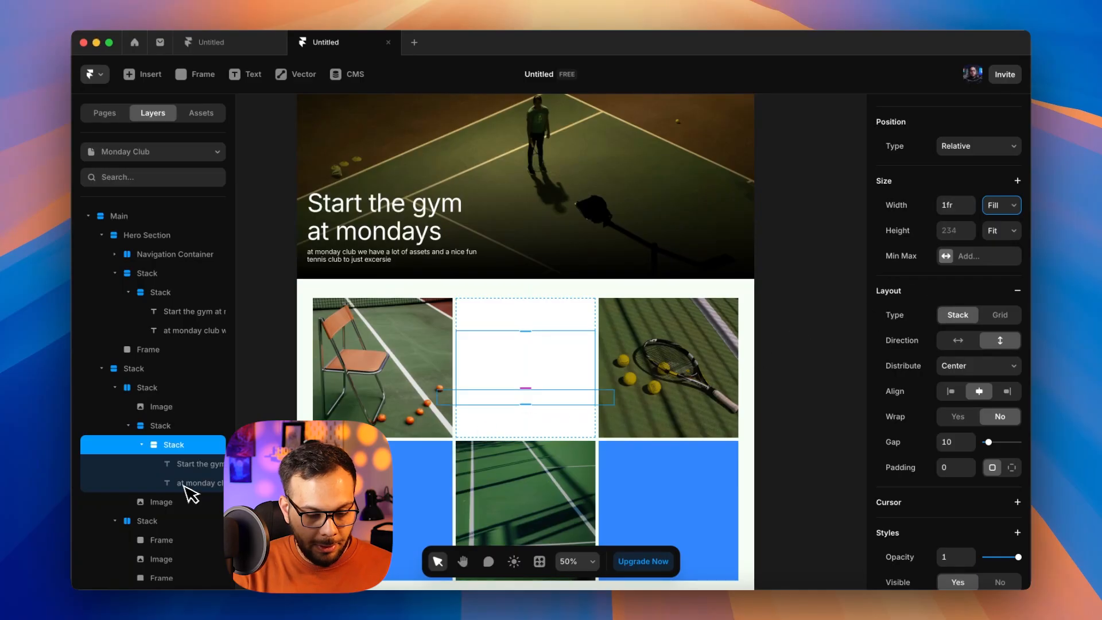
{"action": "left_click", "coordinate": [184, 466]}
{"action": "left_click", "coordinate": [198, 484], "text": "shift"}
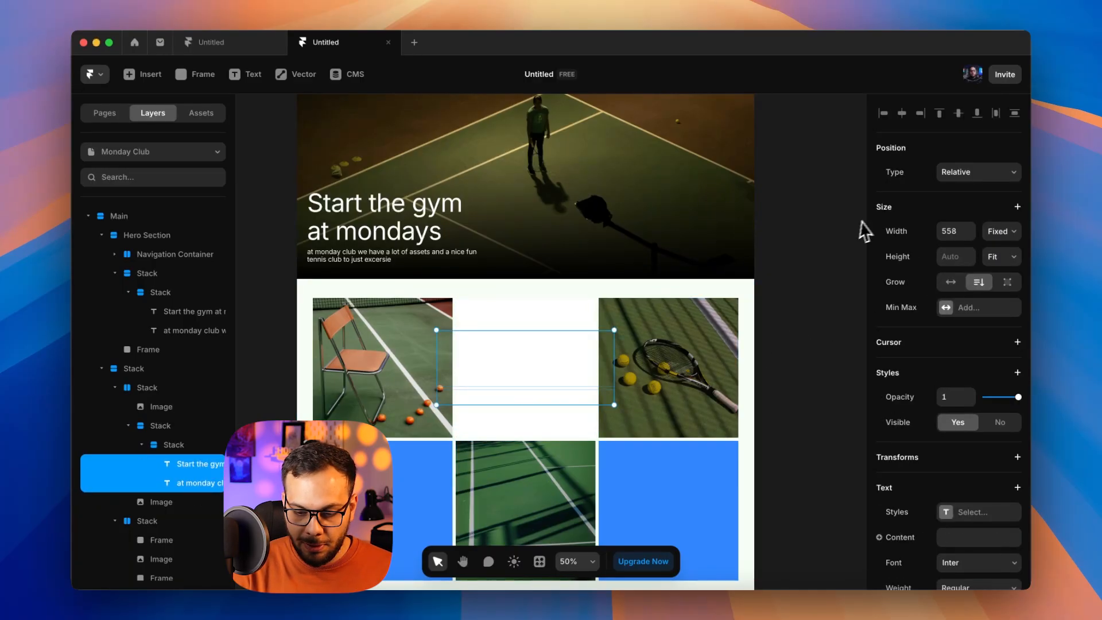
{"action": "left_click", "coordinate": [997, 230]}
{"action": "left_click", "coordinate": [991, 262]}
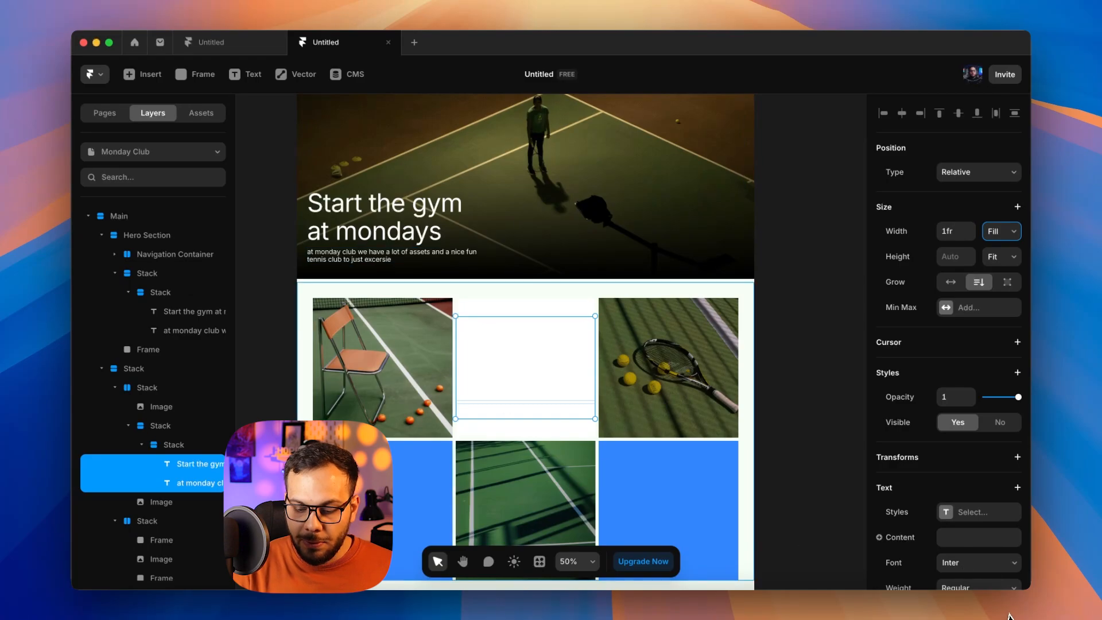
Step: Change the color of the middle card's heading and description to black (000000)
{"action": "scroll", "coordinate": [913, 409], "scroll_direction": "down", "scroll_amount": 5}
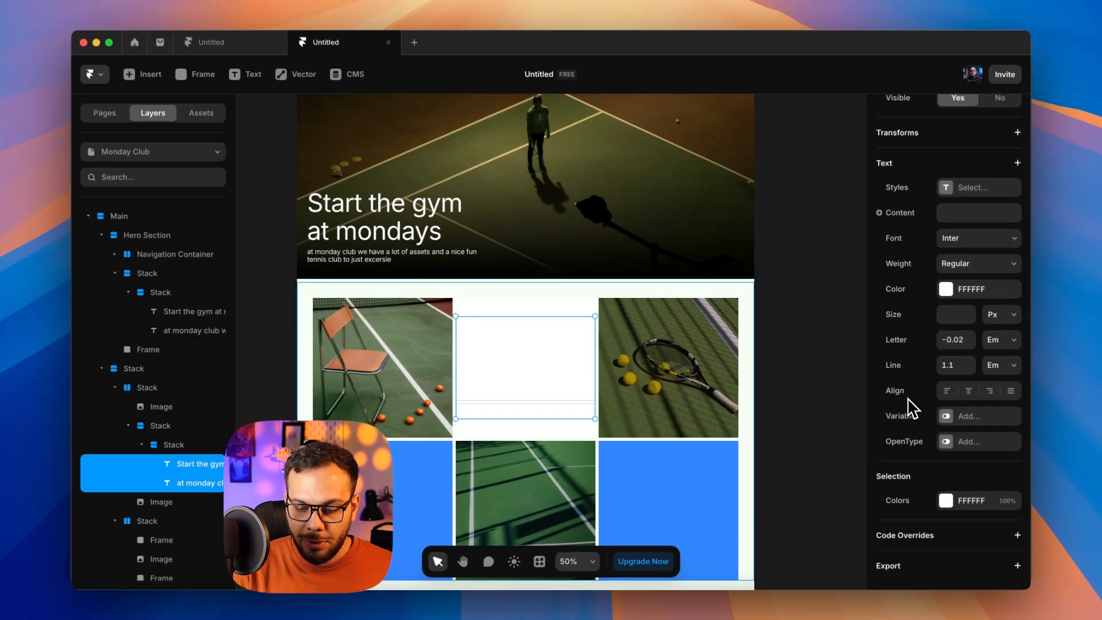
{"action": "left_click", "coordinate": [950, 291]}
{"action": "left_click_drag", "start_coordinate": [801, 368], "coordinate": [646, 456]}
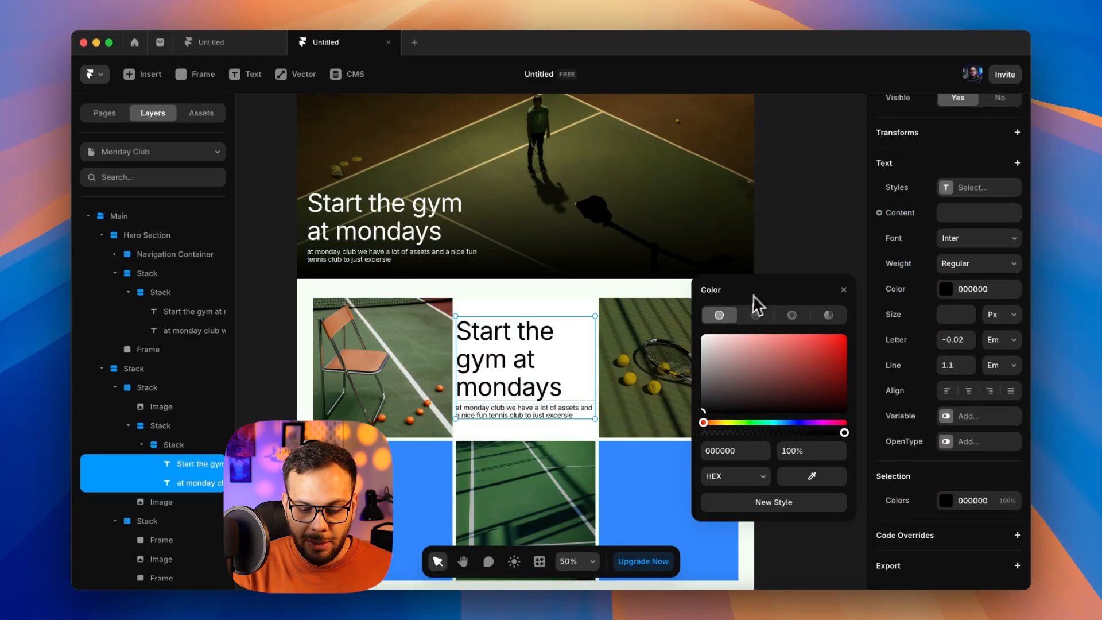
{"action": "left_click", "coordinate": [843, 289]}
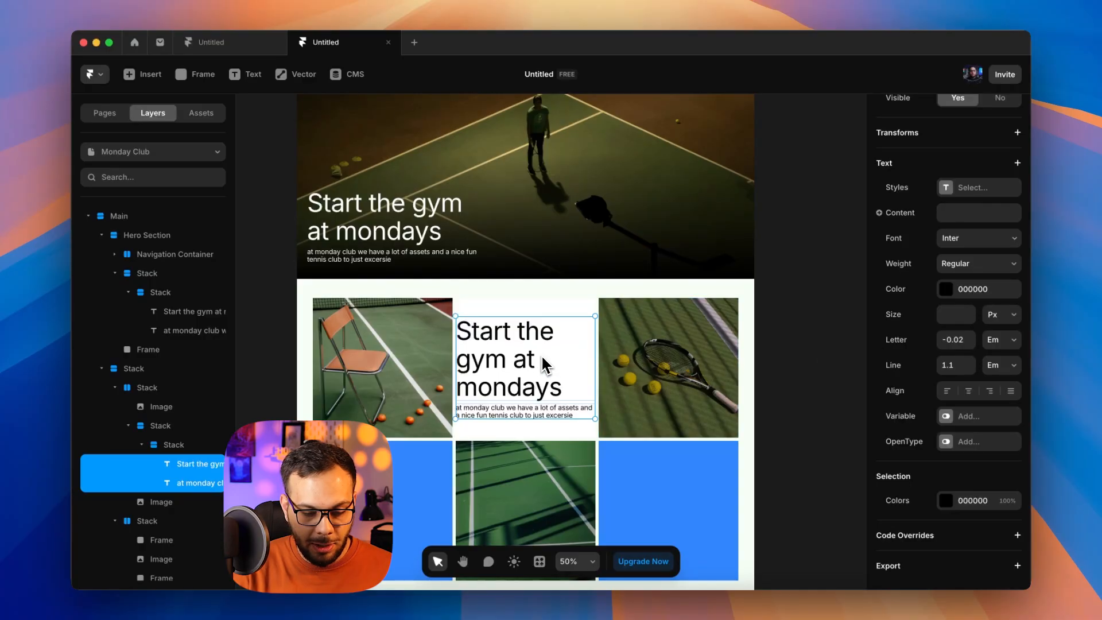
Step: Set the middle card's heading to size 32 px and weight Medium
{"action": "left_click", "coordinate": [143, 465]}
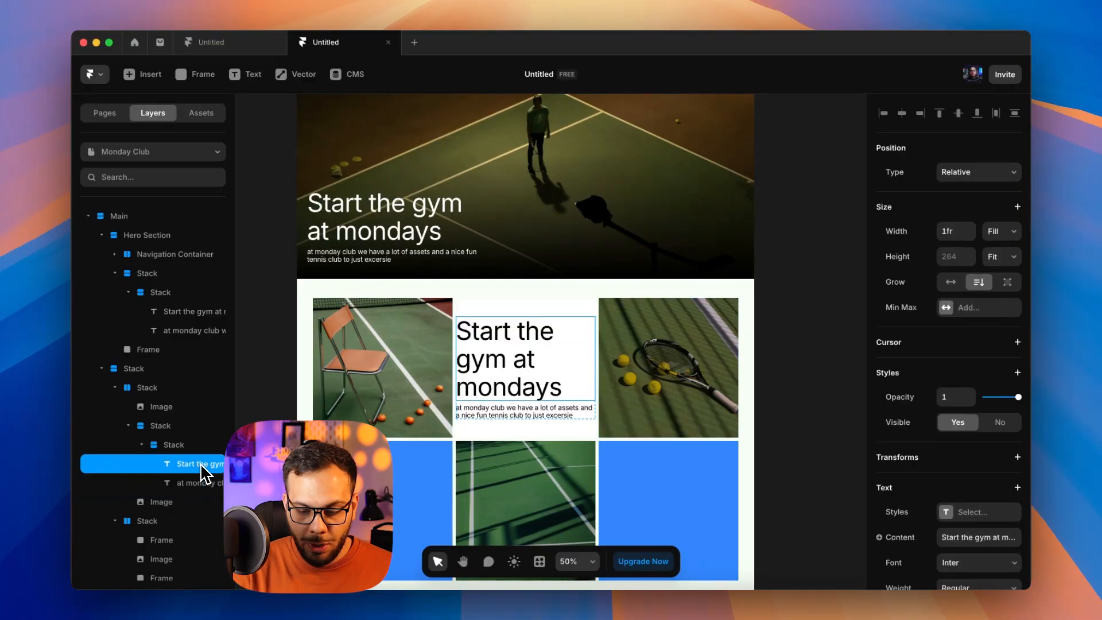
{"action": "scroll", "coordinate": [986, 417], "scroll_direction": "down", "scroll_amount": 1}
{"action": "double_click", "coordinate": [955, 402]}
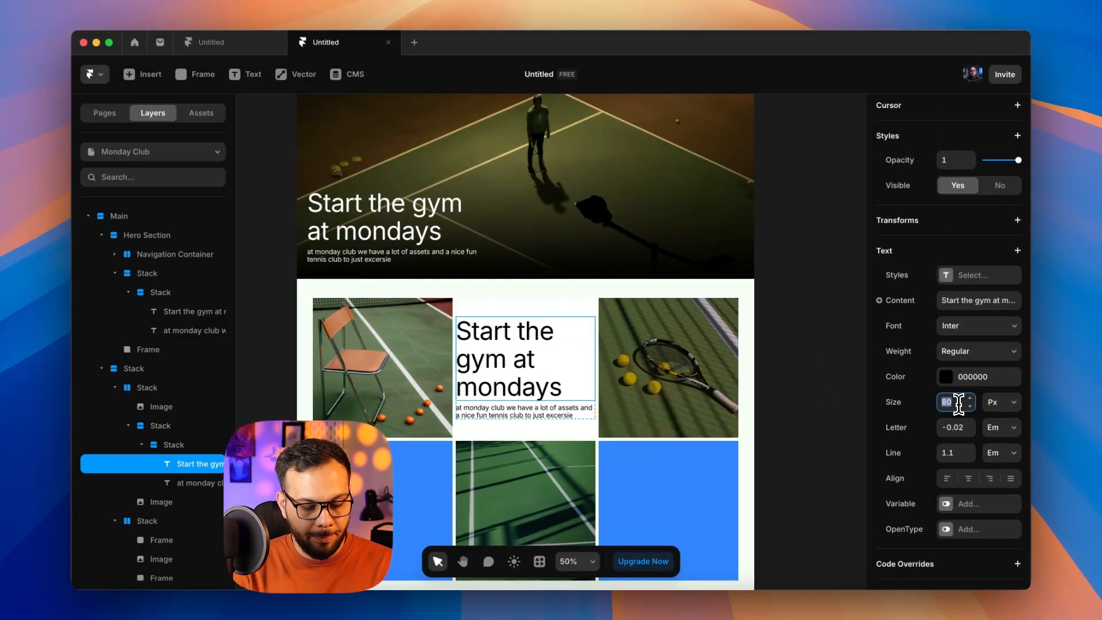
{"action": "type", "text": "24"}
{"action": "key", "text": "BackSpace"}
{"action": "key", "text": "BackSpace"}
{"action": "type", "text": "32"}
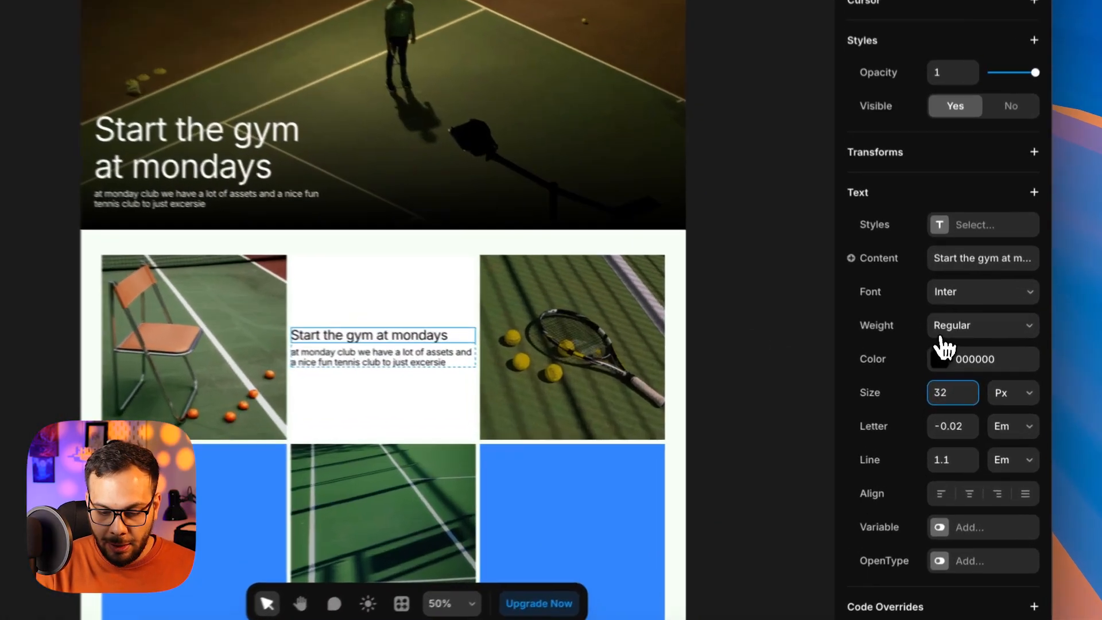
{"action": "left_click", "coordinate": [952, 353]}
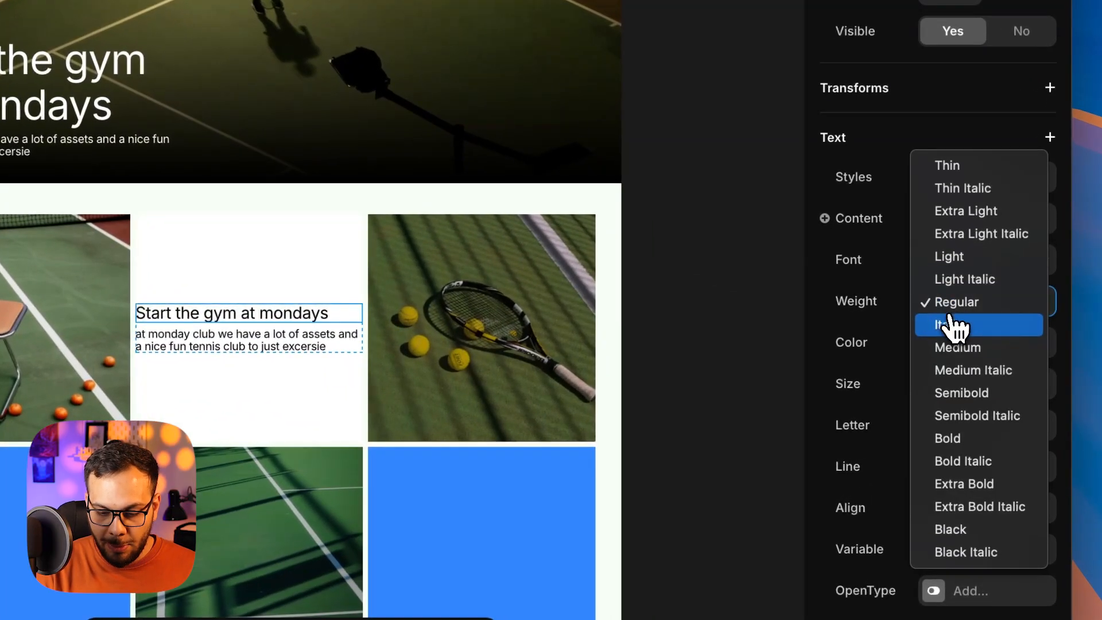
{"action": "left_click", "coordinate": [956, 381]}
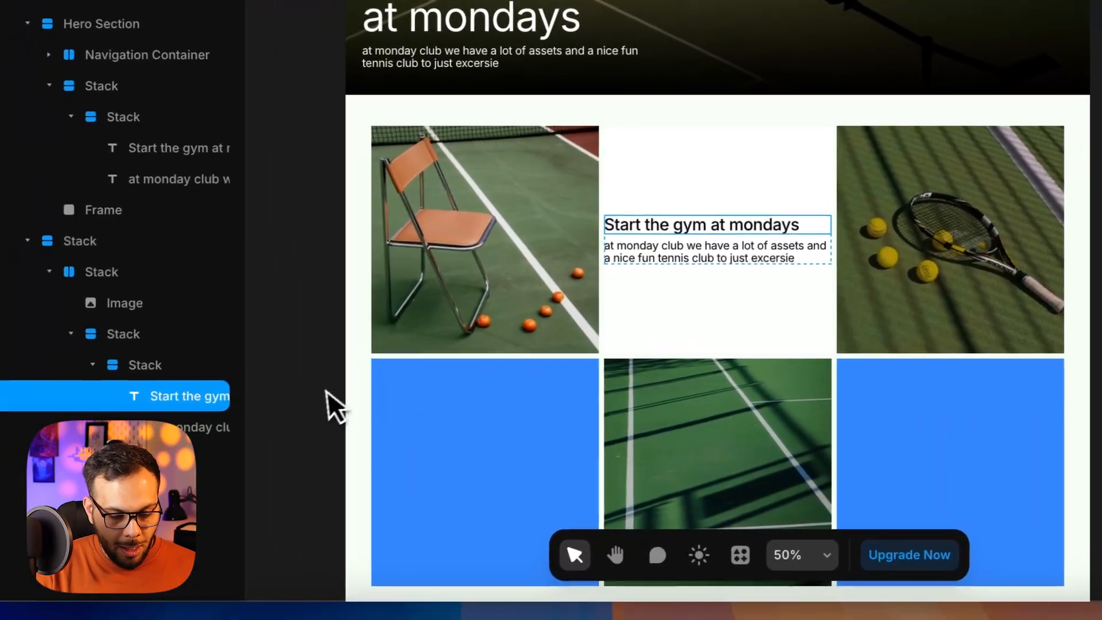
Step: Set the font size of the middle card's description text to 16 px
{"action": "left_click", "coordinate": [205, 430]}
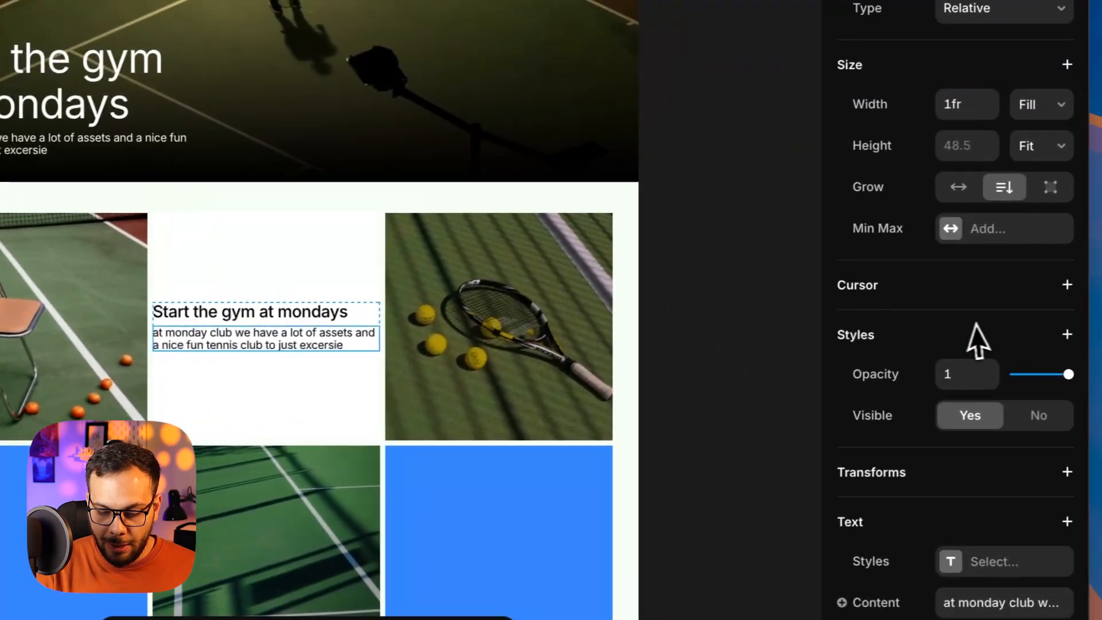
{"action": "scroll", "coordinate": [976, 339], "scroll_direction": "down", "scroll_amount": 8}
{"action": "double_click", "coordinate": [947, 337]}
{"action": "type", "text": "16"}
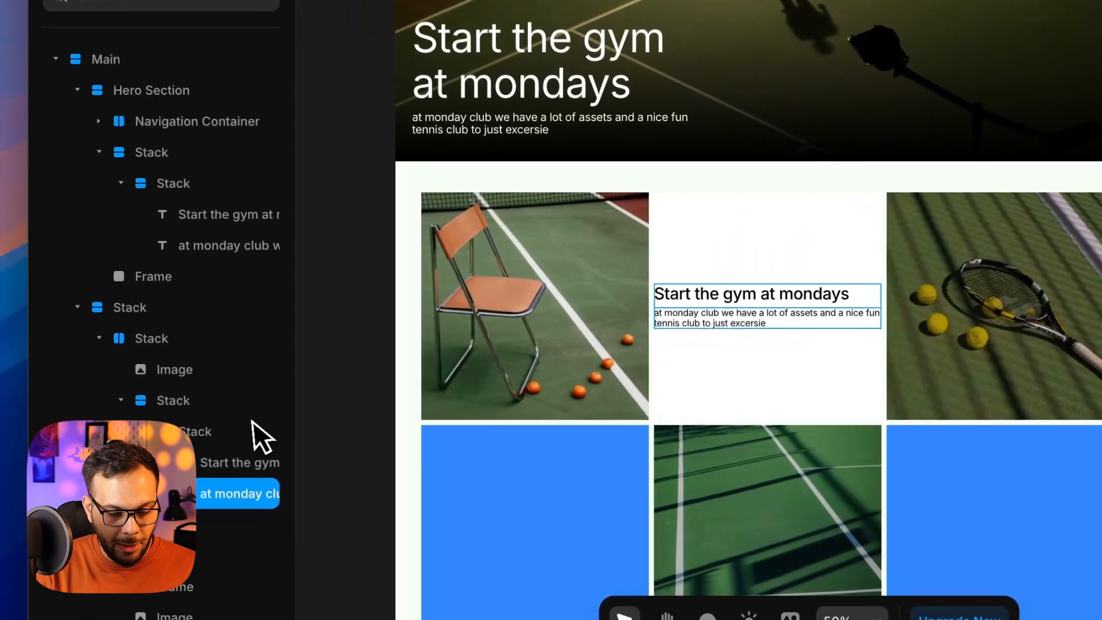
Step: Give the inner text stack of the middle card 32 padding on its right and left sides
{"action": "left_click", "coordinate": [229, 434]}
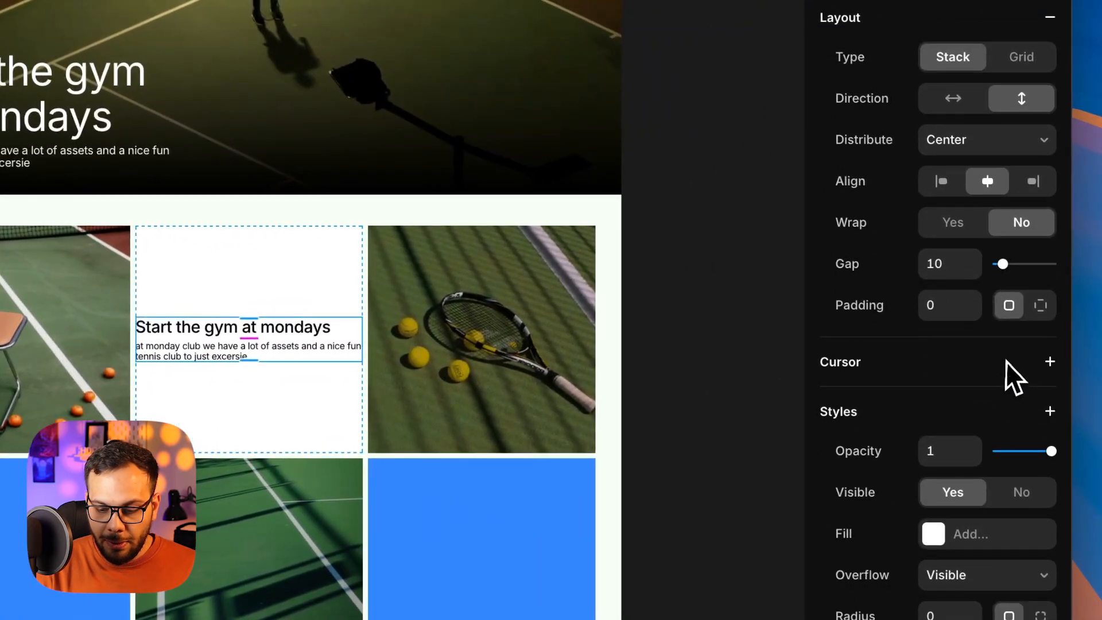
{"action": "left_click", "coordinate": [1041, 305]}
{"action": "left_click", "coordinate": [970, 347]}
{"action": "type", "text": "3"}
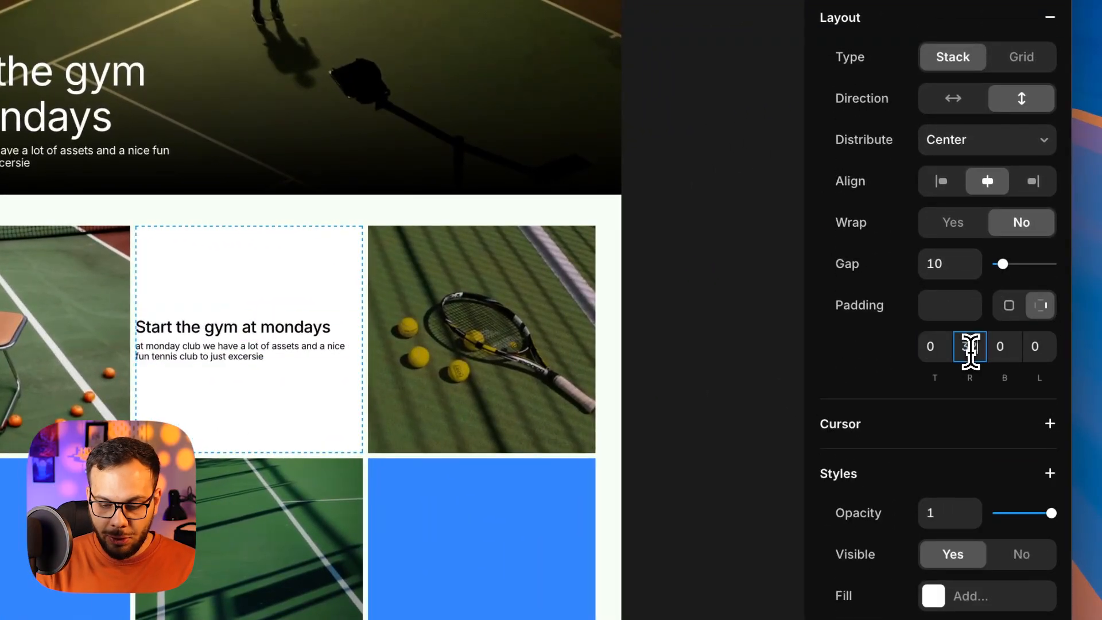
{"action": "type", "text": "2"}
{"action": "left_click", "coordinate": [1039, 346]}
{"action": "type", "text": "32"}
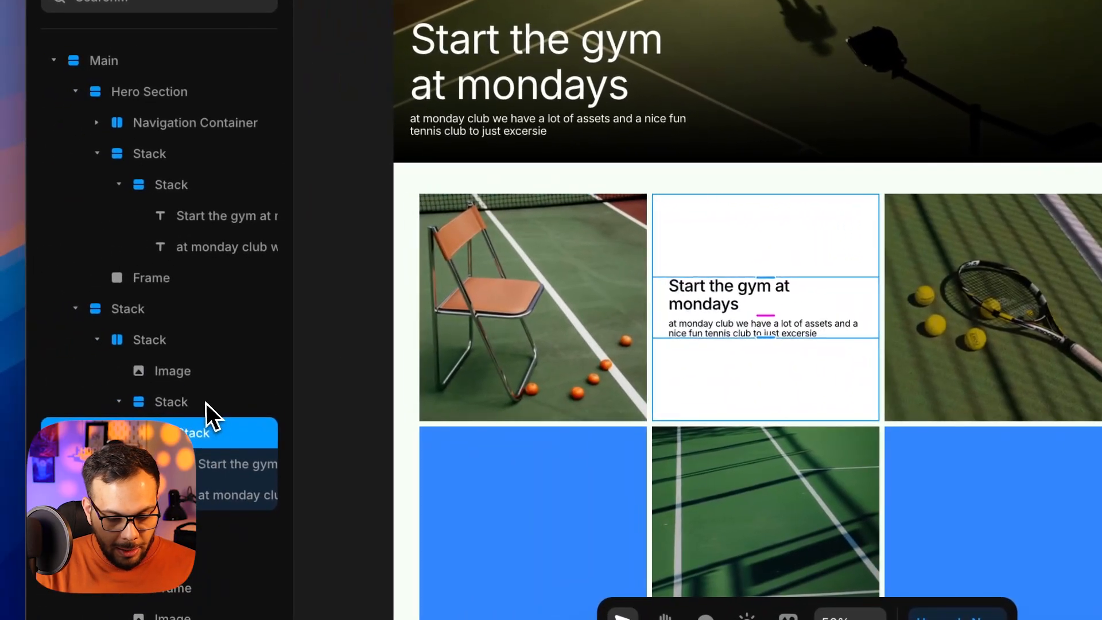
Step: Distribute the middle card's outer stack to End and give it a bottom padding of 32
{"action": "left_click", "coordinate": [215, 401]}
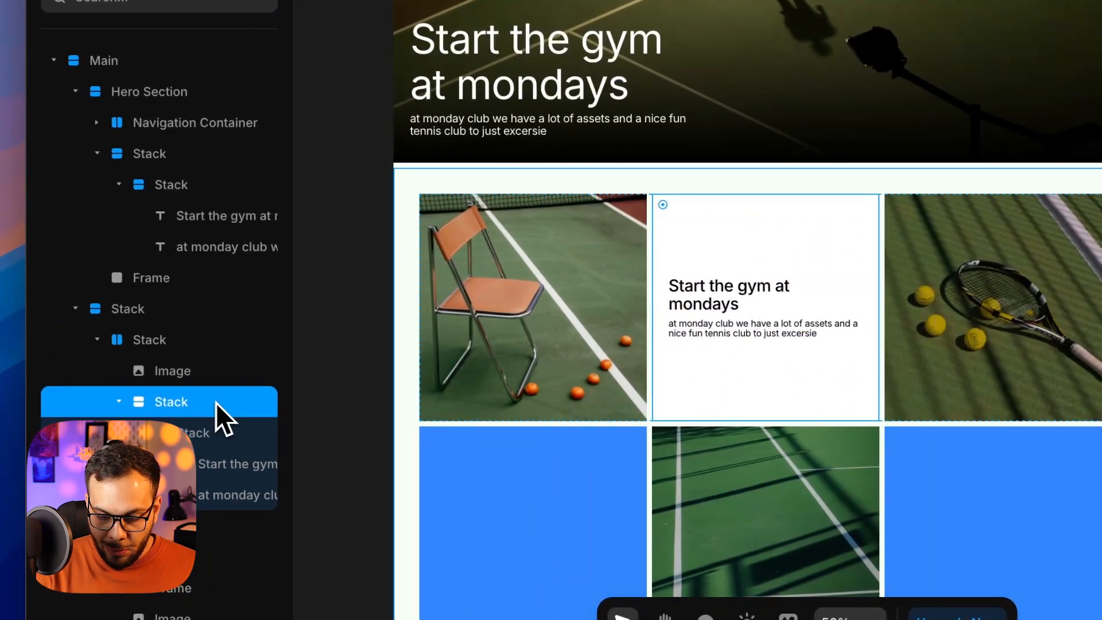
{"action": "scroll", "coordinate": [1027, 436], "scroll_direction": "down", "scroll_amount": 3}
{"action": "left_click", "coordinate": [987, 226]}
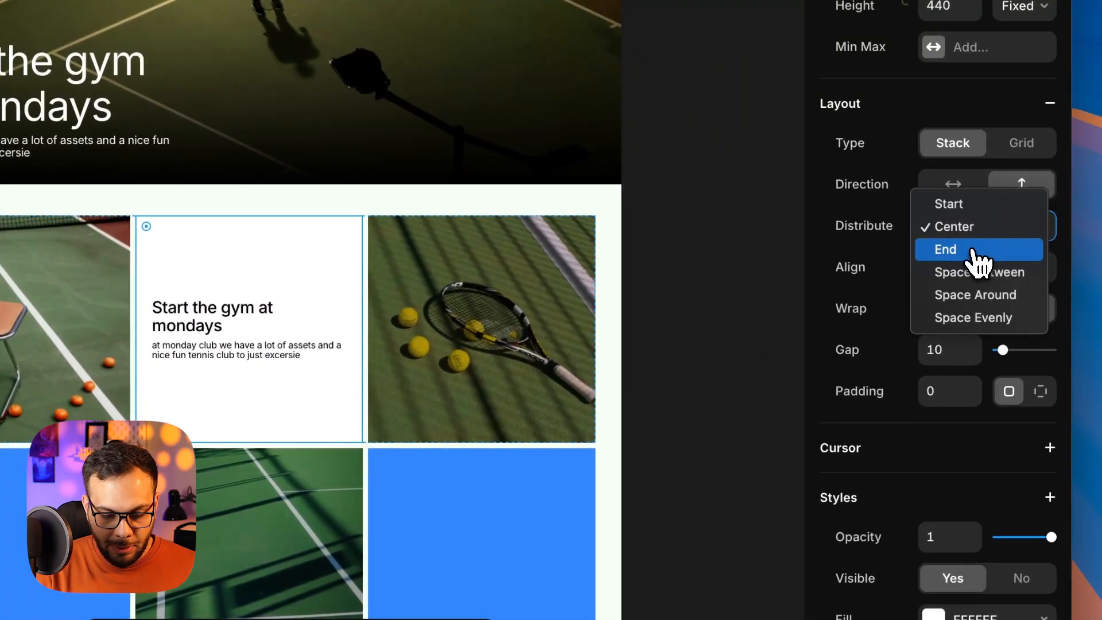
{"action": "left_click", "coordinate": [972, 250]}
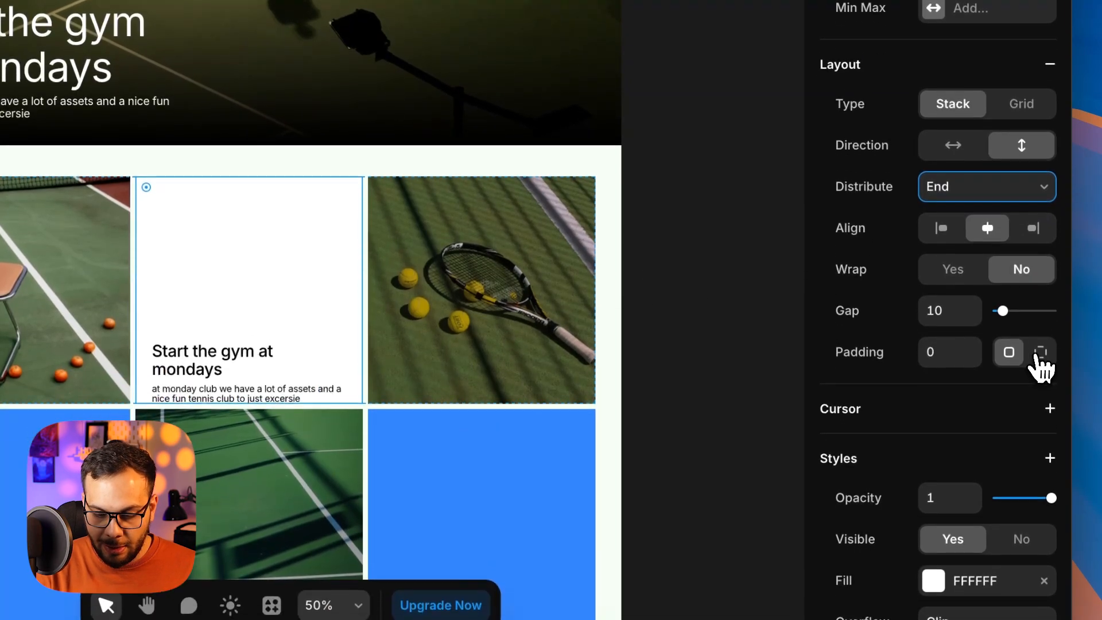
{"action": "left_click", "coordinate": [1040, 391]}
{"action": "left_click", "coordinate": [1005, 393]}
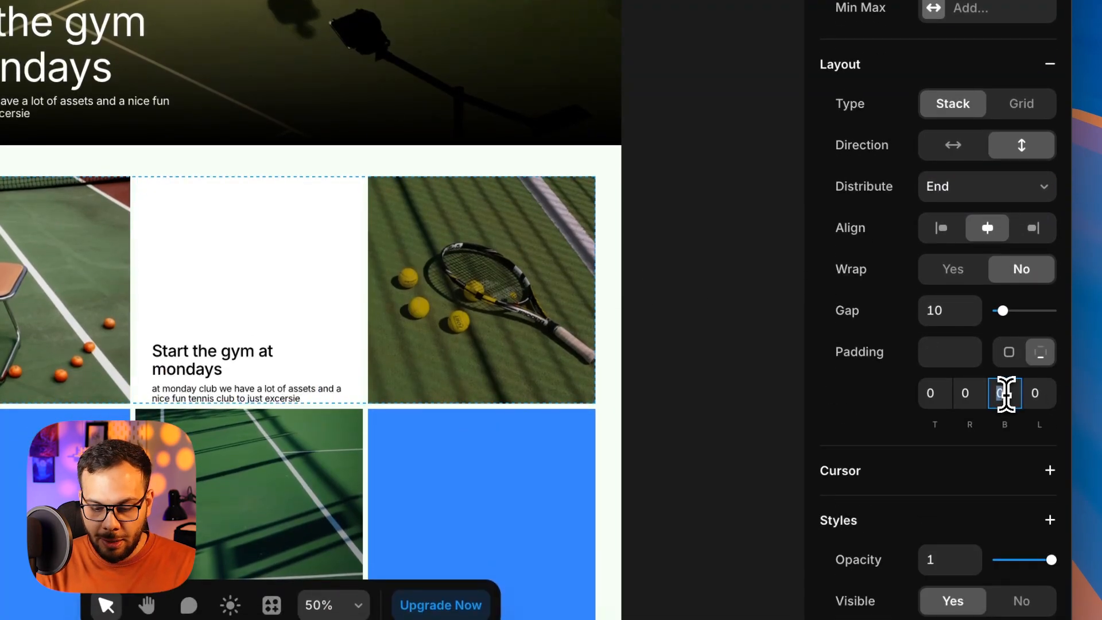
{"action": "type", "text": "32"}
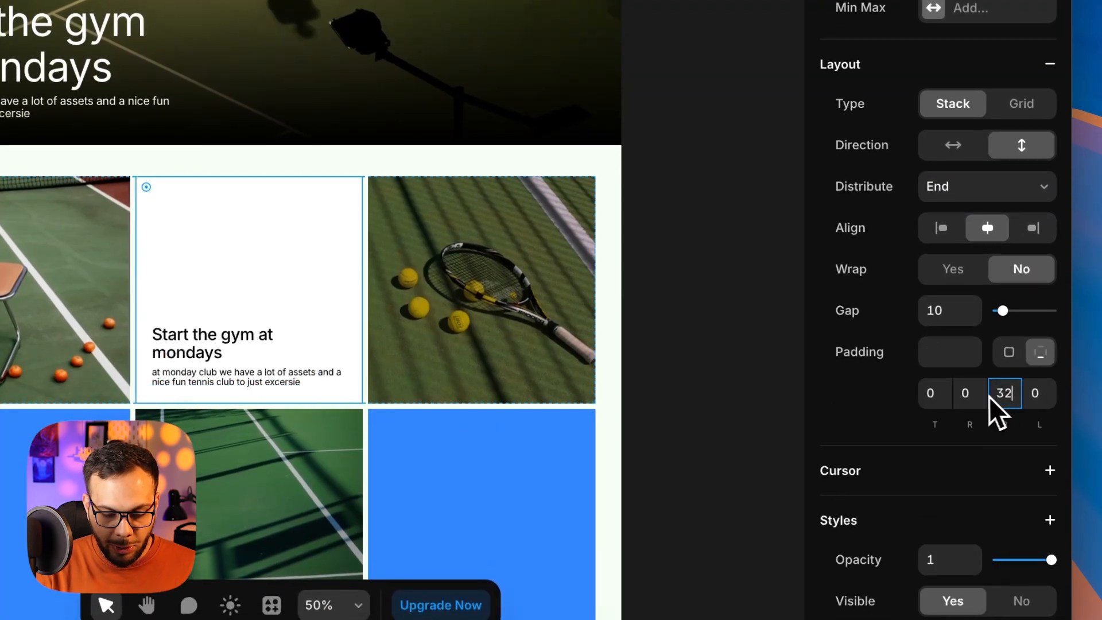
{"action": "left_click", "coordinate": [698, 279]}
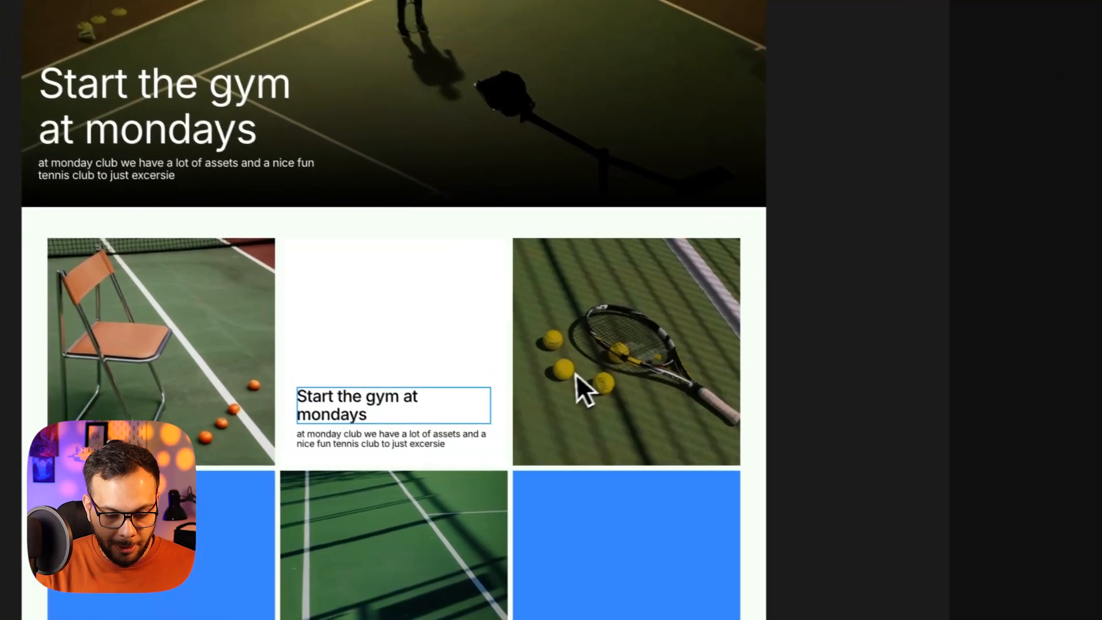
Step: Copy the finished text card and paste it to replace both blue frames in the second row
{"action": "left_click", "coordinate": [396, 261]}
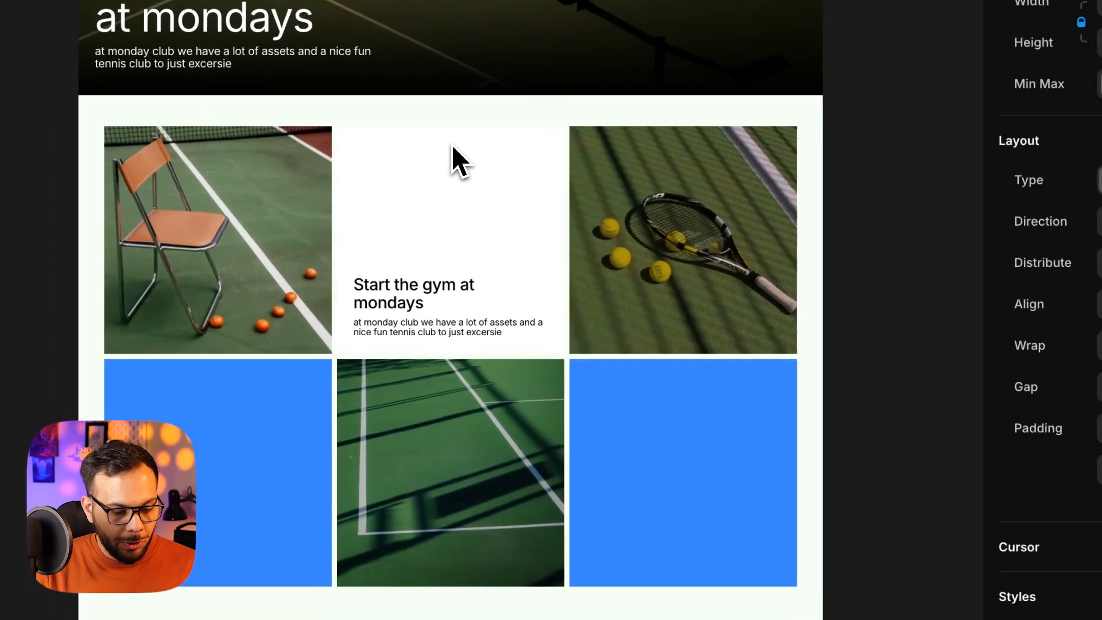
{"action": "key", "text": "super+c"}
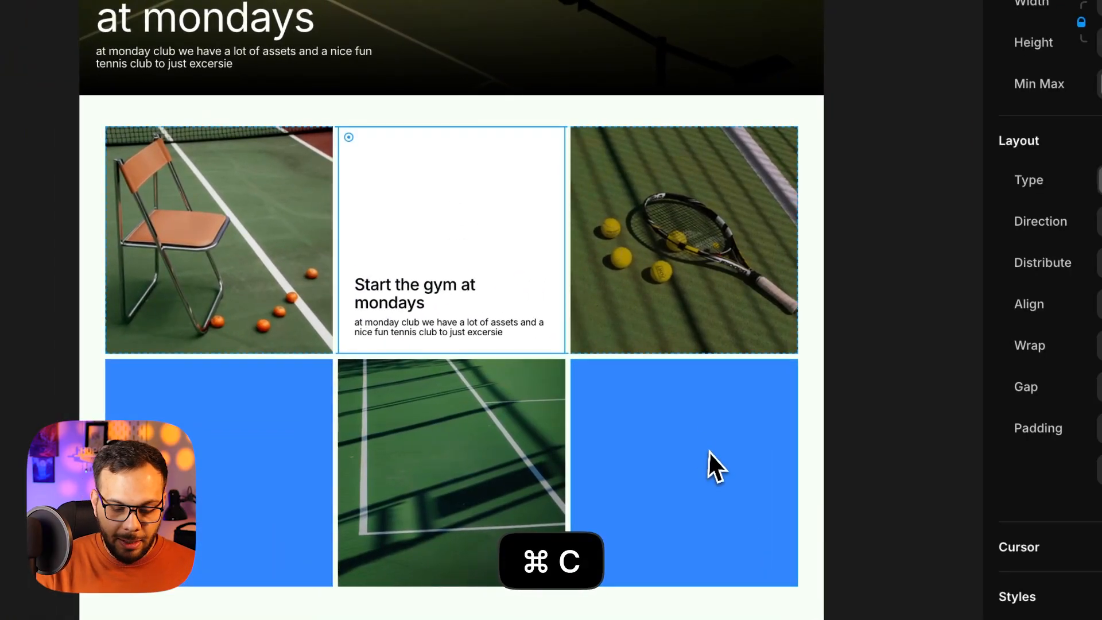
{"action": "left_click", "coordinate": [714, 456]}
{"action": "key", "text": "super+shift+v"}
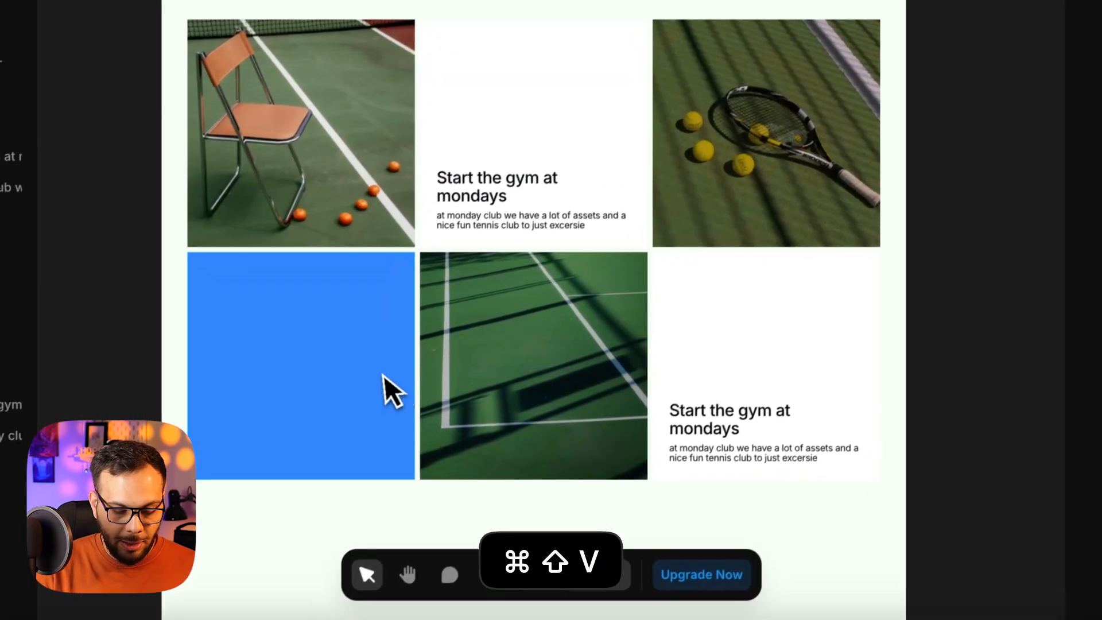
{"action": "left_click", "coordinate": [238, 486]}
{"action": "key", "text": "super+shift+v"}
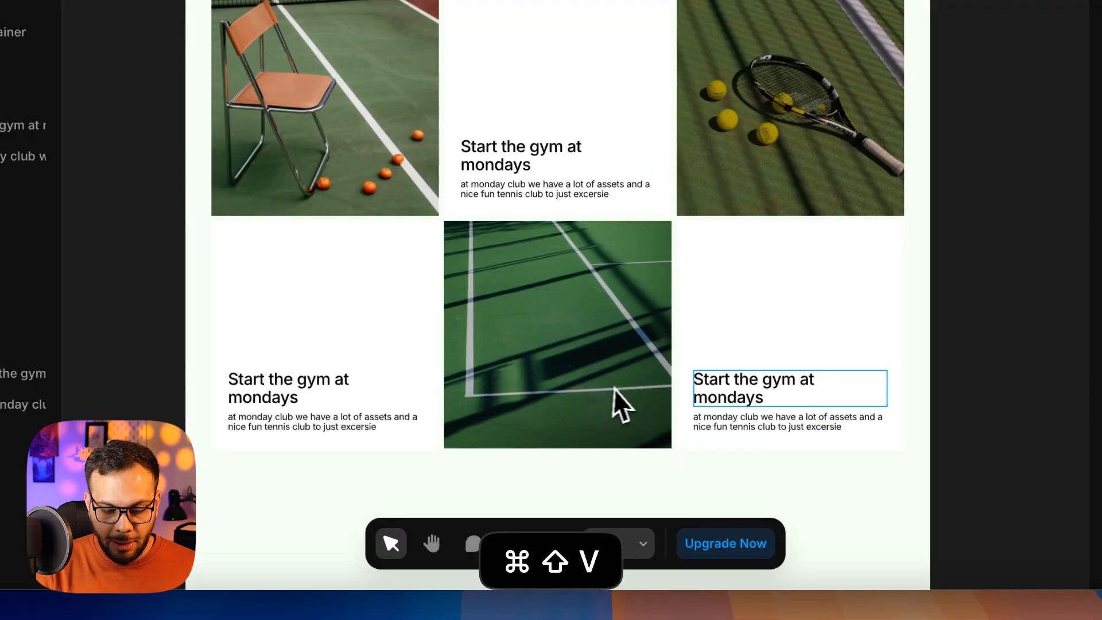
Step: Replace the heading of the second row's right card with "Tennis Club"
{"action": "left_click", "coordinate": [743, 386]}
{"action": "double_click", "coordinate": [741, 380]}
{"action": "key", "text": "super+a"}
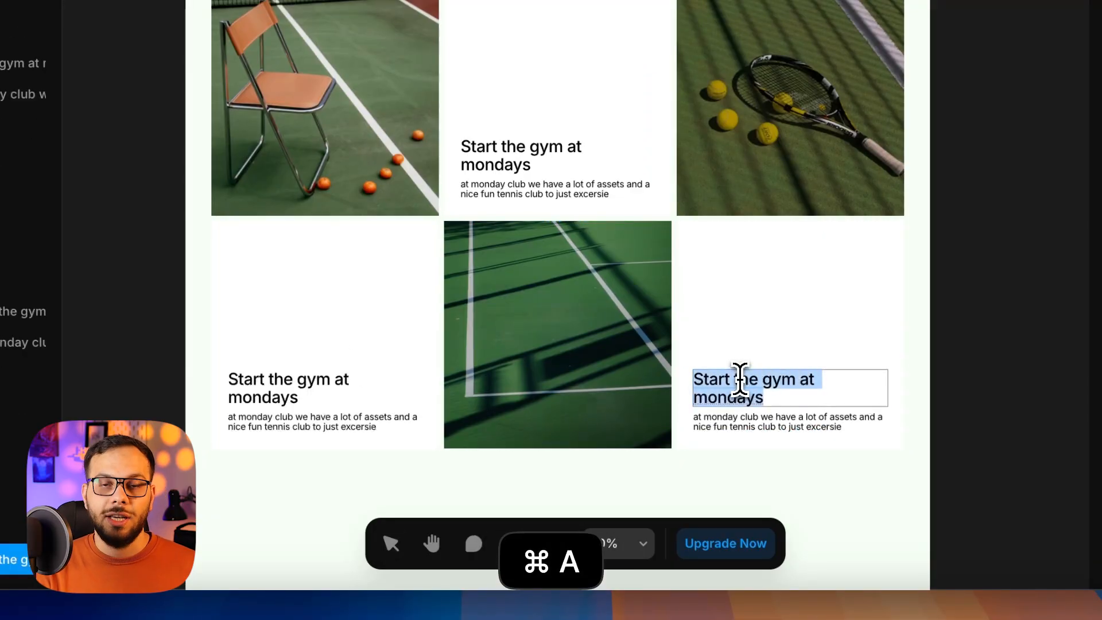
{"action": "type", "text": "Tennis Club"}
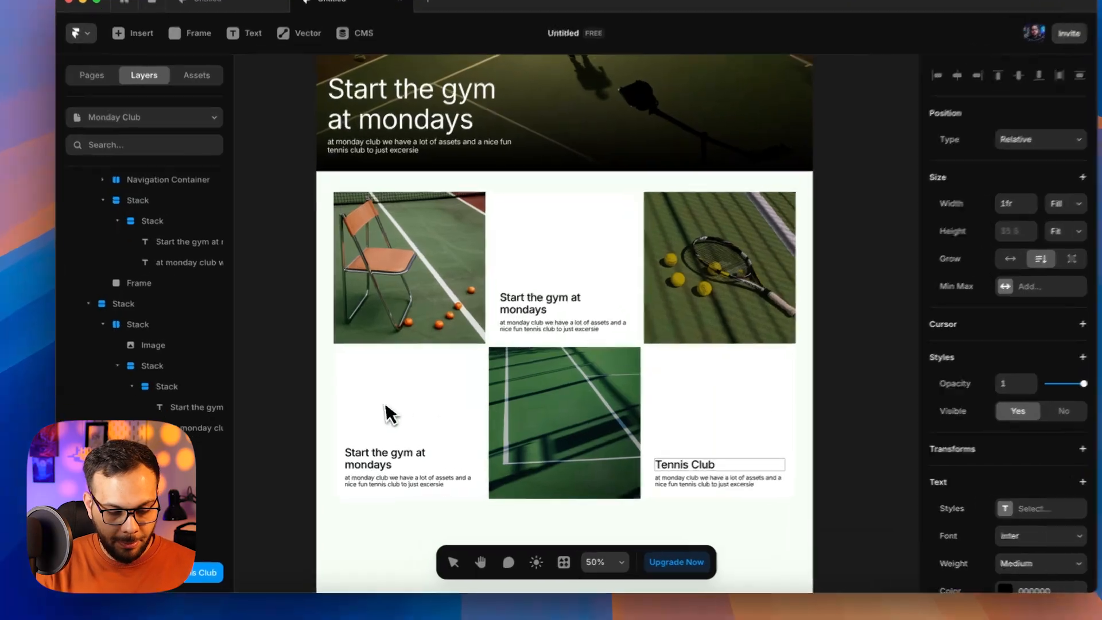
{"action": "left_click", "coordinate": [307, 413]}
Step: Replace the heading of the second row's left card with "At monday we love to see beautiful people"
{"action": "left_click", "coordinate": [368, 458]}
{"action": "double_click", "coordinate": [369, 459]}
{"action": "key", "text": "super+a"}
{"action": "type", "text": "At mon"}
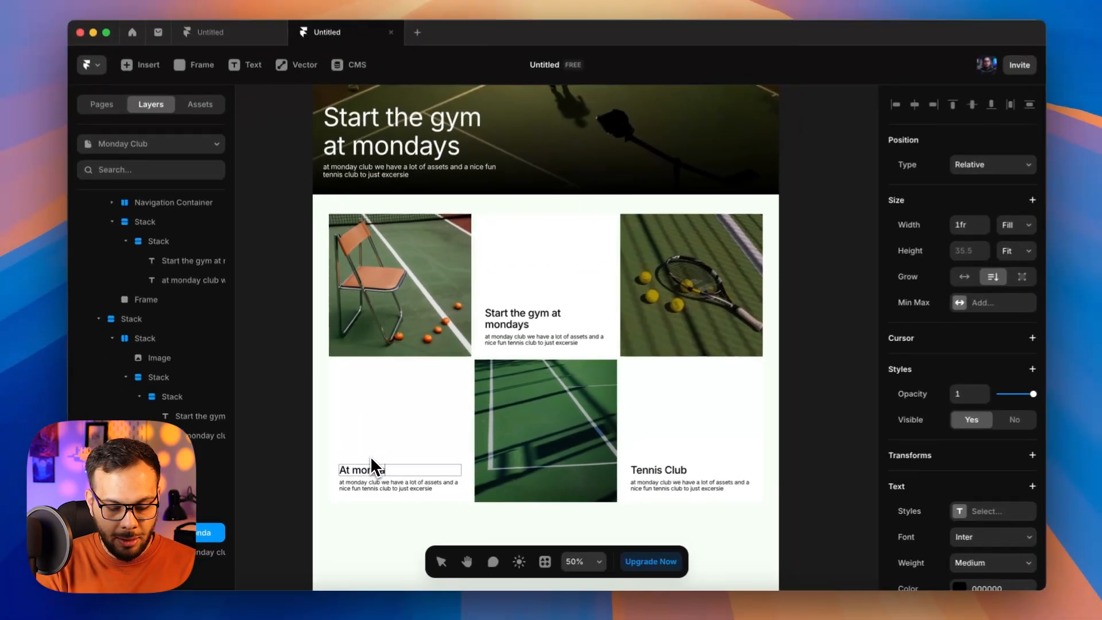
{"action": "type", "text": "day we love to"}
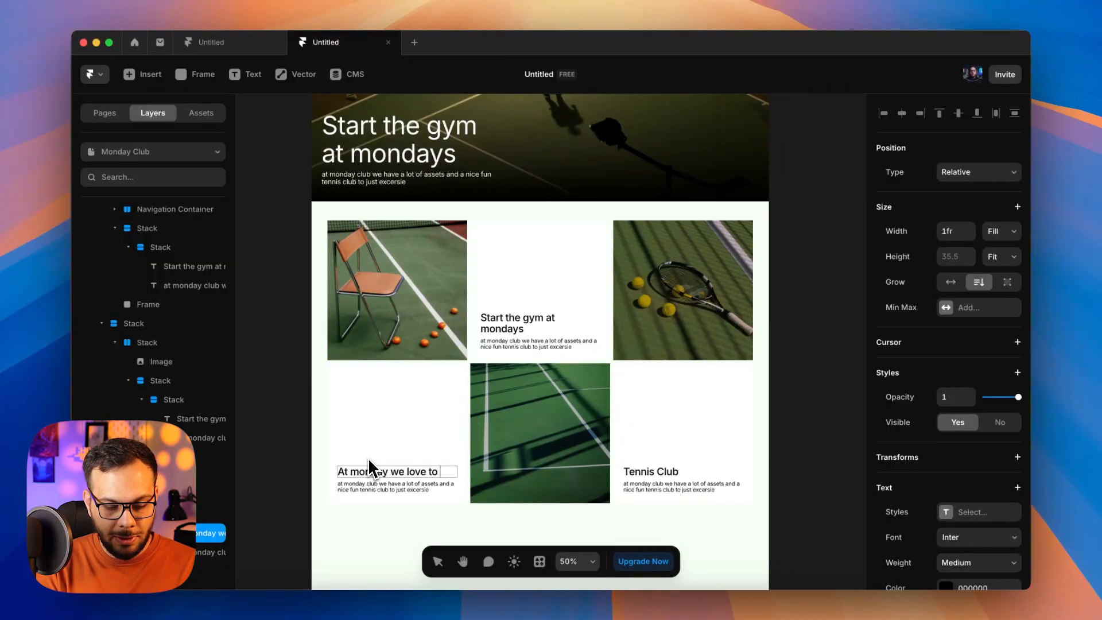
{"action": "type", "text": " see"}
{"action": "key", "text": "BackSpace"}
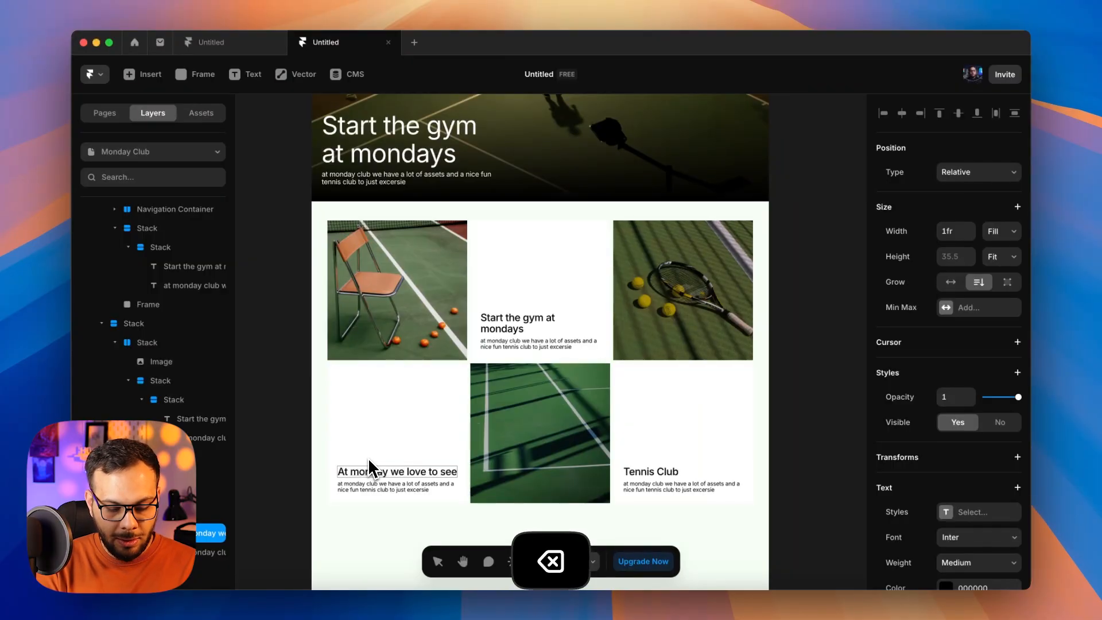
{"action": "type", "text": "beau"}
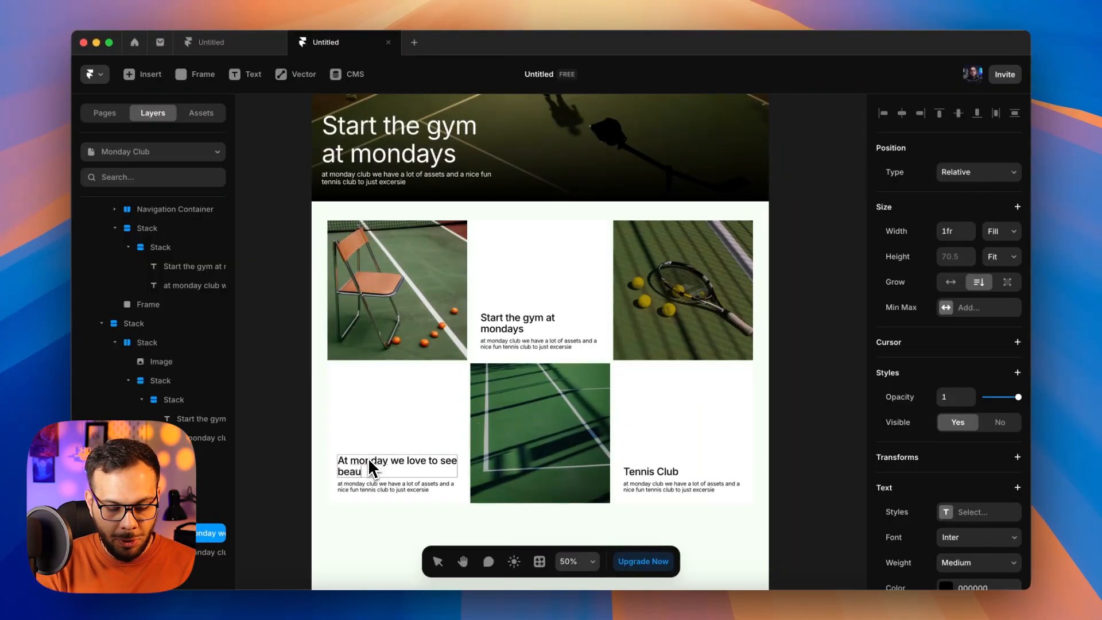
{"action": "type", "text": "tiful people"}
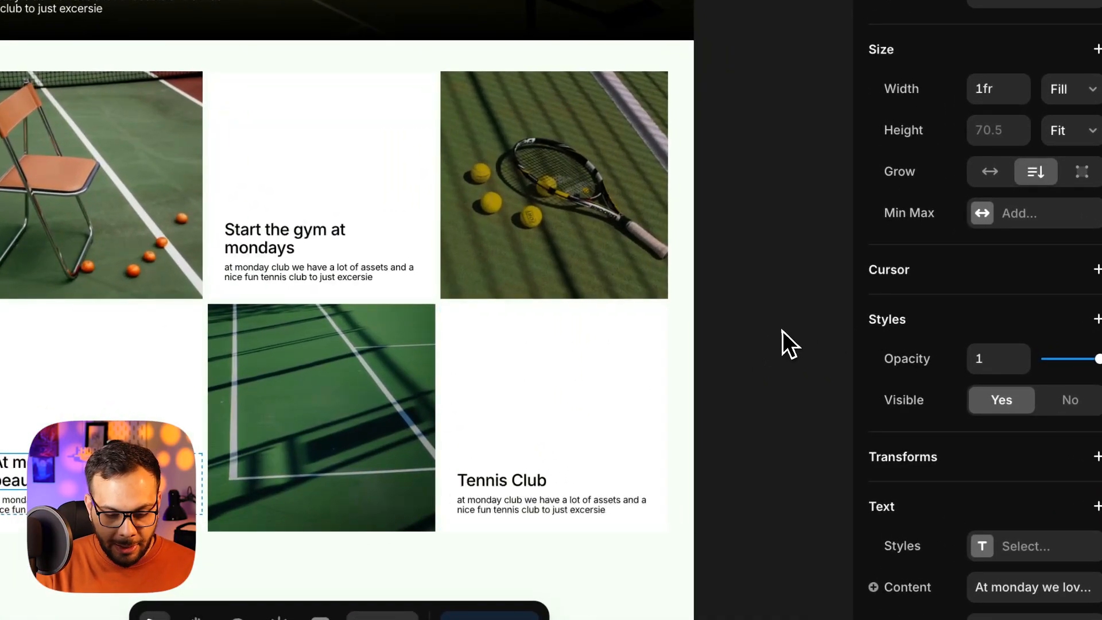
{"action": "left_click", "coordinate": [783, 330]}
Step: Draw an 11 × 11 square frame in the second row's left card and set its position type to Absolute
{"action": "scroll", "coordinate": [616, 300], "scroll_direction": "down", "scroll_amount": 4}
{"action": "scroll", "coordinate": [564, 330], "scroll_direction": "up", "scroll_amount": 4}
{"action": "scroll", "coordinate": [565, 333], "scroll_direction": "up", "scroll_amount": 2}
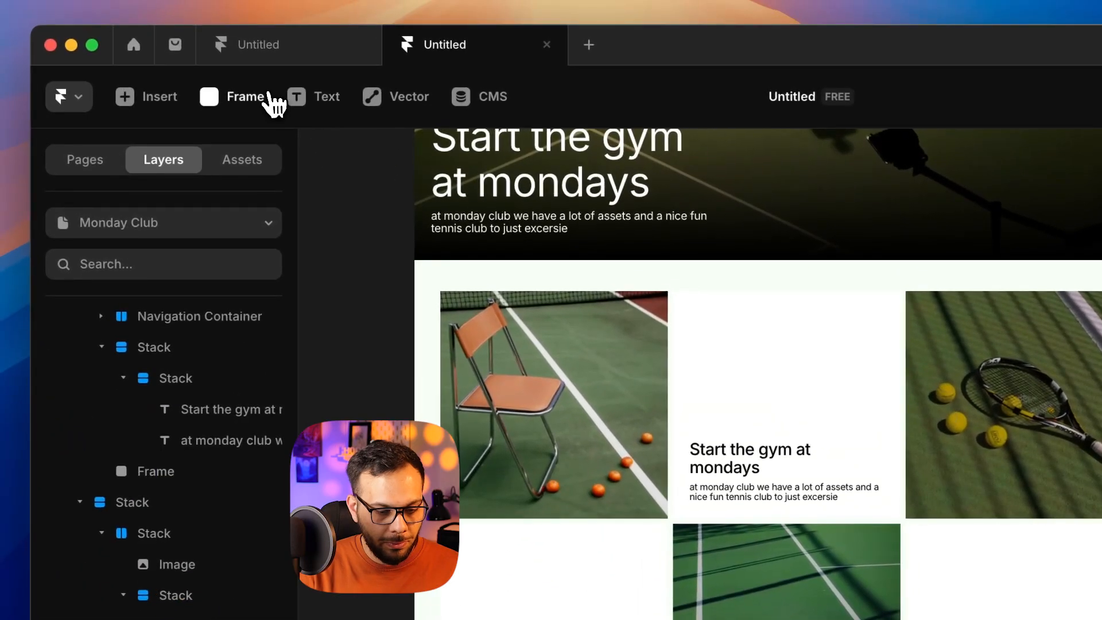
{"action": "left_click", "coordinate": [270, 96]}
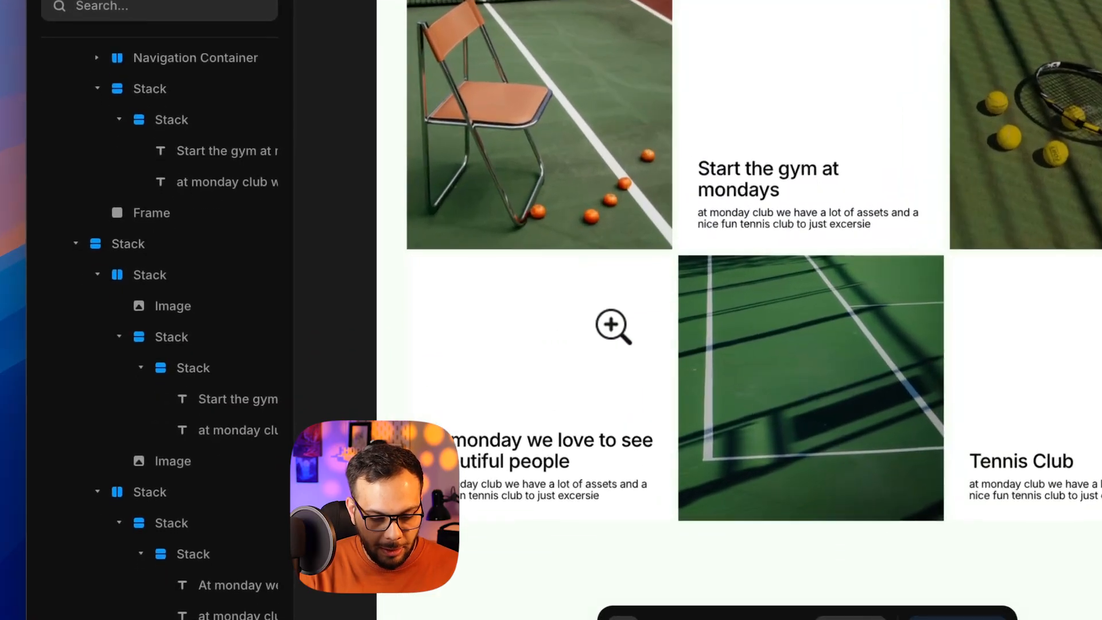
{"action": "scroll", "coordinate": [616, 585], "scroll_direction": "up", "scroll_amount": 3}
{"action": "left_click_drag", "start_coordinate": [648, 231], "coordinate": [659, 244]}
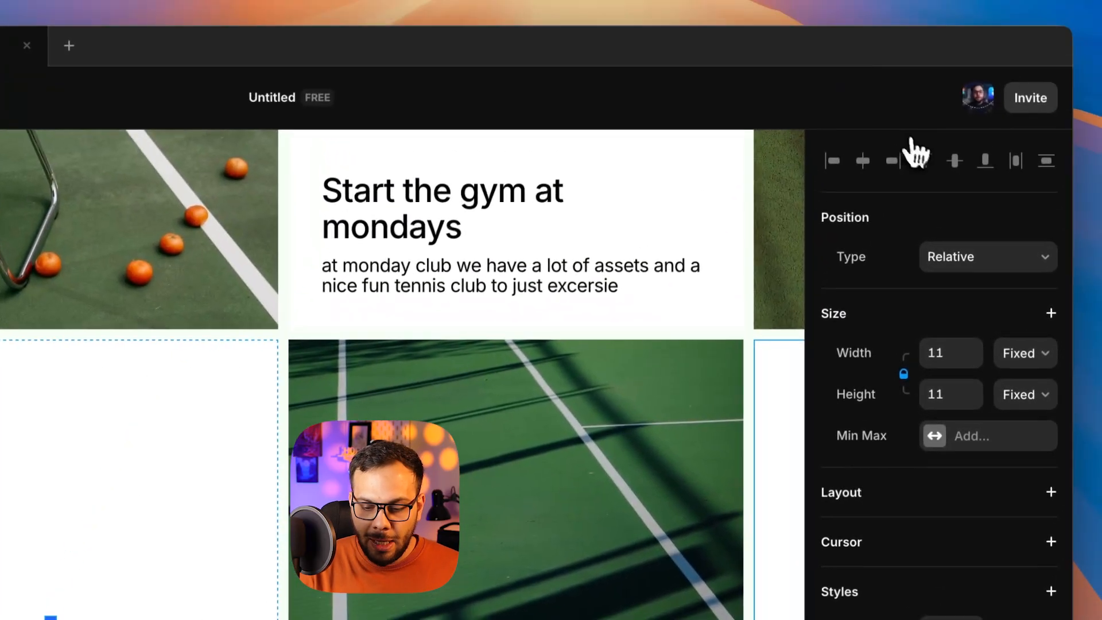
{"action": "left_click", "coordinate": [997, 263]}
{"action": "left_click", "coordinate": [977, 239]}
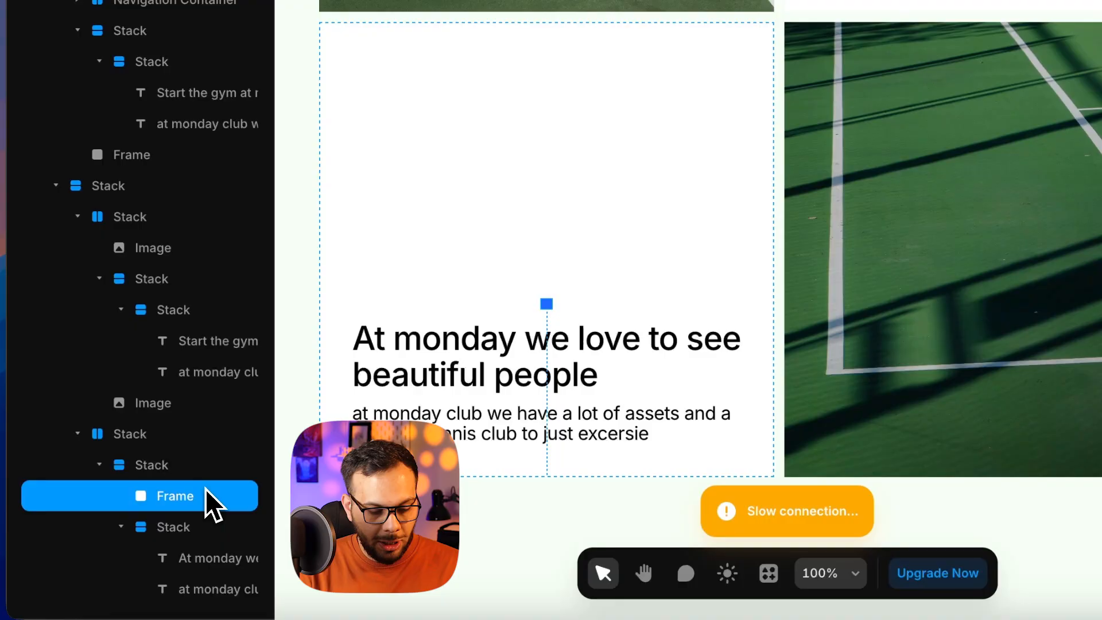
Step: Duplicate the small blue square twice, offsetting the first copy diagonally above the original
{"action": "key", "text": "super+d"}
{"action": "left_click_drag", "start_coordinate": [548, 304], "coordinate": [560, 282]}
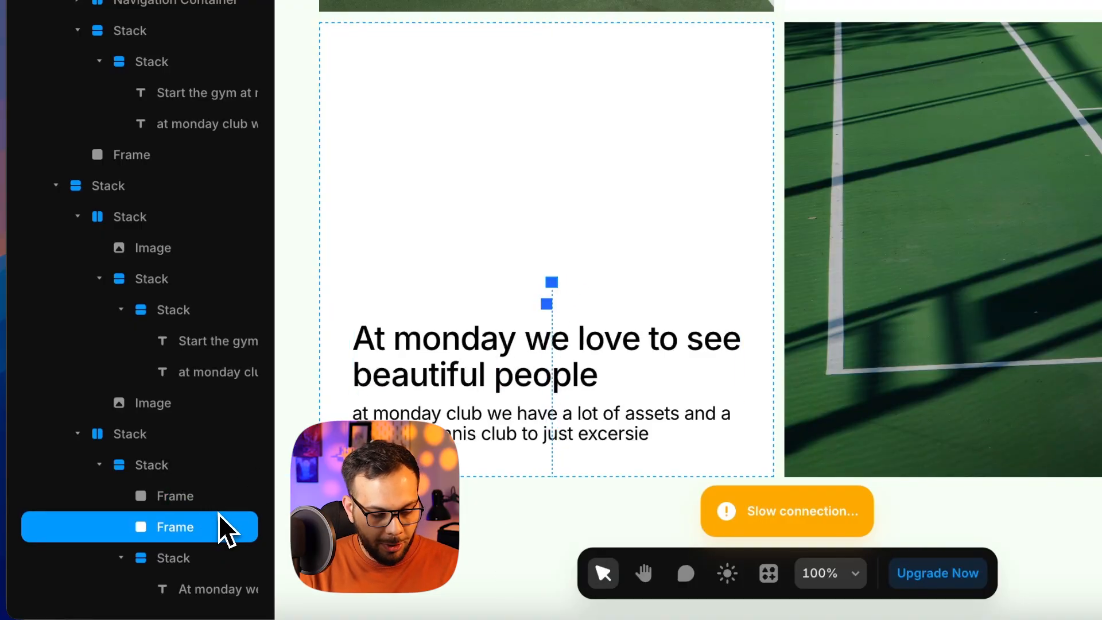
{"action": "key", "text": "super+d"}
Step: Select all three small squares and move them together to the upper-right corner of the left card
{"action": "left_click", "coordinate": [195, 518], "text": "shift"}
{"action": "left_click", "coordinate": [198, 508], "text": "shift"}
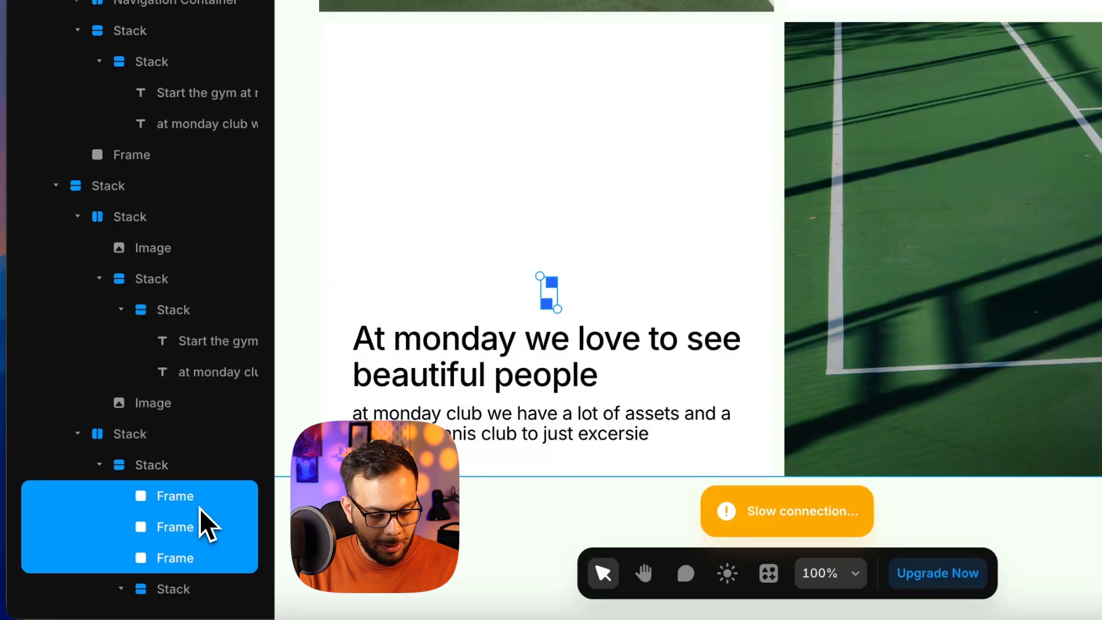
{"action": "right_click", "coordinate": [198, 501]}
{"action": "left_click", "coordinate": [237, 408]}
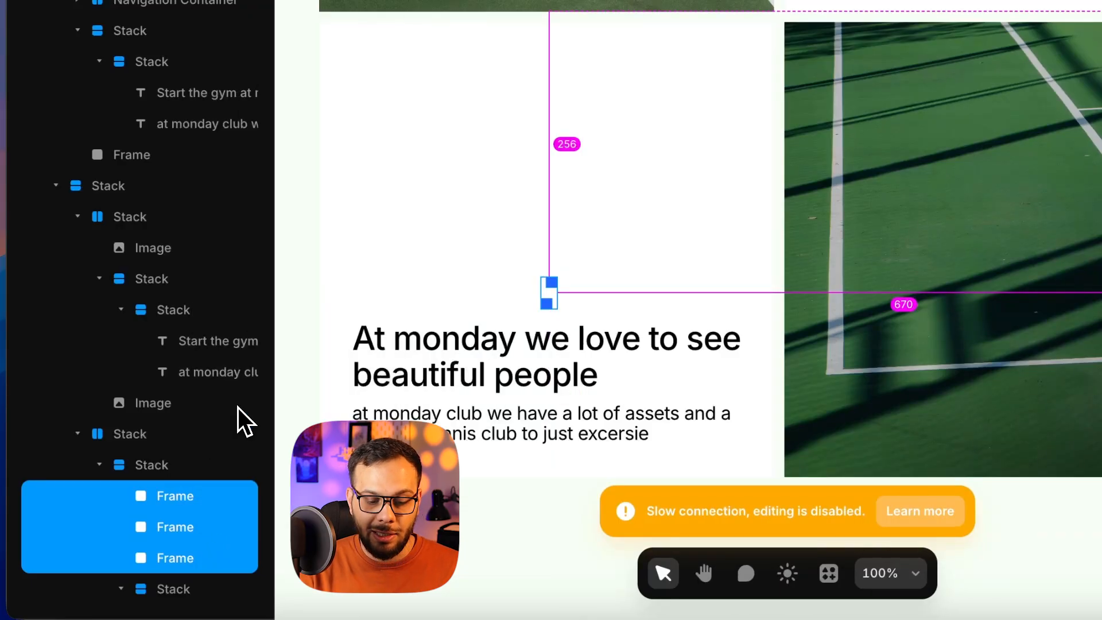
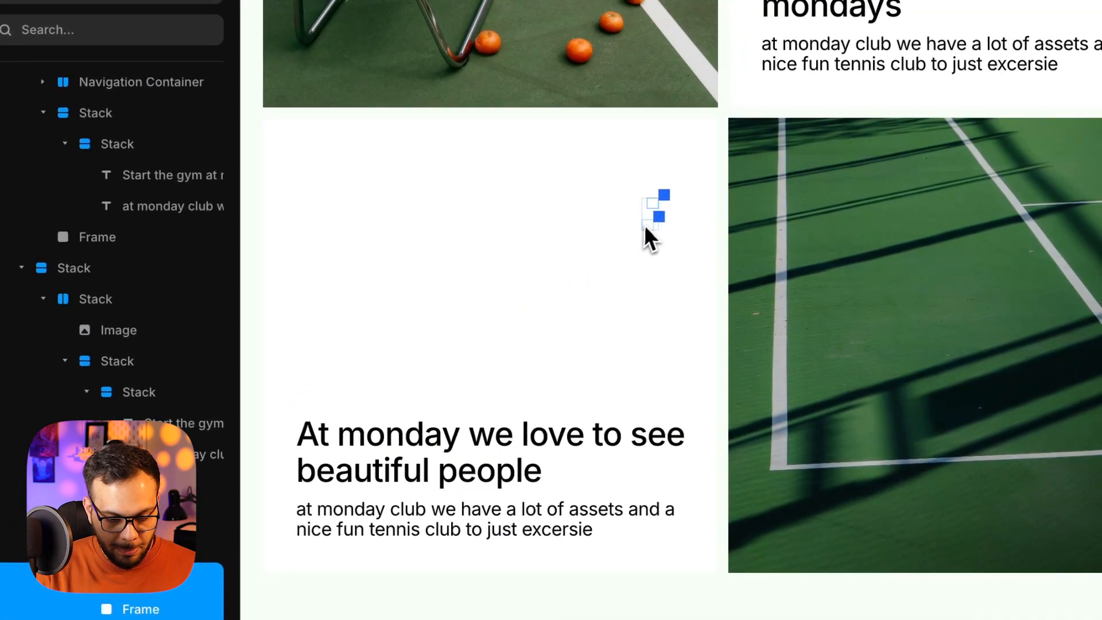
{"action": "left_click_drag", "start_coordinate": [645, 227], "coordinate": [683, 166]}
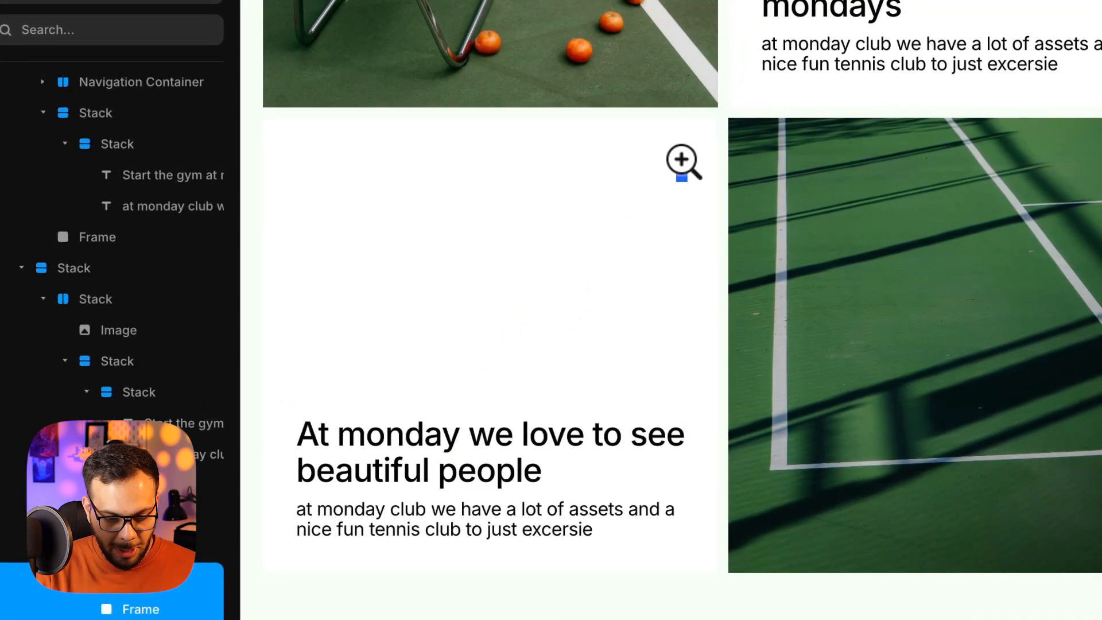
{"action": "scroll", "coordinate": [683, 166], "scroll_direction": "up", "scroll_amount": 5}
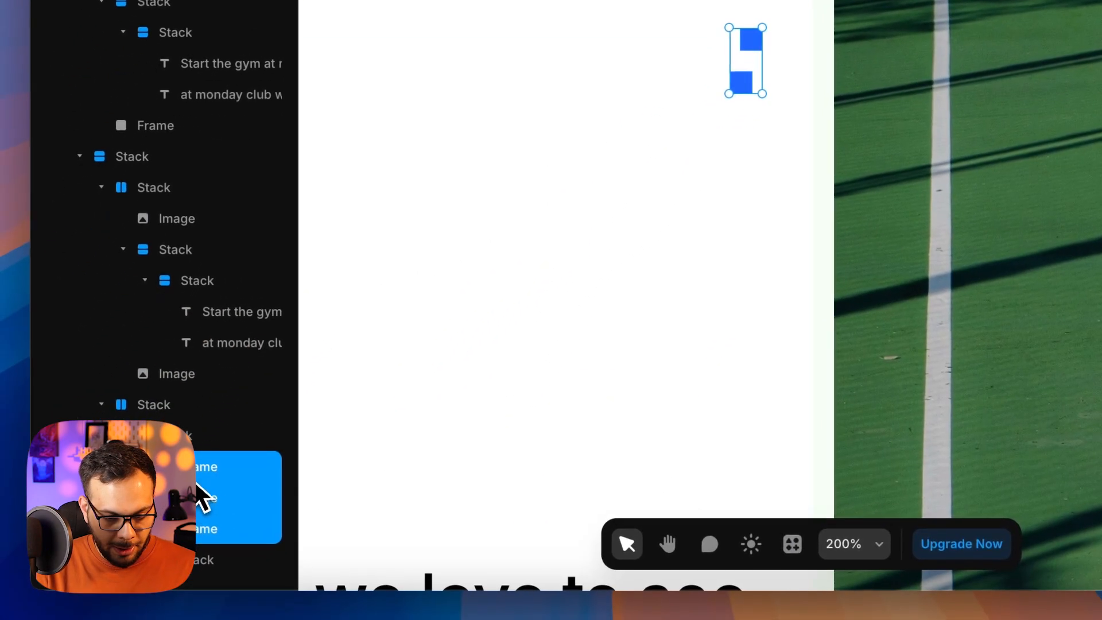
Step: Move the third square above the other two, at 10 from the card's top and 33 from its right edge
{"action": "left_click", "coordinate": [139, 606]}
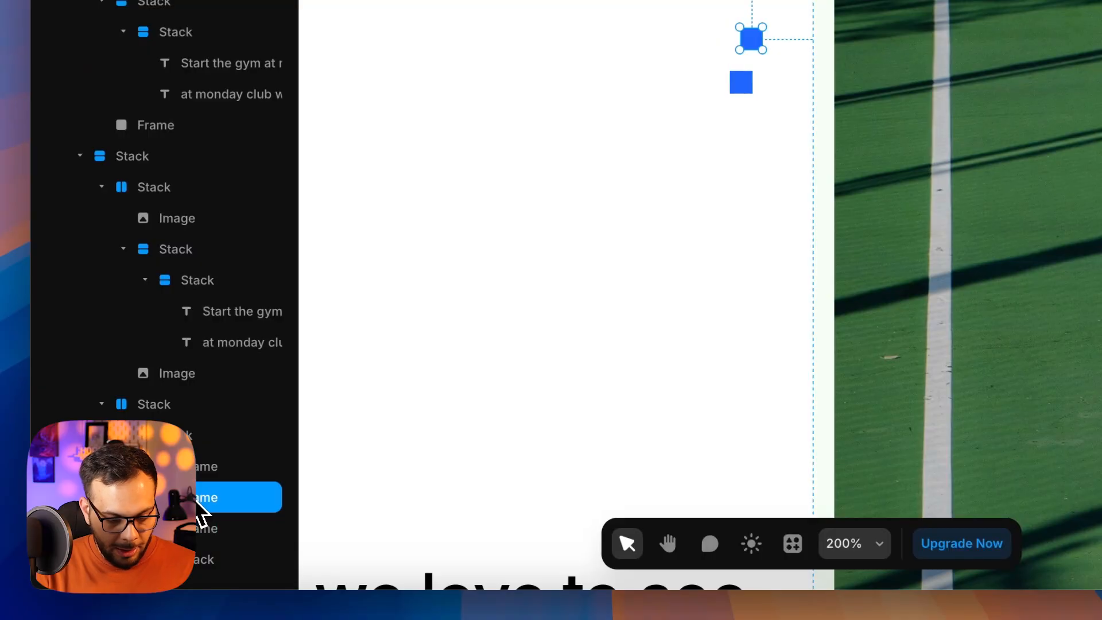
{"action": "left_click", "coordinate": [201, 528]}
{"action": "key", "text": "shift+Left"}
{"action": "key", "text": "shift+Left"}
{"action": "key", "text": "shift+Left"}
{"action": "key", "text": "shift+Left"}
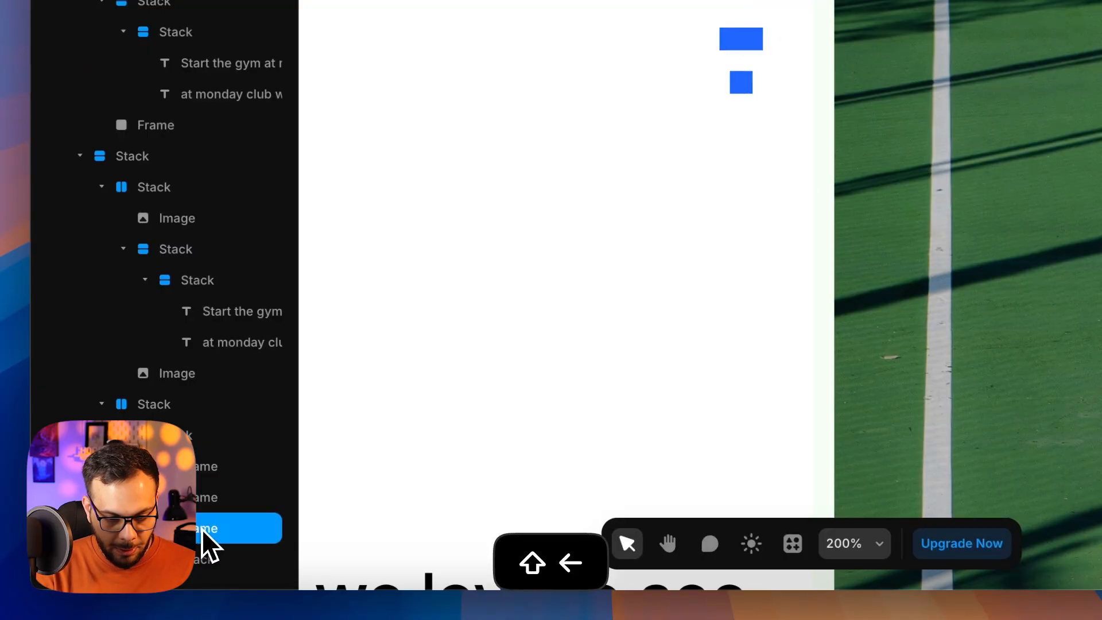
{"action": "key", "text": "shift+Up"}
{"action": "key", "text": "shift+Up"}
{"action": "key", "text": "shift+Right"}
{"action": "key", "text": "shift+Right"}
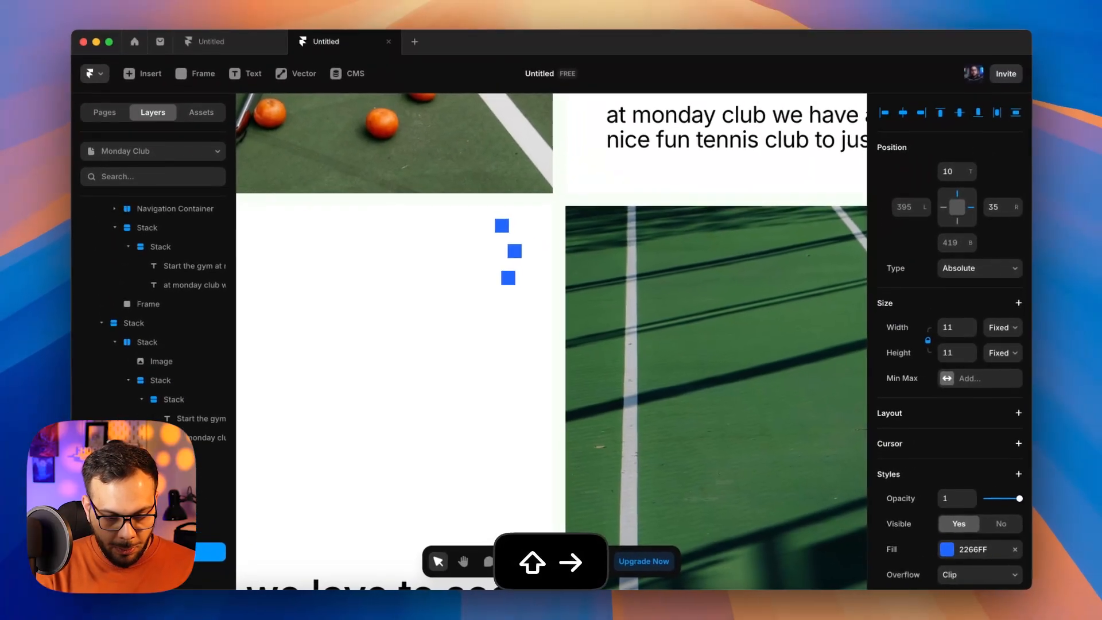
{"action": "key", "text": "shift+Left"}
{"action": "key", "text": "Right"}
{"action": "key", "text": "Right"}
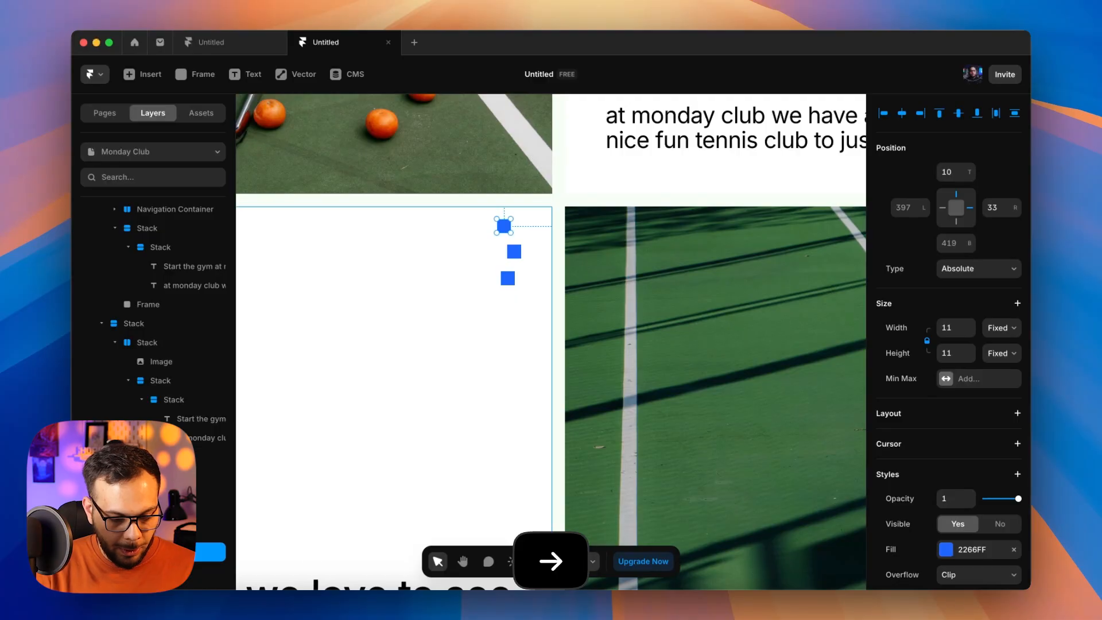
Step: Shift the middle square outward to 16 from the card's right edge to form an arrow shape
{"action": "left_click", "coordinate": [181, 524], "text": "shift"}
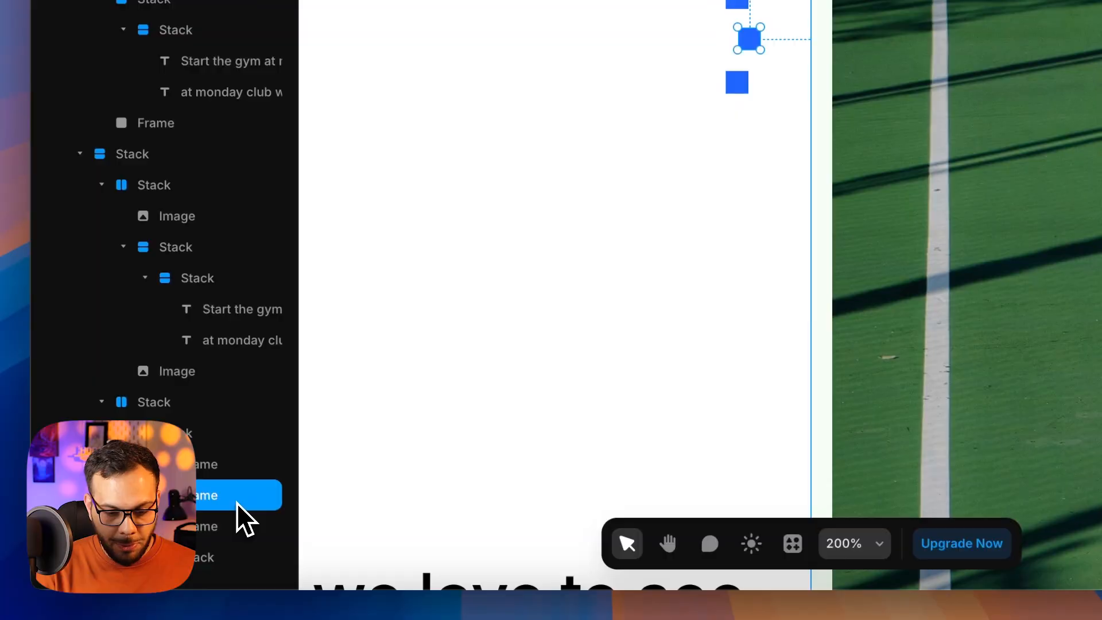
{"action": "key", "text": "Right"}
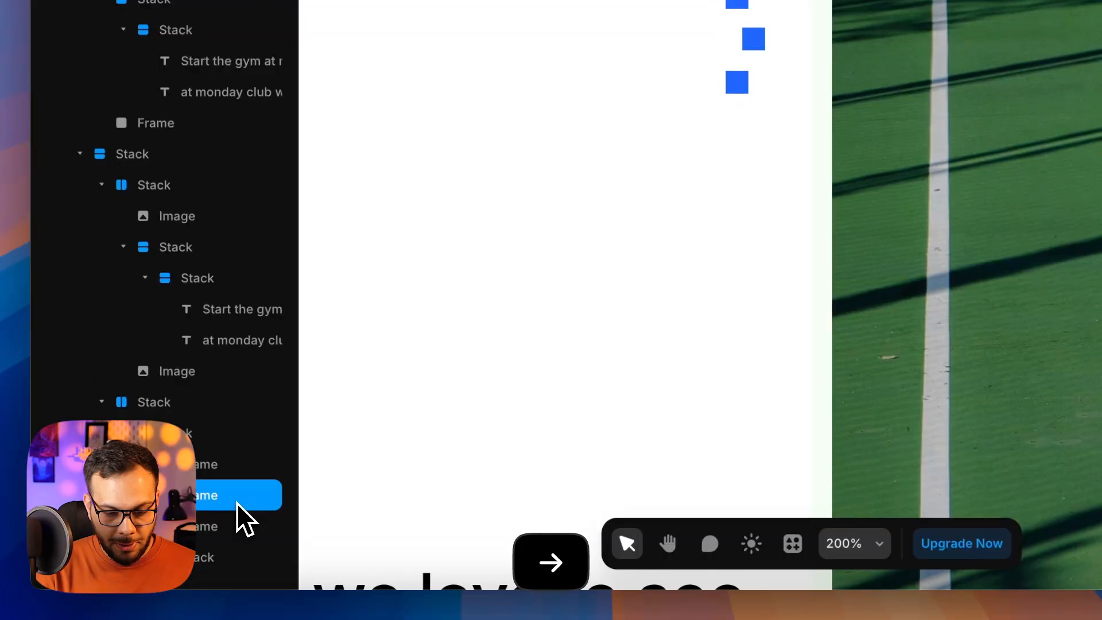
{"action": "key", "text": "Right"}
{"action": "key", "text": "Right"}
{"action": "key", "text": "Right"}
{"action": "key", "text": "Right"}
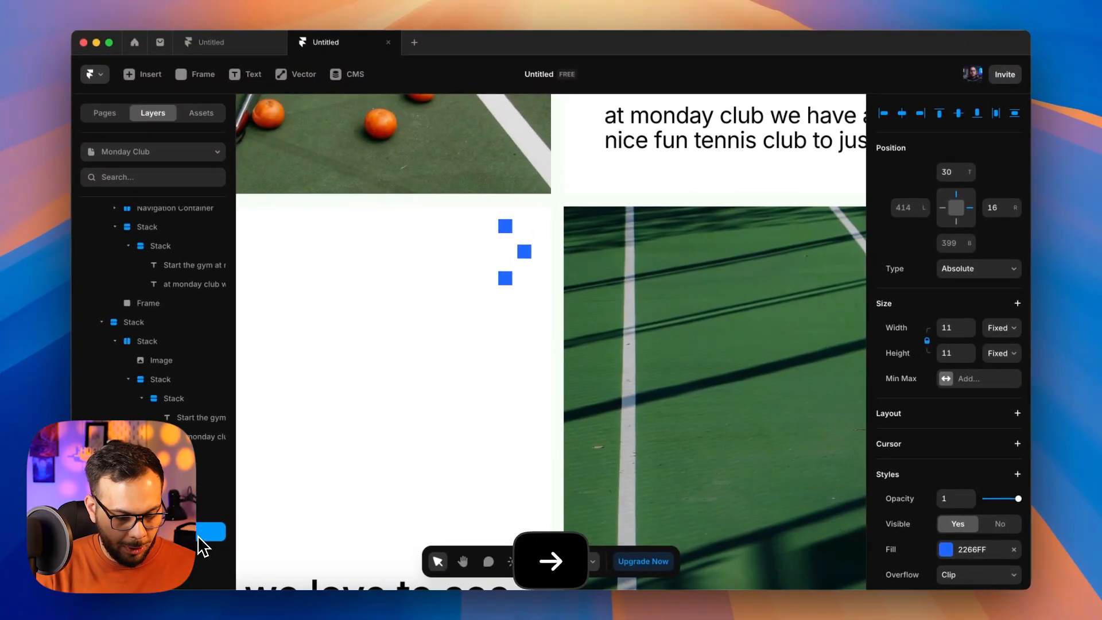
Step: Set the fill of all three small squares to black 000000
{"action": "left_click", "coordinate": [189, 512]}
{"action": "left_click", "coordinate": [187, 550], "text": "shift"}
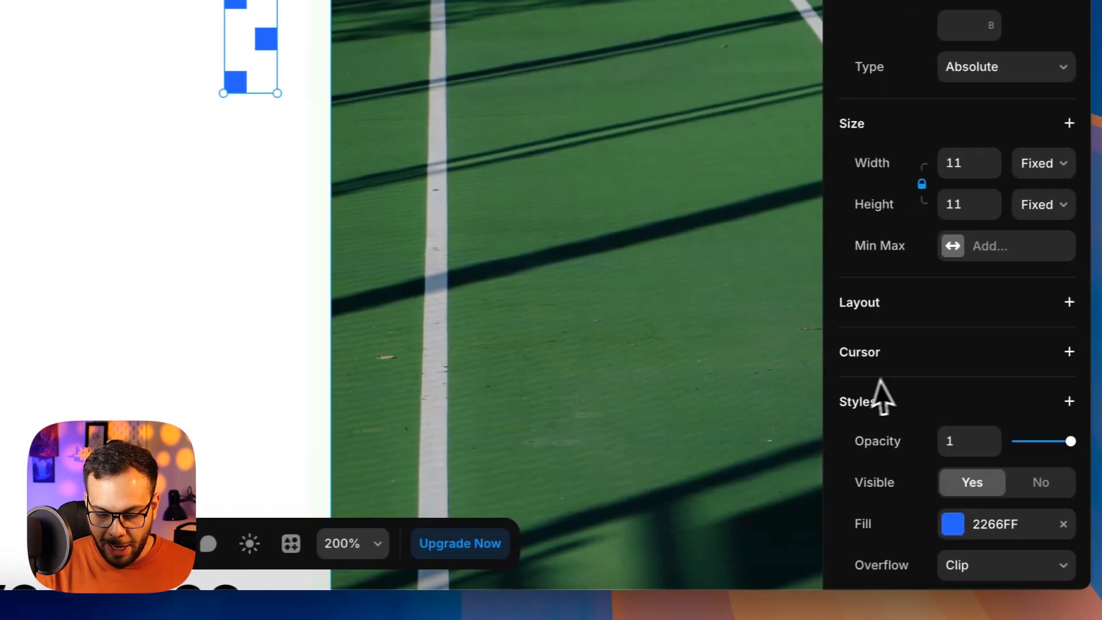
{"action": "left_click", "coordinate": [933, 524]}
{"action": "type", "text": "000000"}
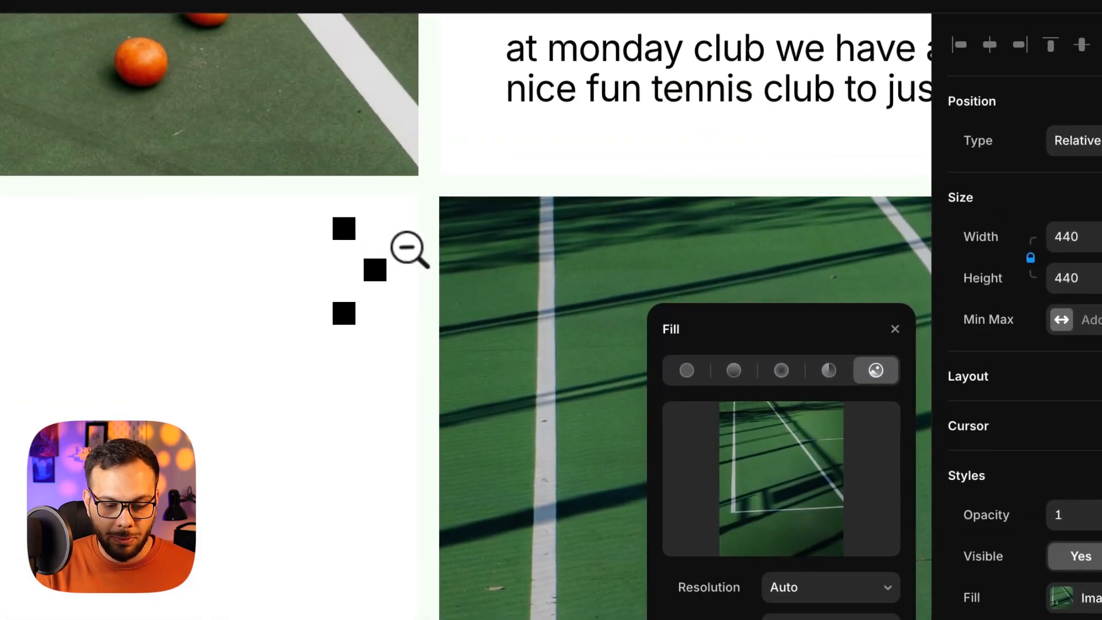
{"action": "left_click", "coordinate": [379, 242], "text": "alt"}
{"action": "left_click", "coordinate": [894, 329]}
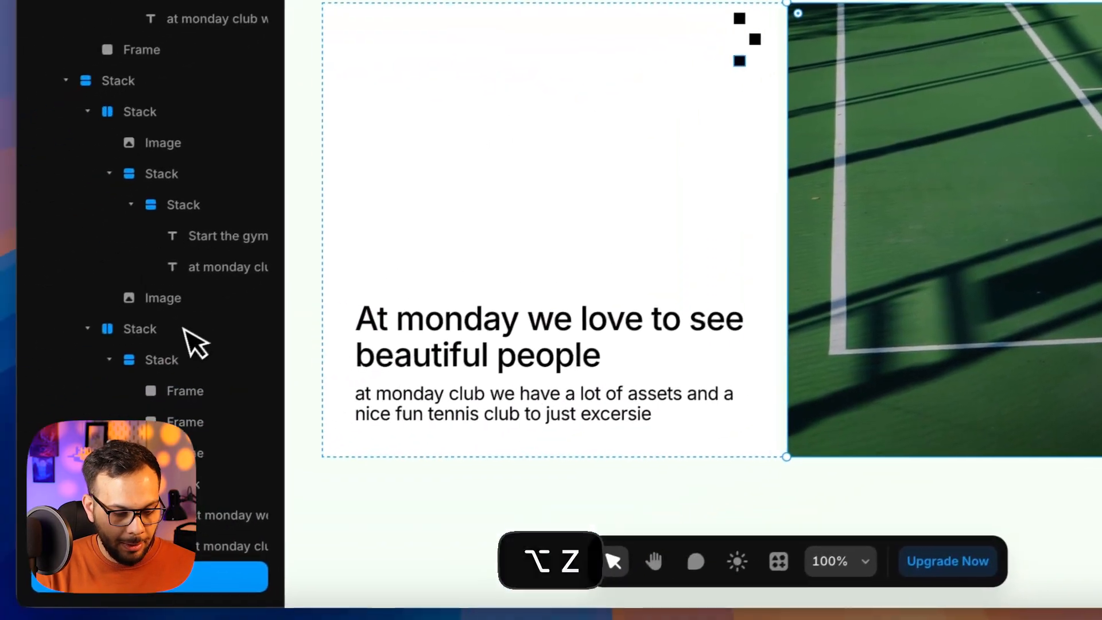
Step: Wrap the three black squares in a frame and set that frame's position type to Absolute
{"action": "left_click", "coordinate": [190, 360]}
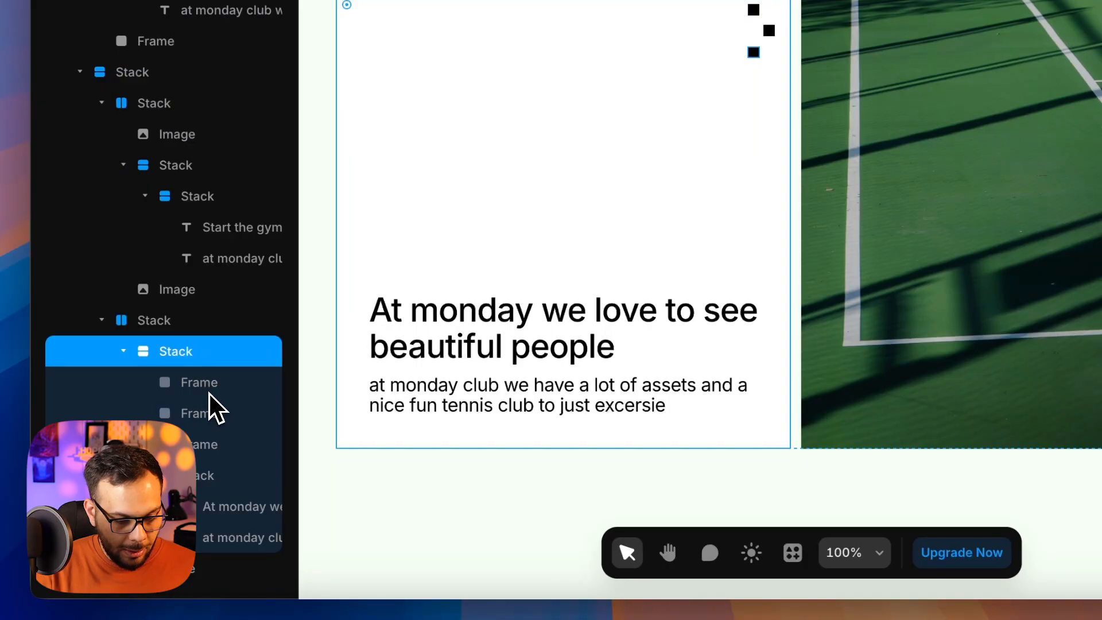
{"action": "left_click", "coordinate": [194, 392]}
{"action": "left_click", "coordinate": [206, 453], "text": "shift"}
{"action": "right_click", "coordinate": [230, 426]}
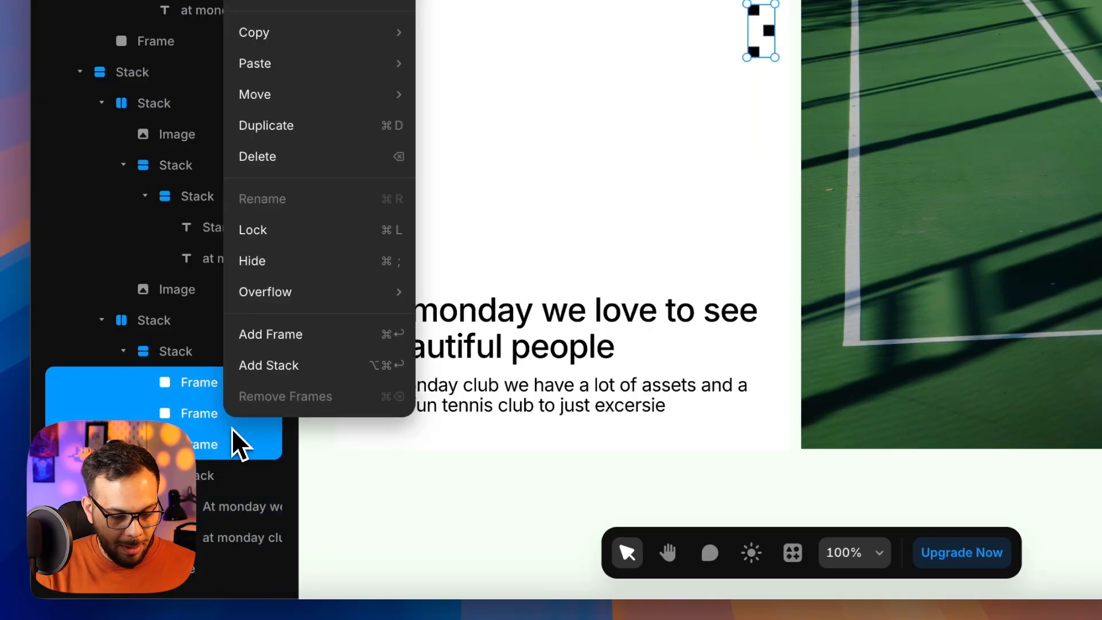
{"action": "left_click", "coordinate": [287, 362]}
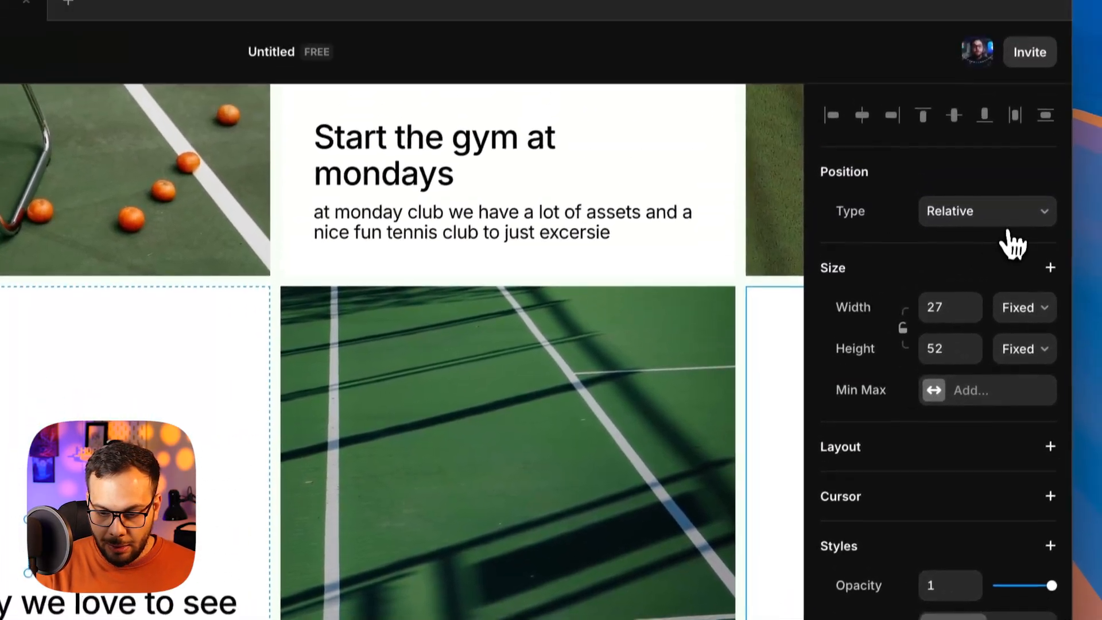
{"action": "left_click", "coordinate": [1006, 213]}
{"action": "left_click", "coordinate": [998, 230]}
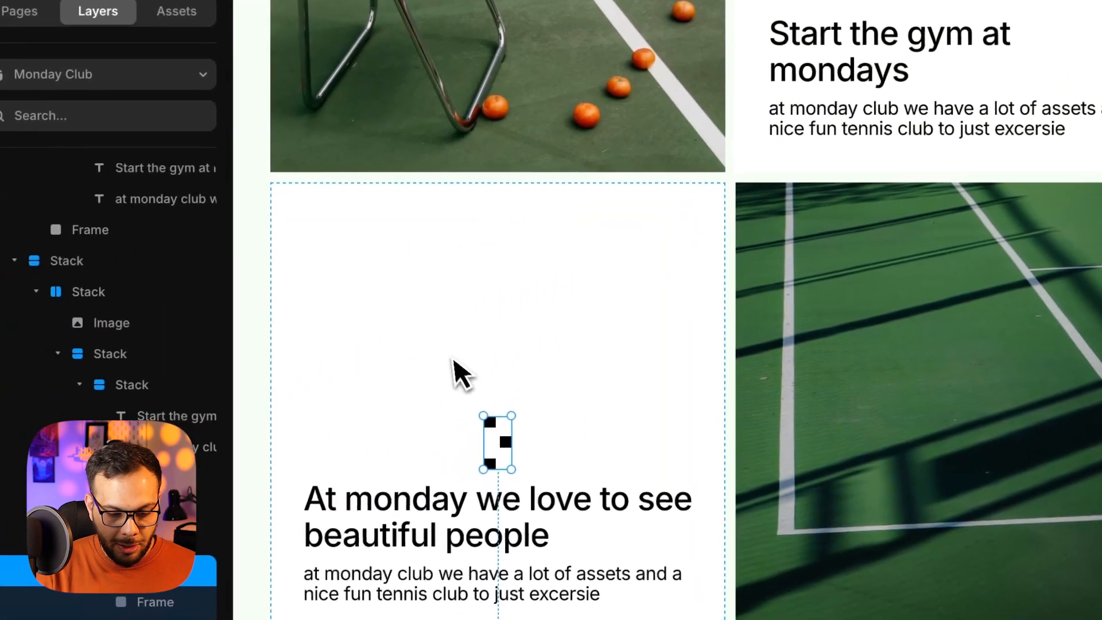
Step: Move the arrow frame to the left card's upper-right corner, 26 from the top and 27 from the right
{"action": "left_click_drag", "start_coordinate": [497, 433], "coordinate": [563, 317]}
{"action": "key", "text": "super+z"}
{"action": "left_click", "coordinate": [503, 436]}
{"action": "key", "text": "shift+Right"}
{"action": "key", "text": "shift+Right"}
{"action": "key", "text": "shift+Right"}
{"action": "key", "text": "shift+Right"}
{"action": "key", "text": "shift+Right"}
{"action": "key", "text": "shift+Right"}
{"action": "key", "text": "shift+Right"}
{"action": "key", "text": "shift+Right"}
{"action": "key", "text": "shift+Right"}
{"action": "key", "text": "shift+Right"}
{"action": "key", "text": "shift+Right"}
{"action": "key", "text": "shift+Right"}
{"action": "key", "text": "shift+Right"}
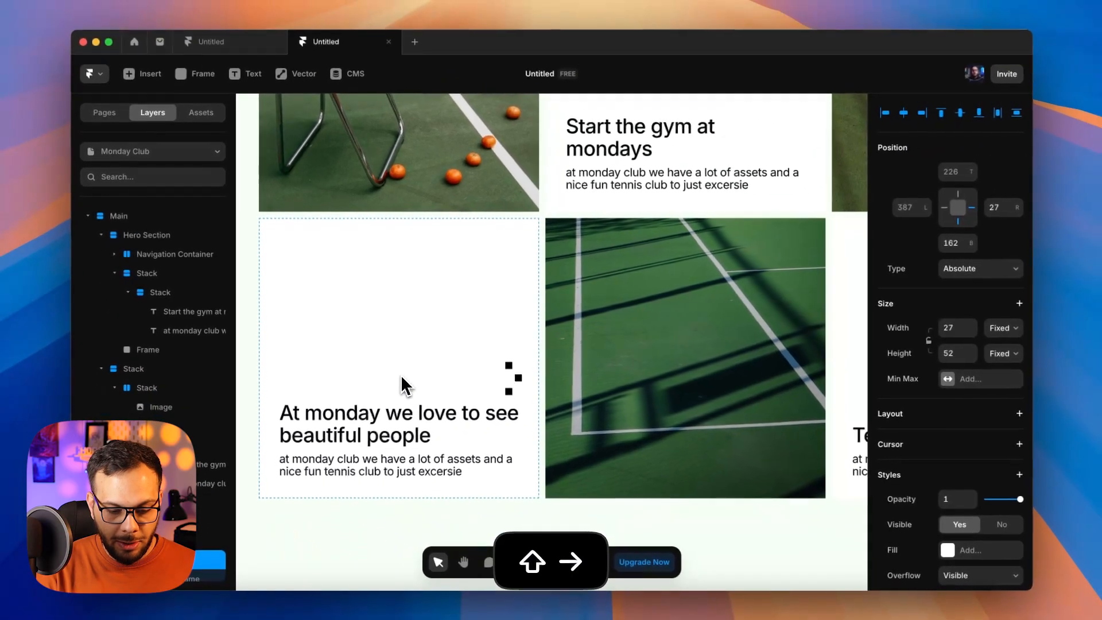
{"action": "key", "text": "shift+Right"}
{"action": "key", "text": "shift+Up"}
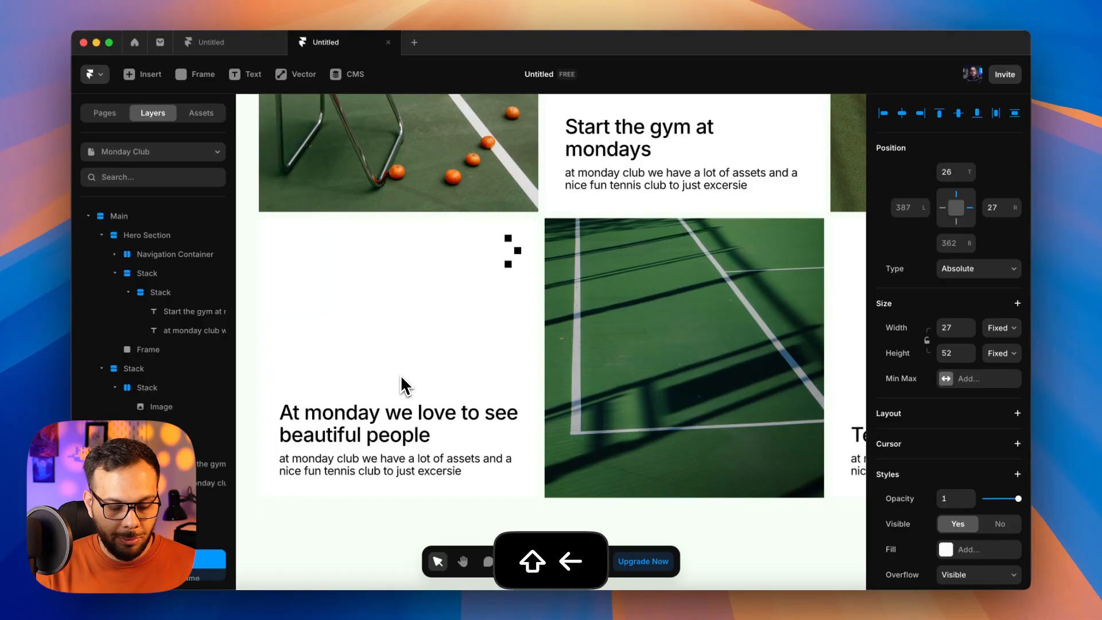
Step: Paste copies of the arrow frame into the first row's middle card and the second row's Tennis Club card
{"action": "key", "text": "alt+z"}
{"action": "left_click", "coordinate": [558, 295], "text": "alt"}
{"action": "scroll", "coordinate": [558, 296], "scroll_direction": "up", "scroll_amount": 2}
{"action": "left_click", "coordinate": [593, 224]}
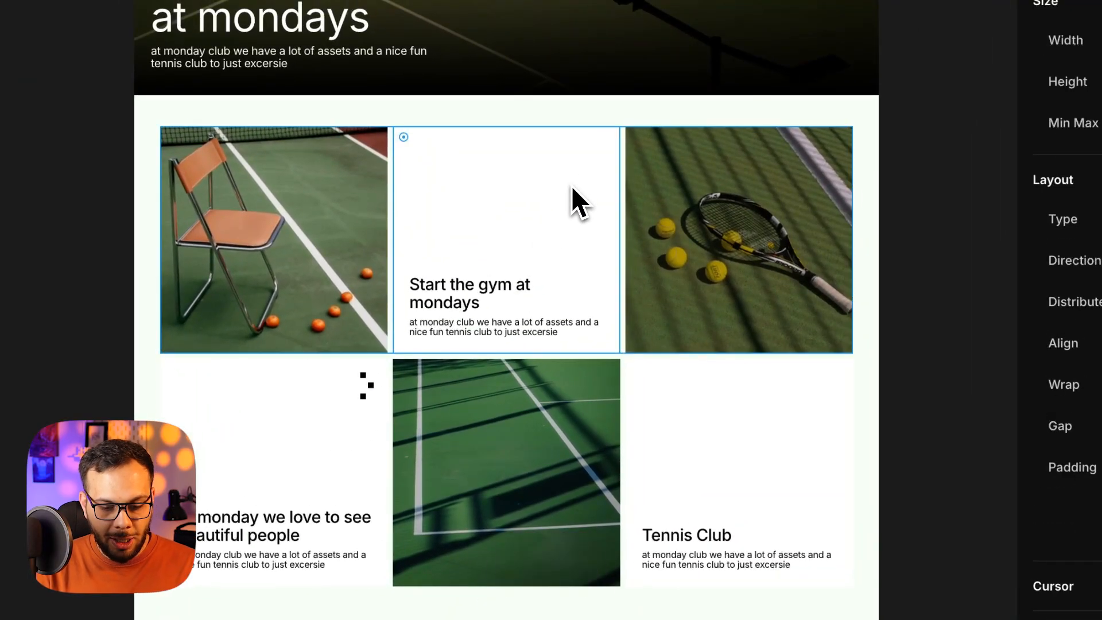
{"action": "key", "text": "cmd+v"}
{"action": "scroll", "coordinate": [574, 201], "scroll_direction": "down", "scroll_amount": 2}
{"action": "scroll", "coordinate": [574, 201], "scroll_direction": "right", "scroll_amount": 4}
{"action": "left_click", "coordinate": [648, 403]}
{"action": "key", "text": "super+v"}
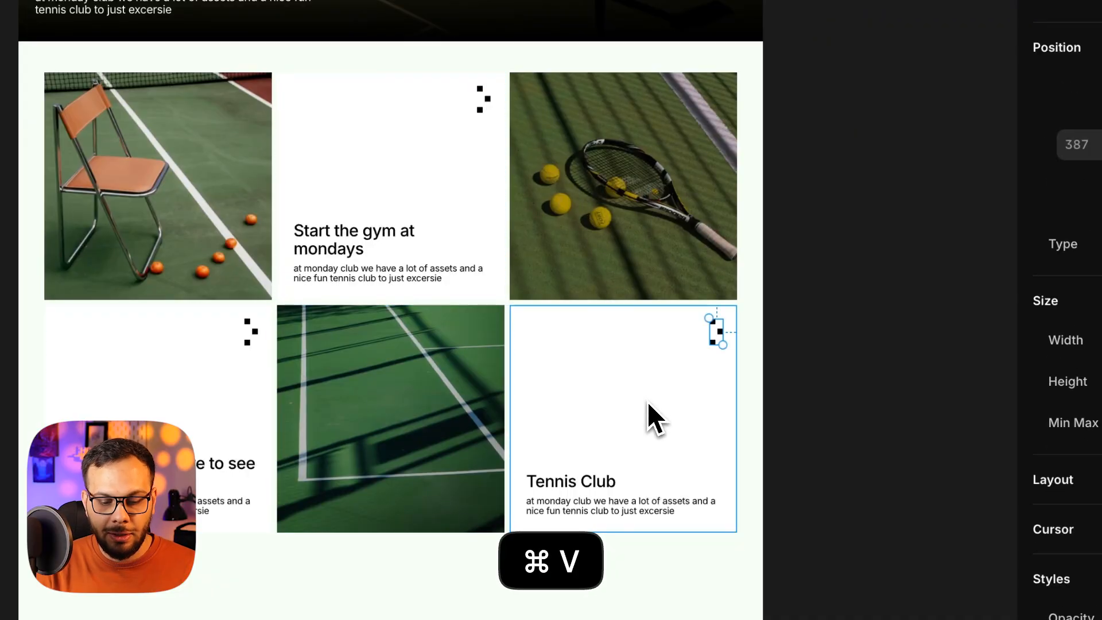
Step: Draw a wide frame of about 1358 × 612 below the card grid
{"action": "key", "text": "alt+z"}
{"action": "left_click", "coordinate": [614, 312], "text": "alt"}
{"action": "left_click", "coordinate": [568, 368]}
{"action": "left_click", "coordinate": [568, 368], "text": "alt"}
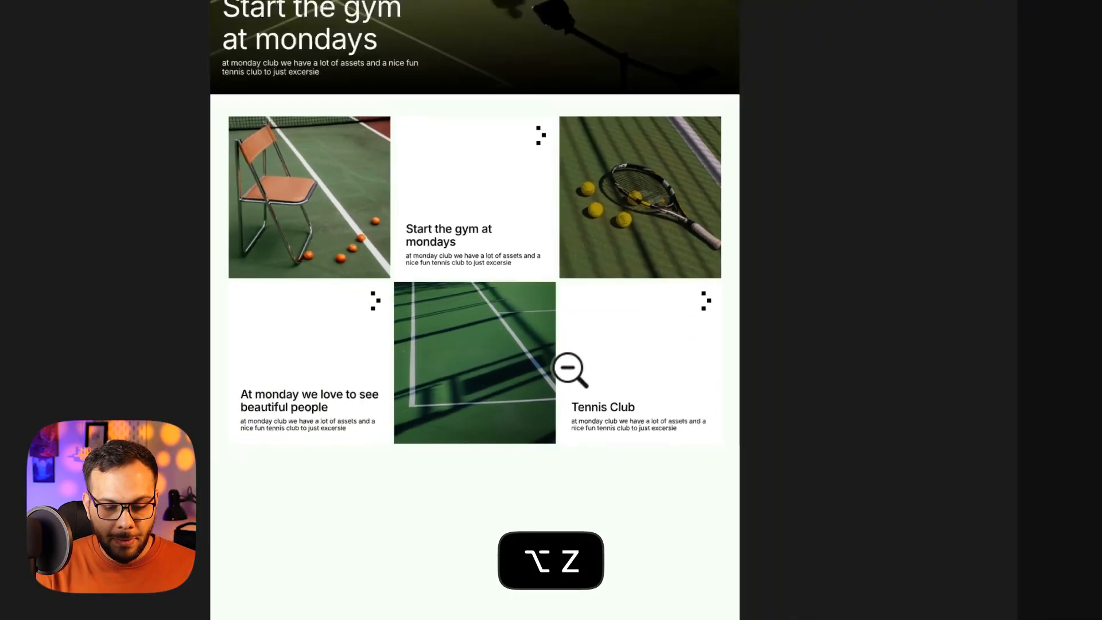
{"action": "scroll", "coordinate": [569, 369], "scroll_direction": "down", "scroll_amount": 2}
{"action": "left_click", "coordinate": [568, 369], "text": "alt"}
{"action": "scroll", "coordinate": [516, 390], "scroll_direction": "right", "scroll_amount": 2}
{"action": "left_click", "coordinate": [462, 411]}
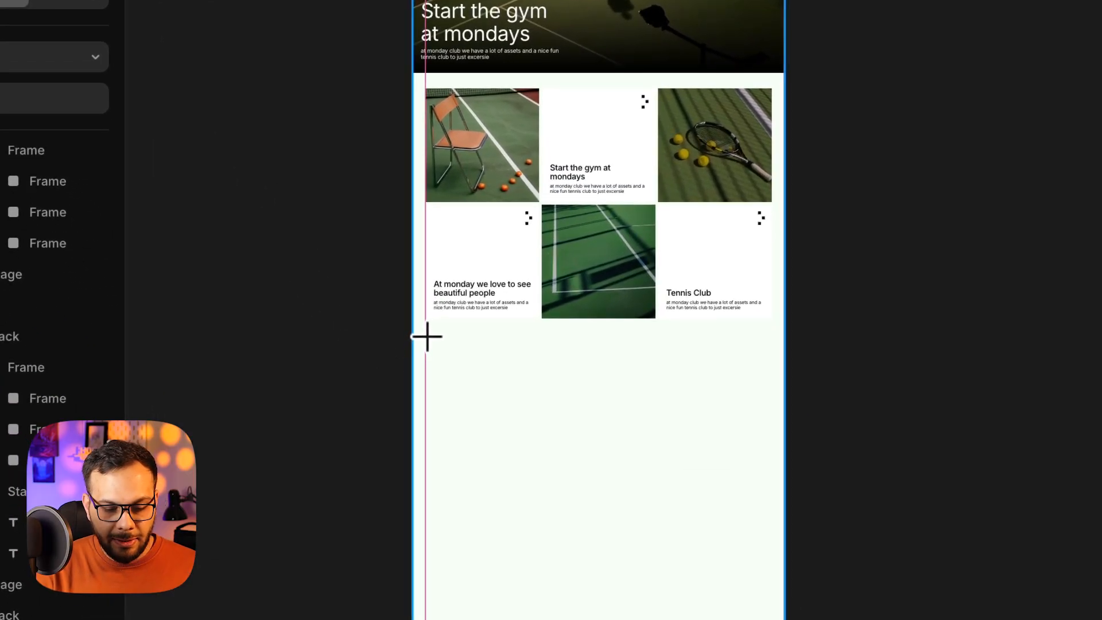
{"action": "left_click_drag", "start_coordinate": [427, 337], "coordinate": [776, 459]}
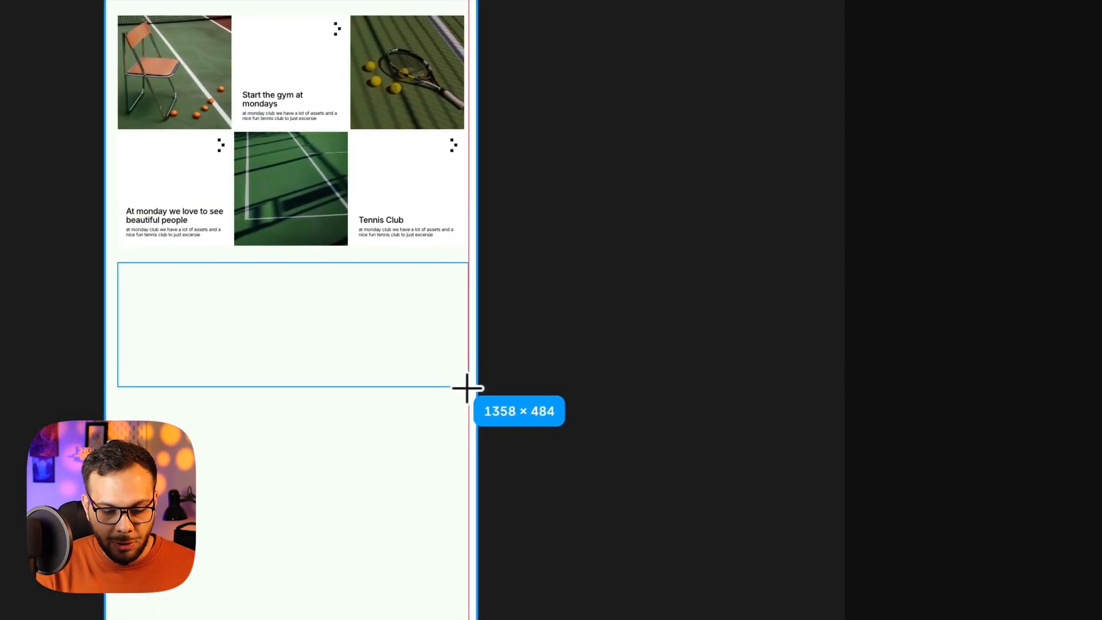
{"action": "left_click_drag", "start_coordinate": [467, 388], "coordinate": [472, 422]}
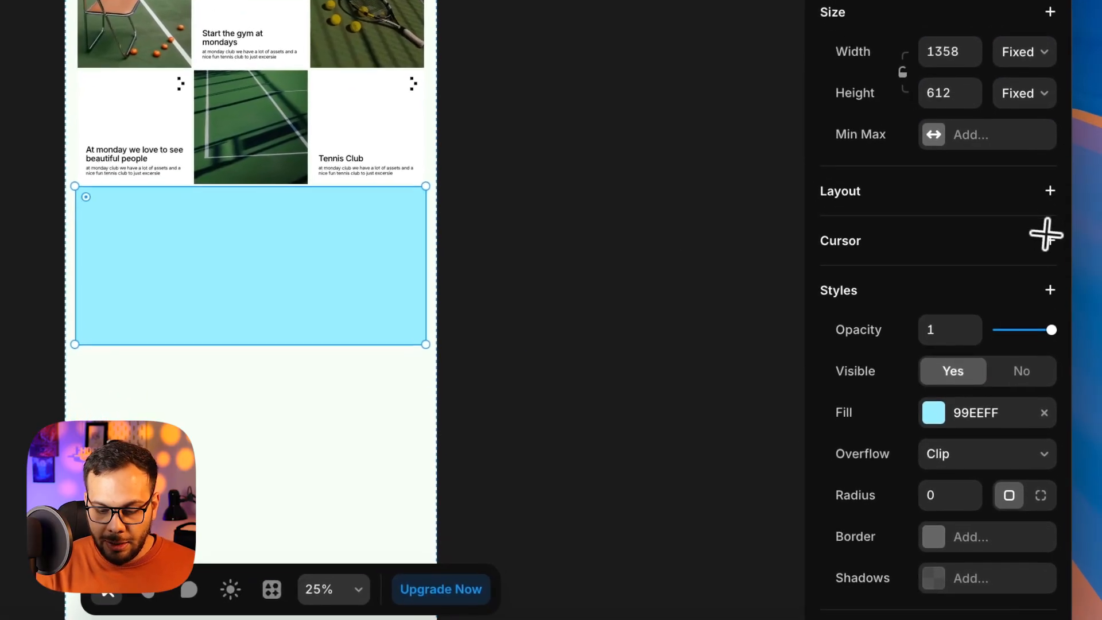
Step: Replace the wide frame's light blue fill with the red clay track image
{"action": "scroll", "coordinate": [1011, 412], "scroll_direction": "down", "scroll_amount": 3}
{"action": "left_click", "coordinate": [1044, 276]}
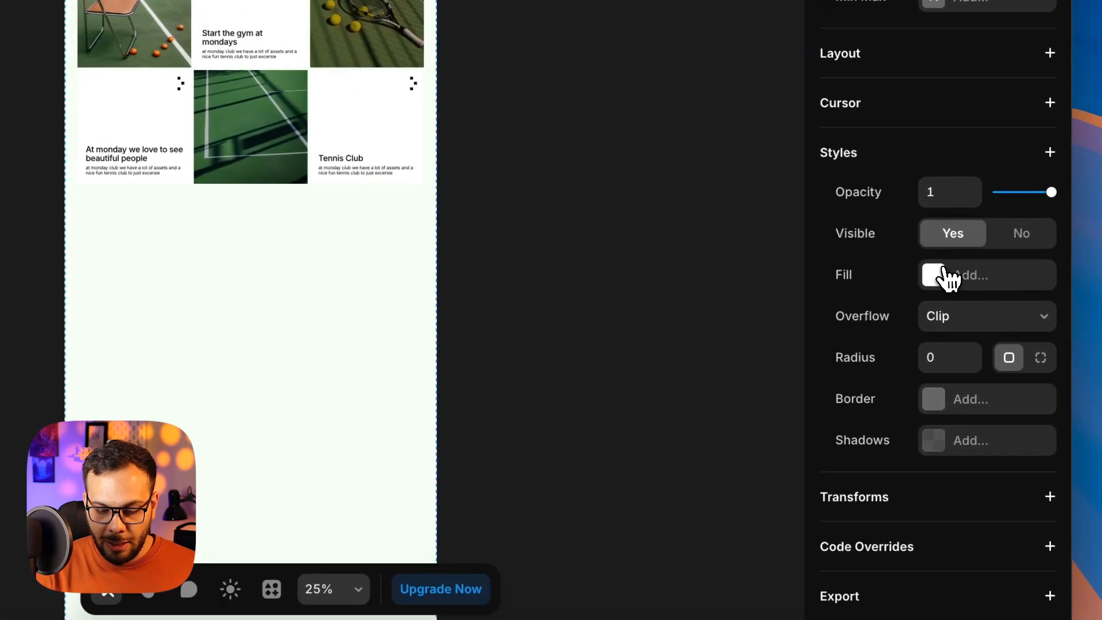
{"action": "left_click", "coordinate": [947, 278]}
{"action": "left_click", "coordinate": [784, 270]}
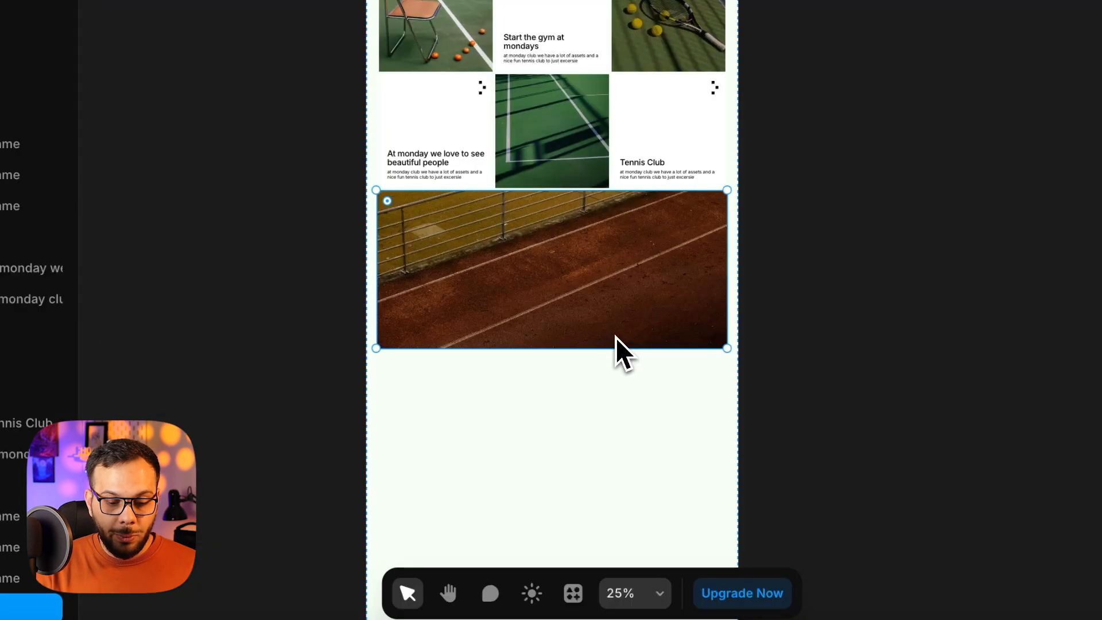
{"action": "scroll", "coordinate": [615, 337], "scroll_direction": "down", "scroll_amount": 2}
{"action": "scroll", "coordinate": [615, 336], "scroll_direction": "up", "scroll_amount": 2}
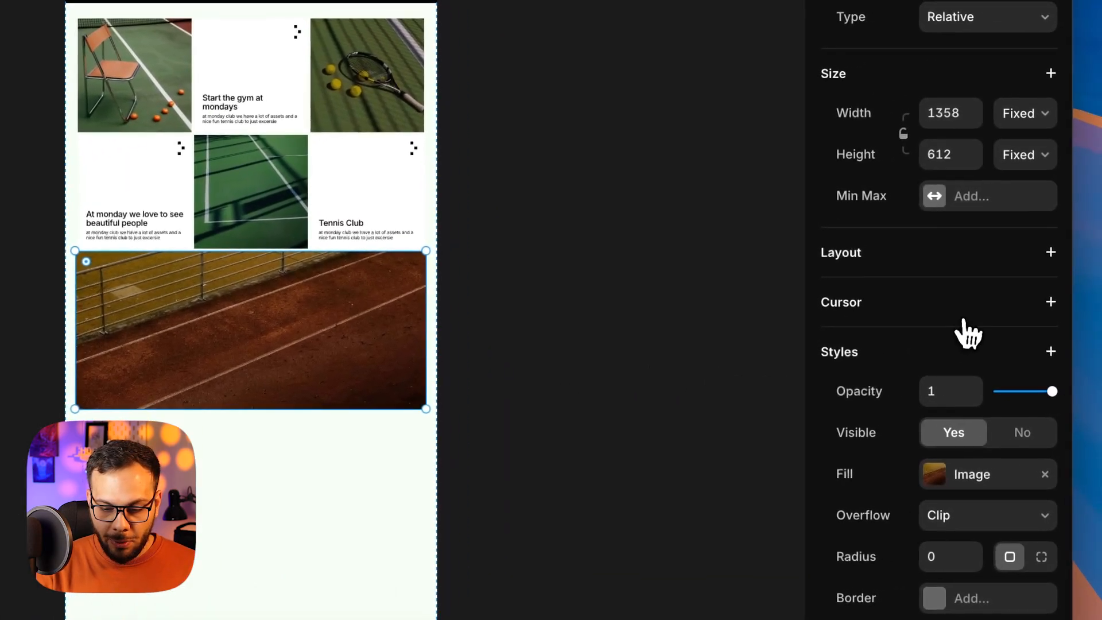
Step: Add a stack layout to the clay track image frame and insert a text layer in it
{"action": "left_click", "coordinate": [971, 254]}
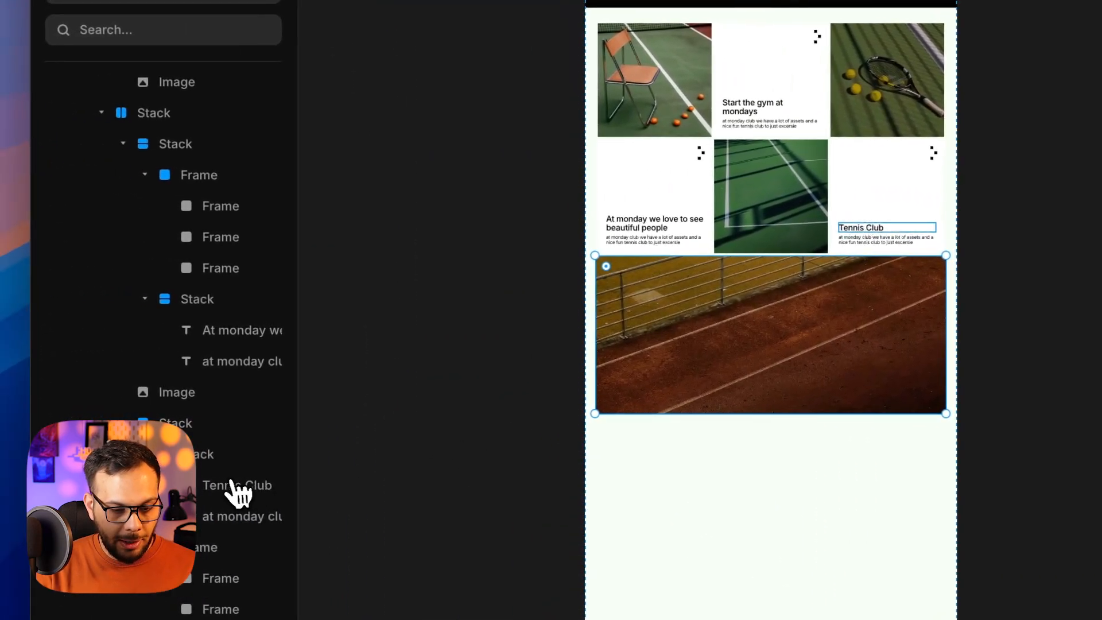
{"action": "left_click", "coordinate": [272, 106]}
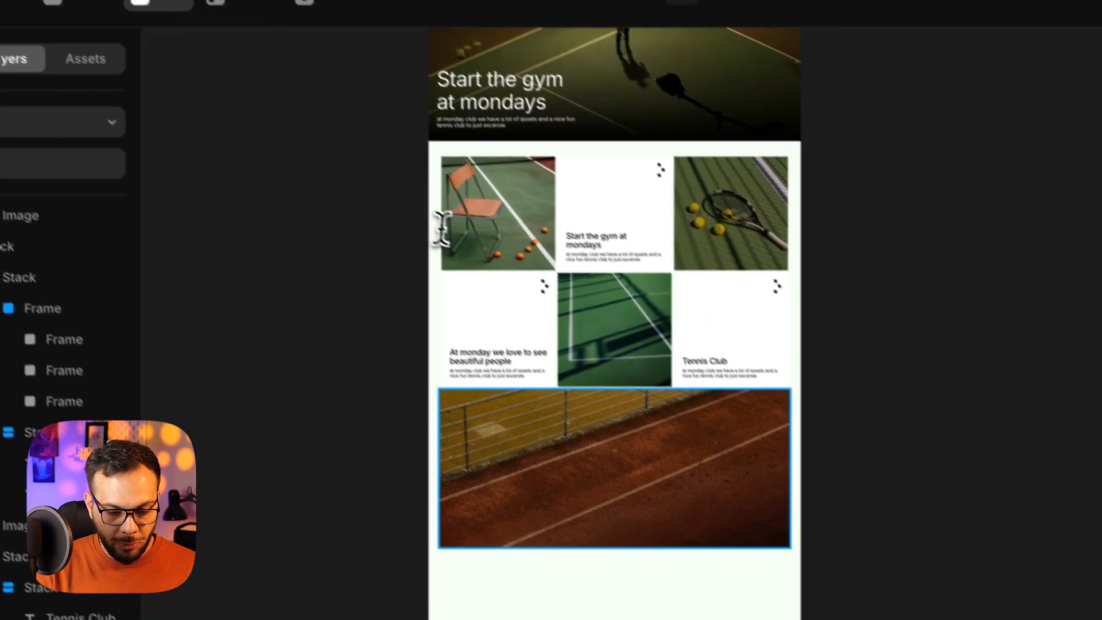
{"action": "left_click", "coordinate": [617, 452]}
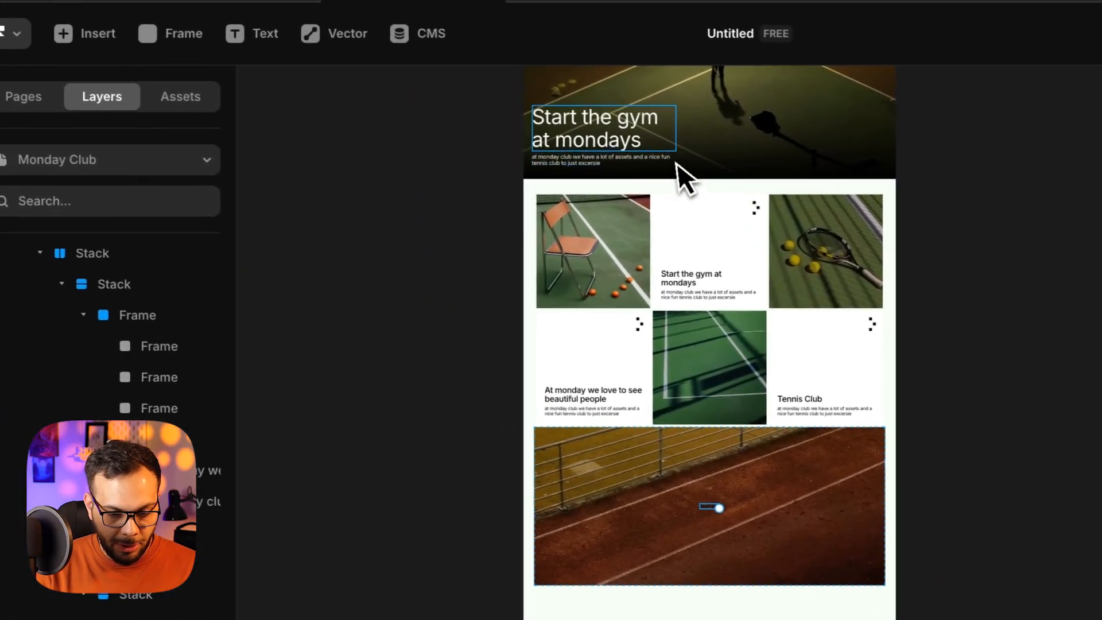
Step: Replace the empty text layer in the clay track frame with a copy of the hero section's heading and paragraph stack
{"action": "left_click", "coordinate": [660, 141]}
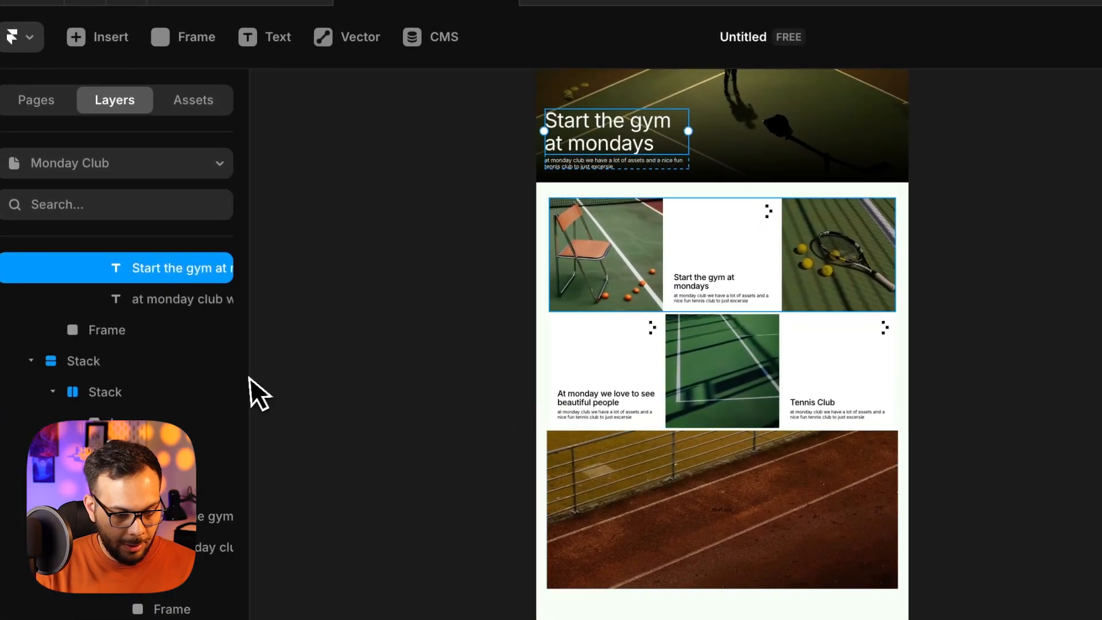
{"action": "scroll", "coordinate": [230, 367], "scroll_direction": "up", "scroll_amount": 3}
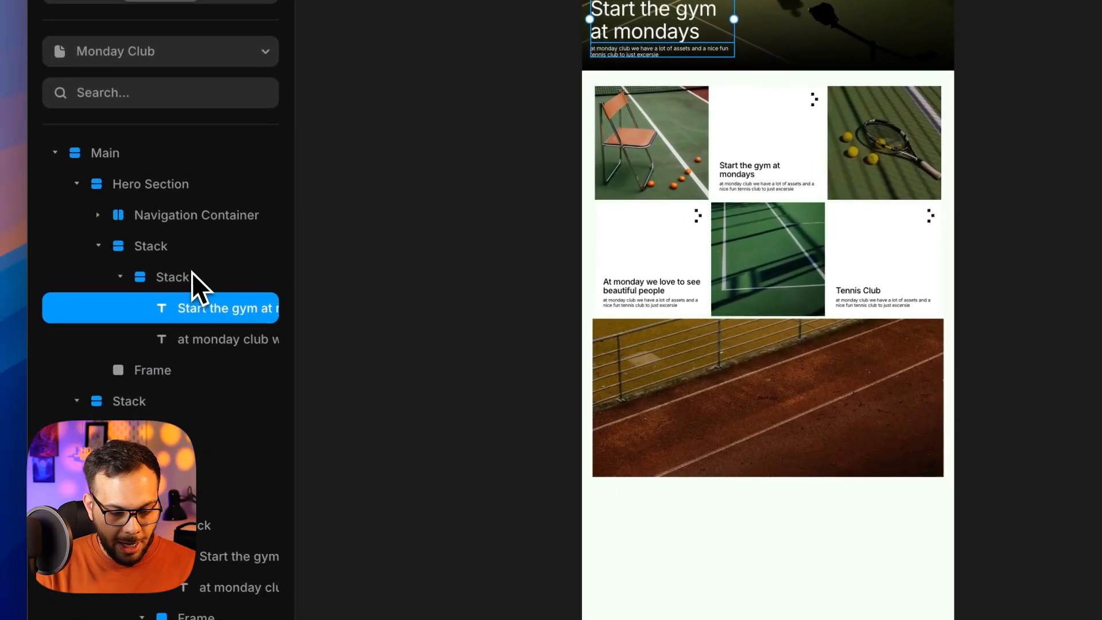
{"action": "left_click", "coordinate": [192, 277]}
{"action": "key", "text": "super+c"}
{"action": "left_click", "coordinate": [838, 421]}
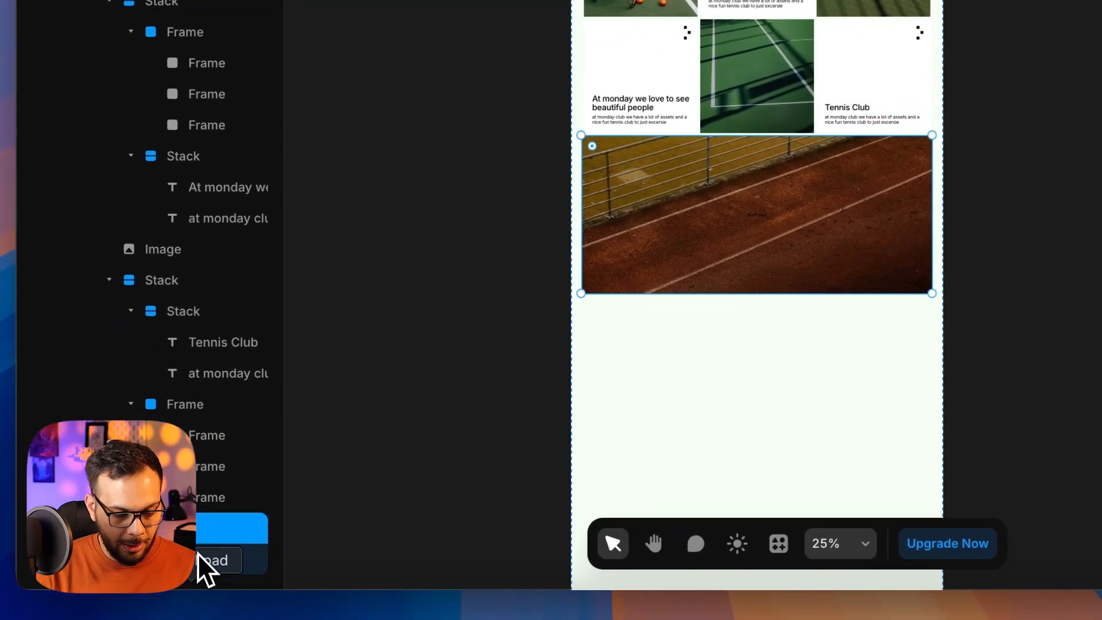
{"action": "left_click", "coordinate": [92, 590]}
{"action": "key", "text": "BackSpace"}
{"action": "left_click", "coordinate": [196, 561]}
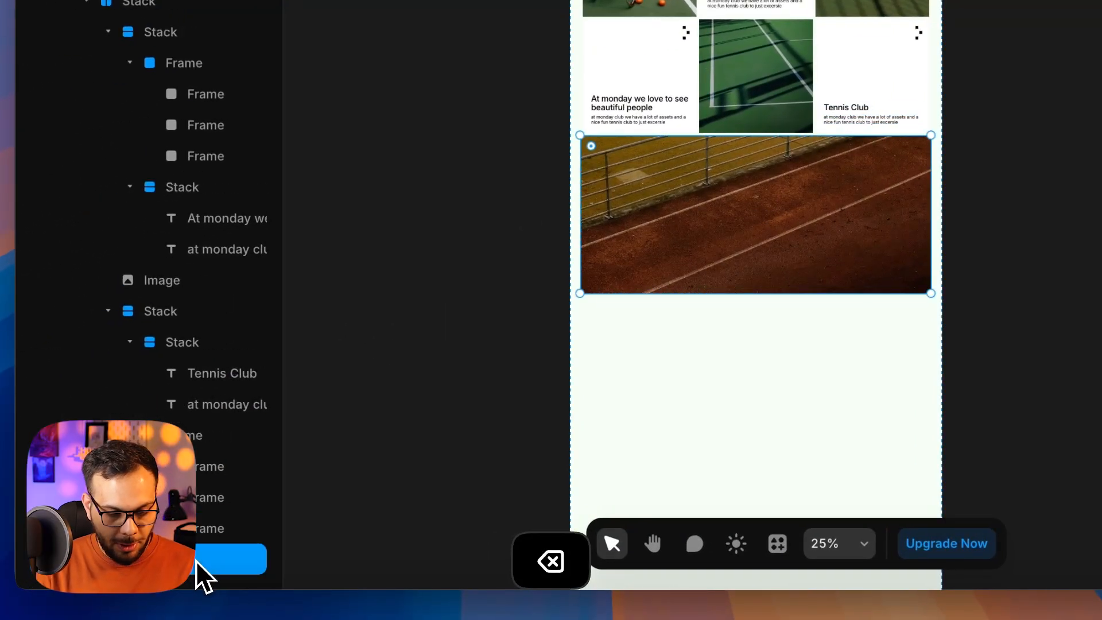
{"action": "key", "text": "super+v"}
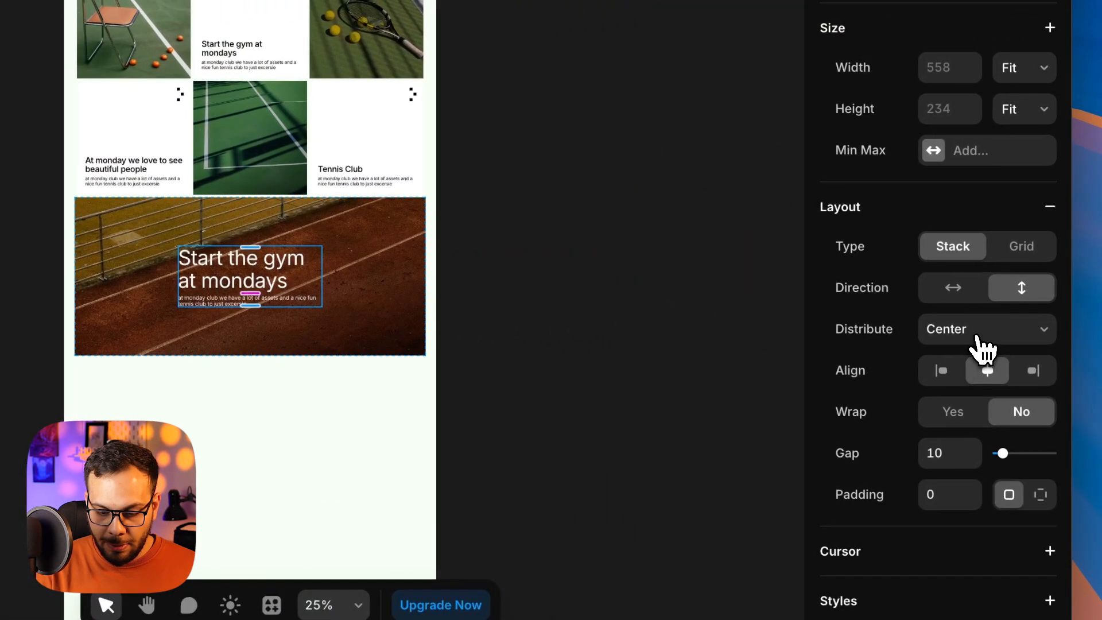
Step: Center-align the text of the pasted heading and of the paragraph beneath it
{"action": "left_click", "coordinate": [979, 335]}
{"action": "left_click", "coordinate": [977, 331]}
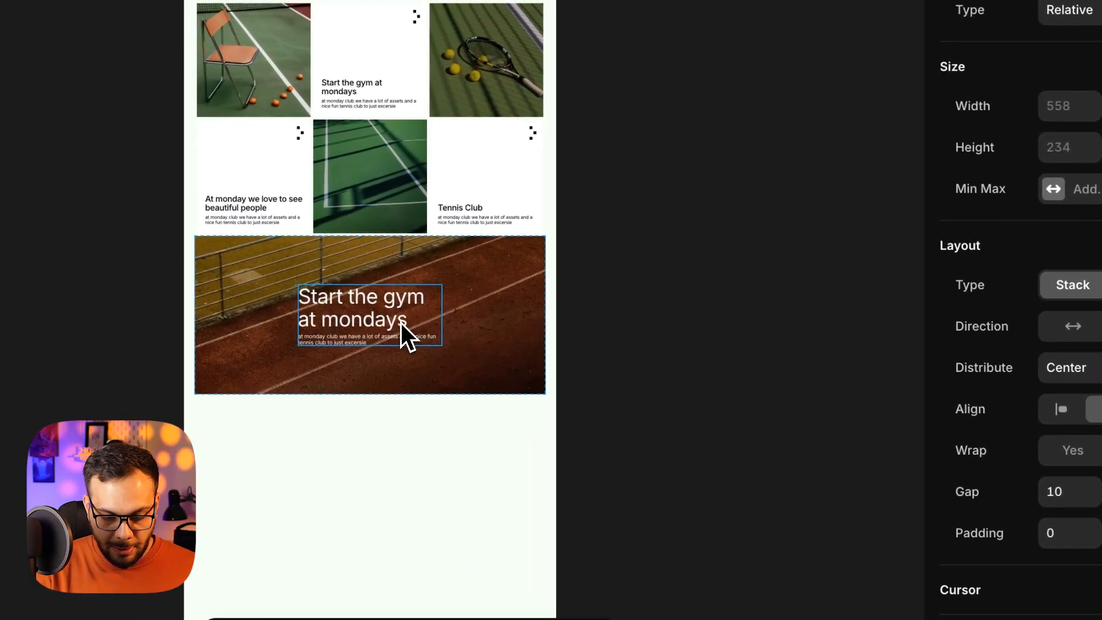
{"action": "left_click", "coordinate": [282, 284]}
{"action": "scroll", "coordinate": [1028, 430], "scroll_direction": "down", "scroll_amount": 3}
{"action": "left_click", "coordinate": [971, 425]}
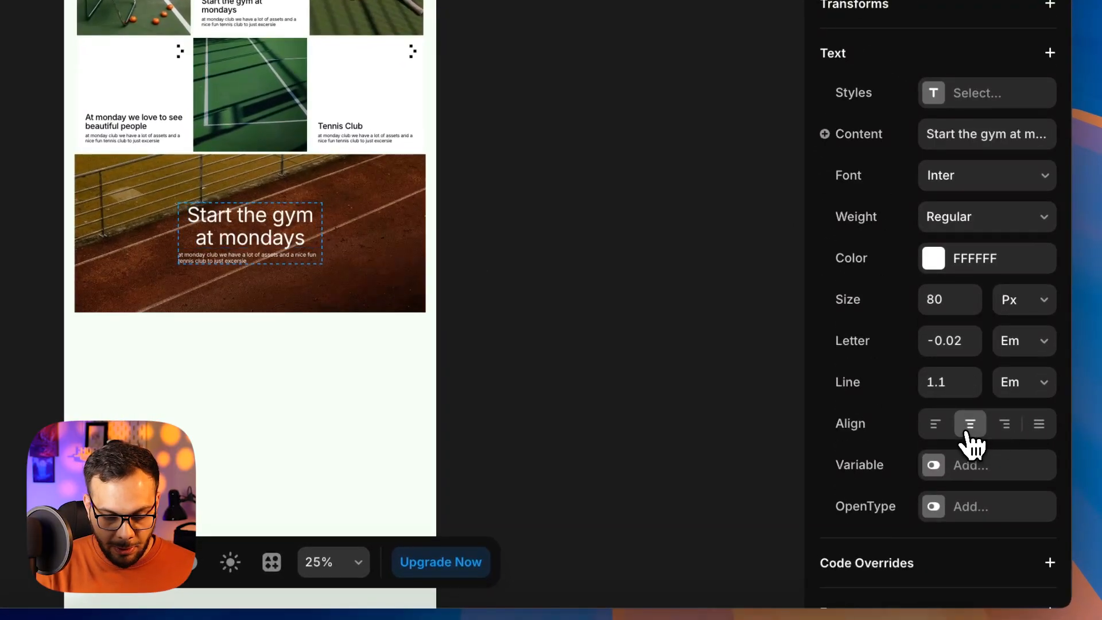
{"action": "left_click", "coordinate": [235, 259]}
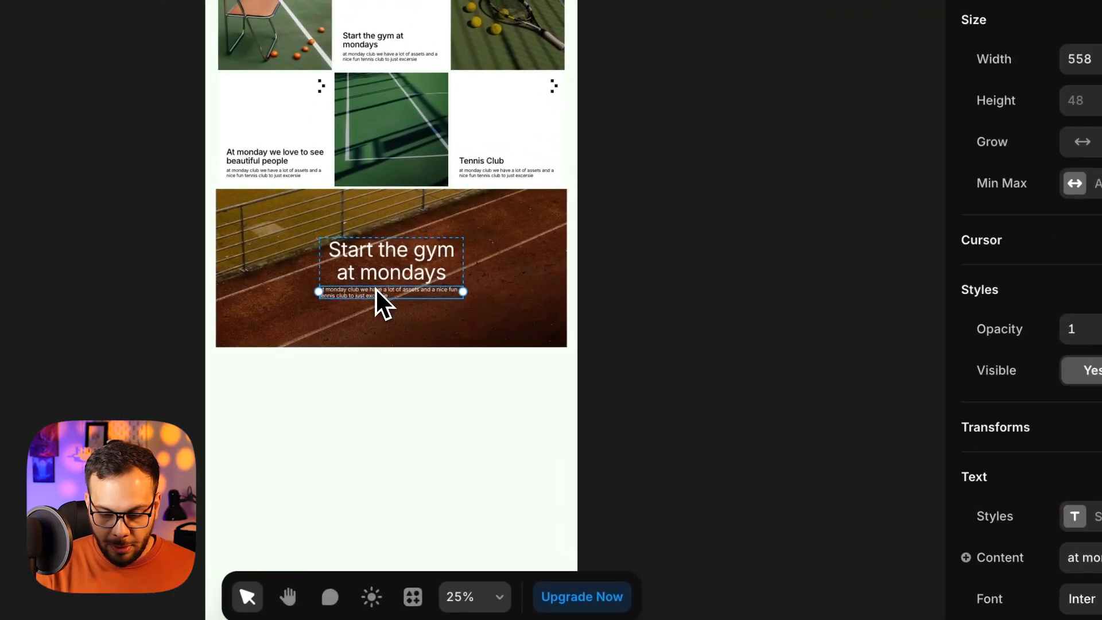
{"action": "scroll", "coordinate": [980, 463], "scroll_direction": "down", "scroll_amount": 5}
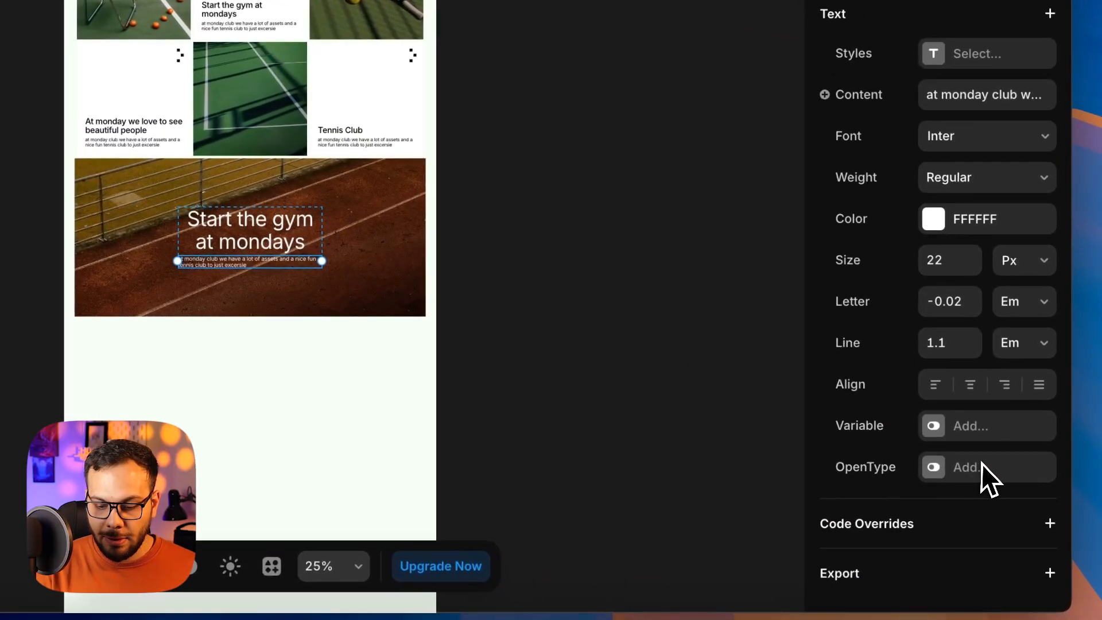
{"action": "left_click", "coordinate": [969, 384]}
{"action": "left_click", "coordinate": [544, 252]}
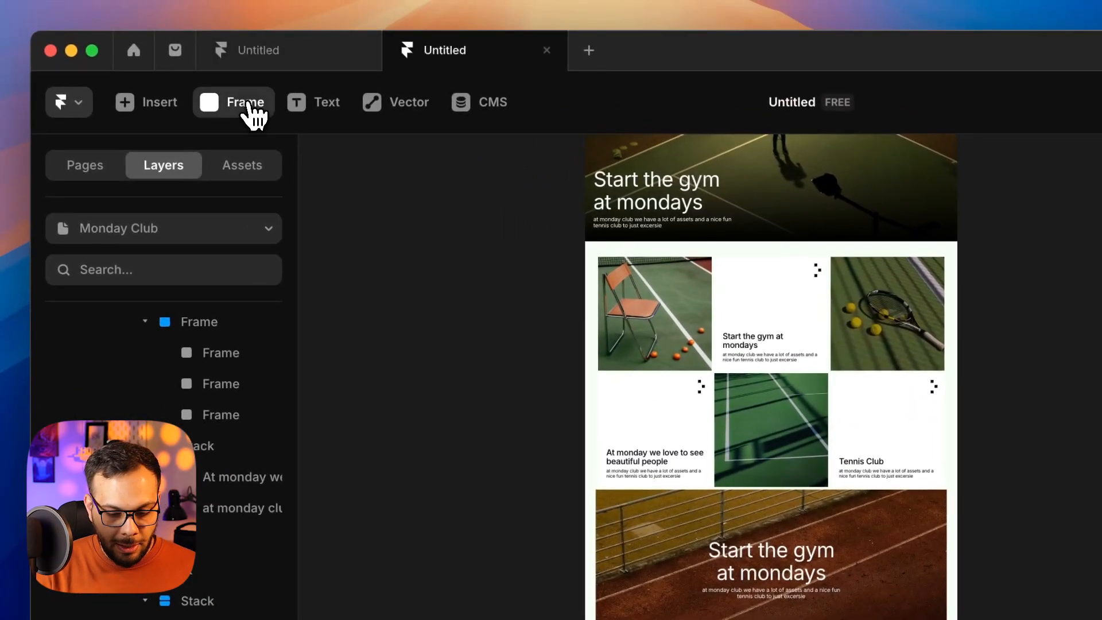
Step: Draw a button frame about 174 wide in the clay track image and set its height to 46
{"action": "left_click", "coordinate": [252, 103]}
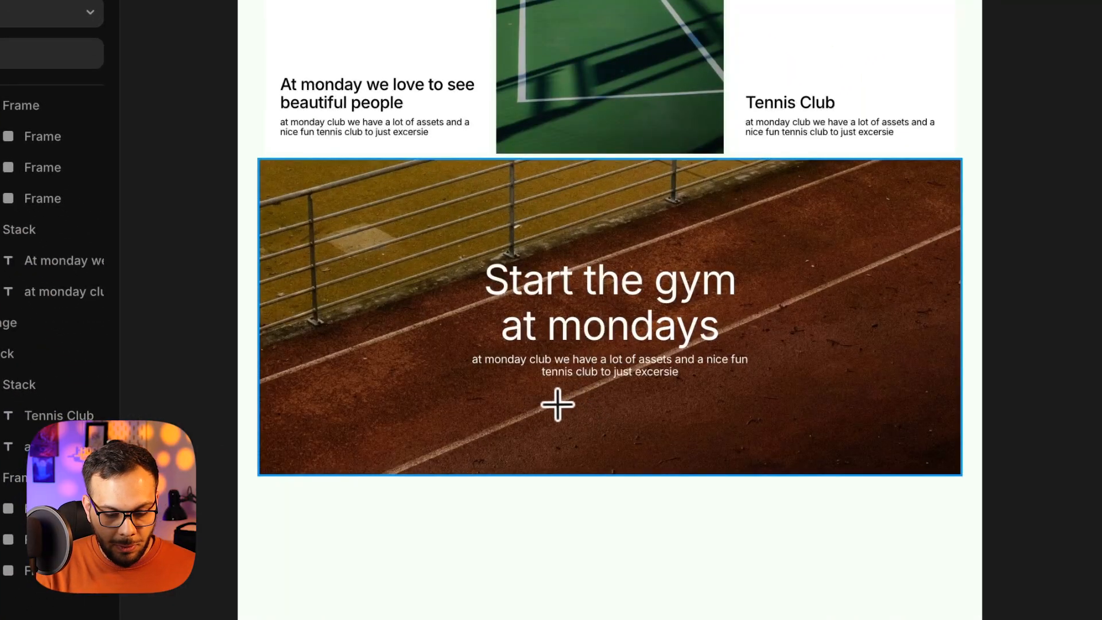
{"action": "left_click_drag", "start_coordinate": [736, 608], "coordinate": [747, 614]}
{"action": "left_click_drag", "start_coordinate": [558, 406], "coordinate": [629, 424]}
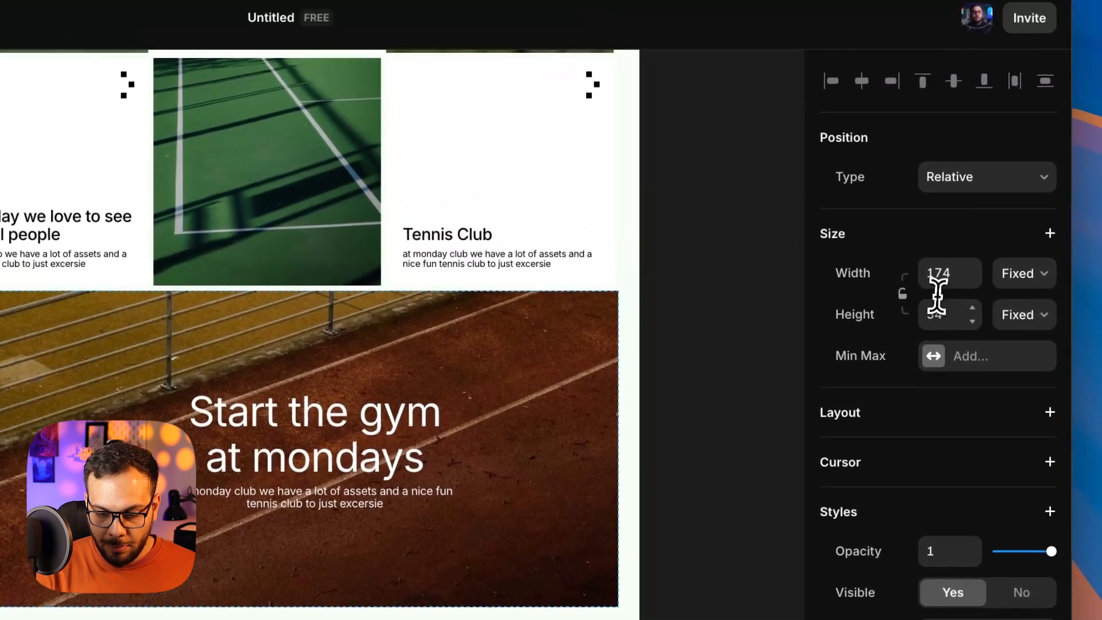
{"action": "left_click", "coordinate": [1019, 227]}
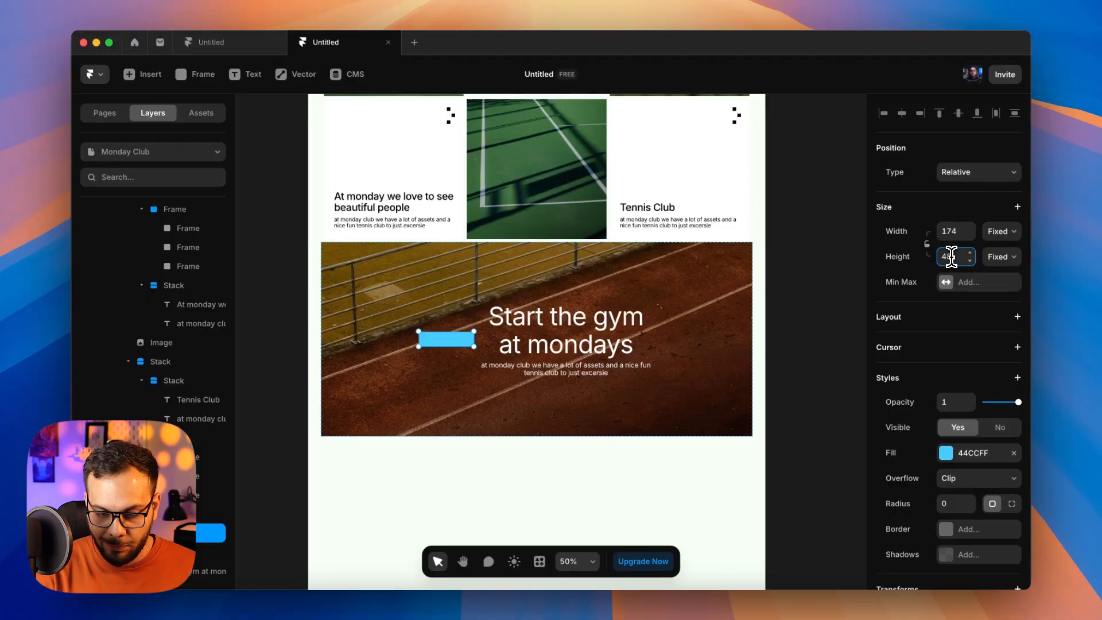
{"action": "key", "text": "Down"}
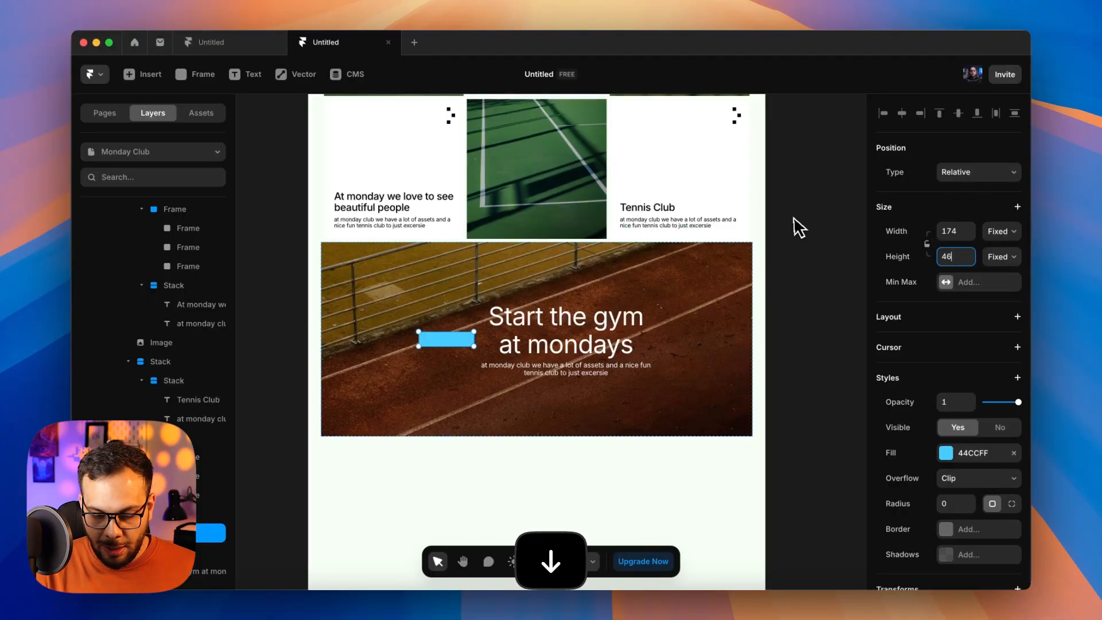
Step: Fill the button frame with white FFFFFF and move it into the text stack beneath the paragraph
{"action": "left_click", "coordinate": [975, 457]}
{"action": "left_click_drag", "start_coordinate": [739, 416], "coordinate": [619, 325]}
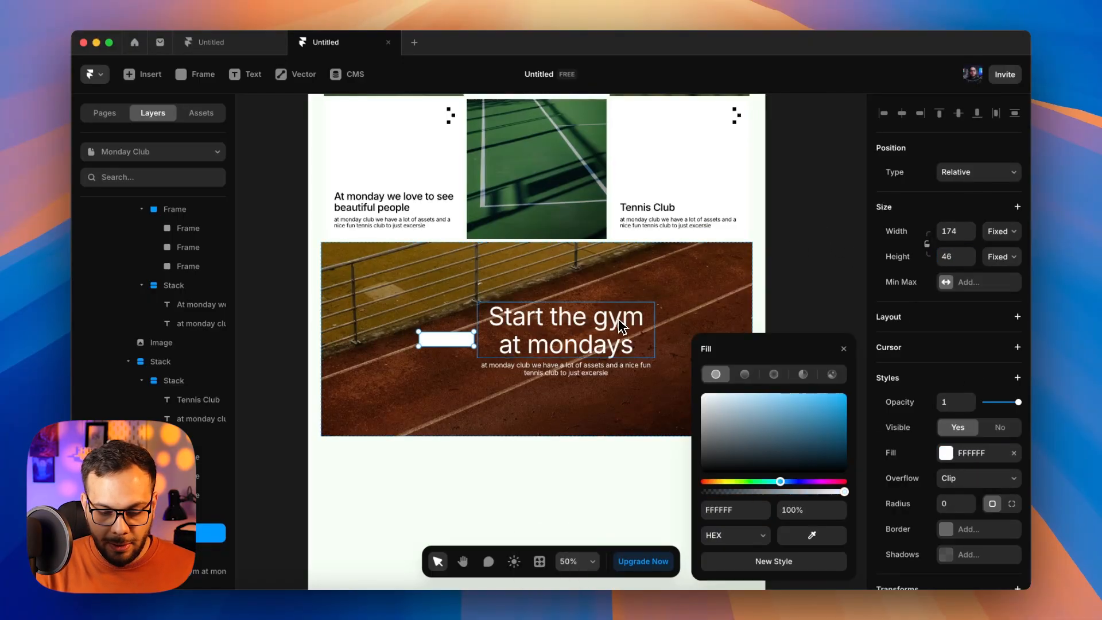
{"action": "left_click", "coordinate": [843, 350]}
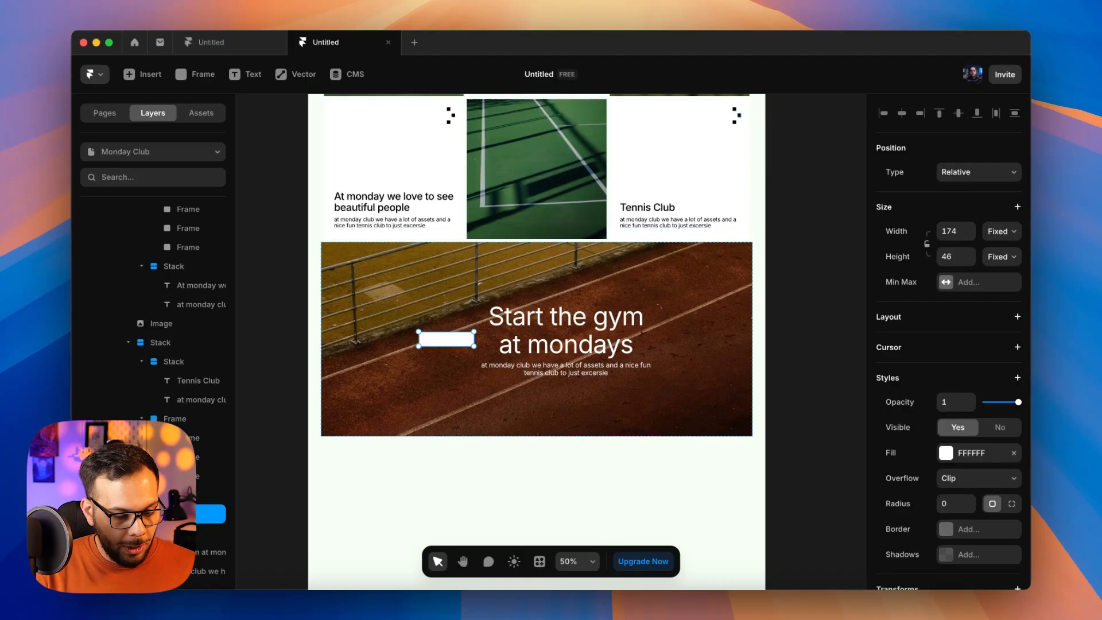
{"action": "left_click_drag", "start_coordinate": [172, 513], "coordinate": [172, 551]}
{"action": "left_click", "coordinate": [167, 574]}
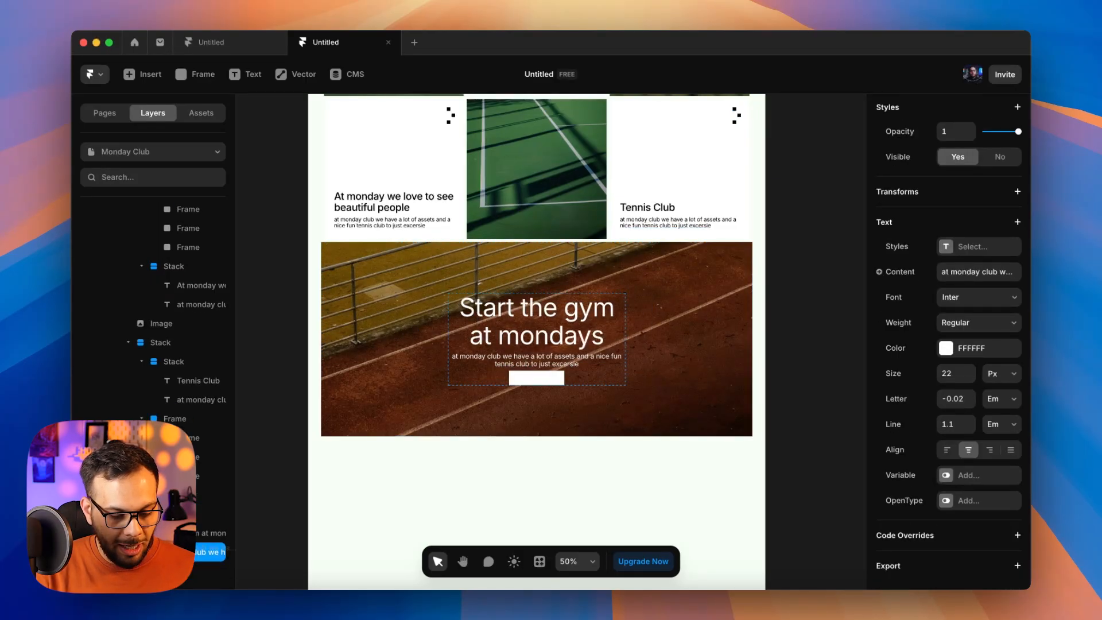
Step: Insert the text "Start Now" inside the white button frame
{"action": "left_click", "coordinate": [533, 380]}
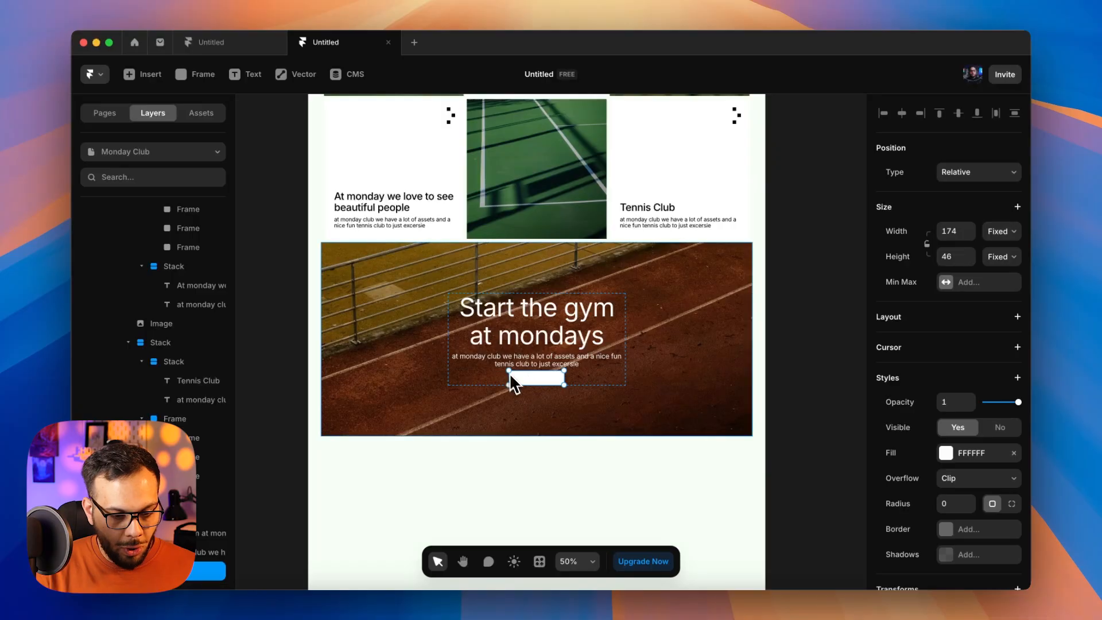
{"action": "left_click", "coordinate": [248, 74]}
{"action": "left_click", "coordinate": [535, 378]}
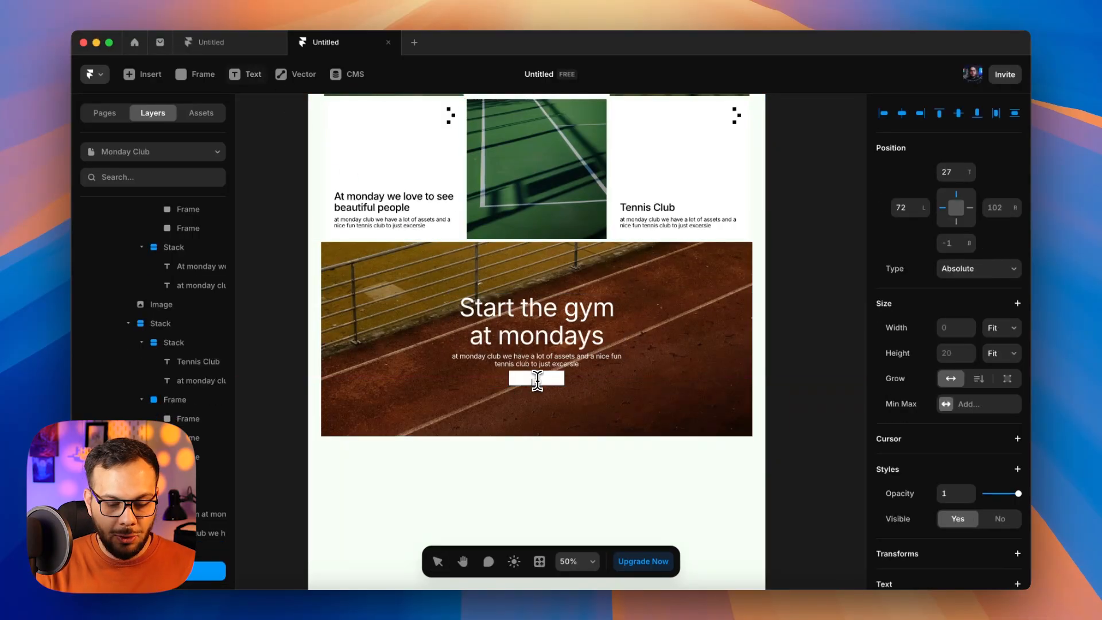
{"action": "type", "text": "s"}
{"action": "key", "text": "BackSpace"}
{"action": "type", "text": "Start Now"}
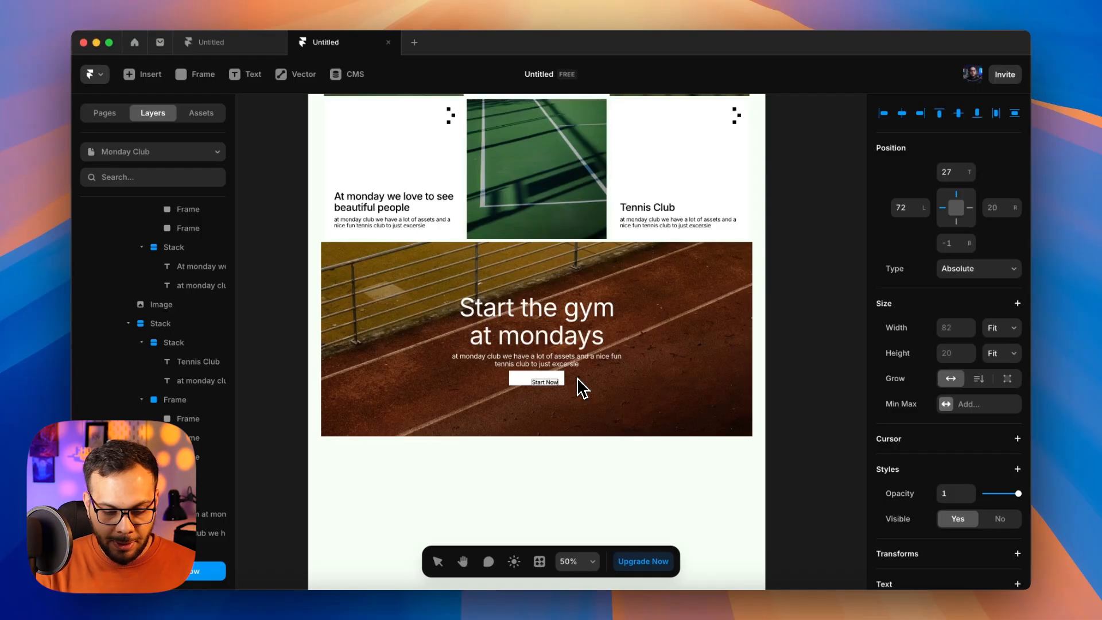
Step: Set the font weight of the Start Now text to Bold
{"action": "scroll", "coordinate": [969, 470], "scroll_direction": "down", "scroll_amount": 6}
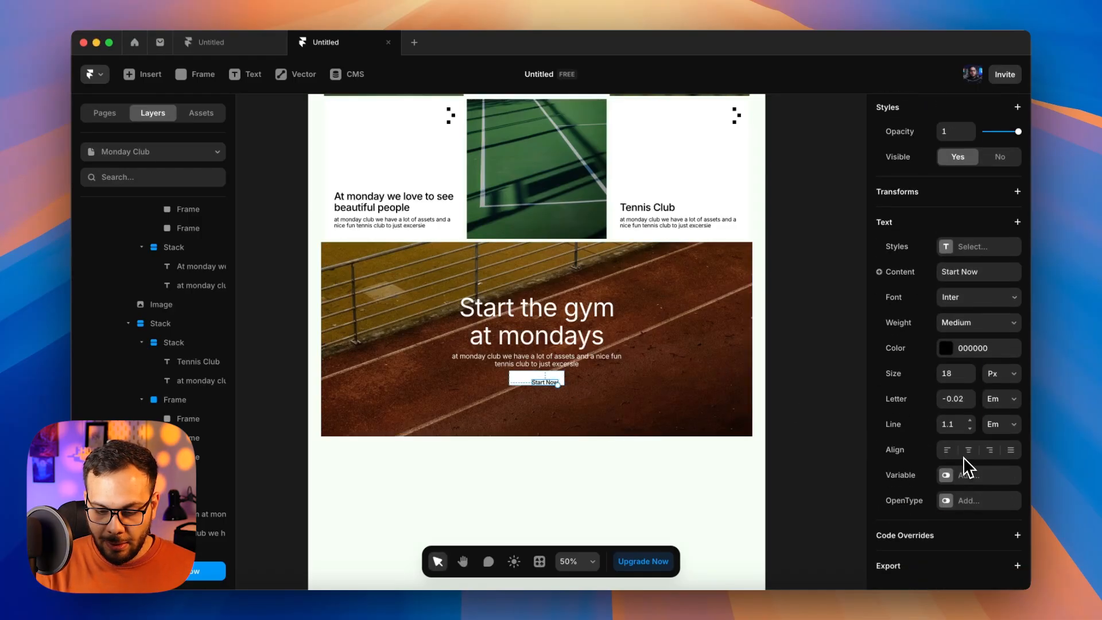
{"action": "left_click", "coordinate": [965, 325]}
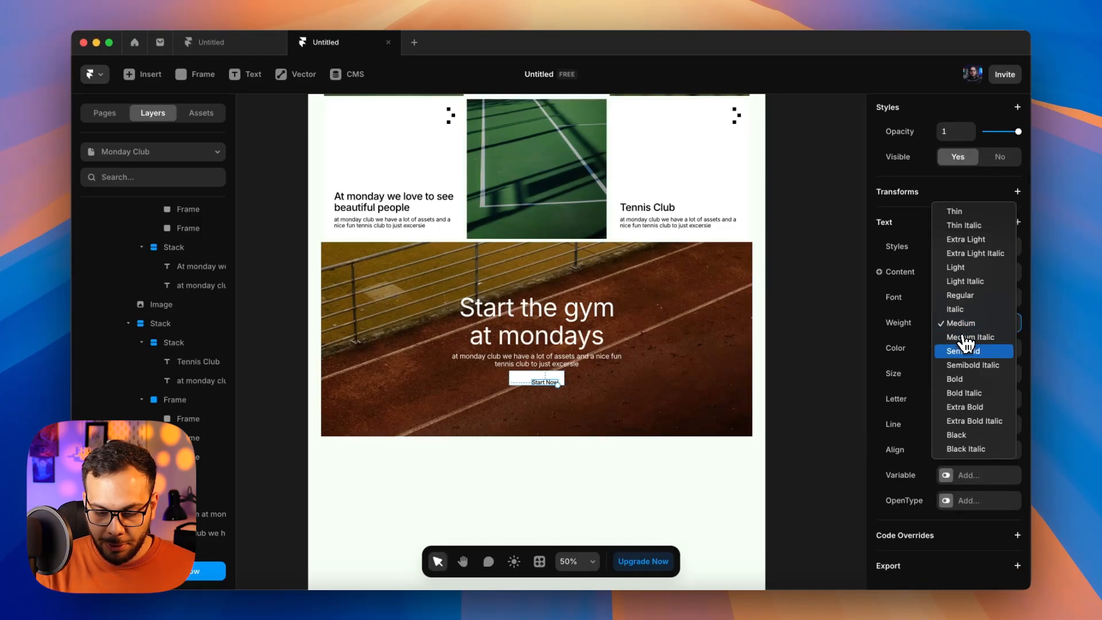
{"action": "left_click", "coordinate": [966, 381]}
{"action": "left_click", "coordinate": [786, 351]}
Step: Add a stack layout to the white button frame to center the Start Now text
{"action": "scroll", "coordinate": [544, 386], "scroll_direction": "up", "scroll_amount": 5}
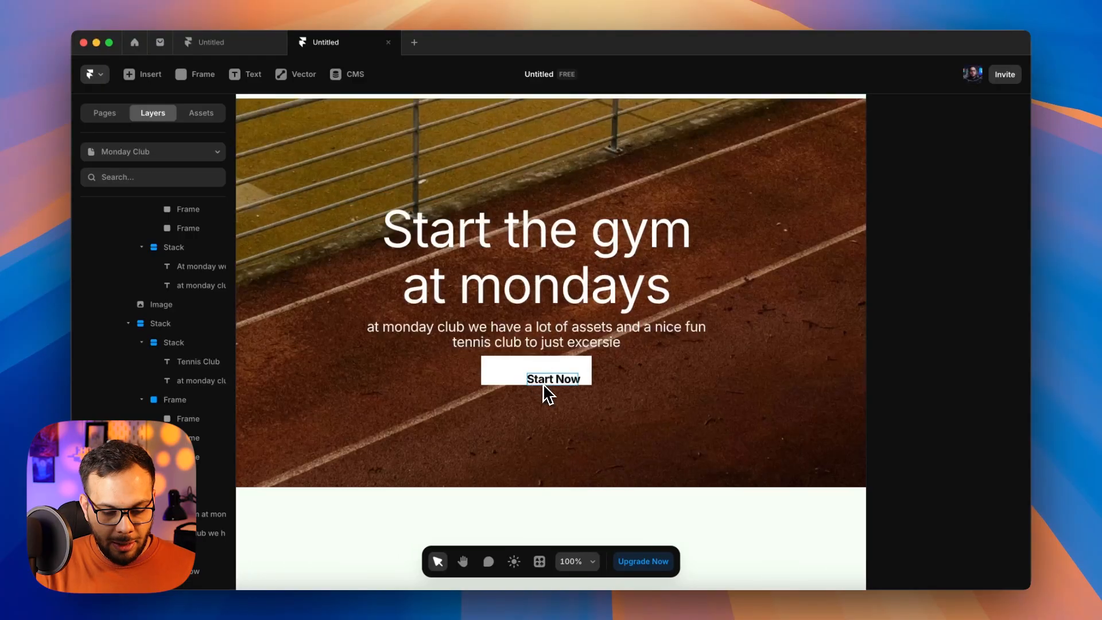
{"action": "left_click", "coordinate": [551, 384]}
{"action": "double_click", "coordinate": [556, 378]}
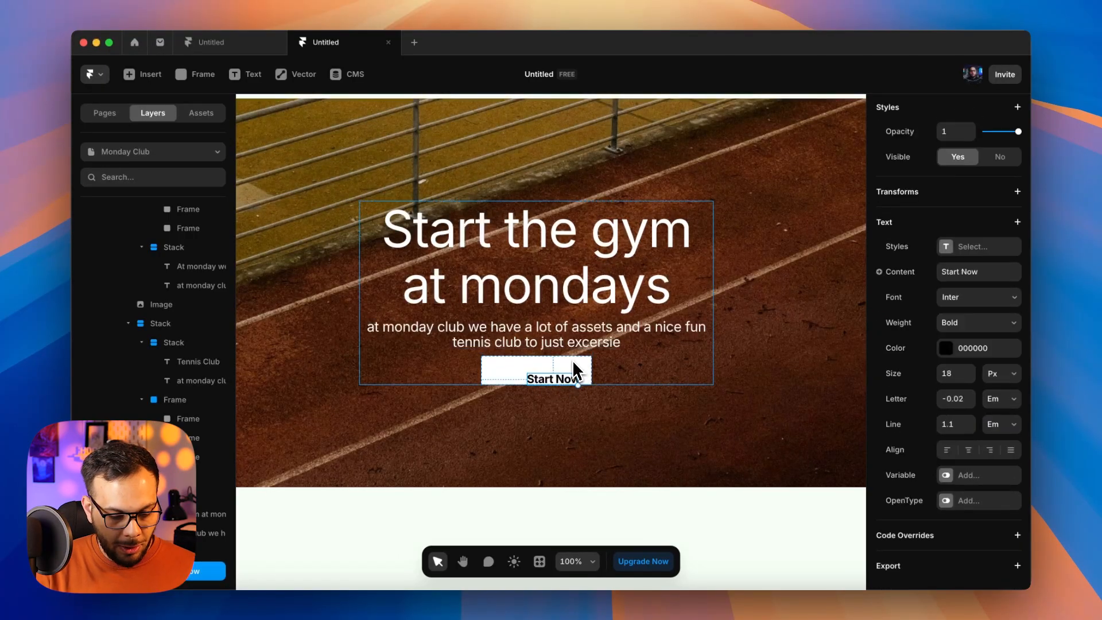
{"action": "left_click", "coordinate": [568, 359]}
{"action": "left_click", "coordinate": [916, 320]}
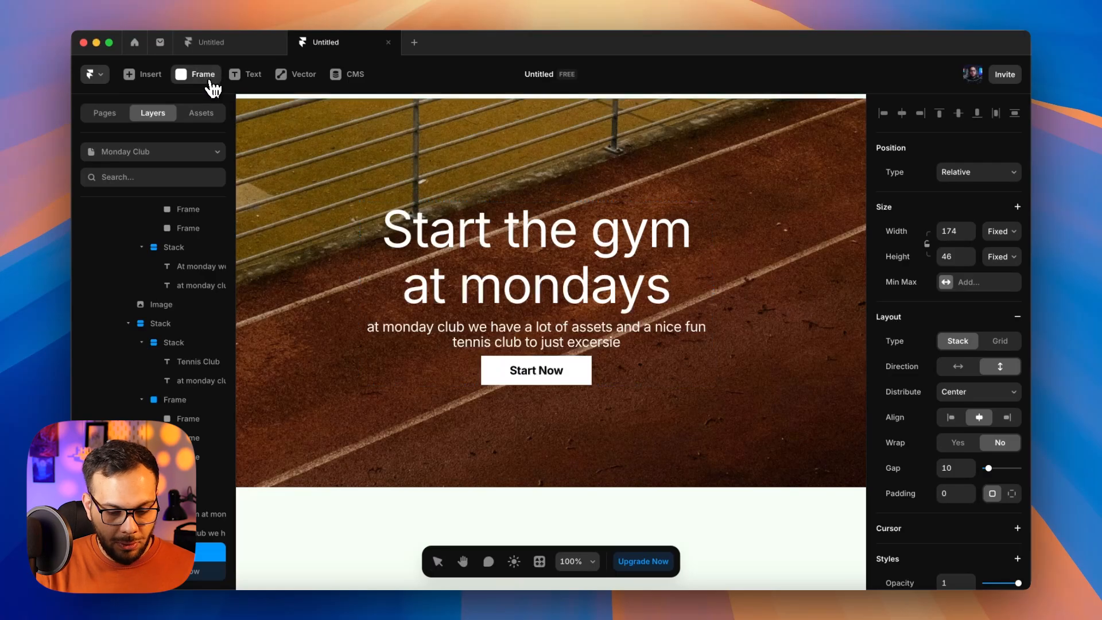
Step: Draw a small 7 × 7 square frame inside the button and set the button's stack direction to horizontal
{"action": "scroll", "coordinate": [510, 376], "scroll_direction": "up", "scroll_amount": 5}
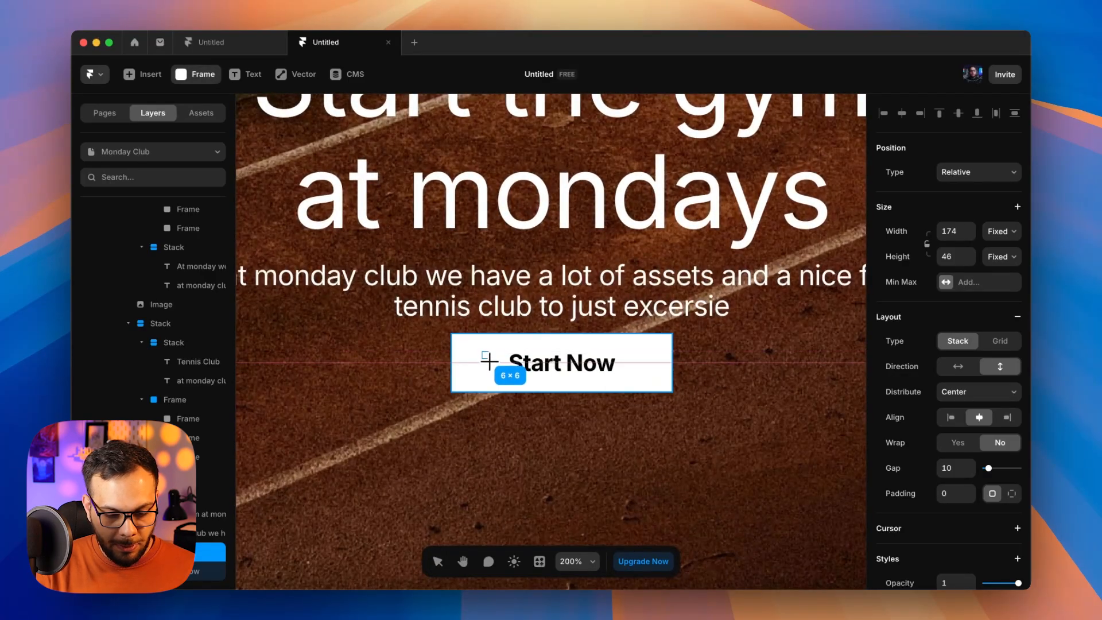
{"action": "left_click", "coordinate": [491, 363]}
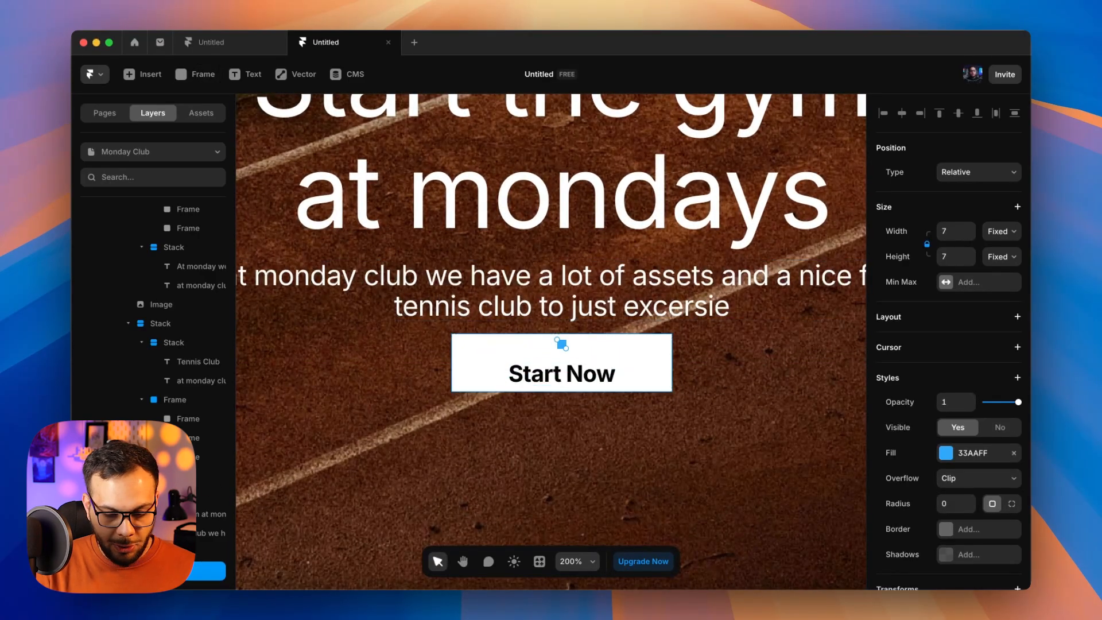
{"action": "left_click", "coordinate": [958, 367]}
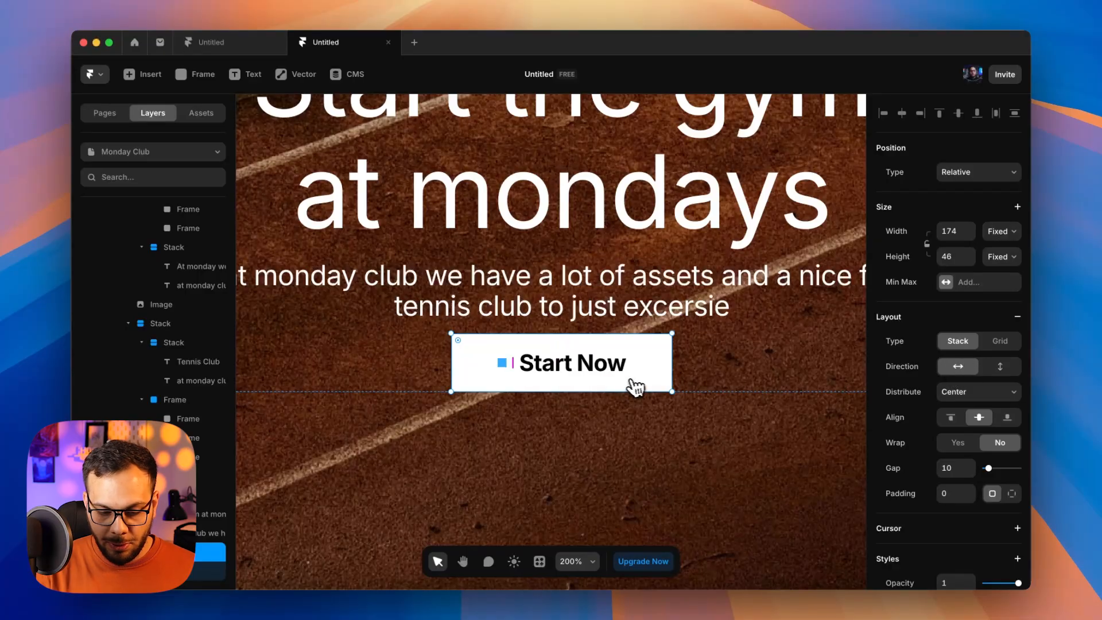
Step: Change the fill of the small square beside the Start Now text to a dark color
{"action": "scroll", "coordinate": [210, 535], "scroll_direction": "down", "scroll_amount": 1}
{"action": "left_click", "coordinate": [192, 554]}
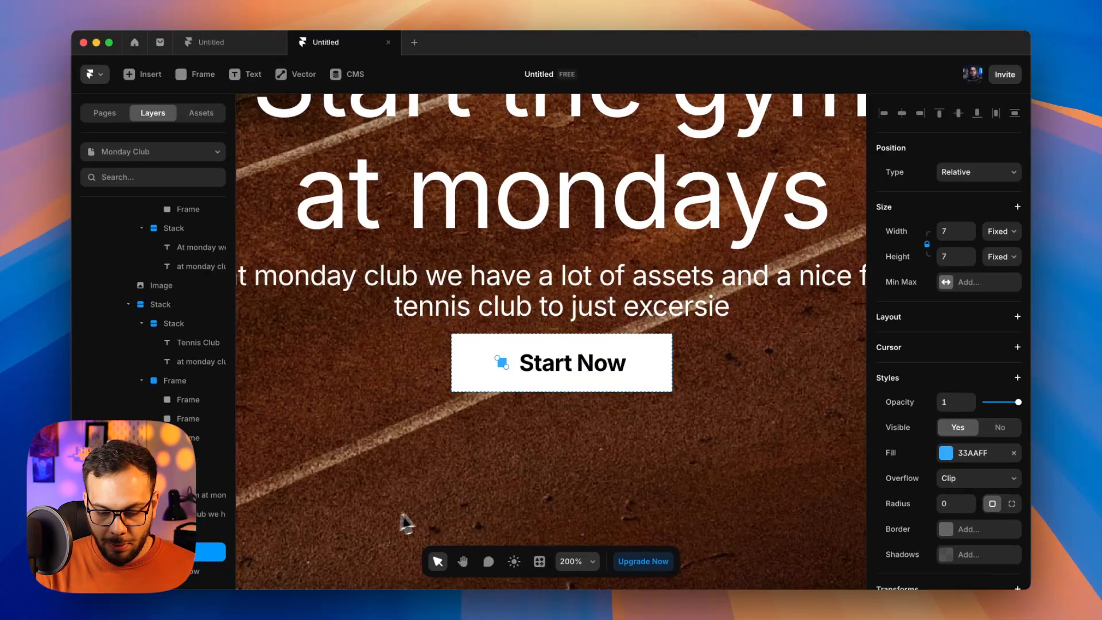
{"action": "left_click", "coordinate": [946, 453]}
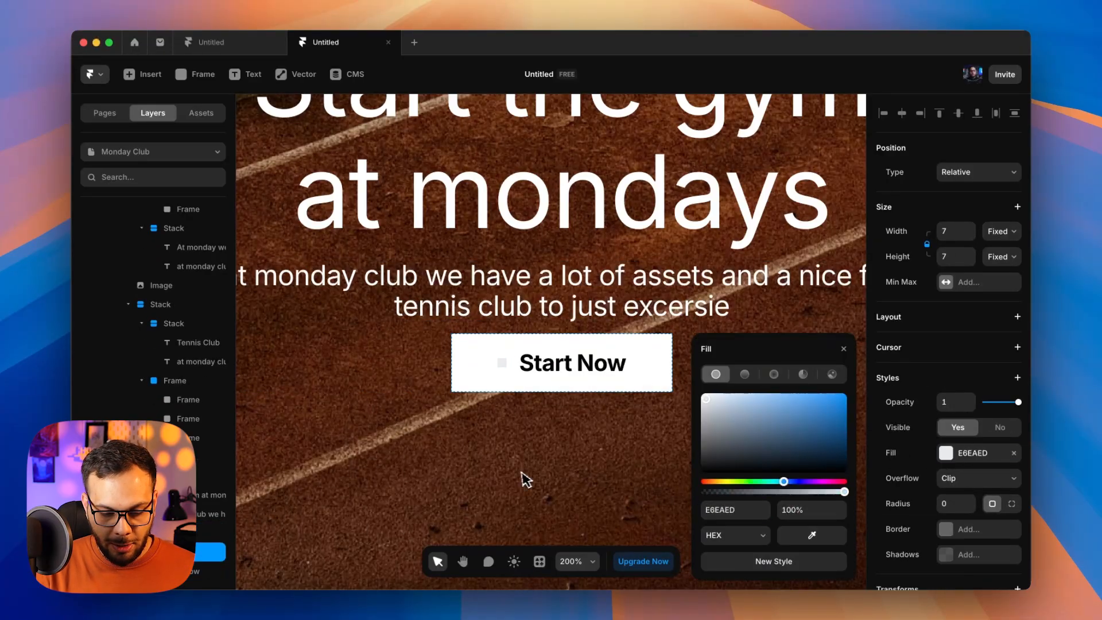
{"action": "left_click", "coordinate": [613, 382]}
{"action": "key", "text": "alt+z"}
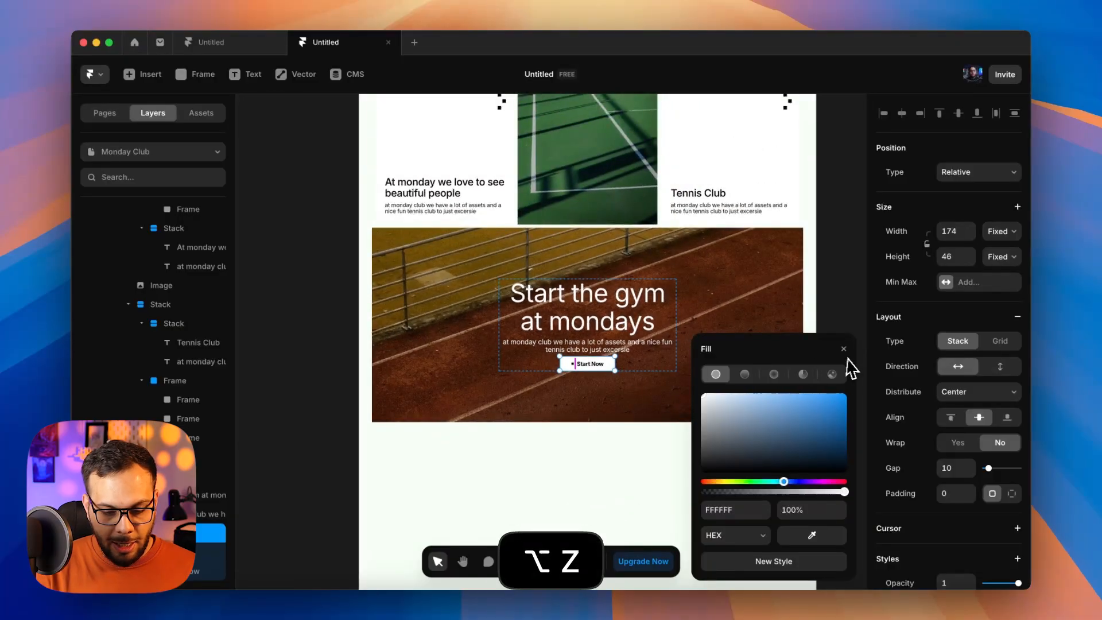
{"action": "left_click", "coordinate": [846, 330]}
{"action": "key", "text": "z"}
{"action": "left_click", "coordinate": [693, 307], "text": "alt"}
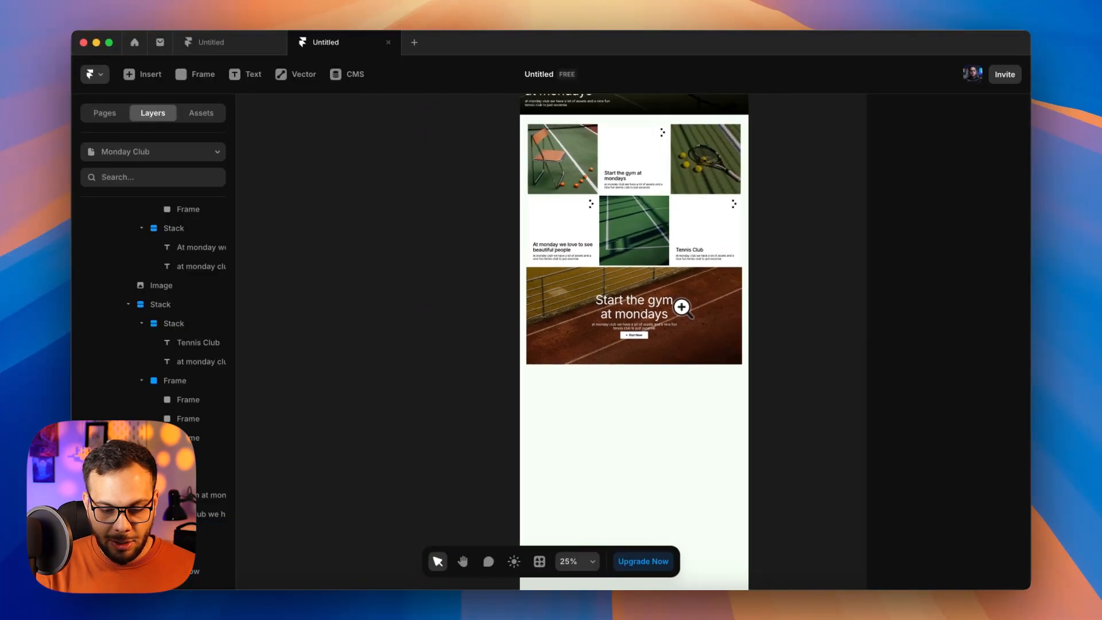
Step: Wrap the clay track call-to-action section in a new stack
{"action": "left_click", "coordinate": [689, 307]}
{"action": "left_click", "coordinate": [699, 292]}
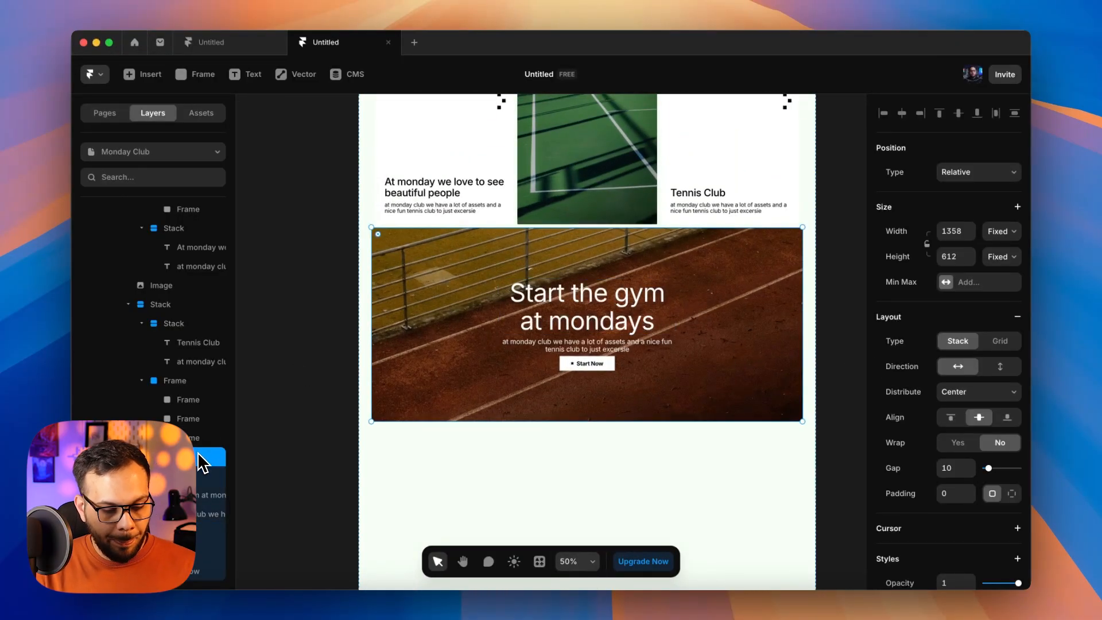
{"action": "key", "text": "shift+a"}
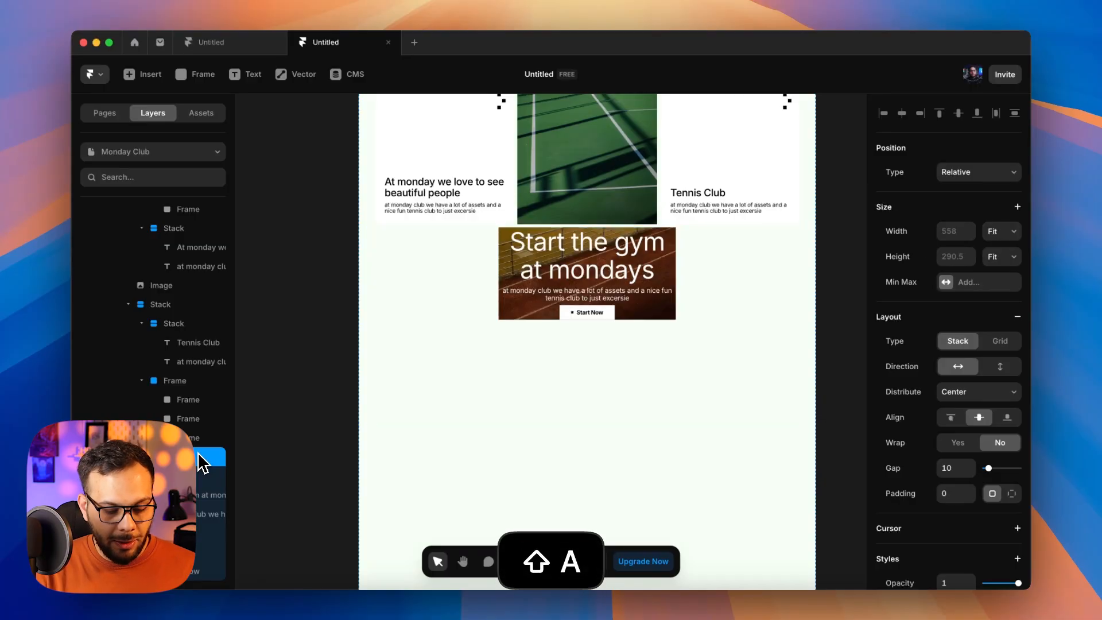
{"action": "key", "text": "super+z"}
{"action": "right_click", "coordinate": [211, 459]}
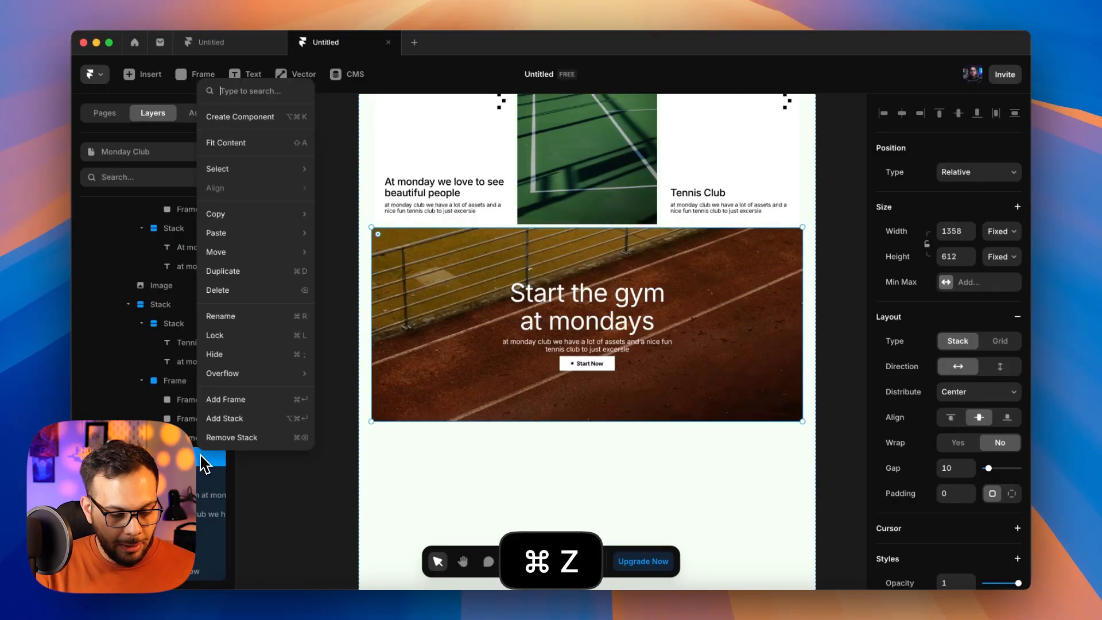
{"action": "left_click", "coordinate": [224, 421]}
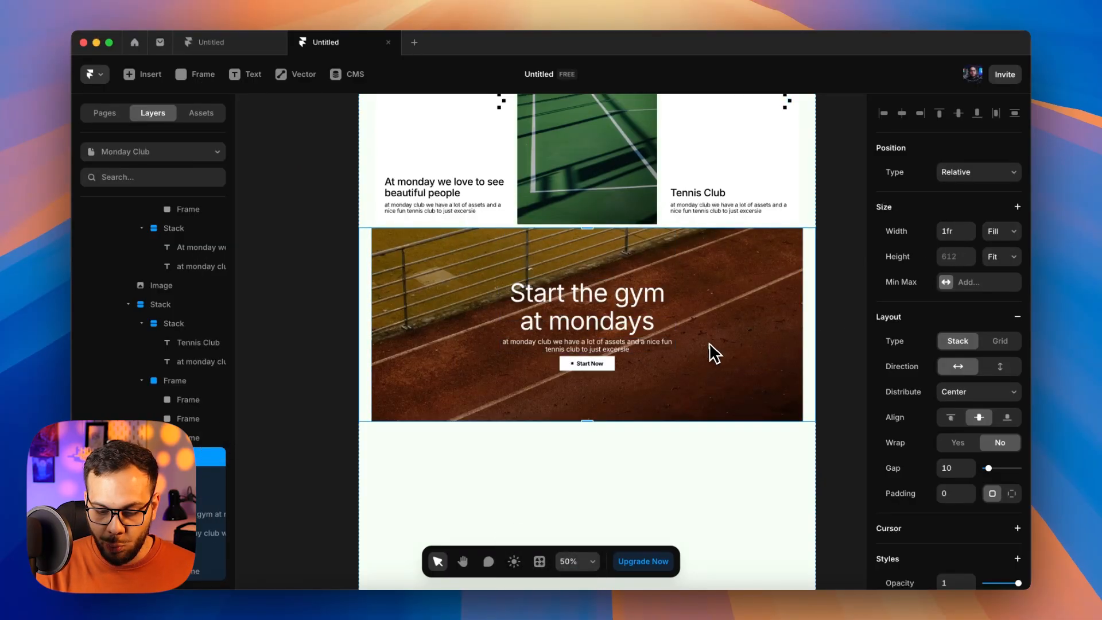
Step: Set the wrapping stack's top and bottom padding to 50 each
{"action": "scroll", "coordinate": [962, 363], "scroll_direction": "down", "scroll_amount": 4}
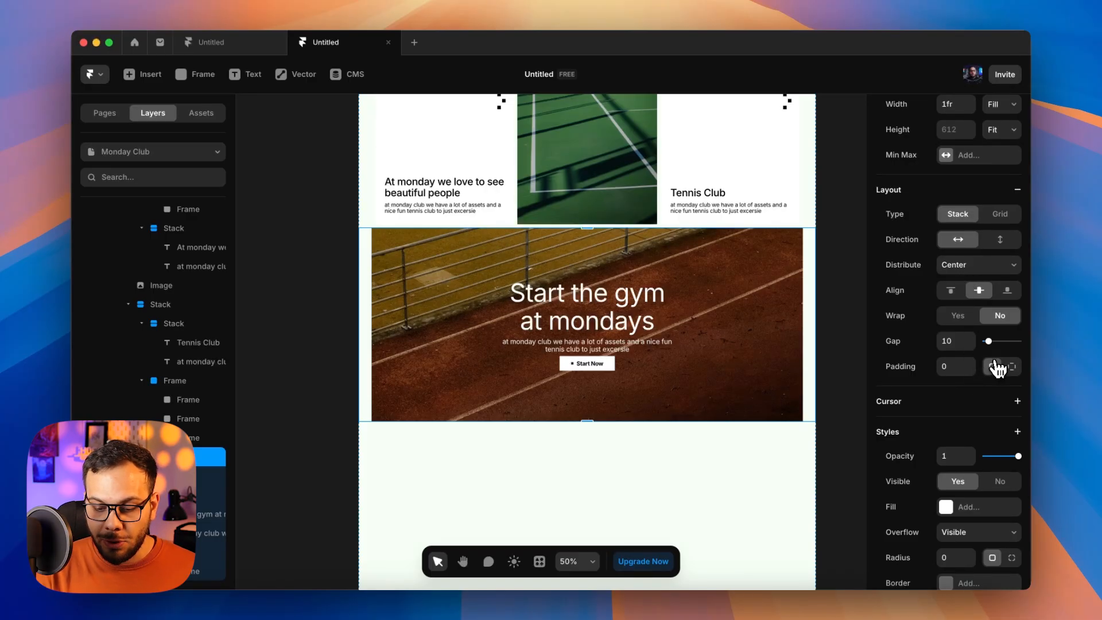
{"action": "left_click", "coordinate": [1013, 368]}
{"action": "type", "text": "5"}
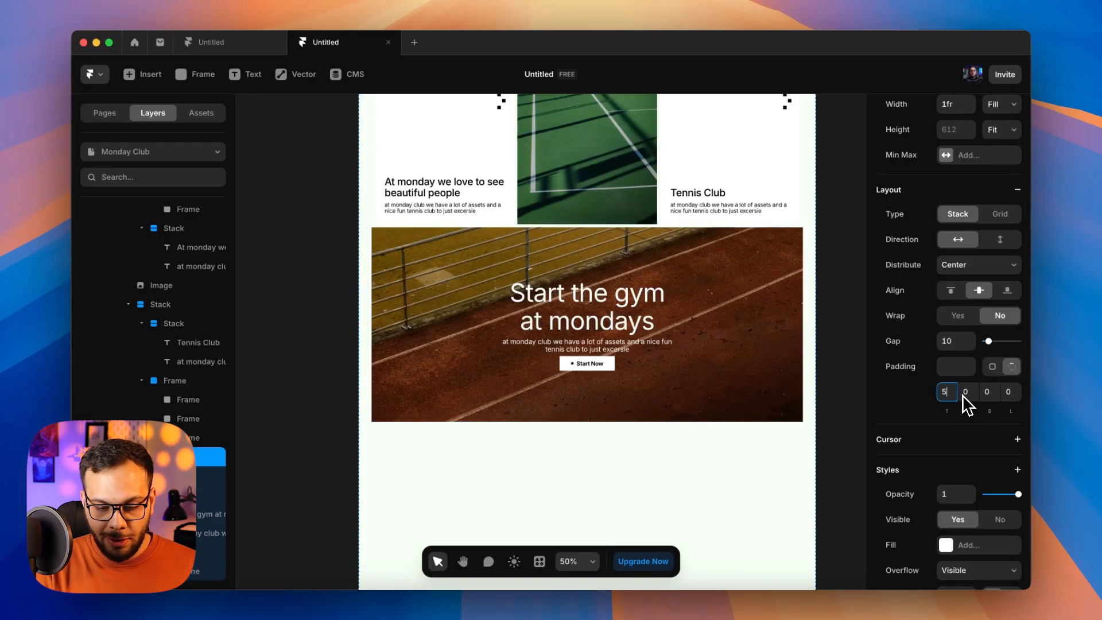
{"action": "type", "text": "0"}
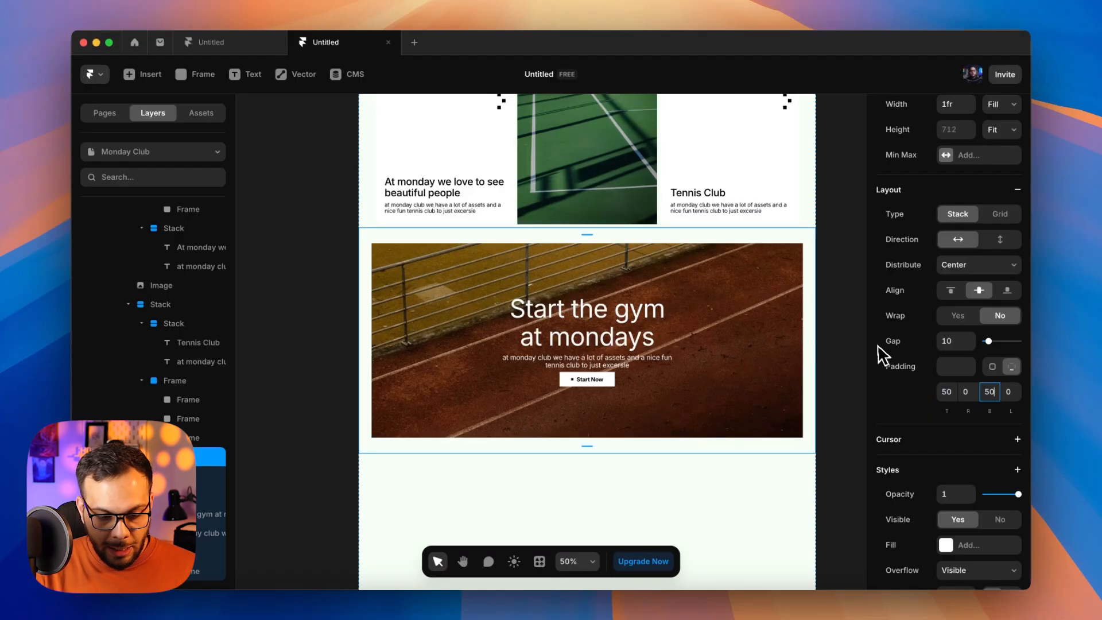
{"action": "left_click", "coordinate": [837, 282]}
Step: Set the width of the inner clay track stack to Fill
{"action": "key", "text": "z"}
{"action": "left_click", "coordinate": [796, 279], "text": "alt"}
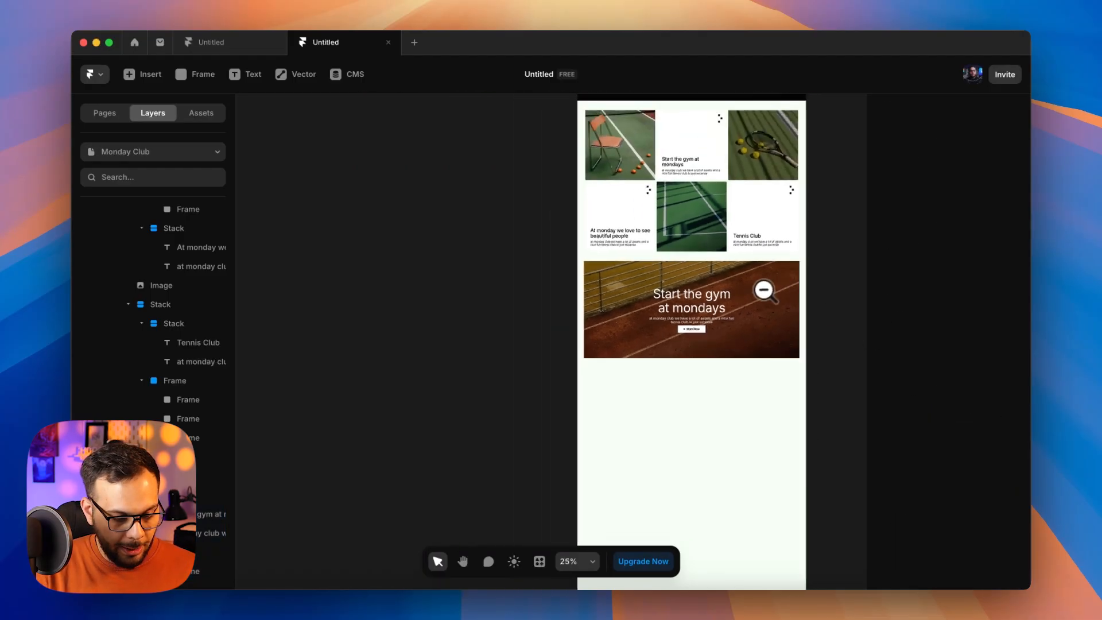
{"action": "left_click", "coordinate": [212, 475]}
{"action": "left_click", "coordinate": [1005, 240]}
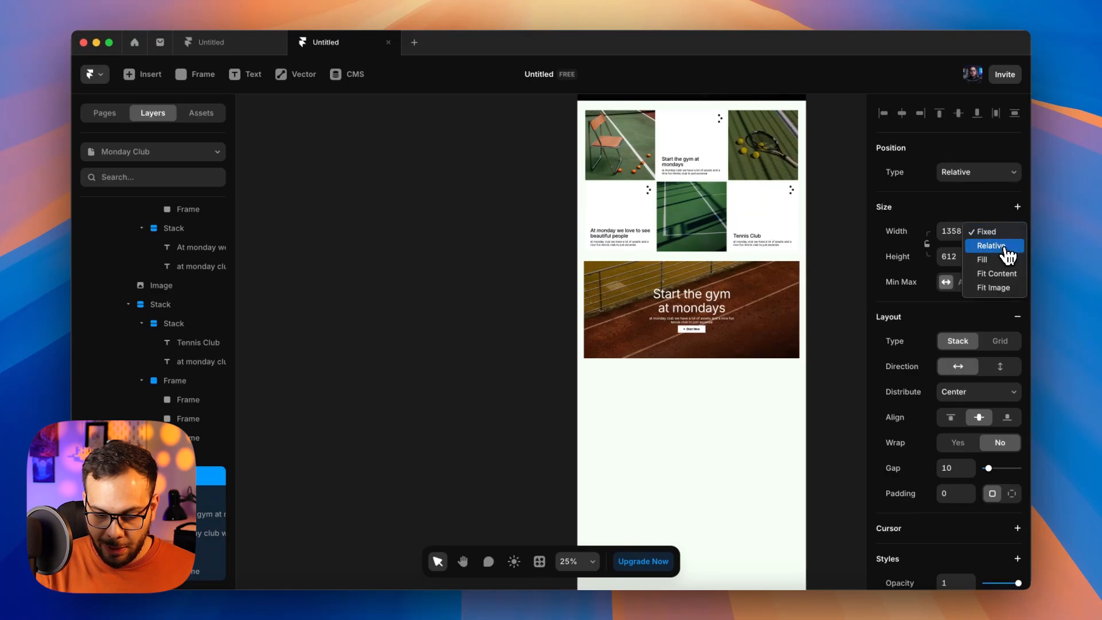
{"action": "left_click", "coordinate": [989, 259]}
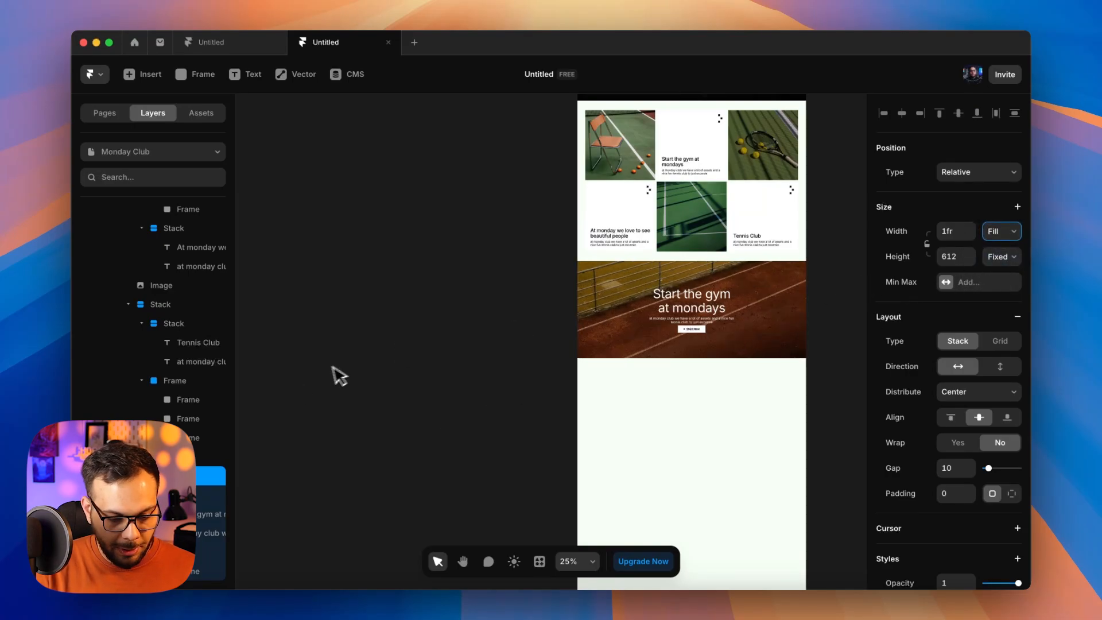
Step: Set the right and left padding of the outer stack around the clay track section to 50 each
{"action": "key", "text": "Escape"}
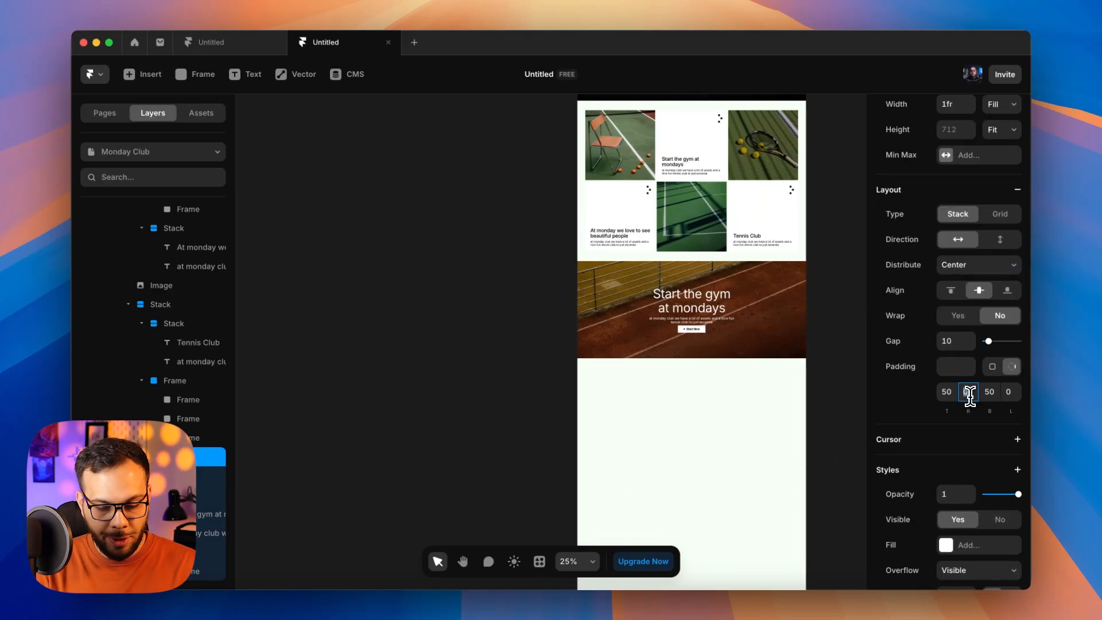
{"action": "key", "text": "Return"}
{"action": "key", "text": "super+a"}
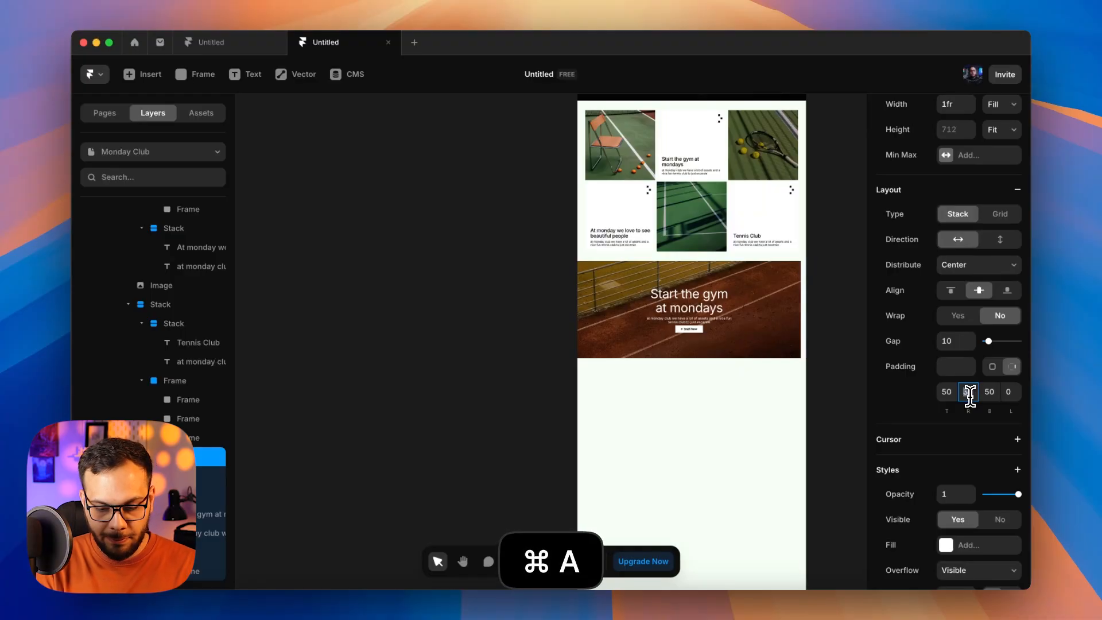
{"action": "type", "text": "50"}
{"action": "key", "text": "Return"}
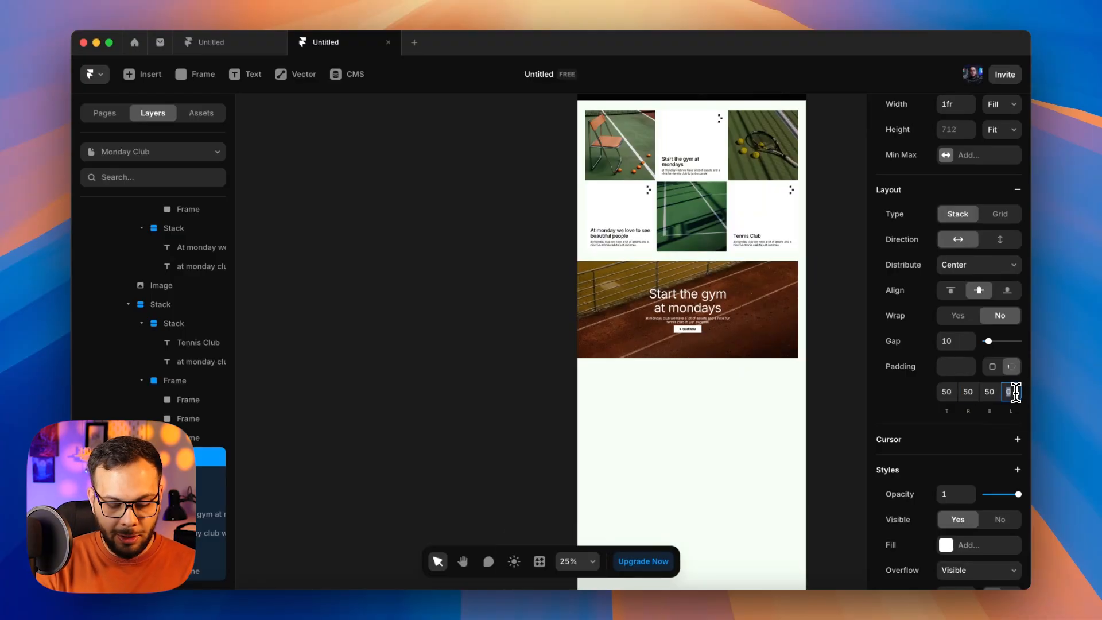
{"action": "key", "text": "Return"}
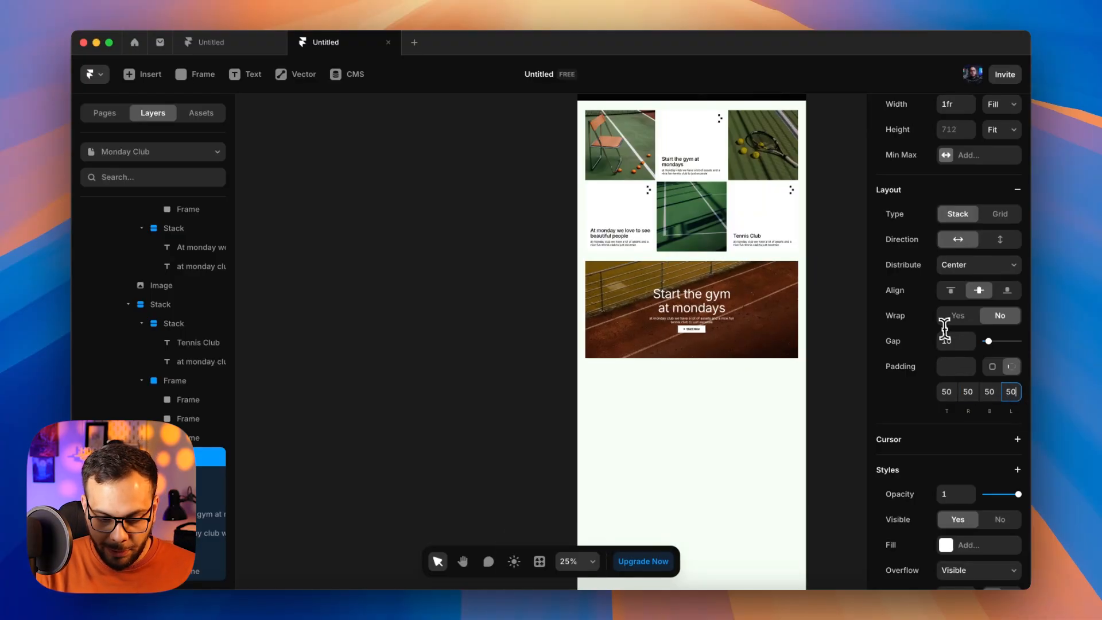
Step: Copy the Monday Club logo from the hero section
{"action": "scroll", "coordinate": [821, 248], "scroll_direction": "up", "scroll_amount": 3}
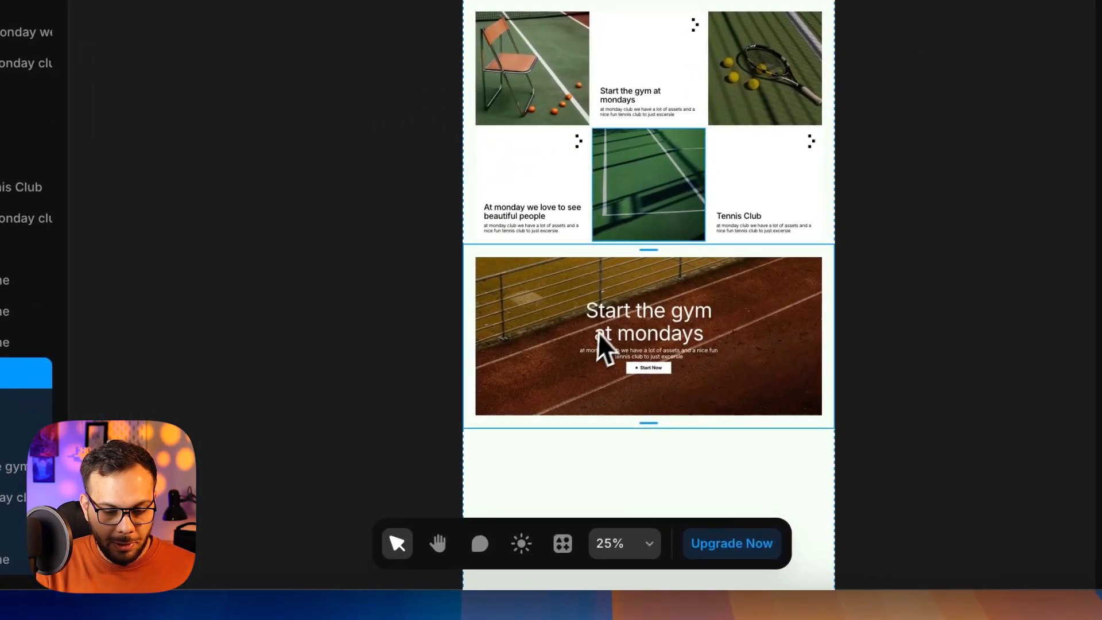
{"action": "scroll", "coordinate": [611, 380], "scroll_direction": "right", "scroll_amount": 1}
{"action": "scroll", "coordinate": [611, 380], "scroll_direction": "up", "scroll_amount": 1}
{"action": "left_click", "coordinate": [447, 140]}
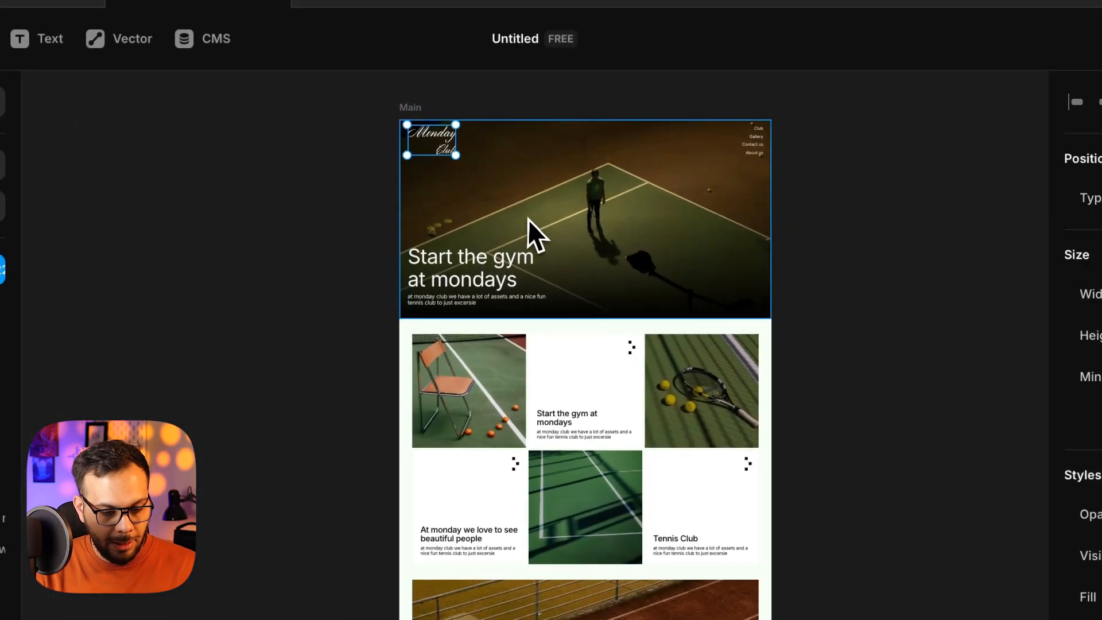
{"action": "key", "text": "super+c"}
Step: Draw a full-width frame of about 1440 × 502 directly below the clay track section
{"action": "scroll", "coordinate": [657, 318], "scroll_direction": "down", "scroll_amount": 3}
{"action": "scroll", "coordinate": [657, 318], "scroll_direction": "down", "scroll_amount": 3}
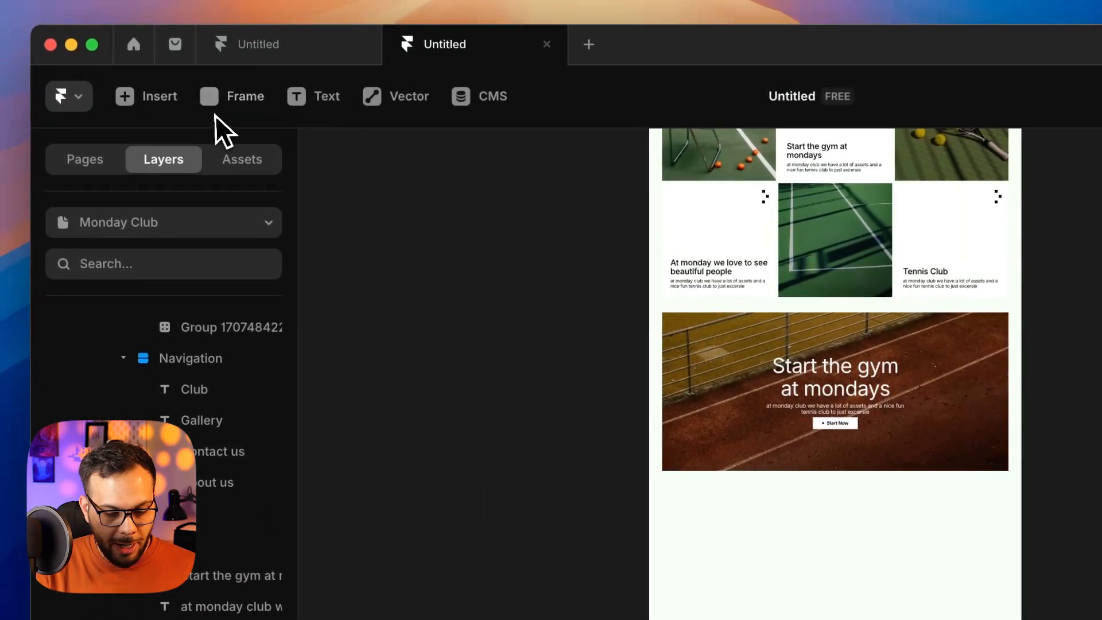
{"action": "left_click", "coordinate": [233, 97]}
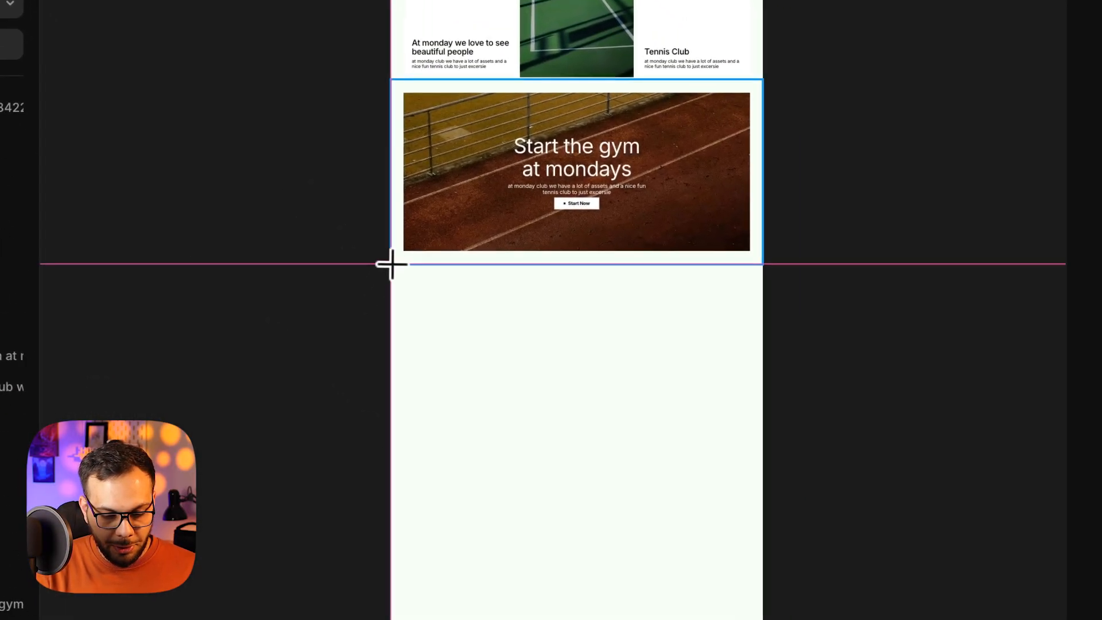
{"action": "left_click_drag", "start_coordinate": [391, 264], "coordinate": [757, 388]}
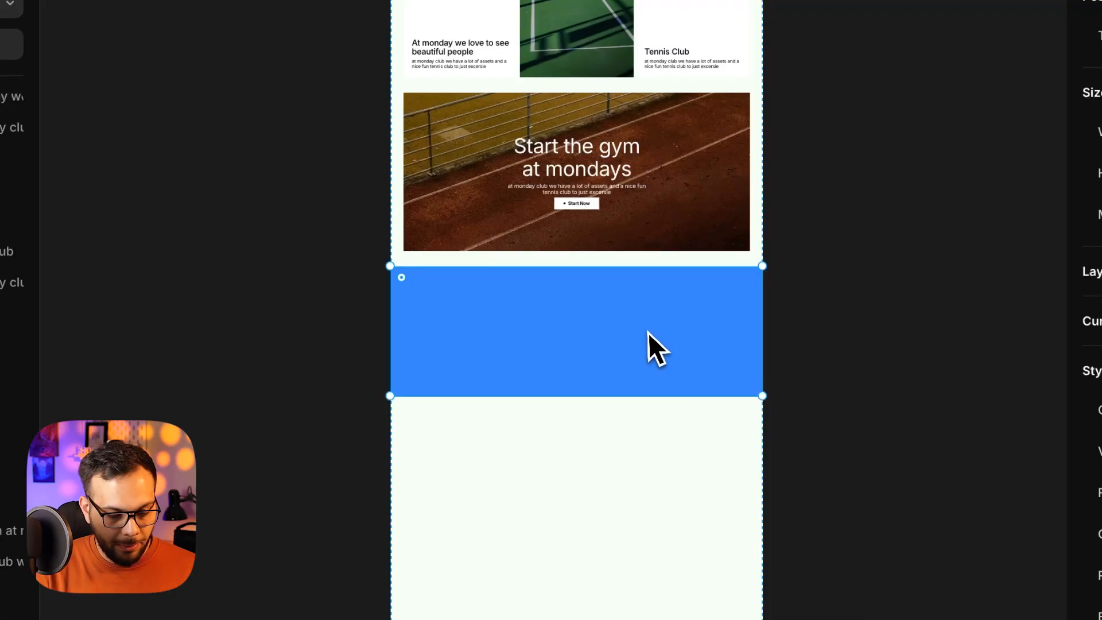
Step: Paste the Monday Club logo into the new frame and remove the frame's blue fill
{"action": "key", "text": "z"}
{"action": "left_click", "coordinate": [635, 324]}
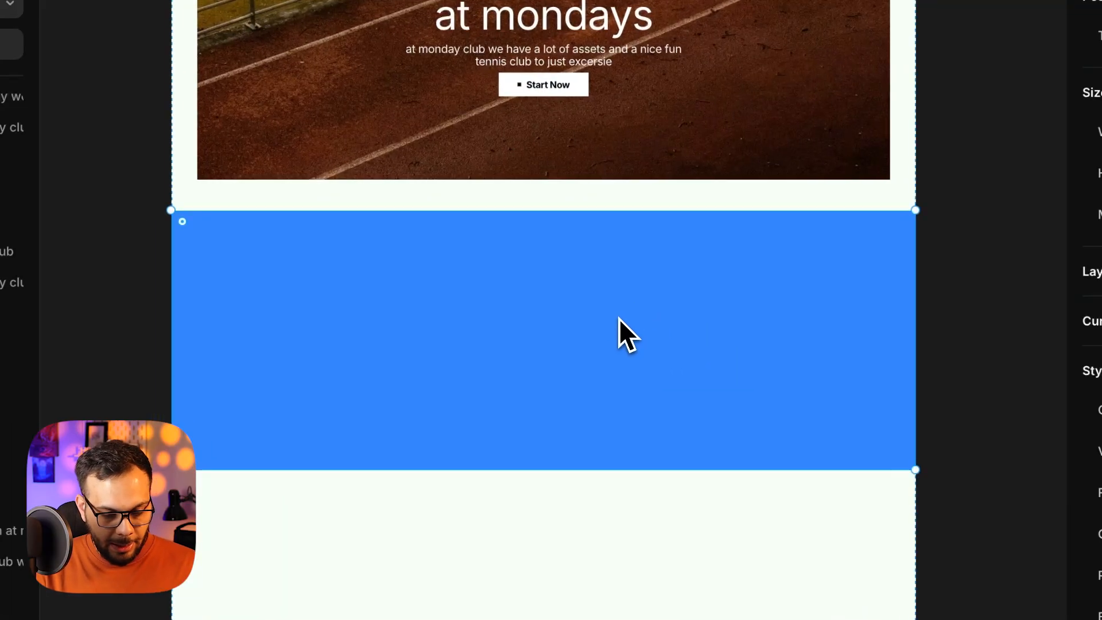
{"action": "key", "text": "super+v"}
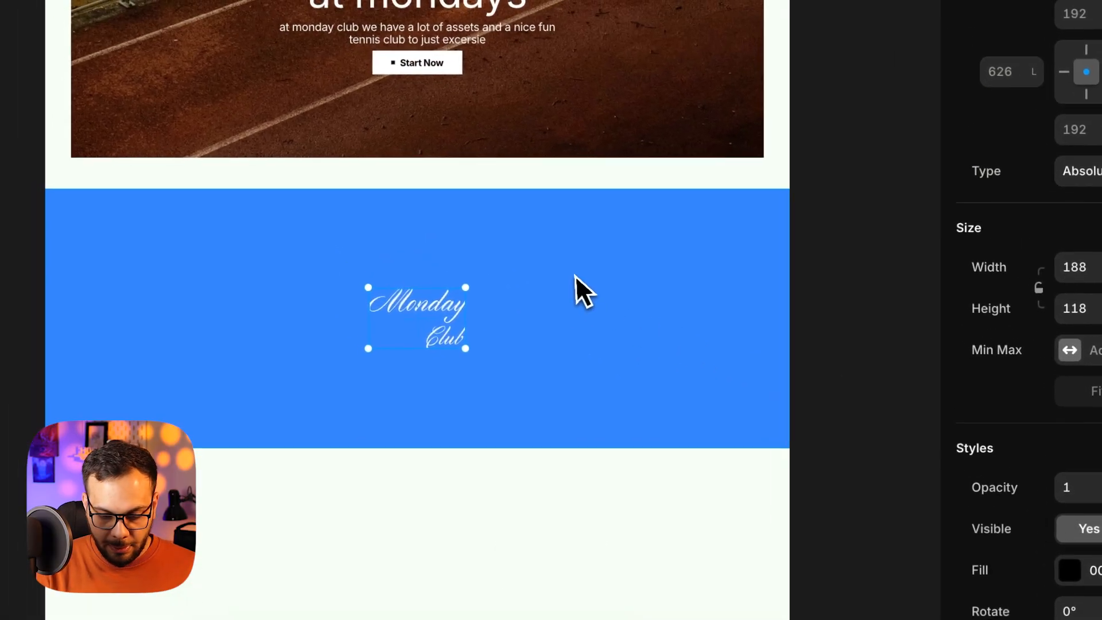
{"action": "left_click", "coordinate": [703, 310]}
{"action": "left_click", "coordinate": [1044, 400]}
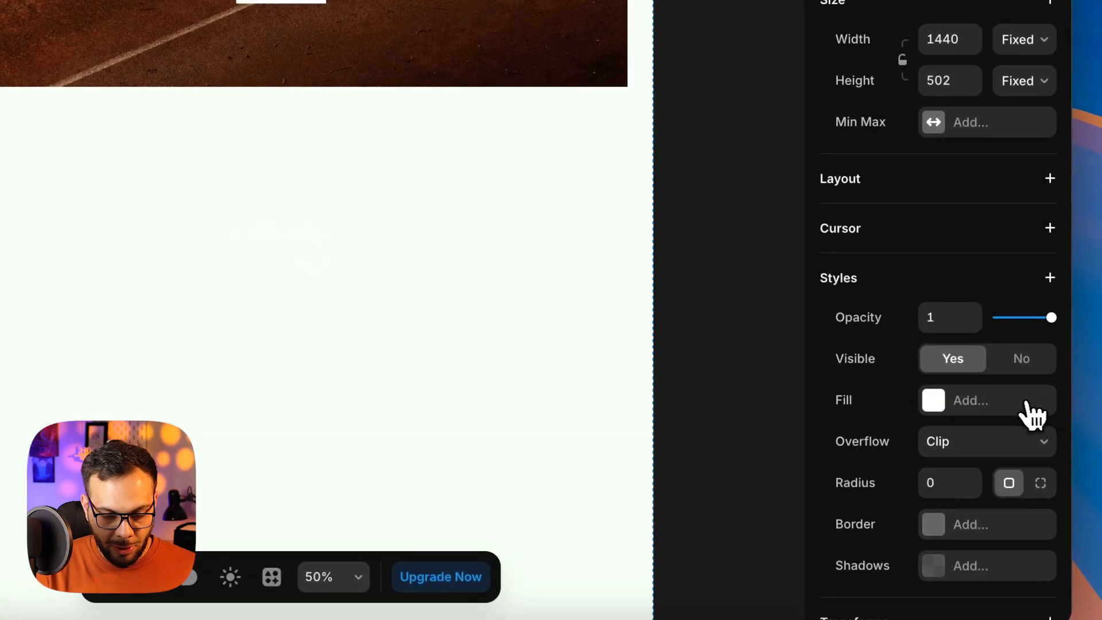
Step: Expand the pasted logo group, select all its vector shapes and set their fill to black, 000000
{"action": "left_click", "coordinate": [269, 241]}
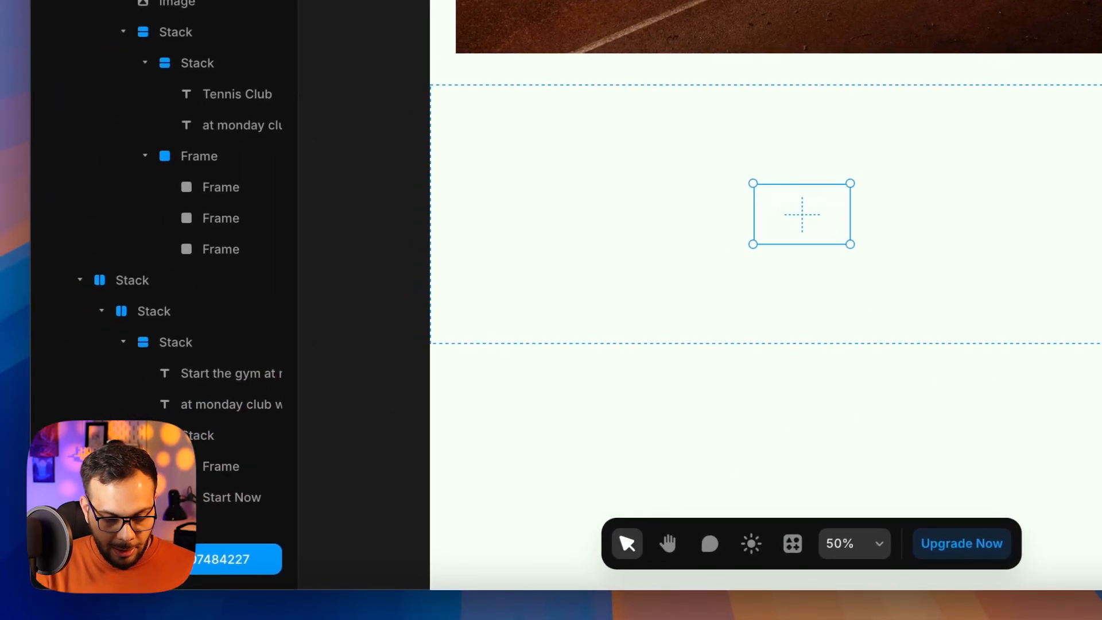
{"action": "key", "text": "Escape"}
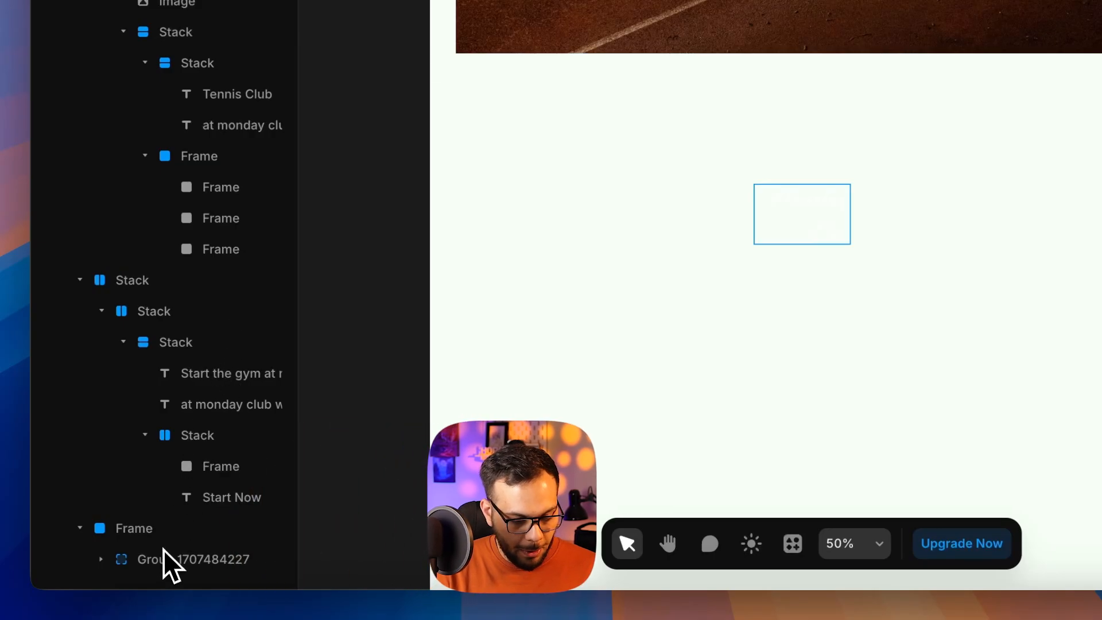
{"action": "left_click", "coordinate": [146, 560]}
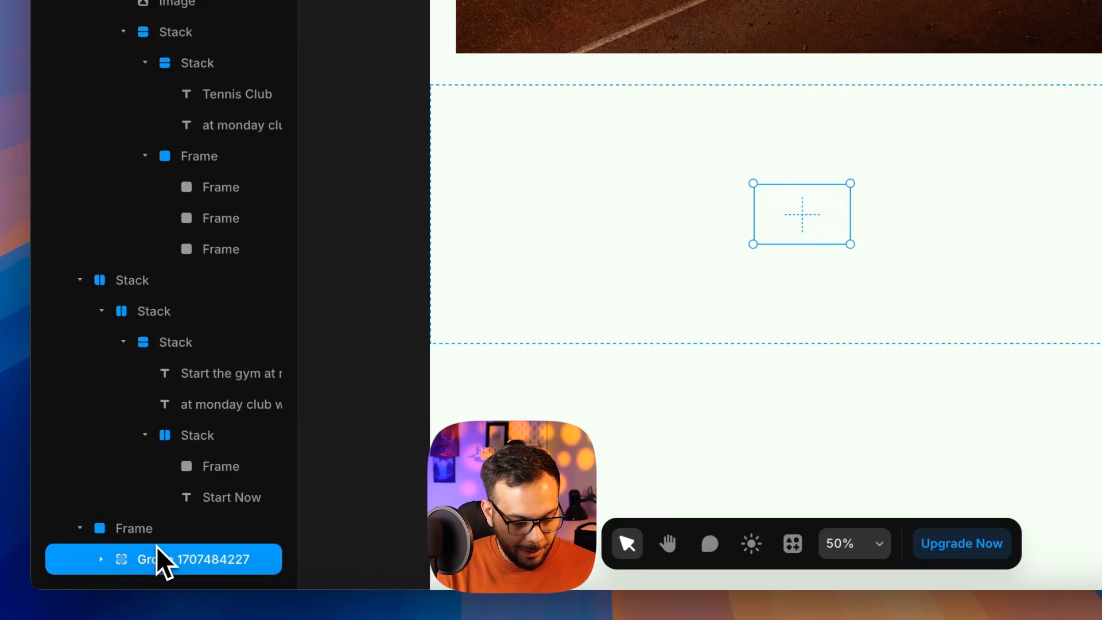
{"action": "left_click", "coordinate": [102, 559]}
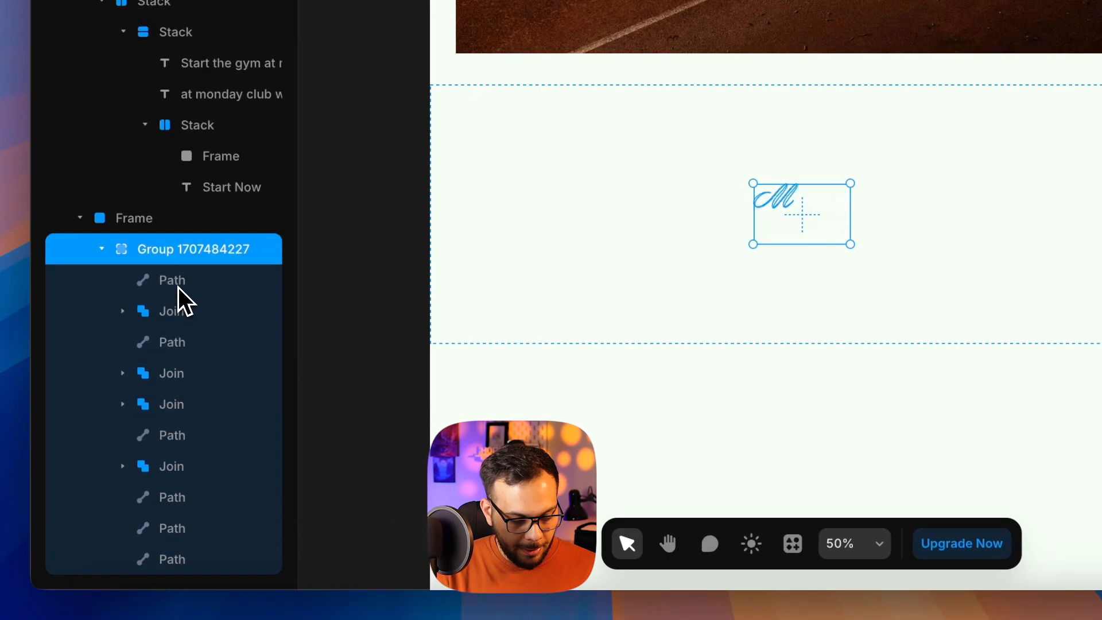
{"action": "left_click", "coordinate": [178, 284]}
{"action": "left_click", "coordinate": [176, 551], "text": "shift"}
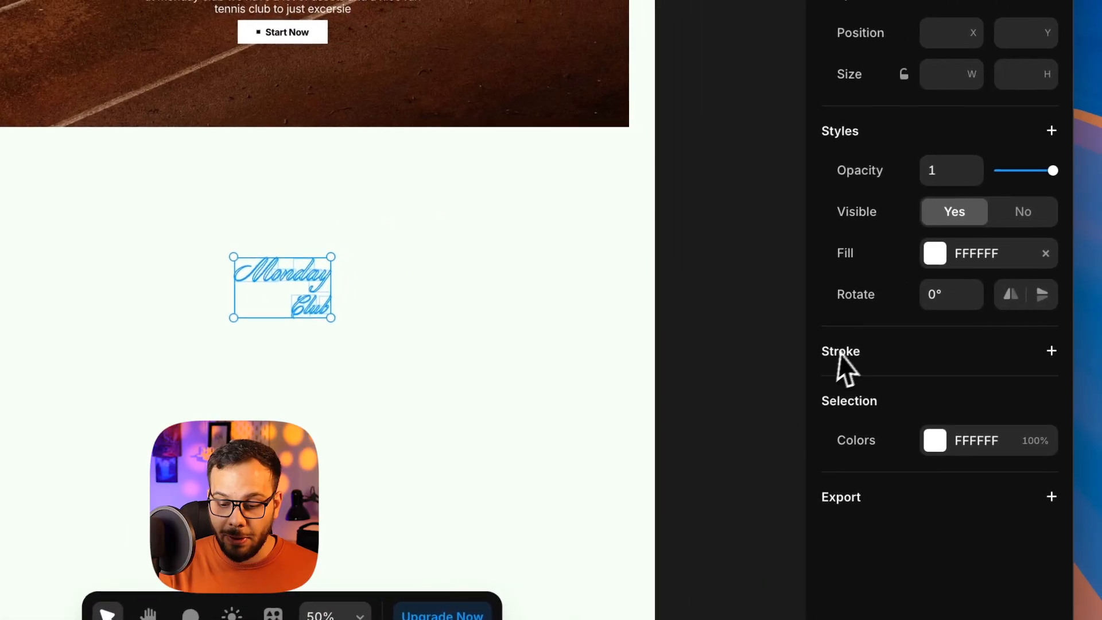
{"action": "left_click", "coordinate": [933, 254]}
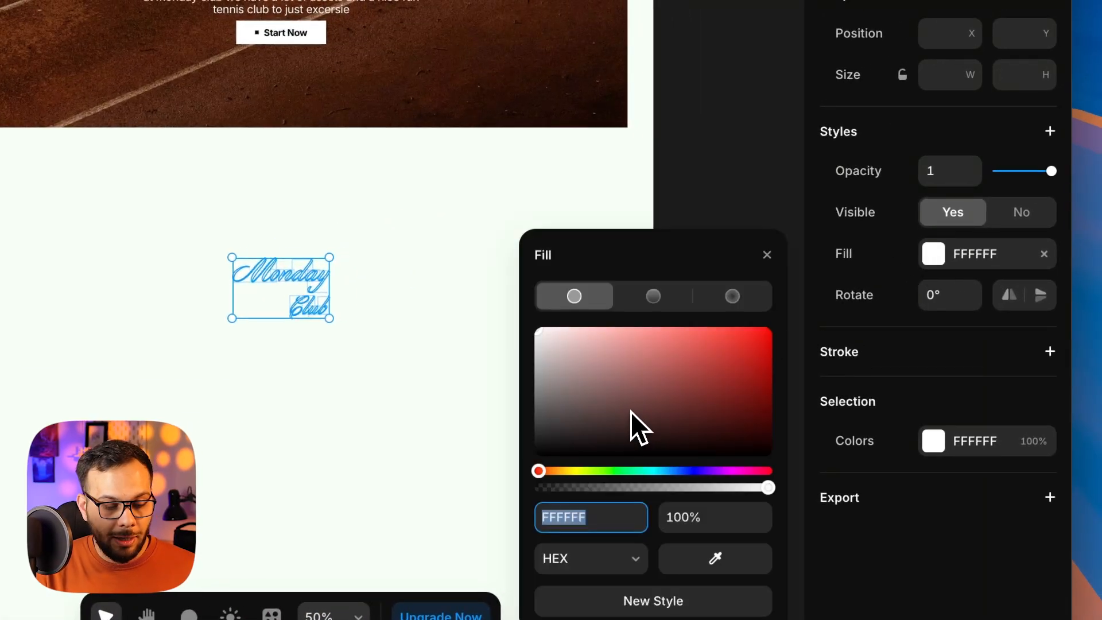
{"action": "left_click_drag", "start_coordinate": [629, 398], "coordinate": [386, 530]}
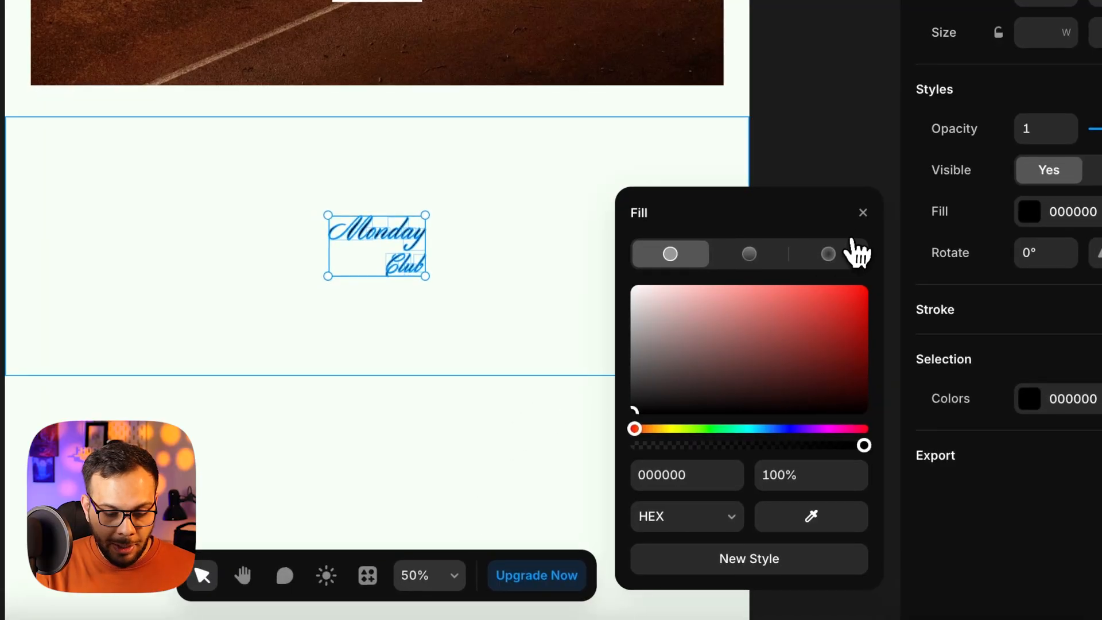
{"action": "left_click", "coordinate": [863, 212]}
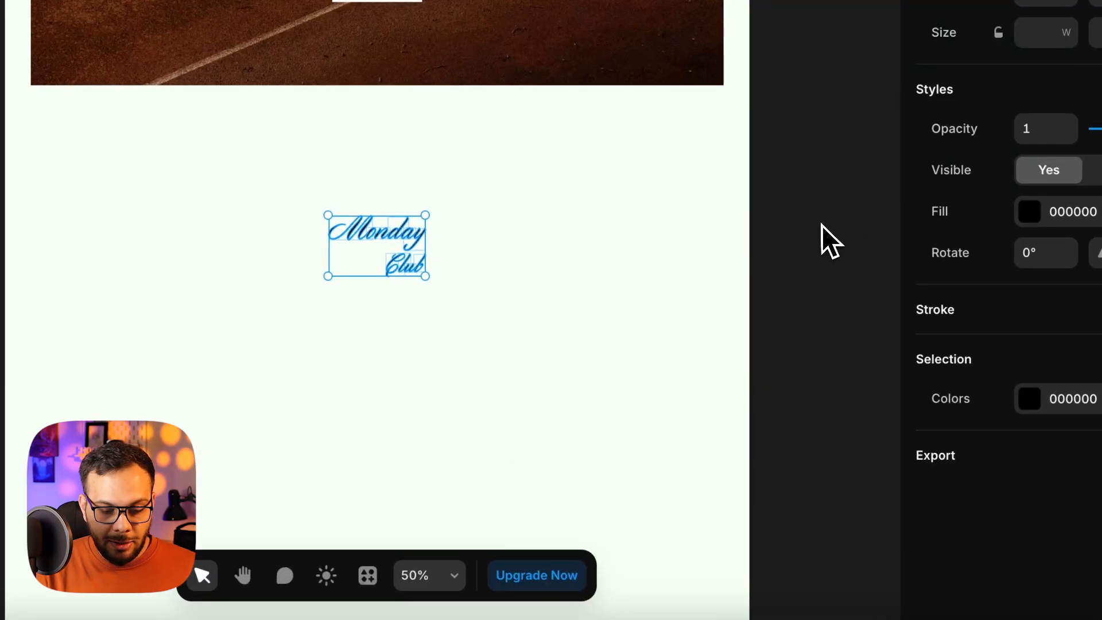
{"action": "left_click", "coordinate": [787, 253]}
Step: Copy the Navigation stack with its four text links from the hero section
{"action": "left_click", "coordinate": [515, 299]}
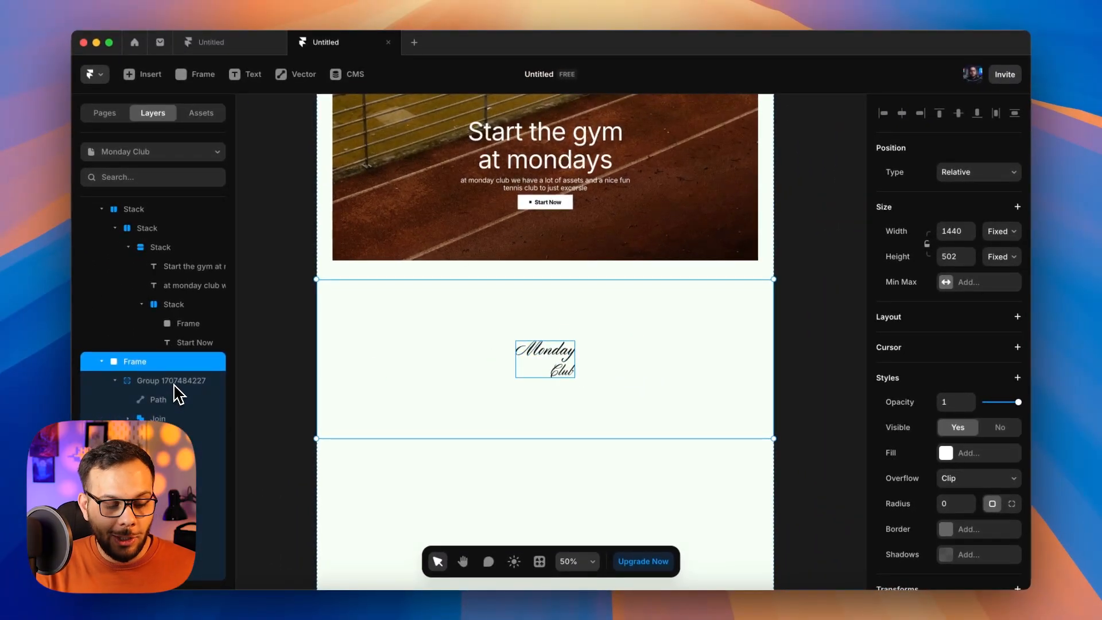
{"action": "left_click", "coordinate": [175, 381]}
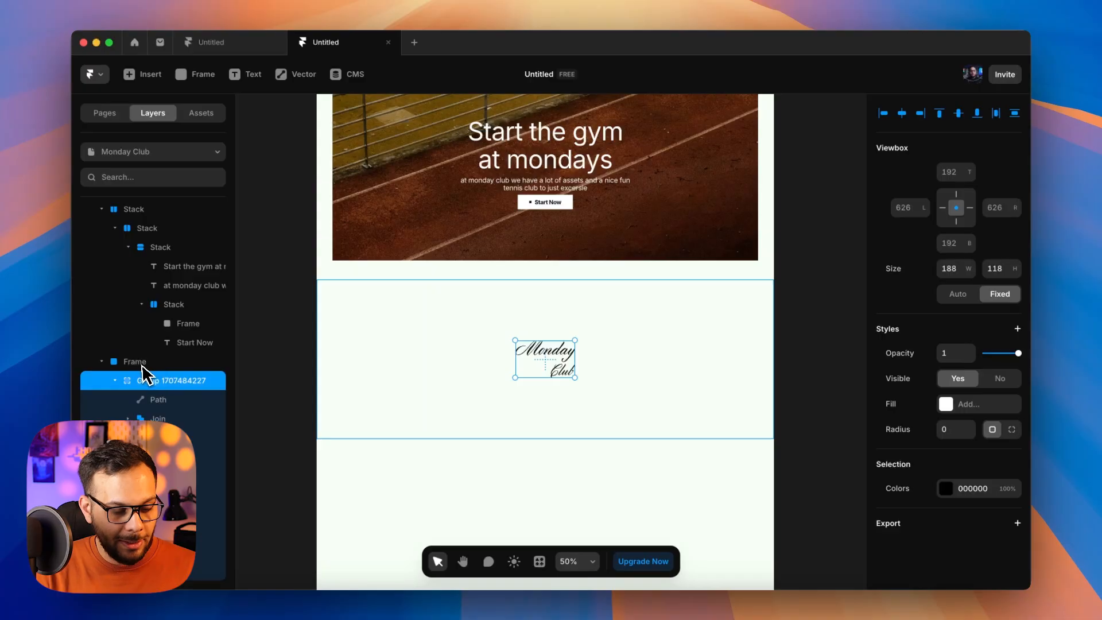
{"action": "scroll", "coordinate": [132, 379], "scroll_direction": "up", "scroll_amount": 5}
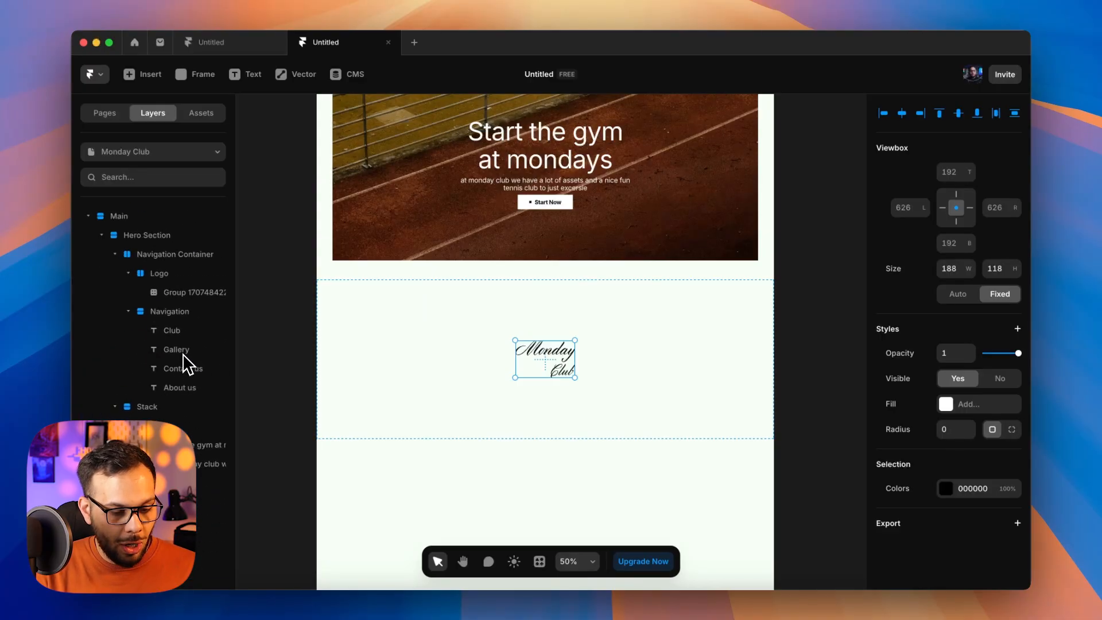
{"action": "left_click", "coordinate": [173, 313]}
{"action": "key", "text": "super+c"}
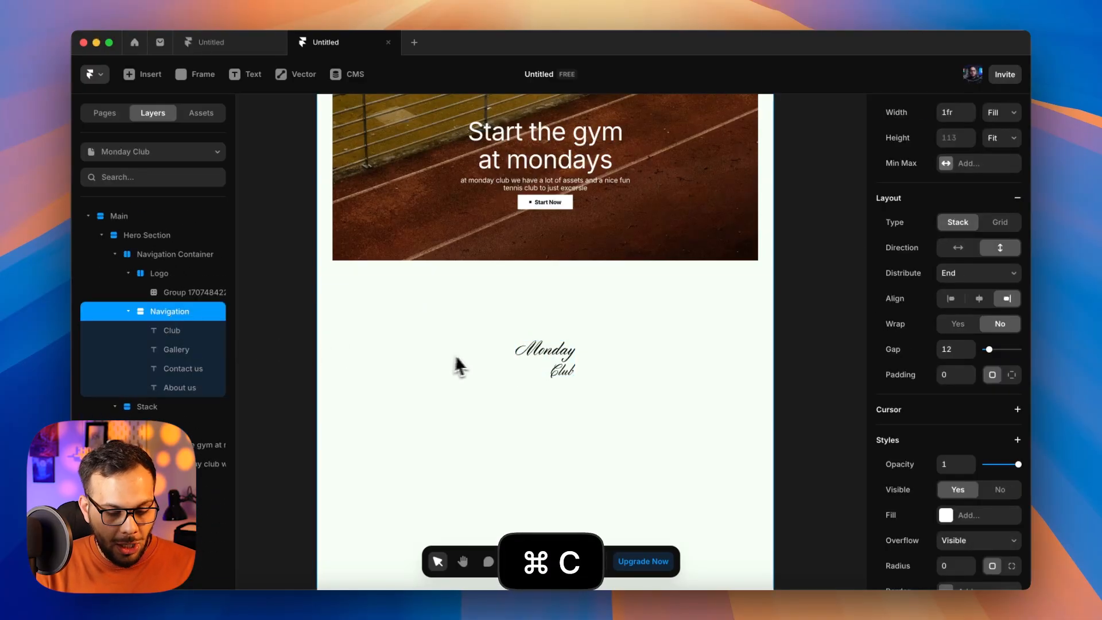
Step: Apply a stack layout to the footer frame and paste the copied navigation into it beside the logo
{"action": "left_click", "coordinate": [658, 377]}
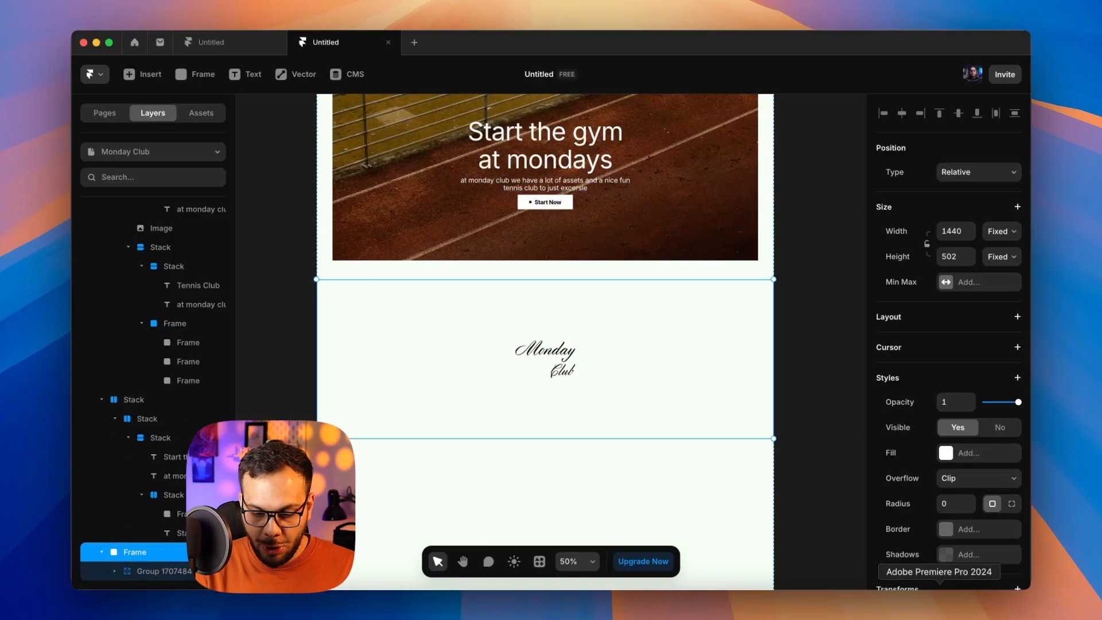
{"action": "left_click", "coordinate": [941, 318]}
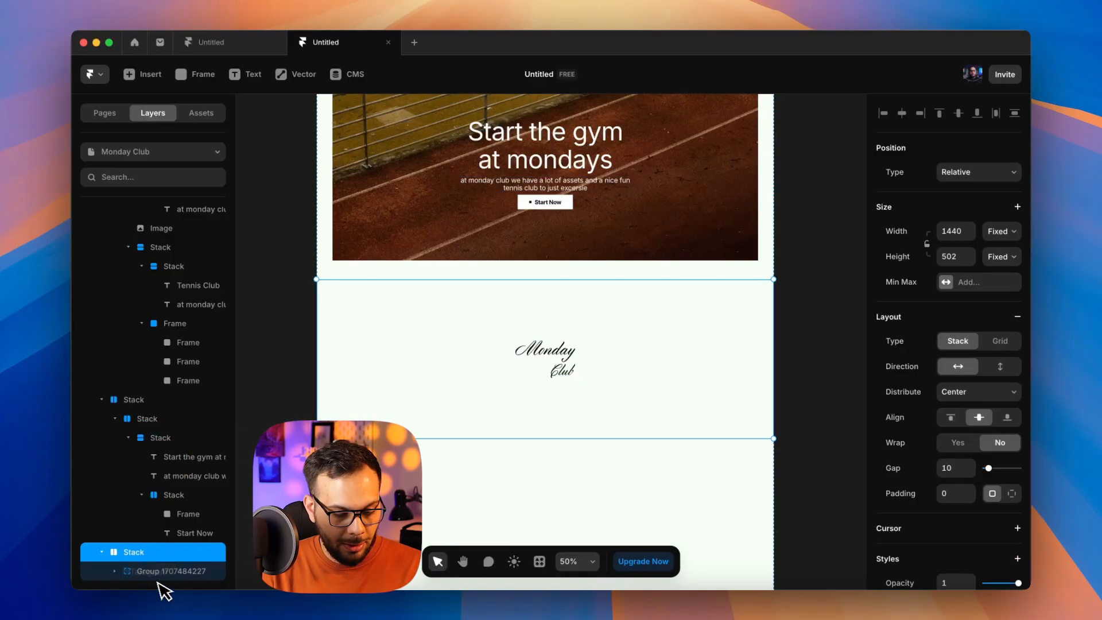
{"action": "key", "text": "super+v"}
Step: Change the pasted navigation's white text colour to black, 000000
{"action": "scroll", "coordinate": [954, 441], "scroll_direction": "down", "scroll_amount": 5}
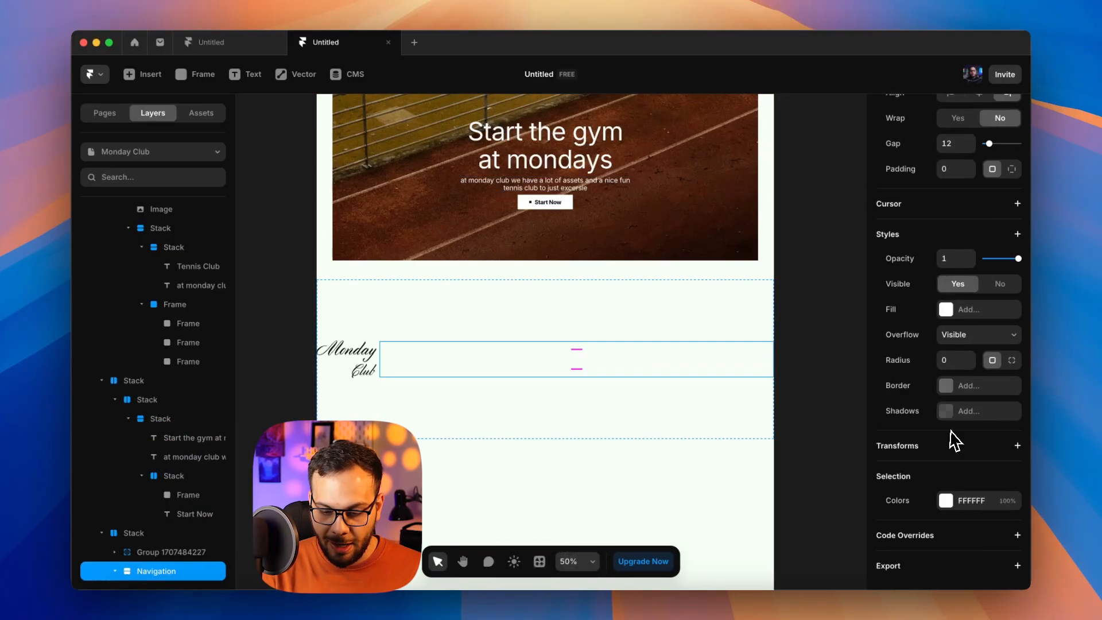
{"action": "left_click", "coordinate": [946, 310]}
{"action": "key", "text": "super+z"}
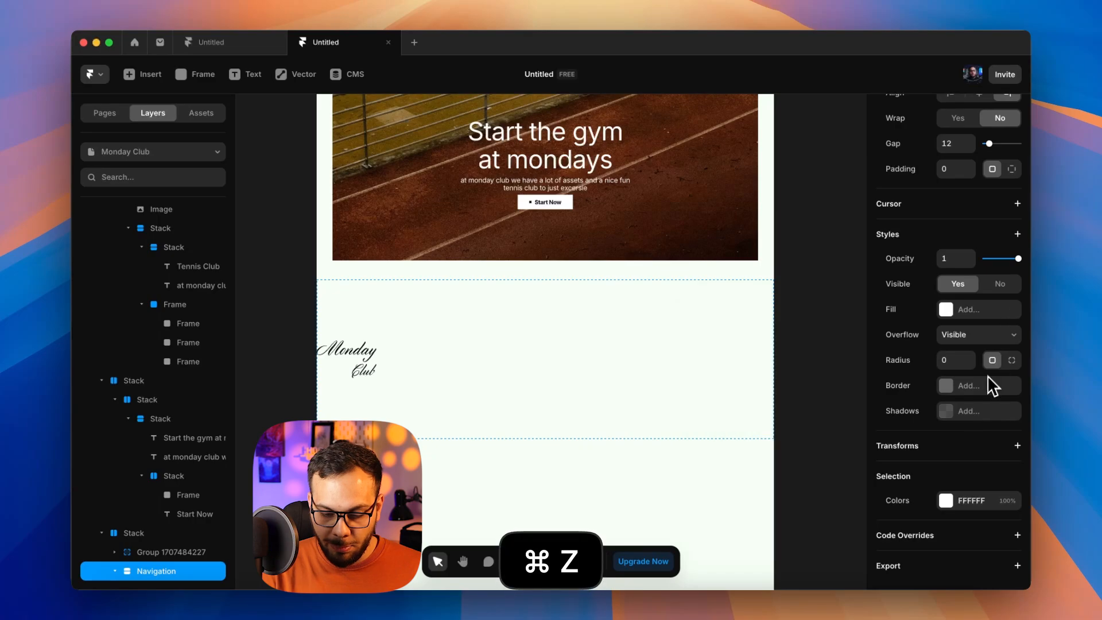
{"action": "left_click", "coordinate": [946, 500]}
{"action": "left_click_drag", "start_coordinate": [792, 454], "coordinate": [621, 496]}
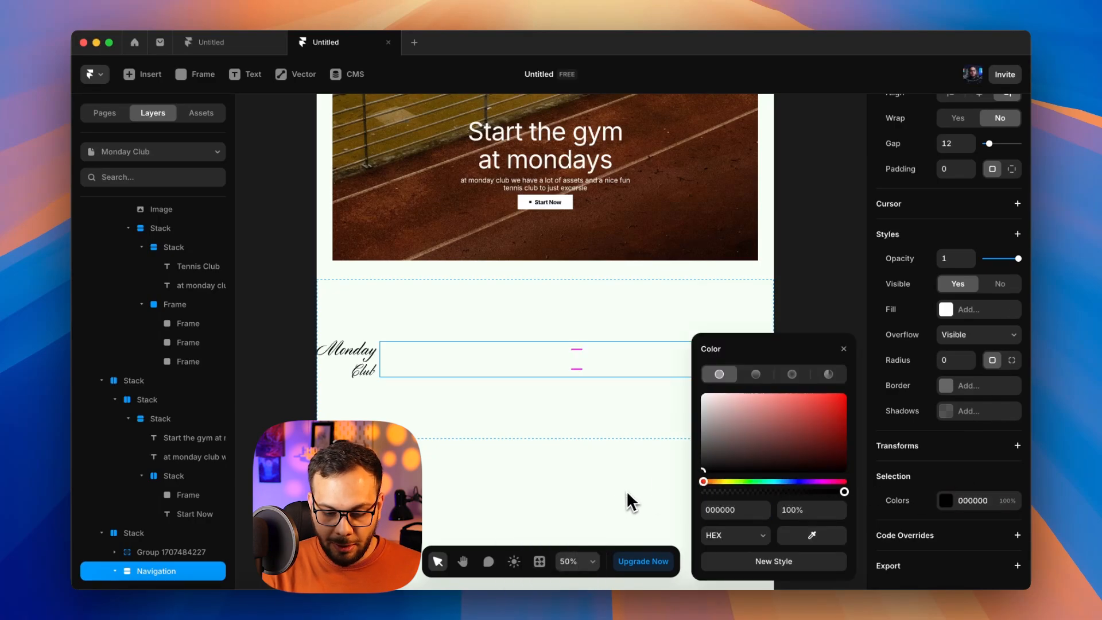
{"action": "left_click", "coordinate": [843, 350]}
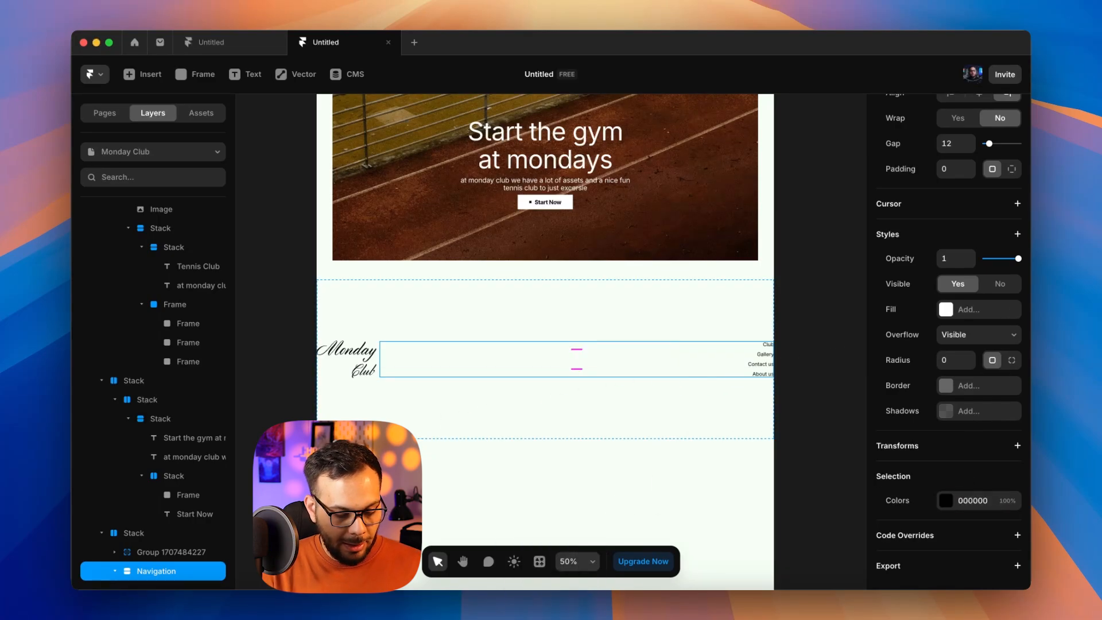
Step: Duplicate the footer's navigation stack and rename the copy as Footer Navigation
{"action": "scroll", "coordinate": [217, 508], "scroll_direction": "down", "scroll_amount": 3}
{"action": "key", "text": "super+d"}
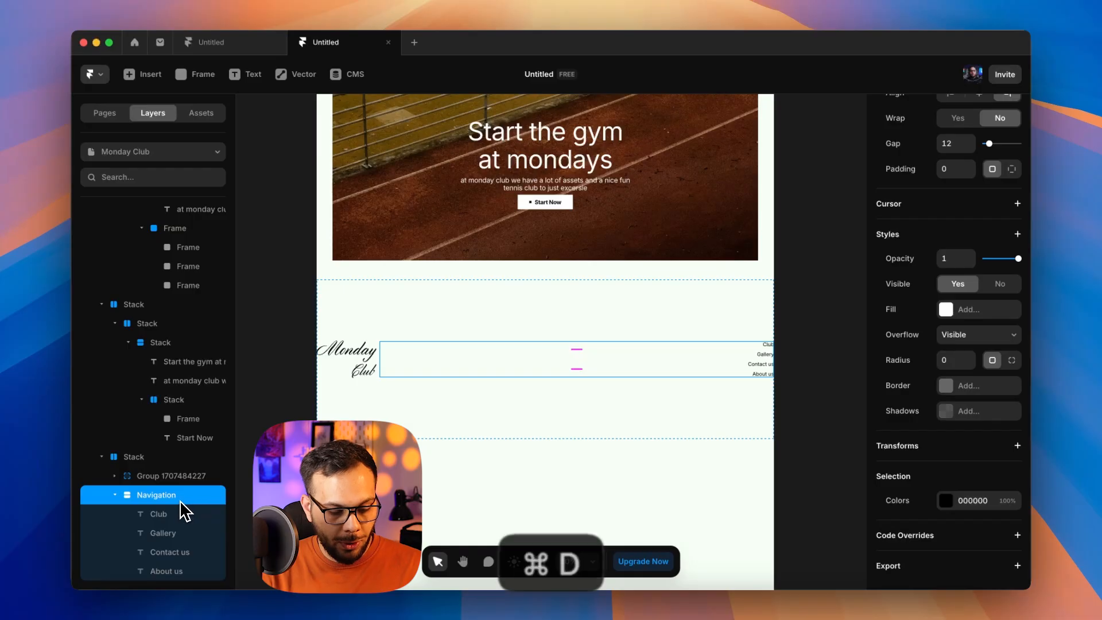
{"action": "scroll", "coordinate": [178, 511], "scroll_direction": "down", "scroll_amount": 3}
{"action": "double_click", "coordinate": [165, 501]}
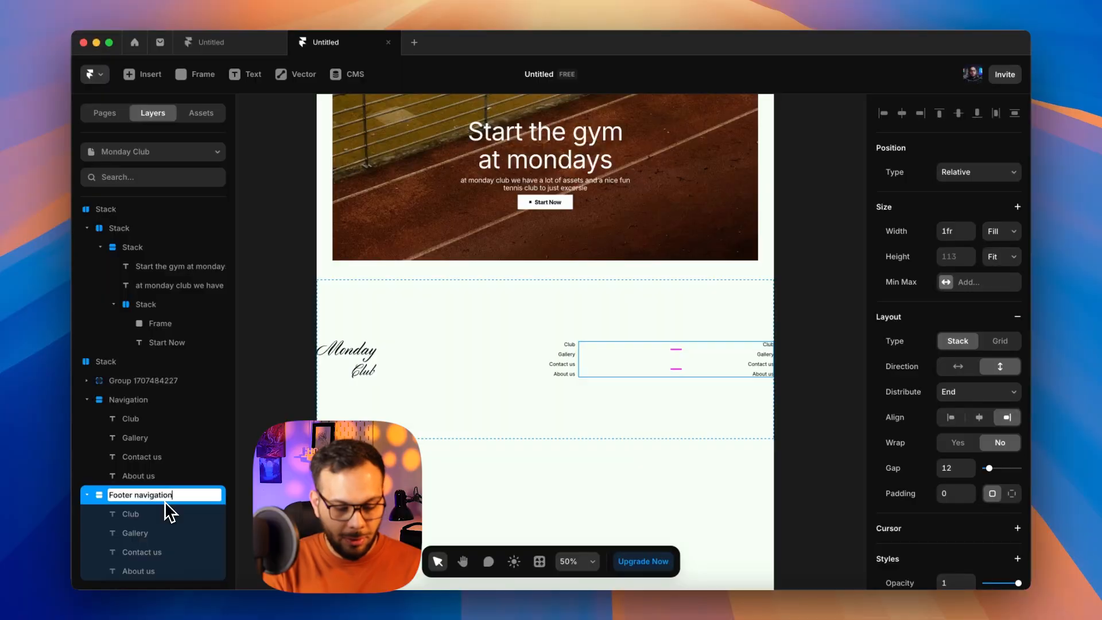
{"action": "key", "text": "super+a"}
{"action": "type", "text": "Footer"}
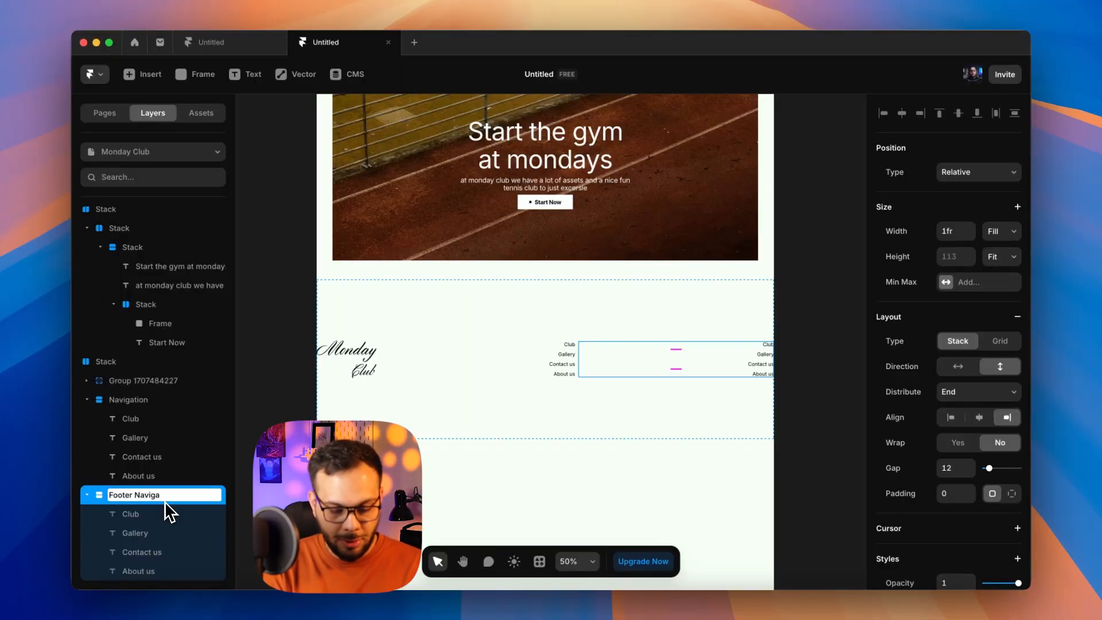
{"action": "key", "text": "Return"}
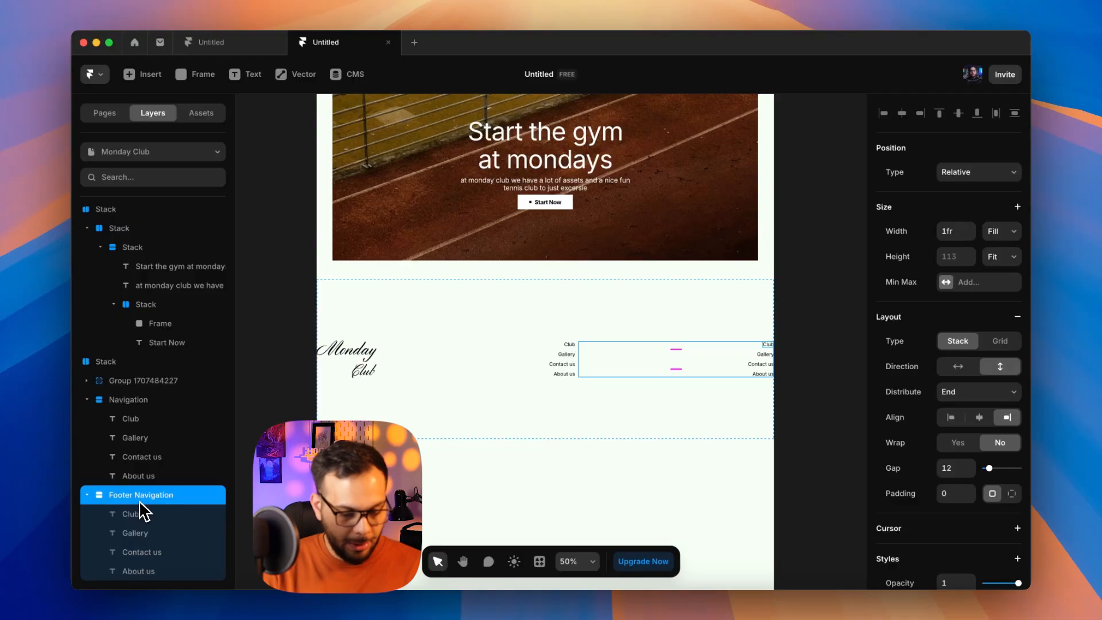
Step: Rename the footer's original Navigation stack as Footer Navigation too
{"action": "key", "text": "super+c"}
{"action": "double_click", "coordinate": [133, 401]}
{"action": "key", "text": "super+v"}
{"action": "left_click", "coordinate": [266, 390]}
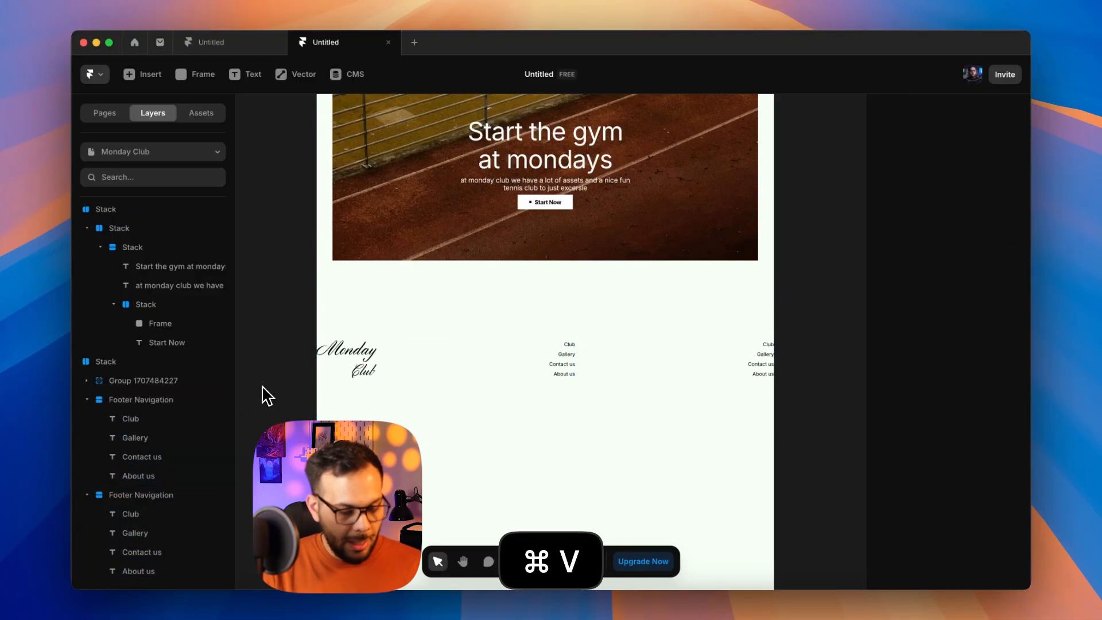
Step: Select both Footer Navigation stacks and wrap them together in a new stack
{"action": "left_click", "coordinate": [162, 497]}
{"action": "left_click", "coordinate": [152, 419], "text": "shift"}
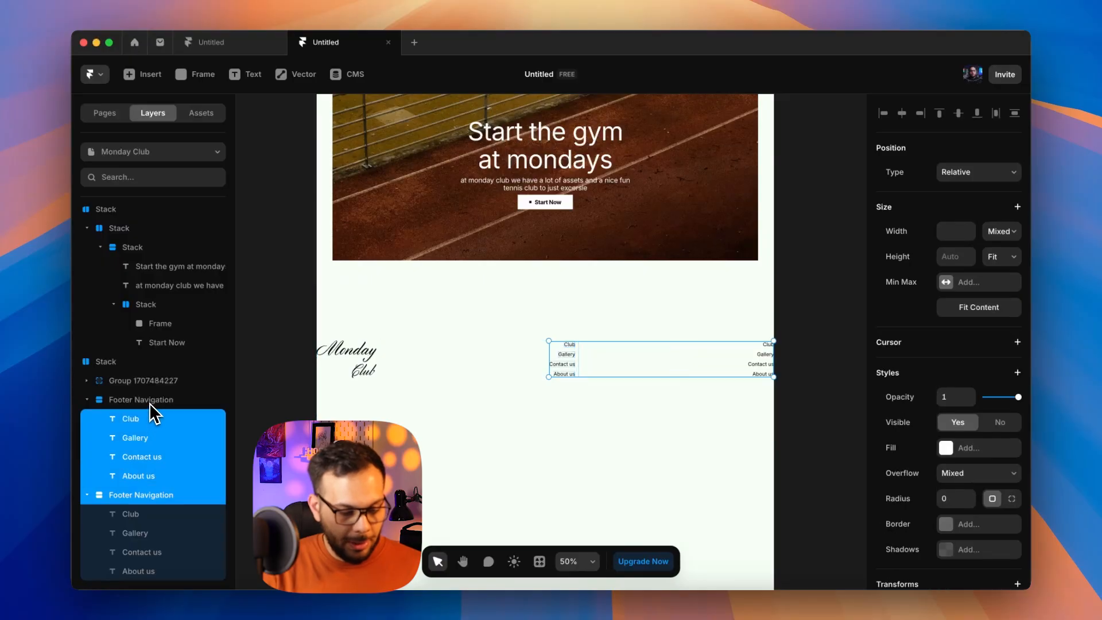
{"action": "left_click", "coordinate": [170, 497]}
{"action": "left_click", "coordinate": [156, 401], "text": "shift"}
{"action": "key", "text": "shift+a"}
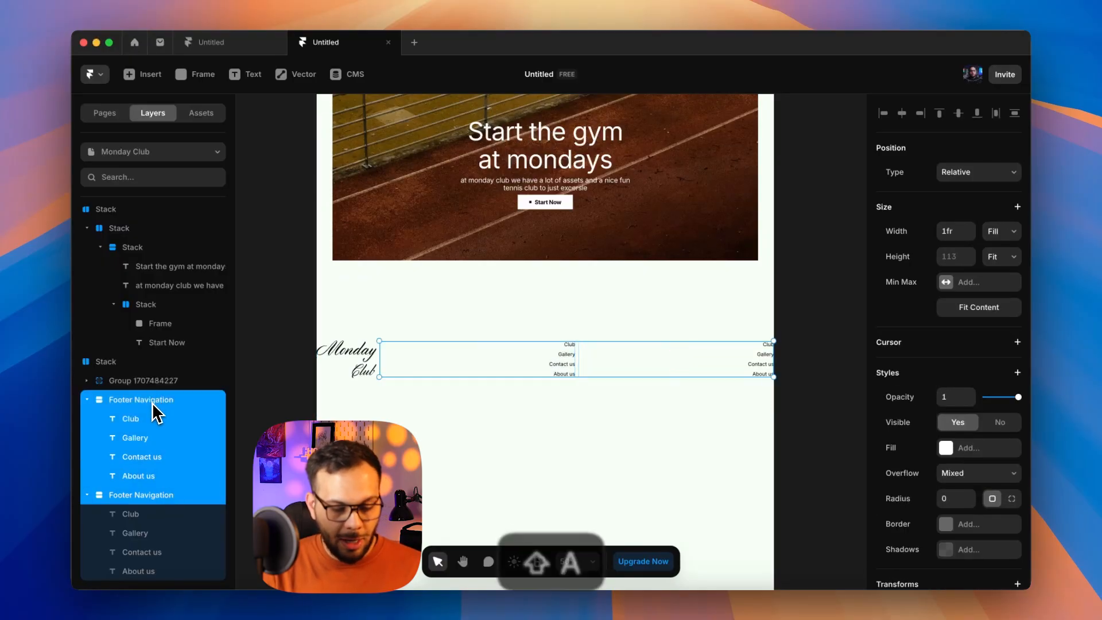
{"action": "scroll", "coordinate": [376, 380], "scroll_direction": "left", "scroll_amount": 1}
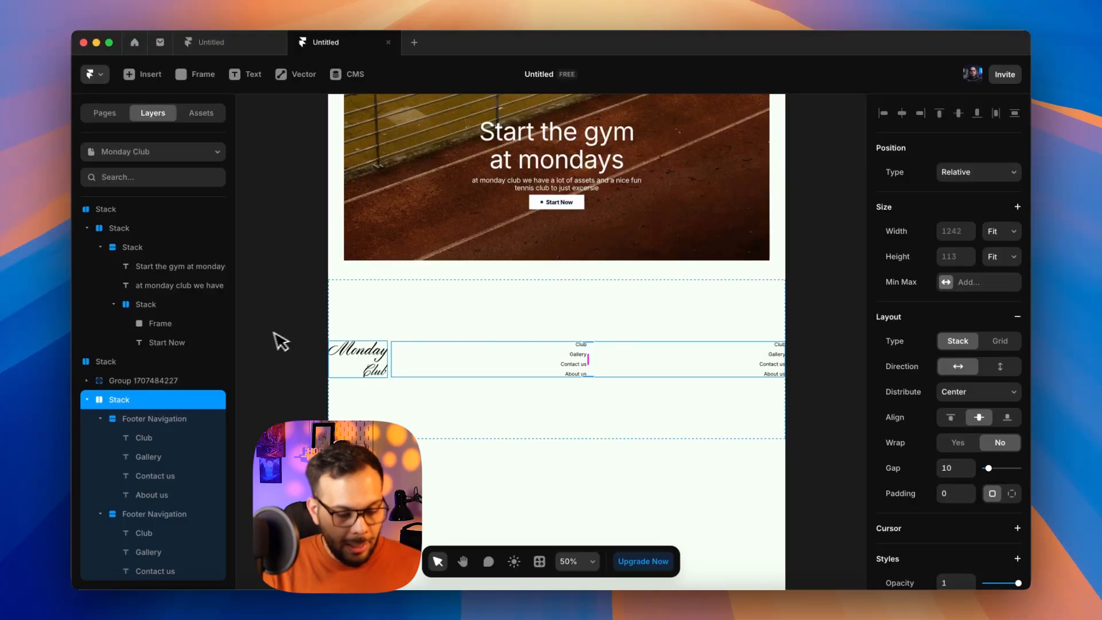
Step: Set the width of the second Footer Navigation stack to Fit Content
{"action": "left_click", "coordinate": [178, 420]}
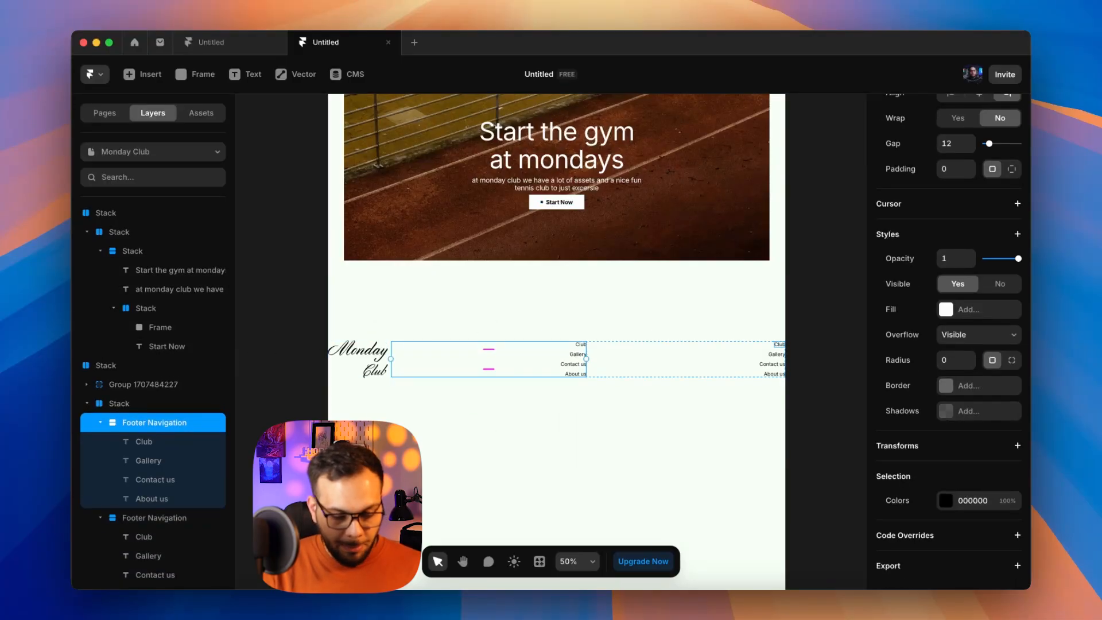
{"action": "left_click", "coordinate": [192, 519]}
{"action": "left_click", "coordinate": [1015, 233]}
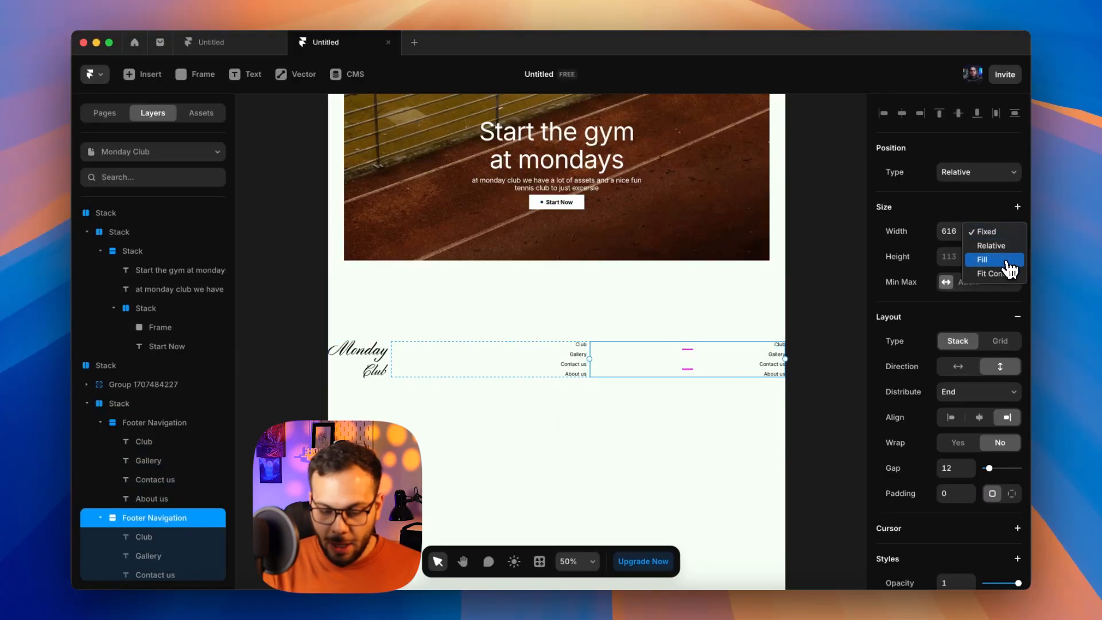
{"action": "left_click", "coordinate": [1005, 277]}
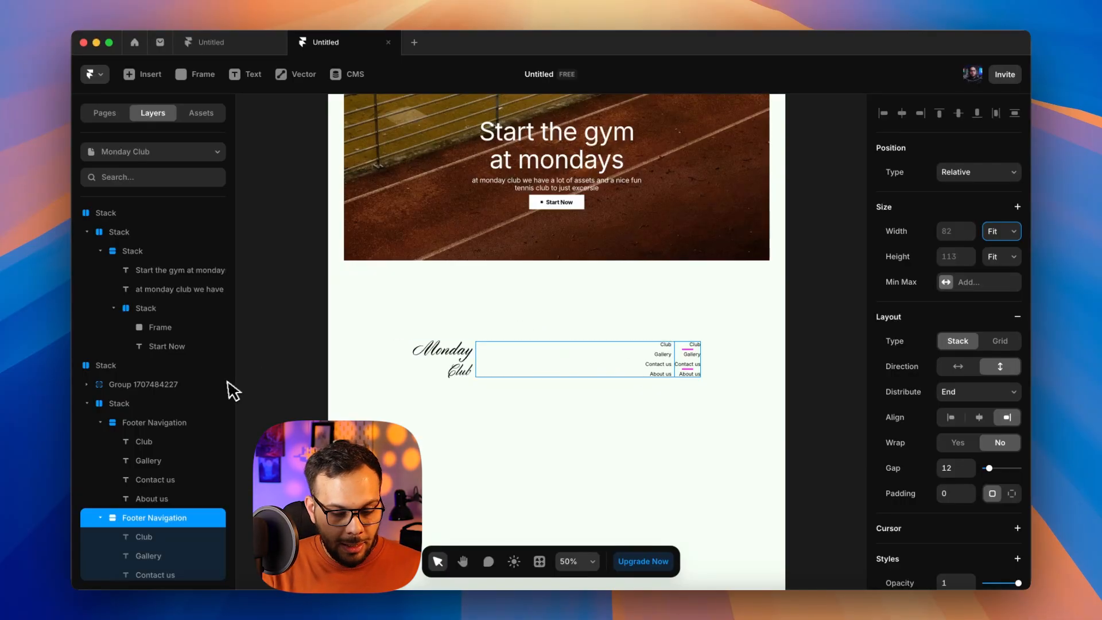
Step: Set the width of the stack holding both footer navigations to Fill
{"action": "left_click", "coordinate": [175, 409]}
{"action": "left_click", "coordinate": [1003, 232]}
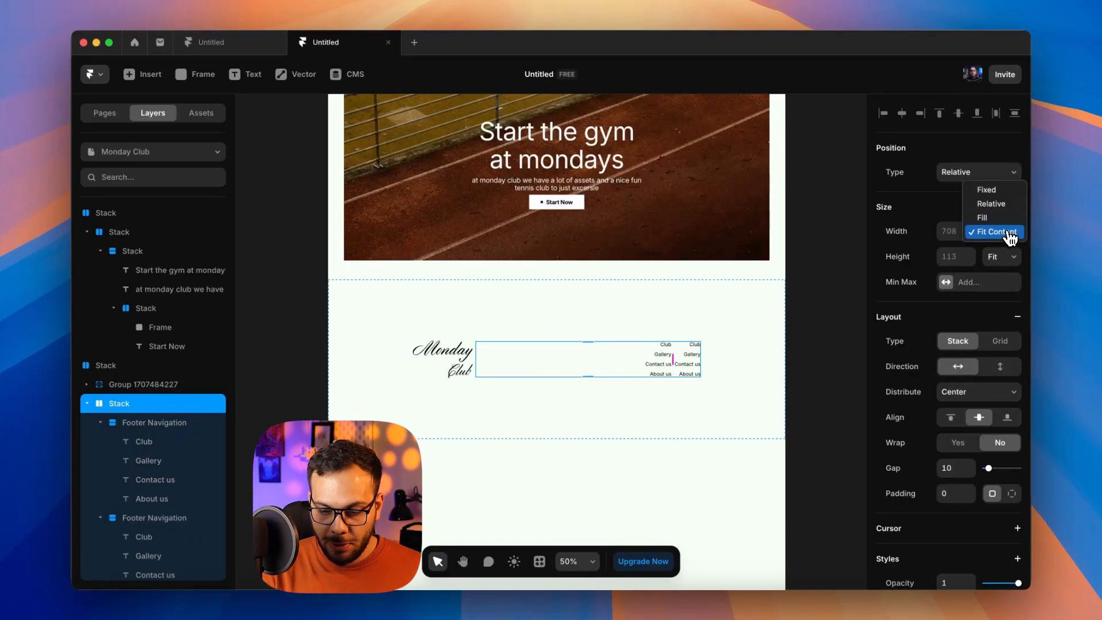
{"action": "left_click", "coordinate": [1002, 220]}
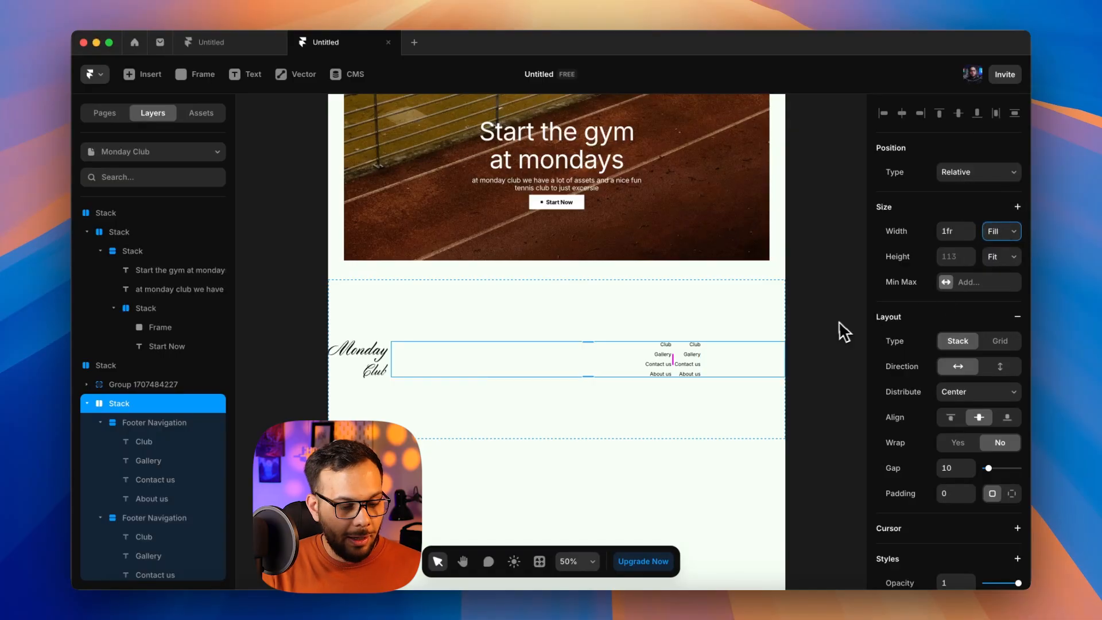
Step: Rename the stack around both footer navigations as Footer Navigation container
{"action": "double_click", "coordinate": [115, 404]}
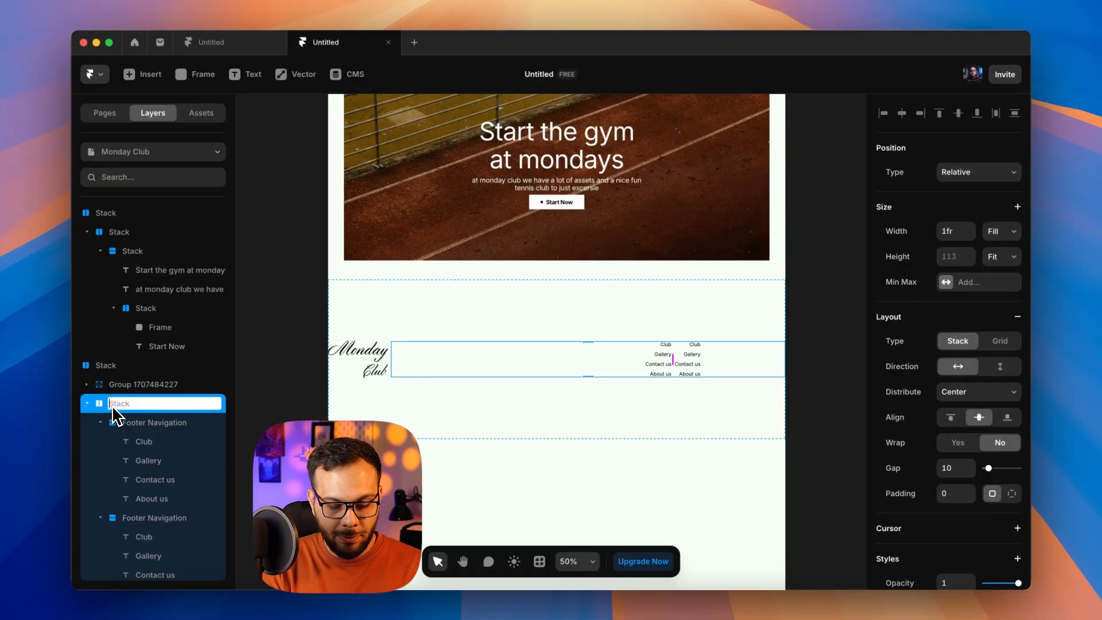
{"action": "type", "text": "Fooe"}
{"action": "key", "text": "BackSpace"}
{"action": "type", "text": "ter "}
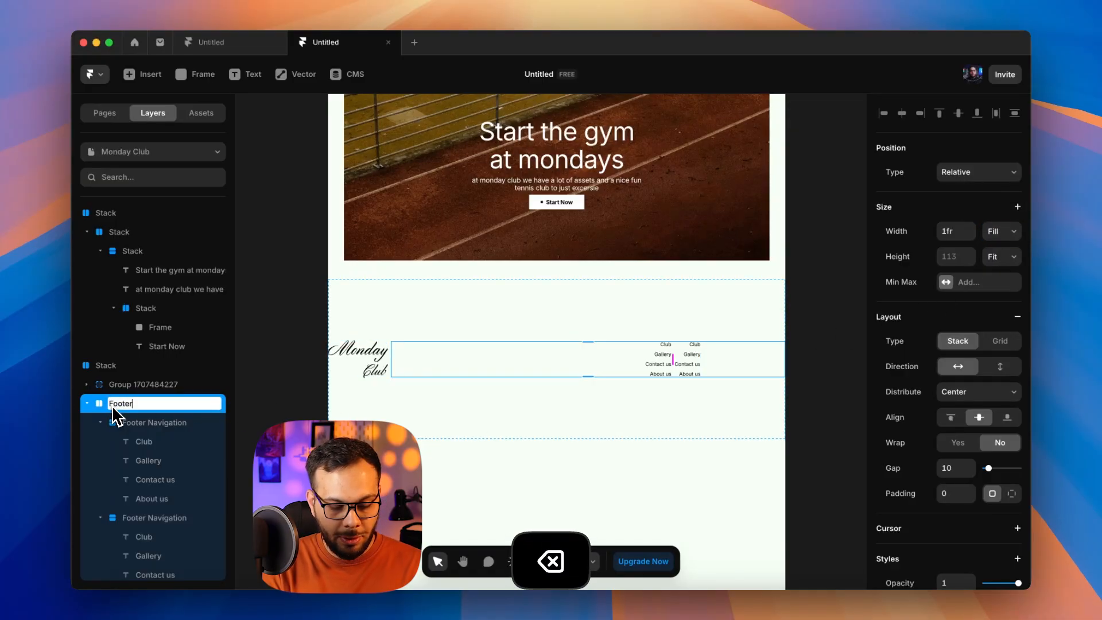
{"action": "type", "text": "Navigation container"}
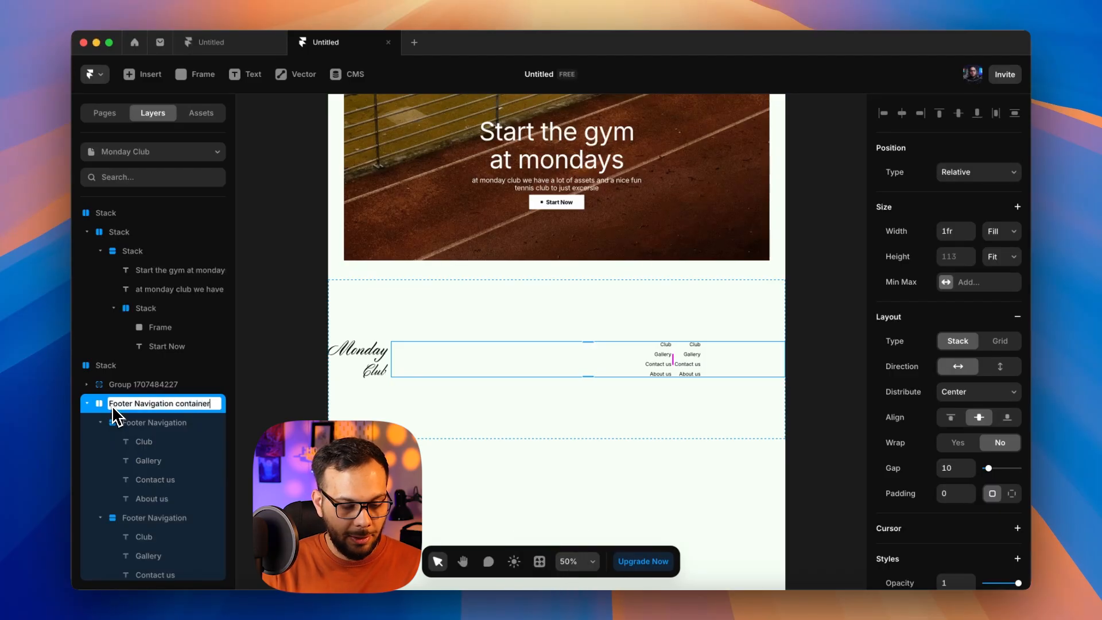
{"action": "key", "text": "Return"}
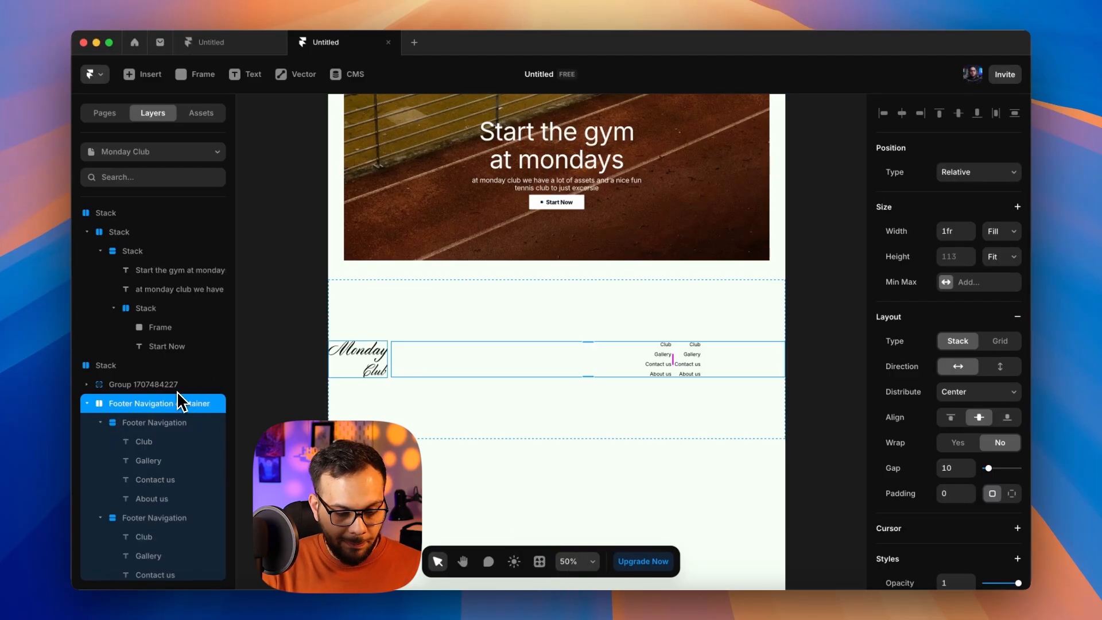
Step: Wrap the footer's logo group in its own stack and set that stack's width to Fit Content
{"action": "left_click", "coordinate": [169, 384]}
{"action": "left_click", "coordinate": [163, 365]}
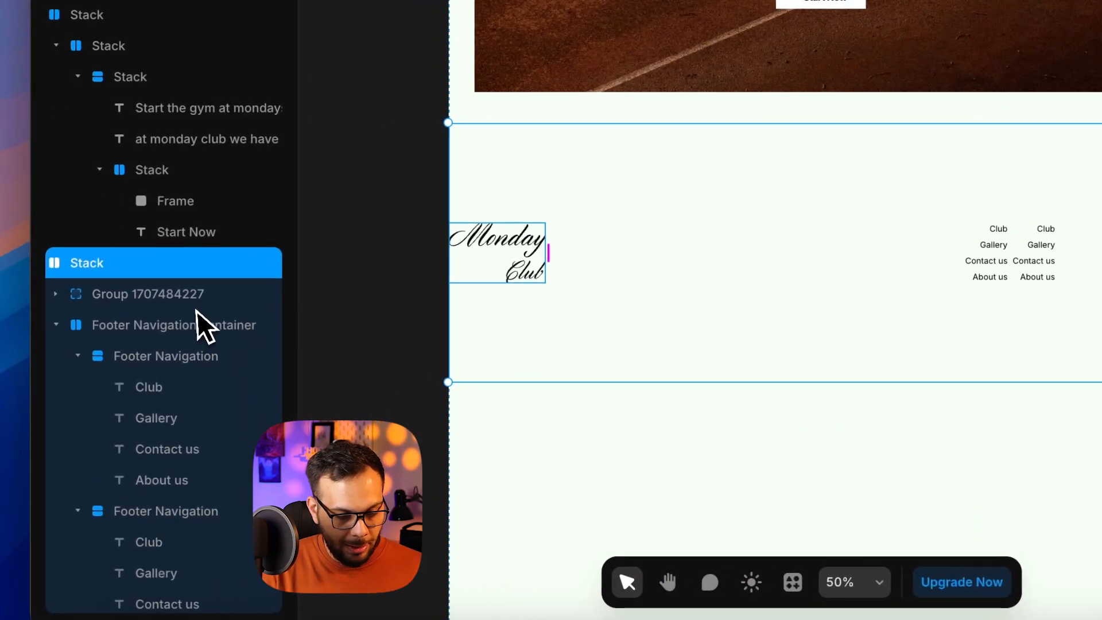
{"action": "left_click", "coordinate": [192, 295]}
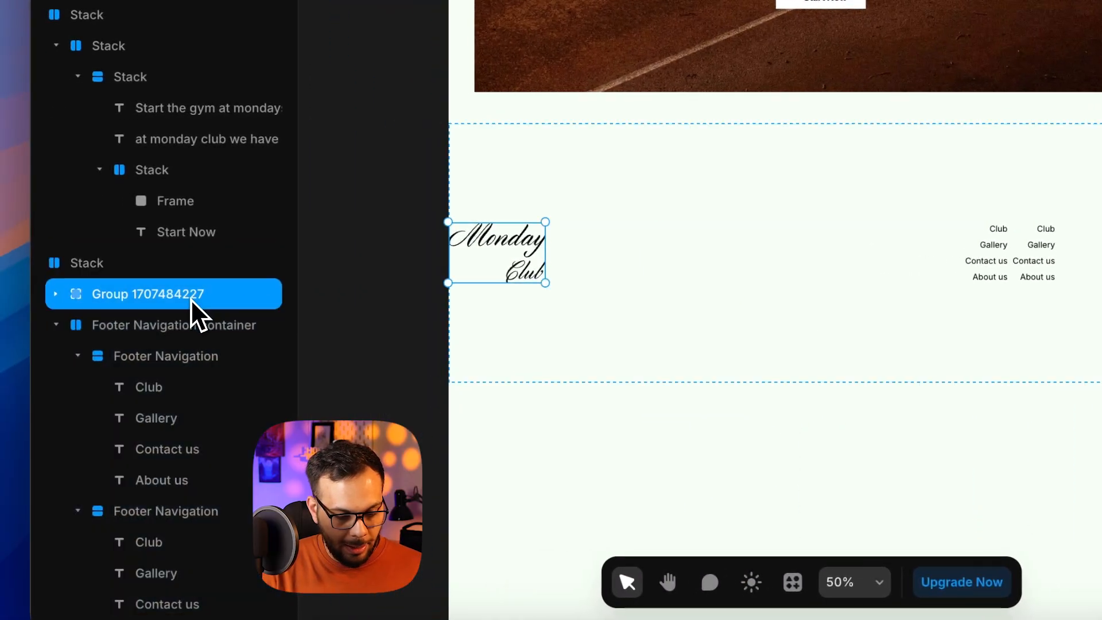
{"action": "right_click", "coordinate": [195, 298]}
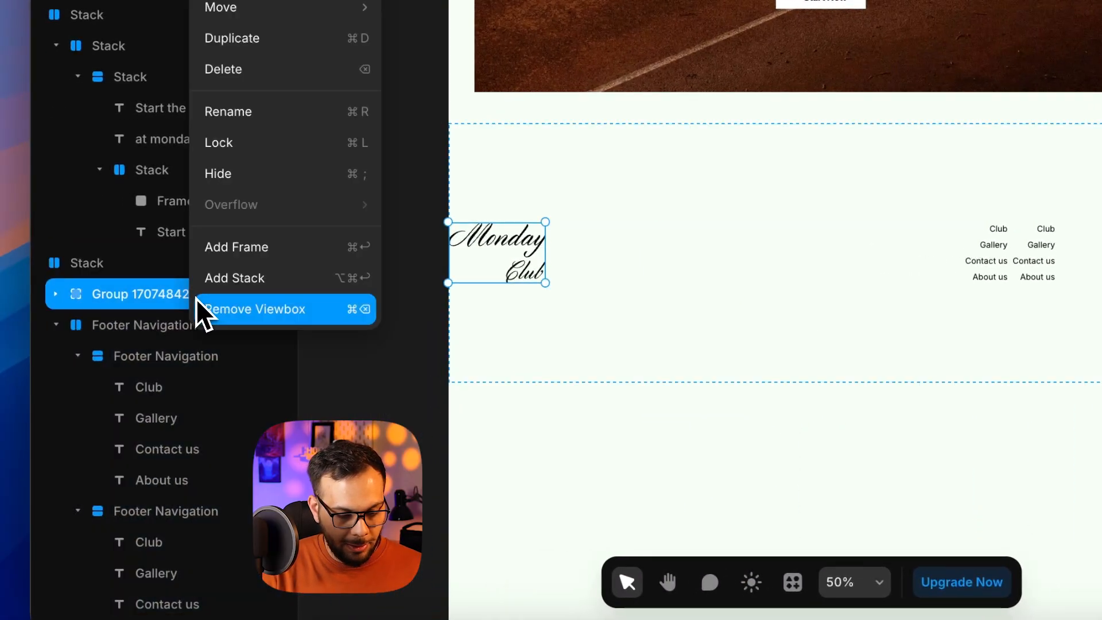
{"action": "left_click", "coordinate": [243, 280]}
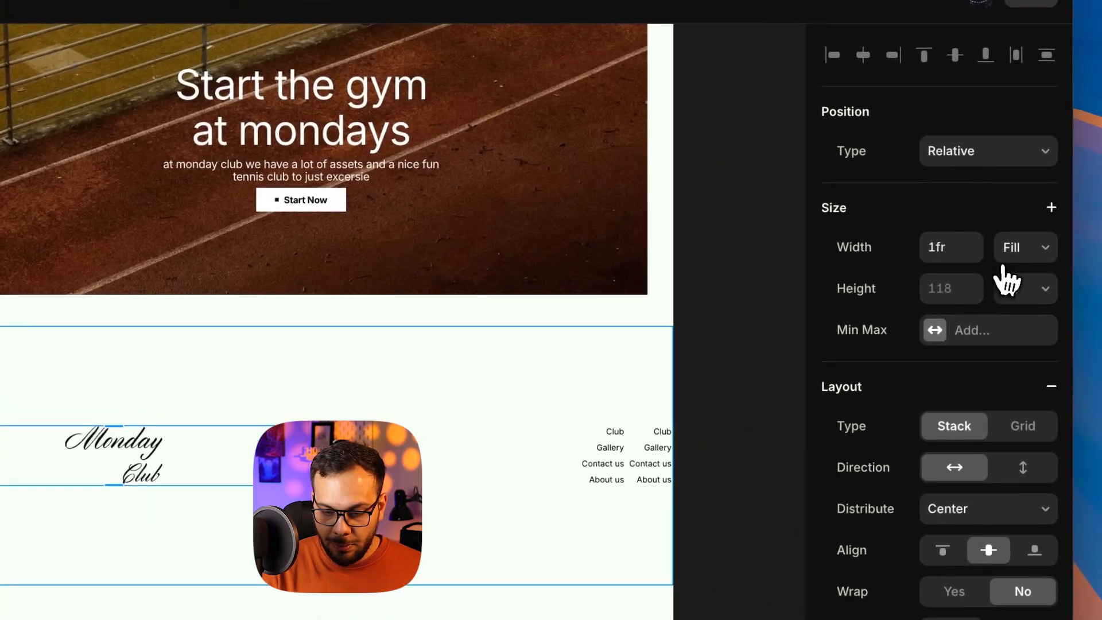
{"action": "left_click", "coordinate": [1009, 248]}
{"action": "left_click", "coordinate": [1016, 271]}
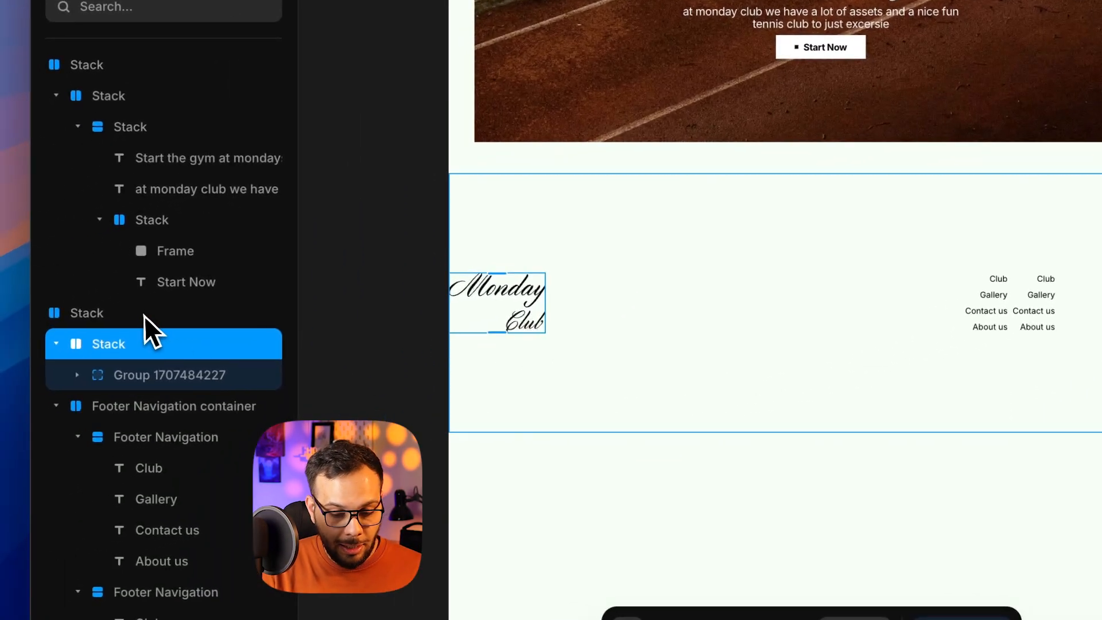
Step: Set the width of the outer footer stack to Fill
{"action": "left_click", "coordinate": [144, 316]}
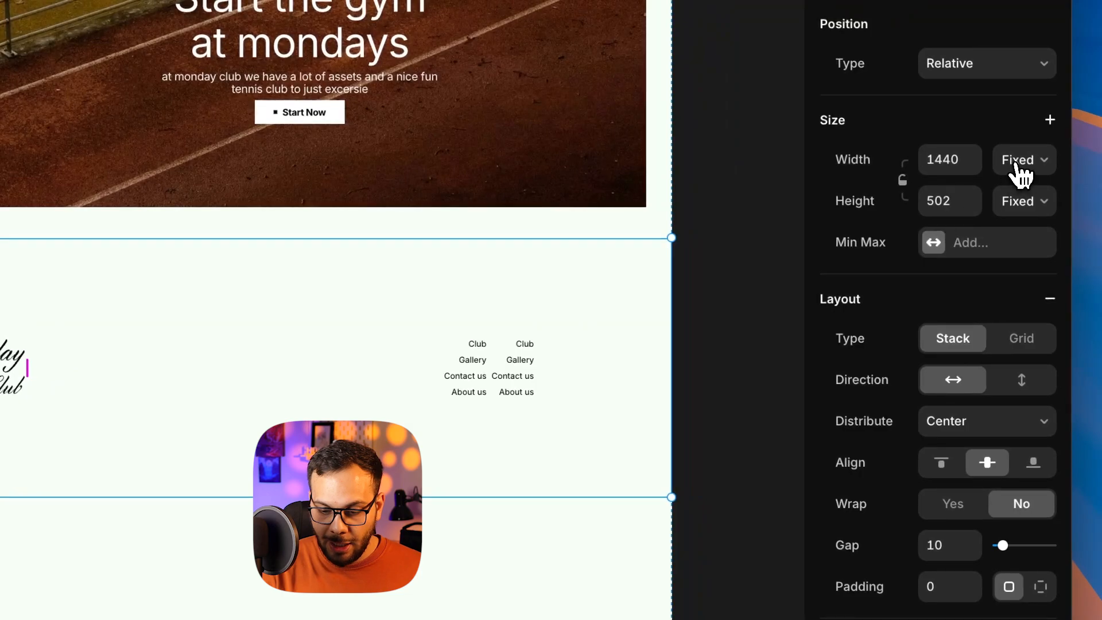
{"action": "left_click", "coordinate": [1016, 166]}
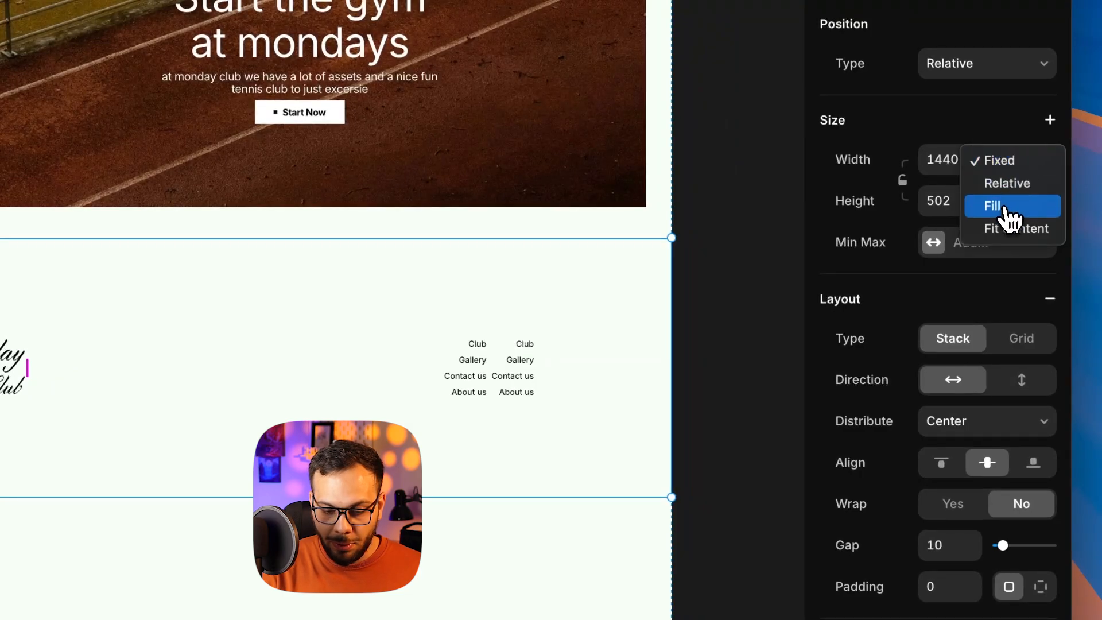
{"action": "left_click", "coordinate": [998, 206]}
{"action": "scroll", "coordinate": [972, 305], "scroll_direction": "down", "scroll_amount": 3}
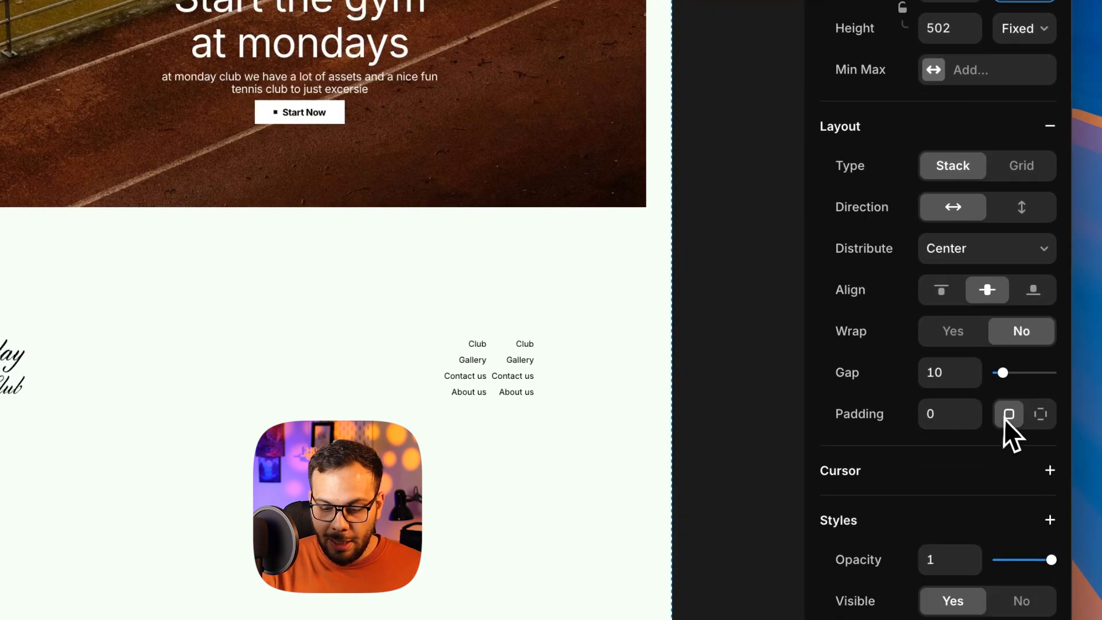
Step: Set individual padding on the outer footer stack, with 50 on the right and 50 on the left
{"action": "left_click", "coordinate": [1041, 414]}
{"action": "left_click", "coordinate": [978, 458]}
{"action": "key", "text": "Return"}
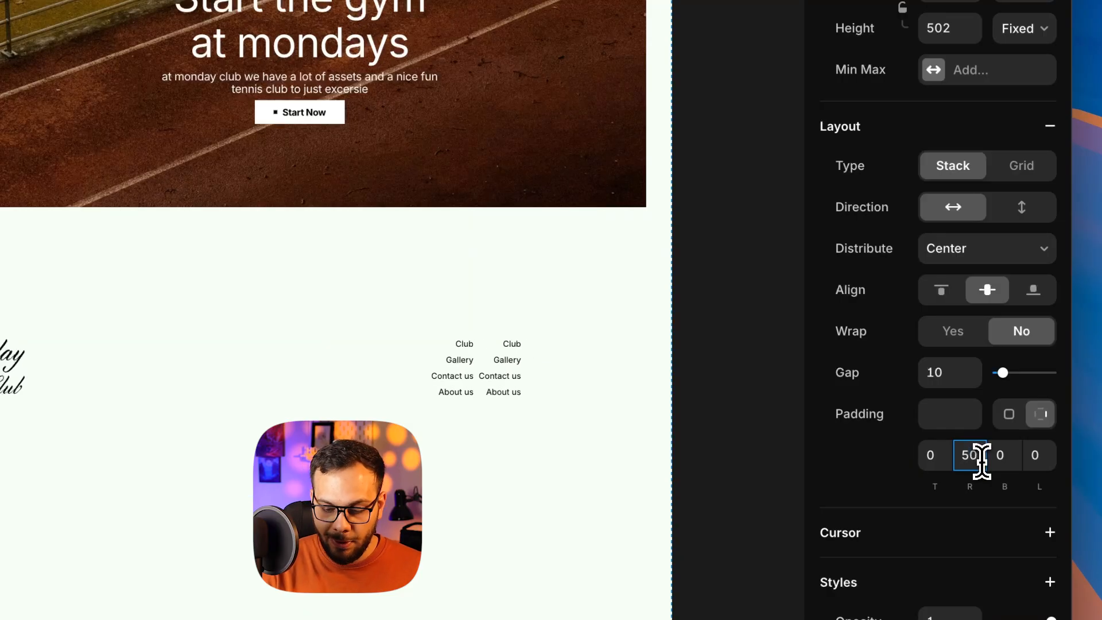
{"action": "left_click", "coordinate": [1043, 454]}
{"action": "type", "text": "5"}
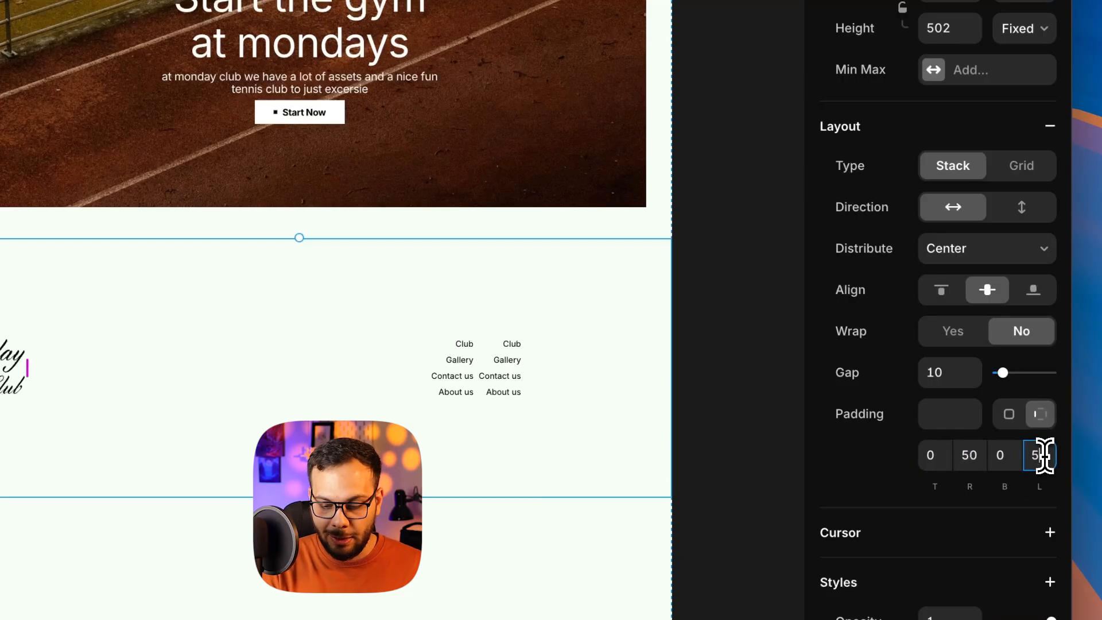
{"action": "key", "text": "Return"}
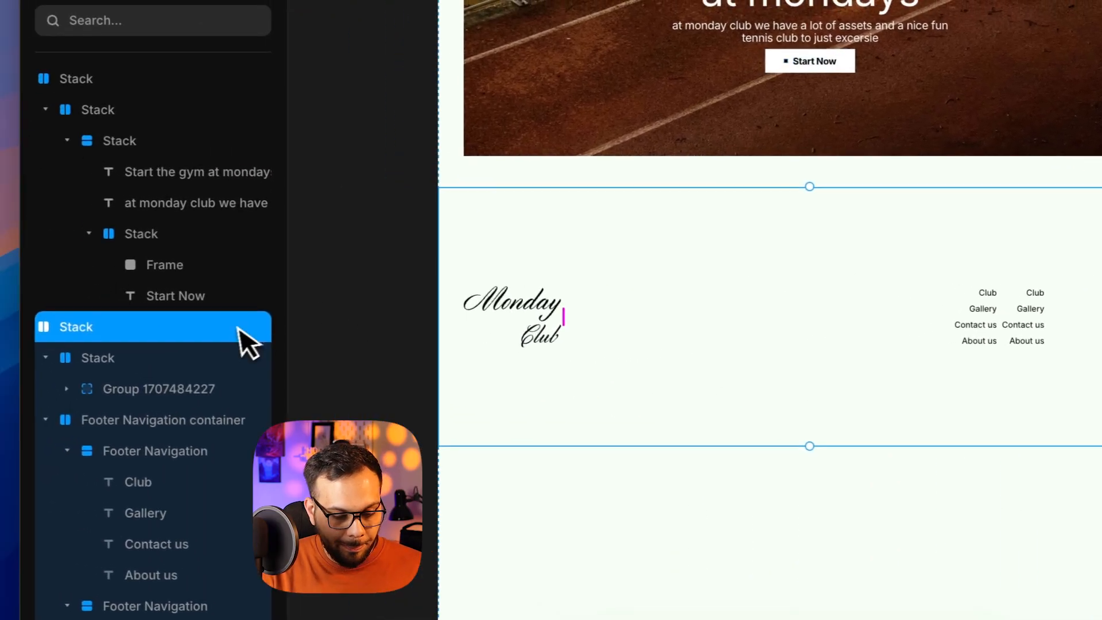
Step: Set the Footer Navigation container's distribution to End
{"action": "left_click", "coordinate": [160, 359]}
{"action": "left_click", "coordinate": [56, 360]}
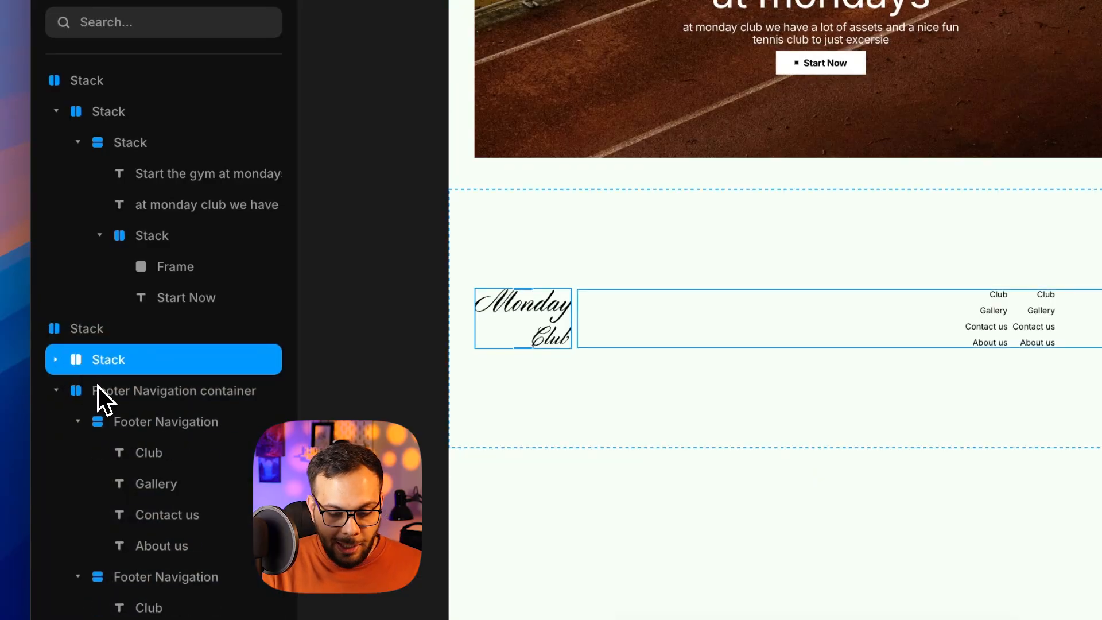
{"action": "left_click", "coordinate": [99, 390]}
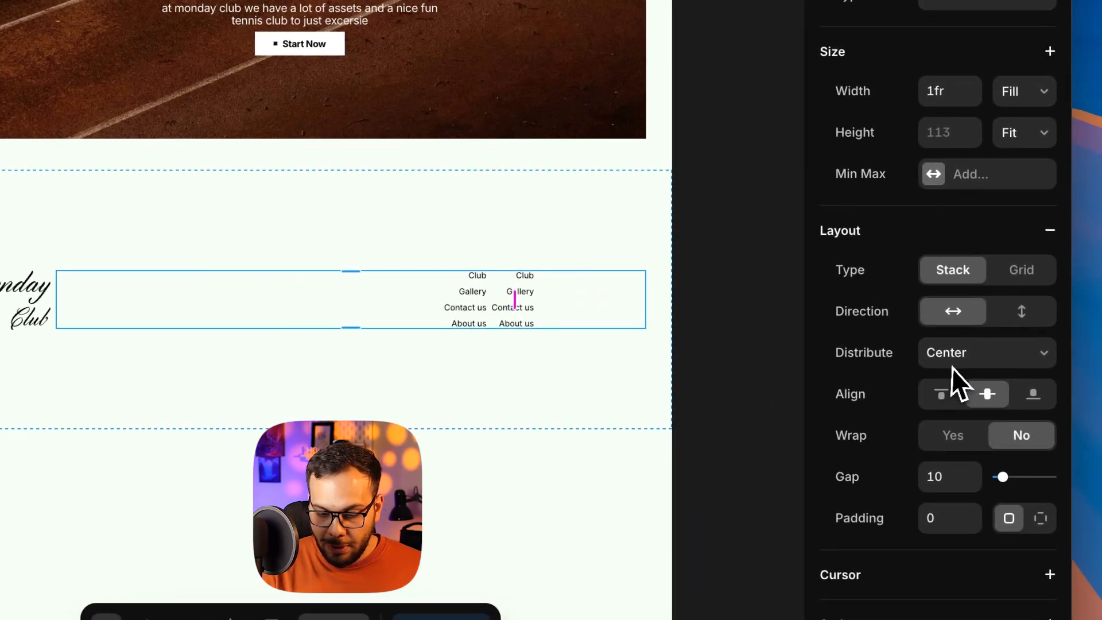
{"action": "left_click", "coordinate": [973, 357]}
{"action": "left_click", "coordinate": [967, 376]}
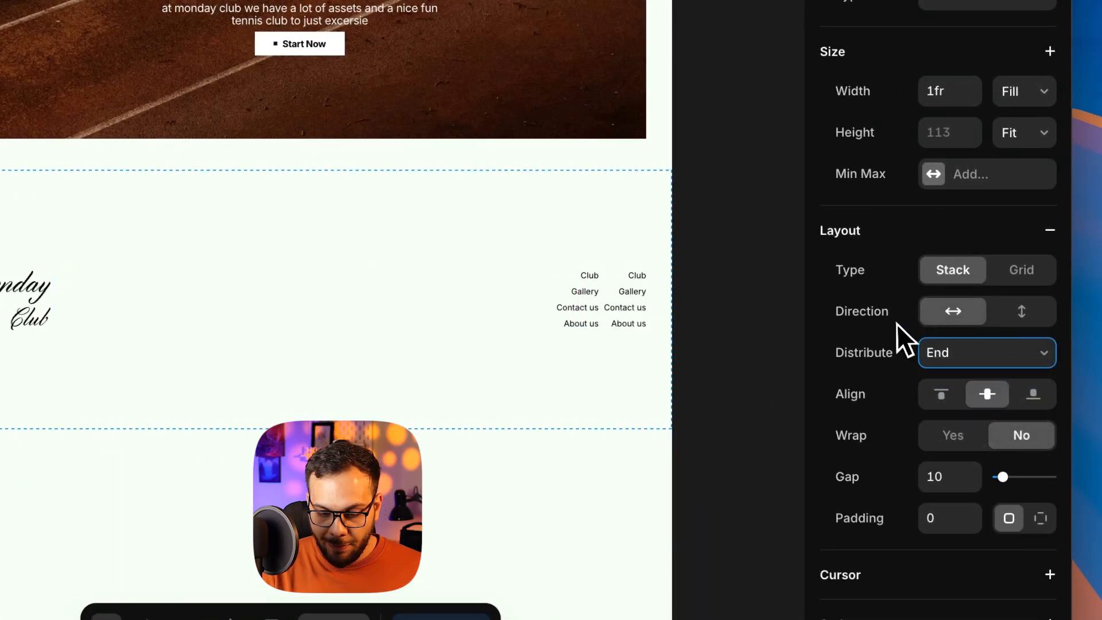
{"action": "left_click", "coordinate": [778, 269]}
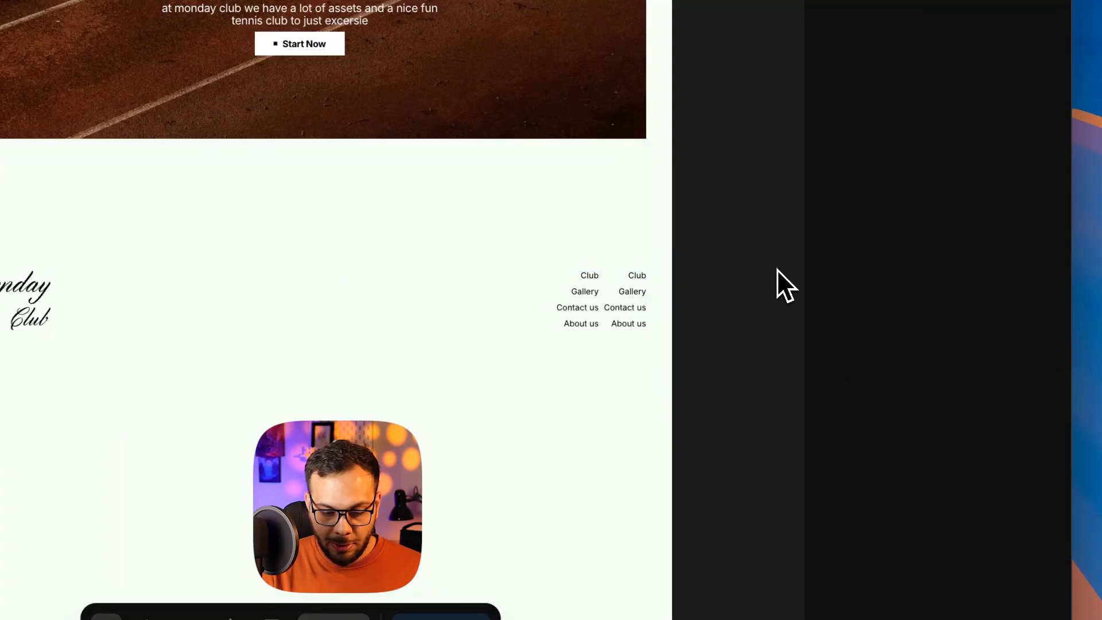
{"action": "left_click", "coordinate": [628, 240]}
{"action": "scroll", "coordinate": [843, 307], "scroll_direction": "up", "scroll_amount": 3}
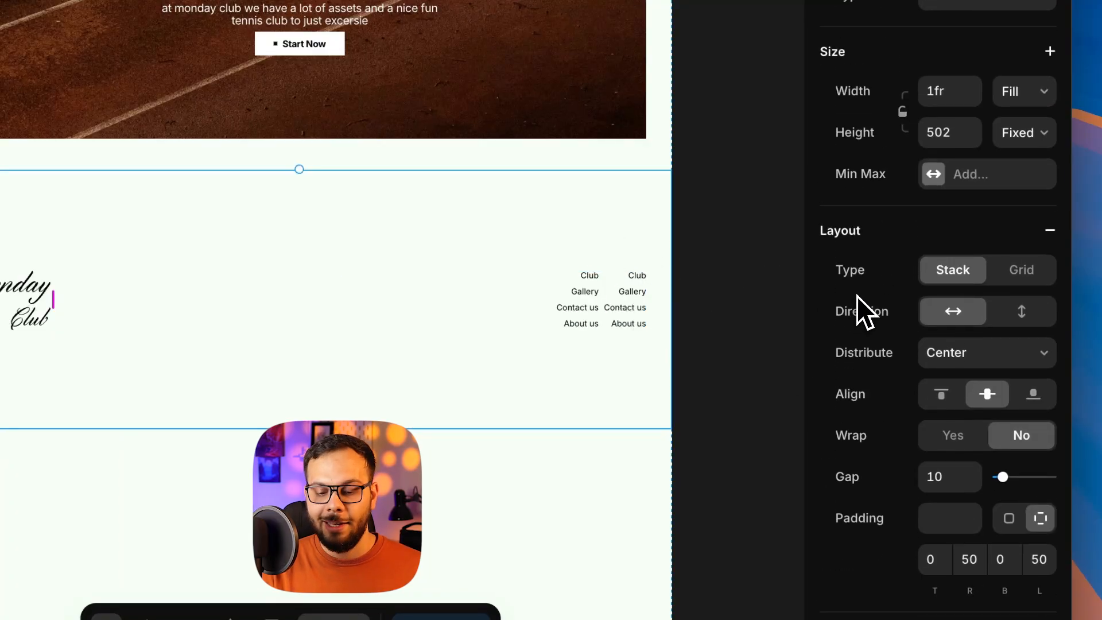
{"action": "left_click", "coordinate": [717, 284]}
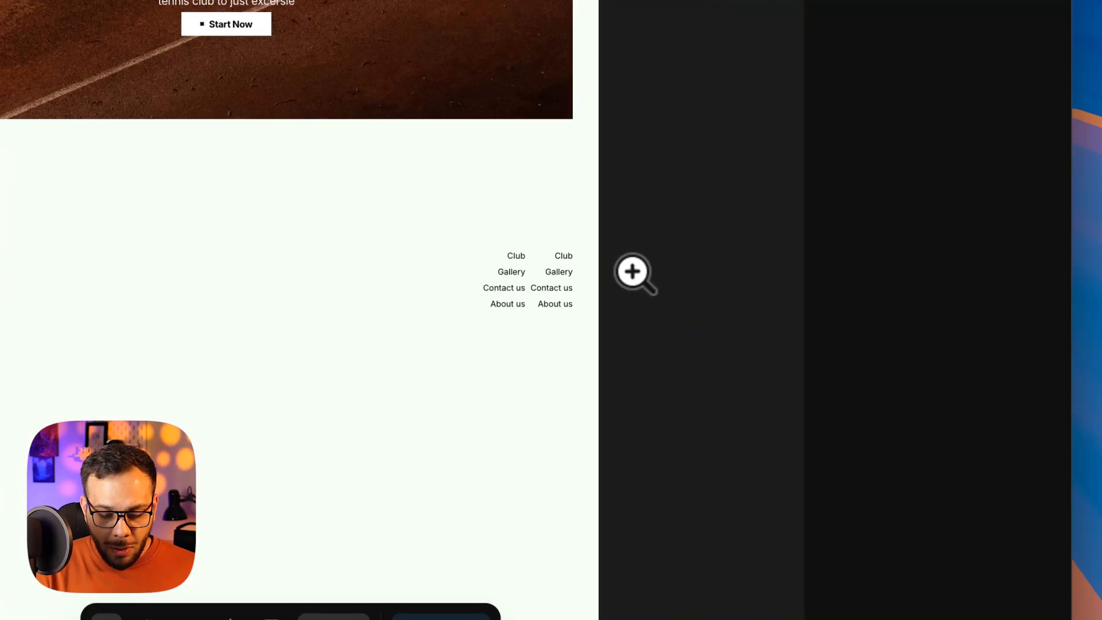
Step: Change the first two links in the left footer navigation column to Assets and Company
{"action": "left_click", "coordinate": [556, 302]}
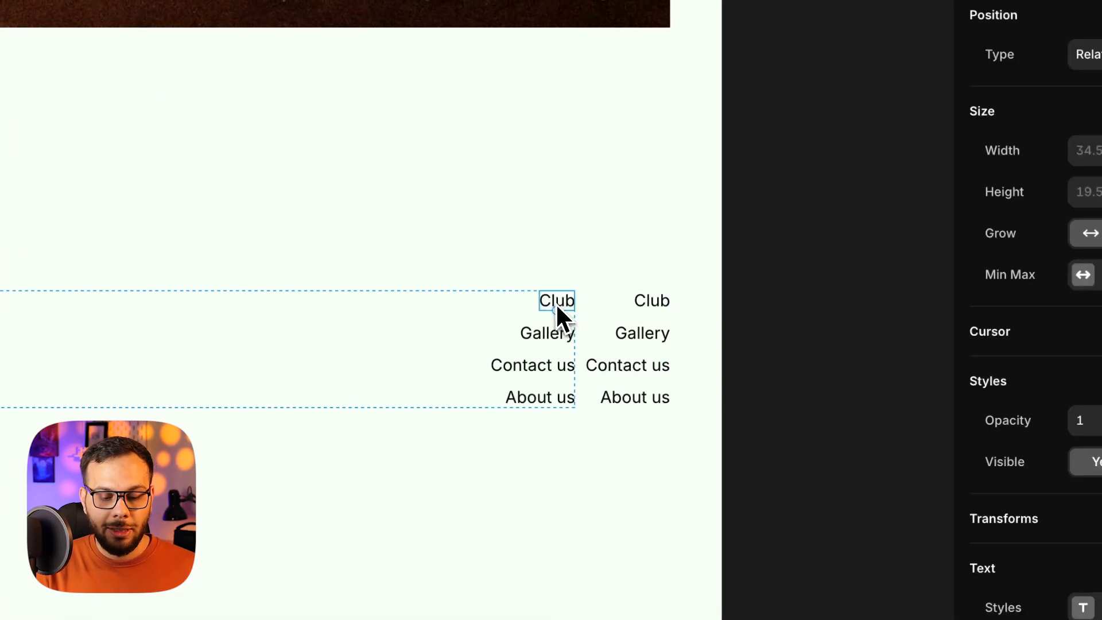
{"action": "double_click", "coordinate": [555, 303]}
{"action": "type", "text": "Gall"}
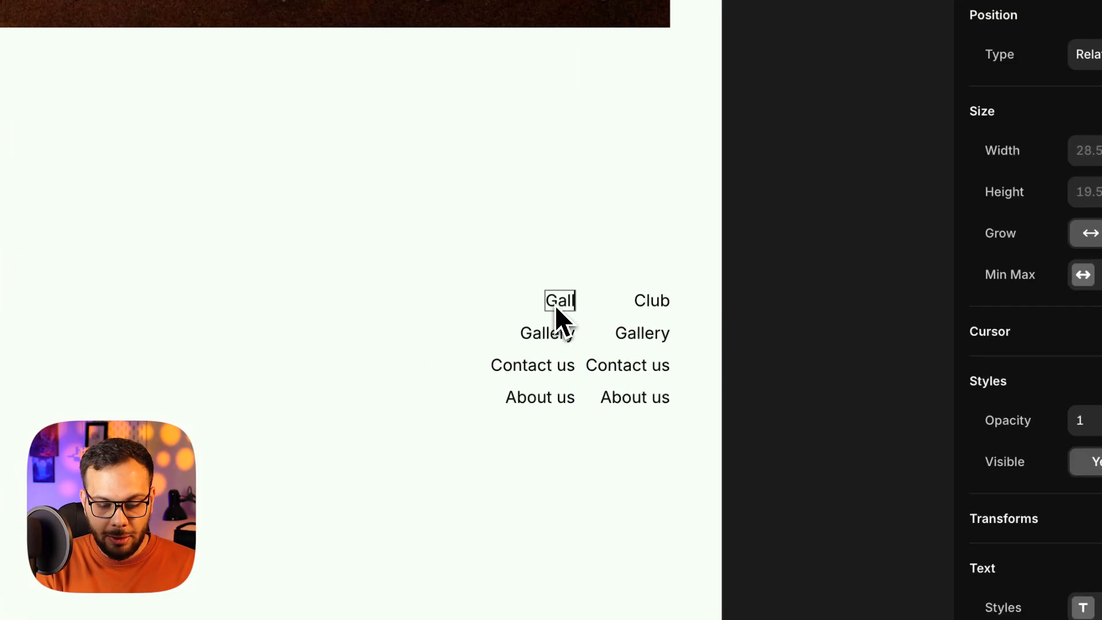
{"action": "key", "text": "super+a"}
{"action": "type", "text": "Club"}
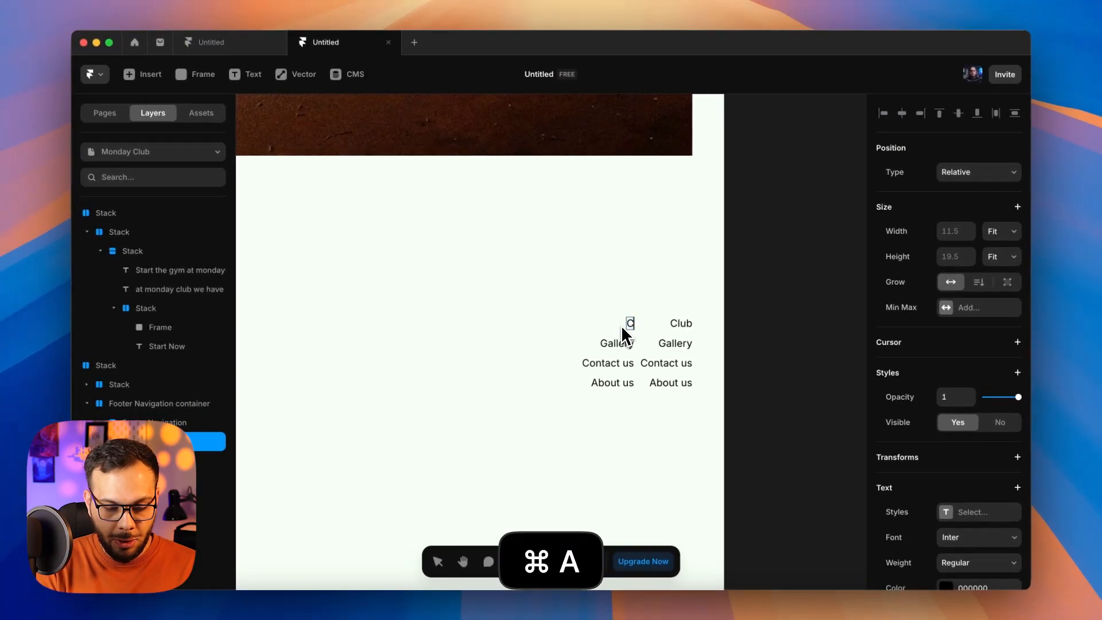
{"action": "key", "text": "super+a"}
{"action": "key", "text": "BackSpace"}
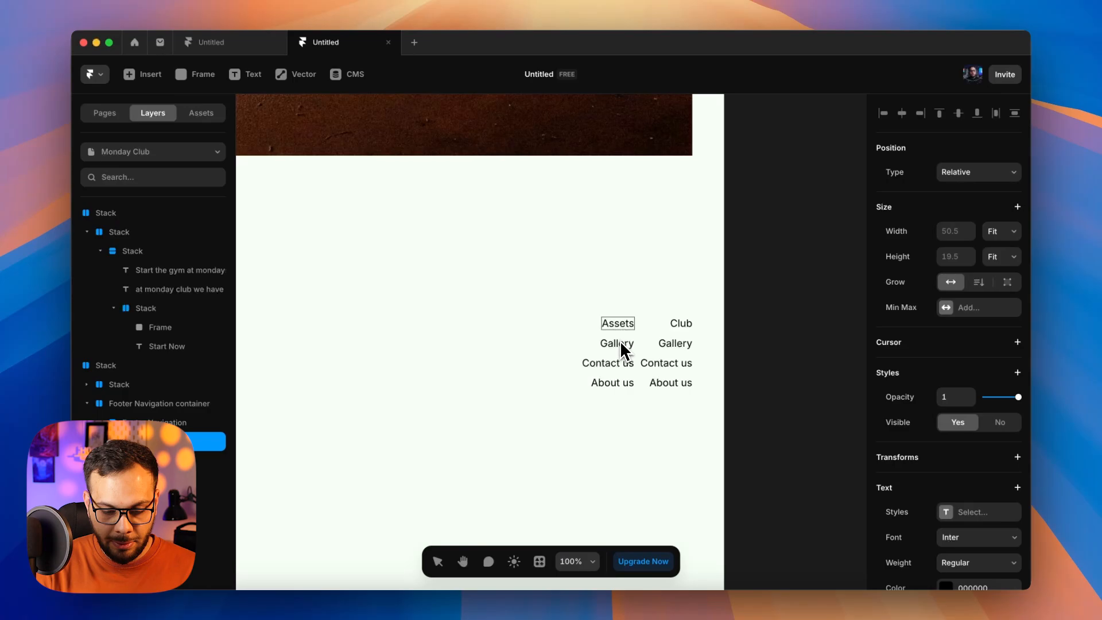
{"action": "left_click", "coordinate": [620, 344]}
{"action": "double_click", "coordinate": [610, 343]}
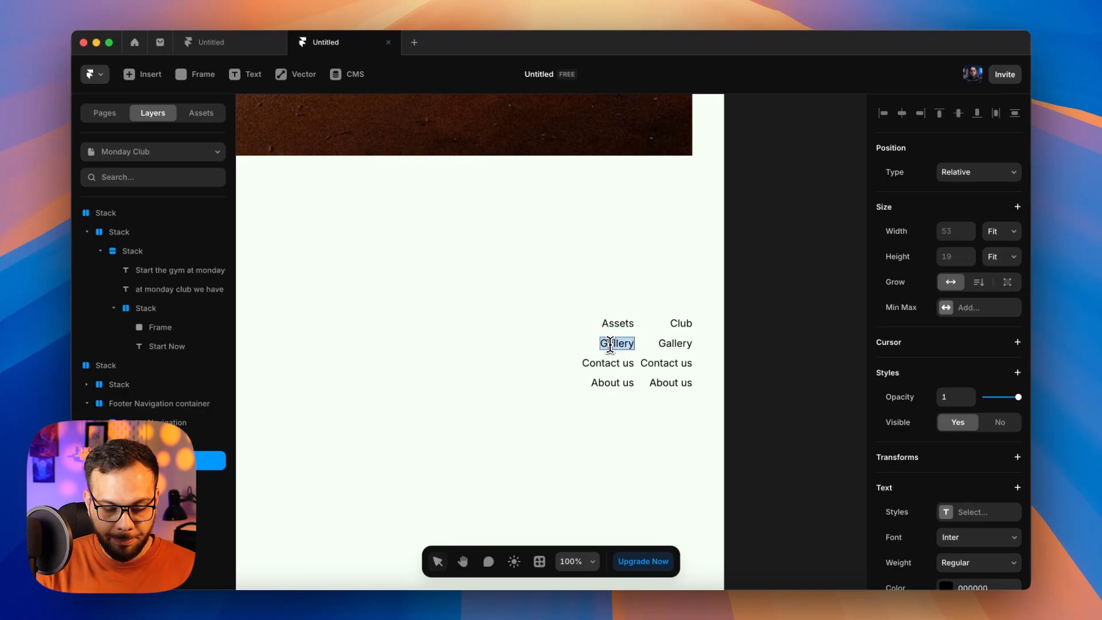
{"action": "key", "text": "super+a"}
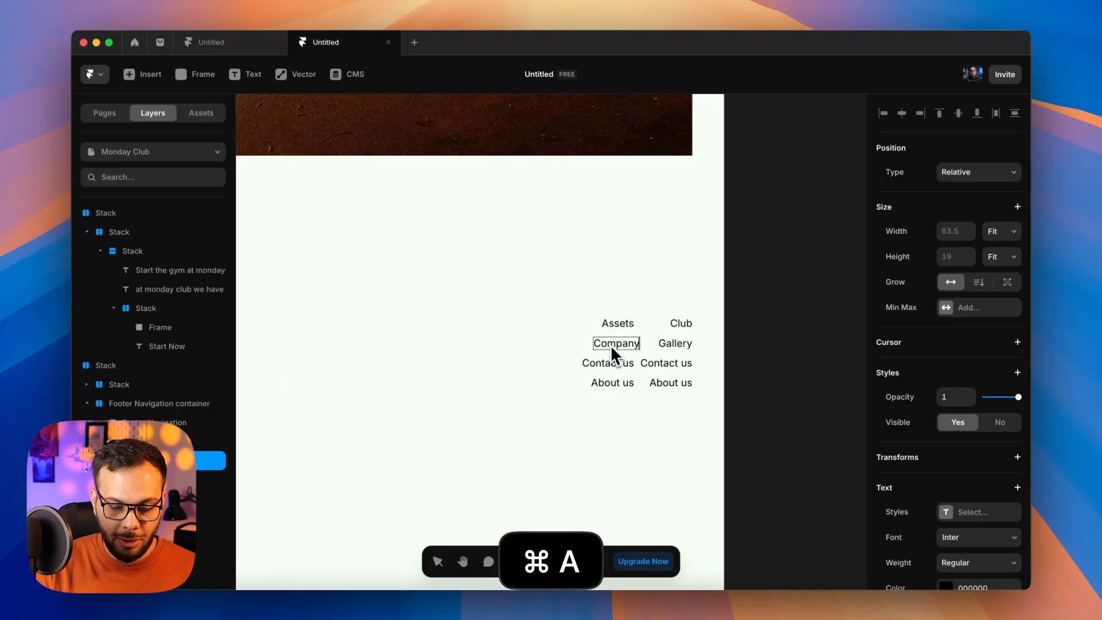
Step: Change the last two links in the left footer navigation column to Privacy and Terms & conditions
{"action": "left_click", "coordinate": [615, 363]}
{"action": "left_click", "coordinate": [618, 364]}
{"action": "double_click", "coordinate": [618, 363]}
{"action": "key", "text": "super+a"}
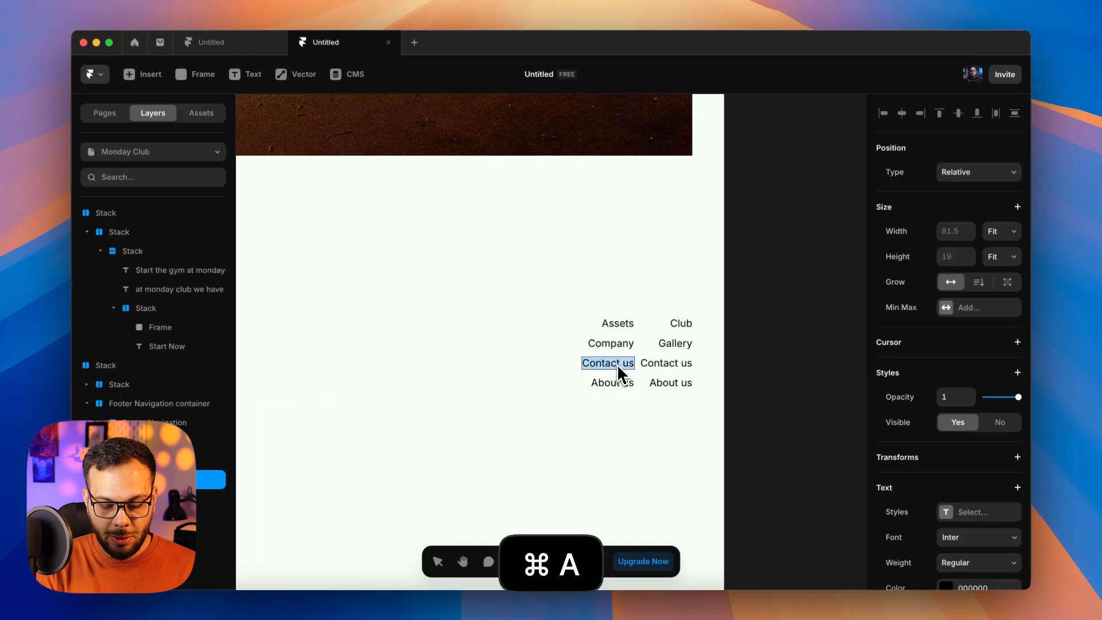
{"action": "type", "text": "Privacy"}
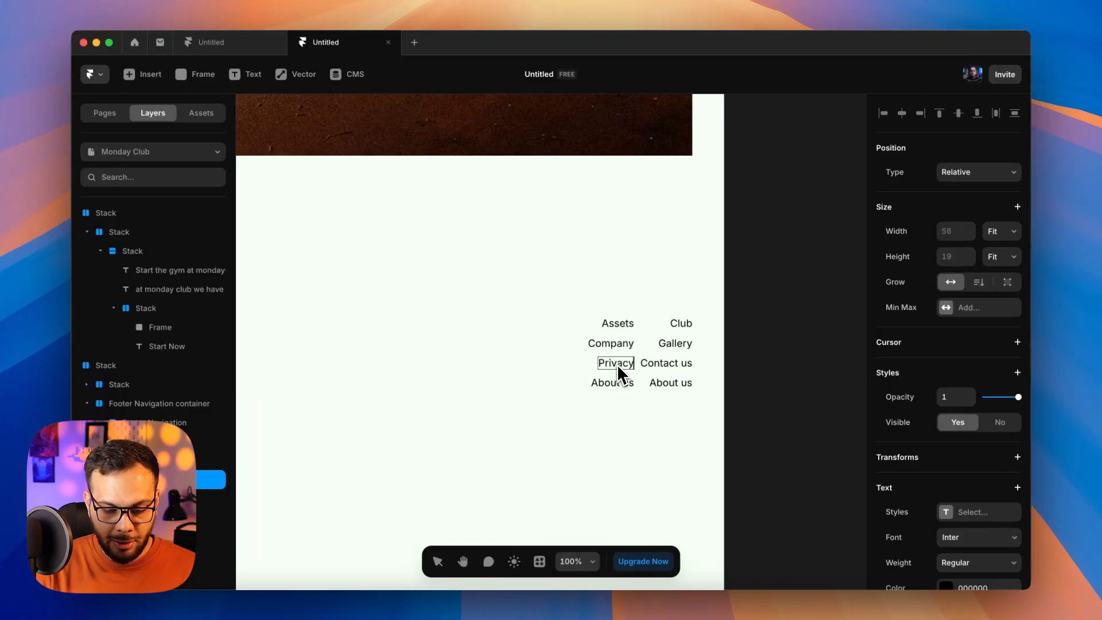
{"action": "key", "text": "Escape"}
{"action": "double_click", "coordinate": [622, 383]}
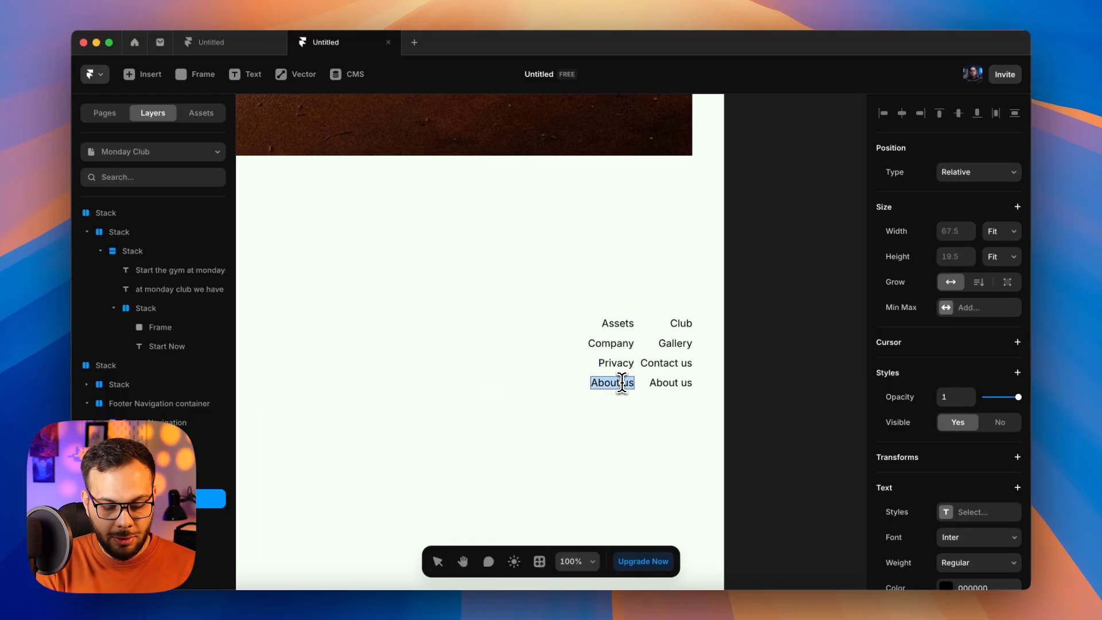
{"action": "type", "text": "Terms & conditions"}
{"action": "key", "text": "Escape"}
Step: Align the contents of the outer footer stack to its top edge
{"action": "key", "text": "alt+z"}
{"action": "left_click", "coordinate": [778, 365], "text": "alt"}
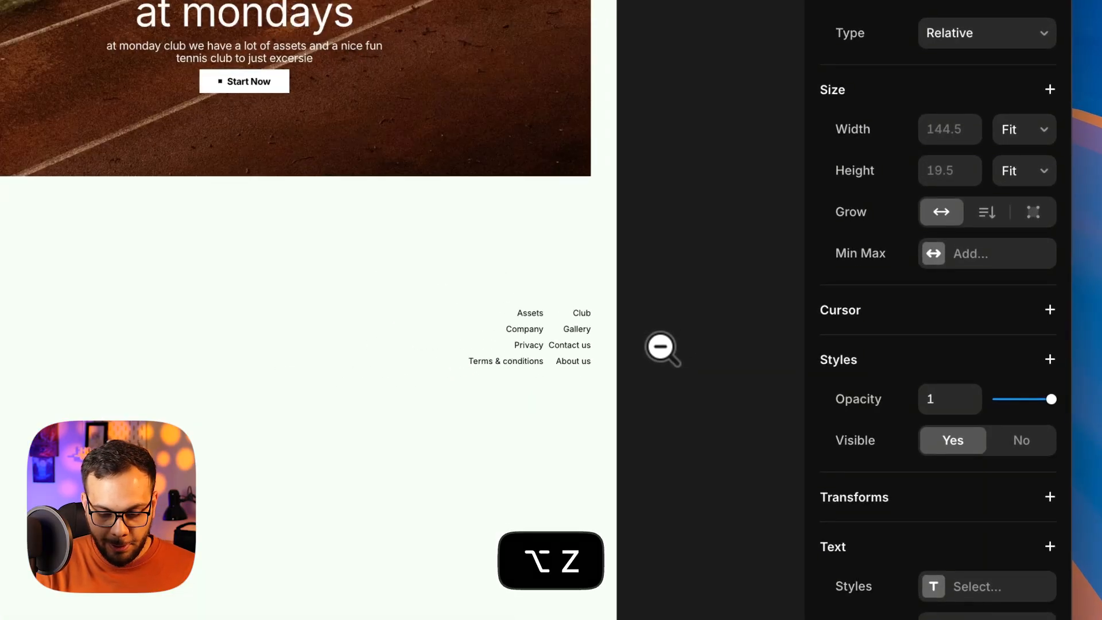
{"action": "left_click", "coordinate": [663, 349], "text": "alt"}
{"action": "left_click", "coordinate": [615, 357]}
{"action": "left_click", "coordinate": [512, 246]}
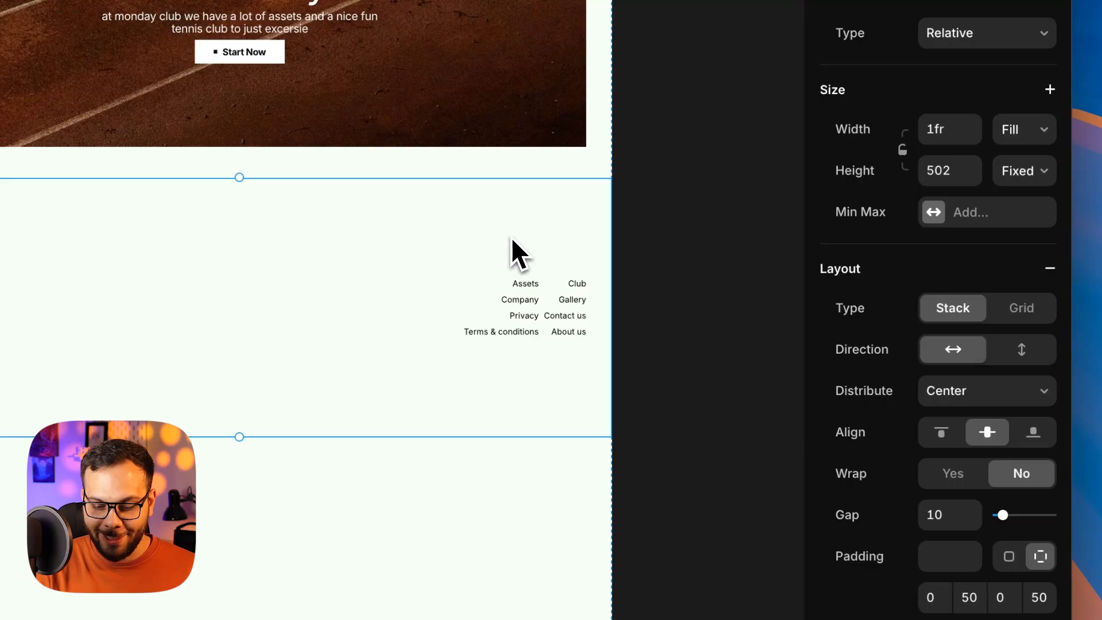
{"action": "left_click", "coordinate": [941, 393]}
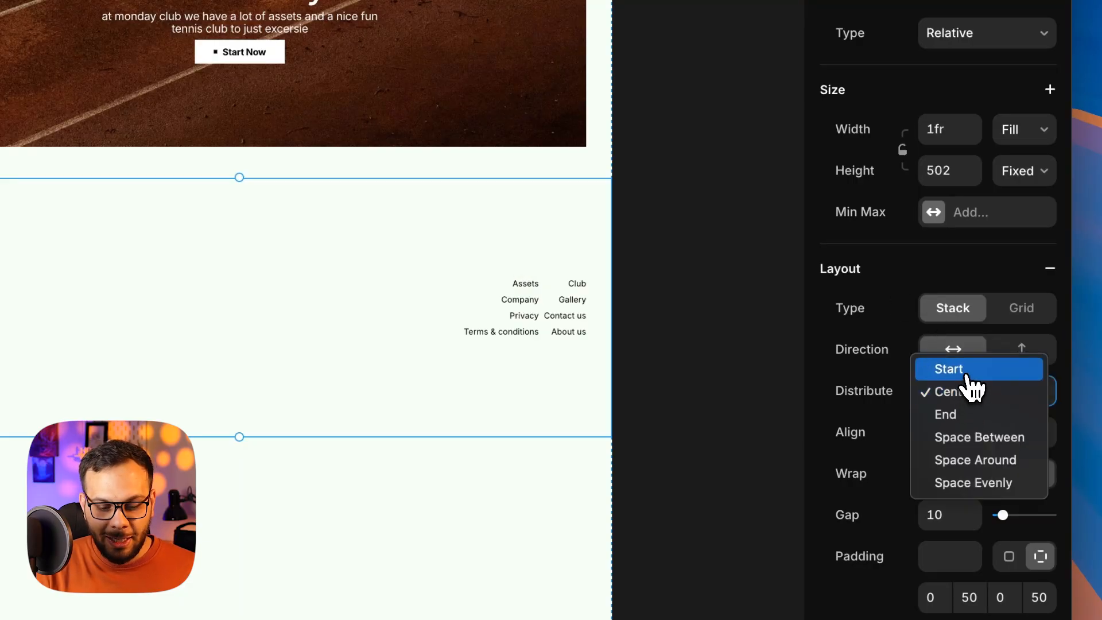
{"action": "left_click", "coordinate": [872, 367]}
{"action": "key", "text": "super+z"}
{"action": "left_click", "coordinate": [941, 431]}
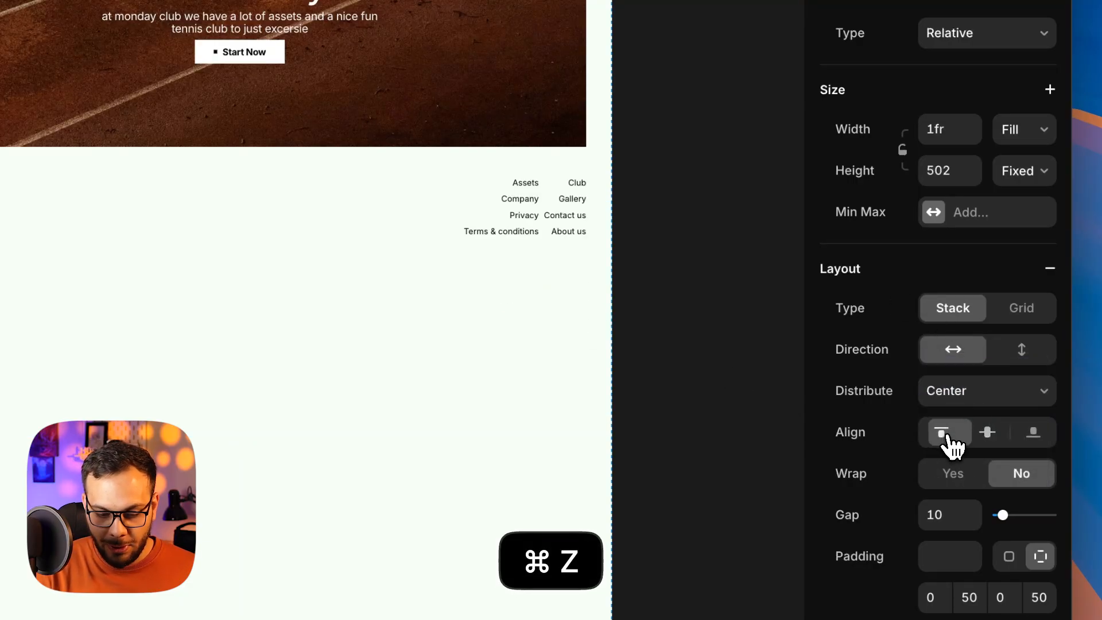
{"action": "left_click", "coordinate": [697, 233]}
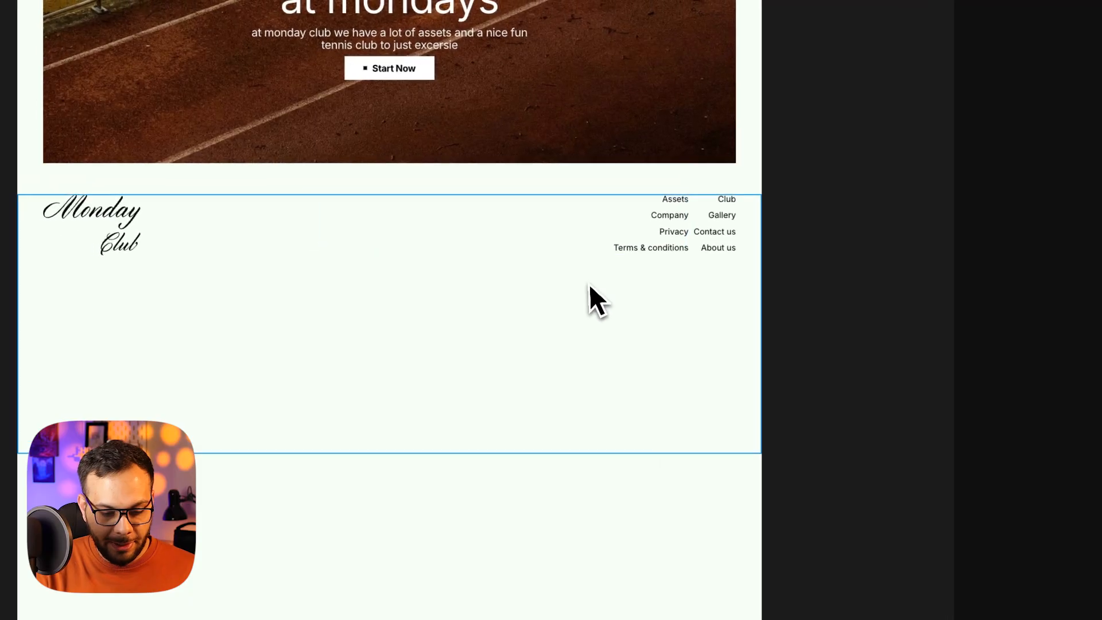
{"action": "left_click", "coordinate": [442, 294]}
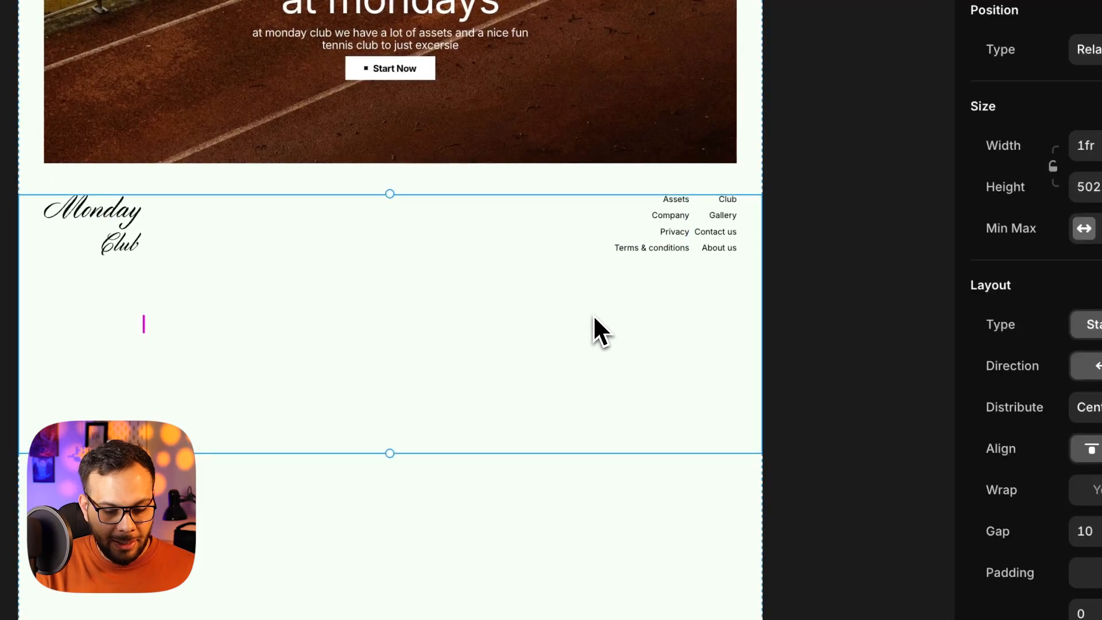
{"action": "left_click", "coordinate": [842, 257]}
Step: Copy the Privacy text from the left footer column and collapse both Footer Navigation layers
{"action": "key", "text": "z"}
{"action": "left_click", "coordinate": [660, 285], "text": "alt"}
{"action": "left_click", "coordinate": [666, 278]}
{"action": "left_click", "coordinate": [662, 257]}
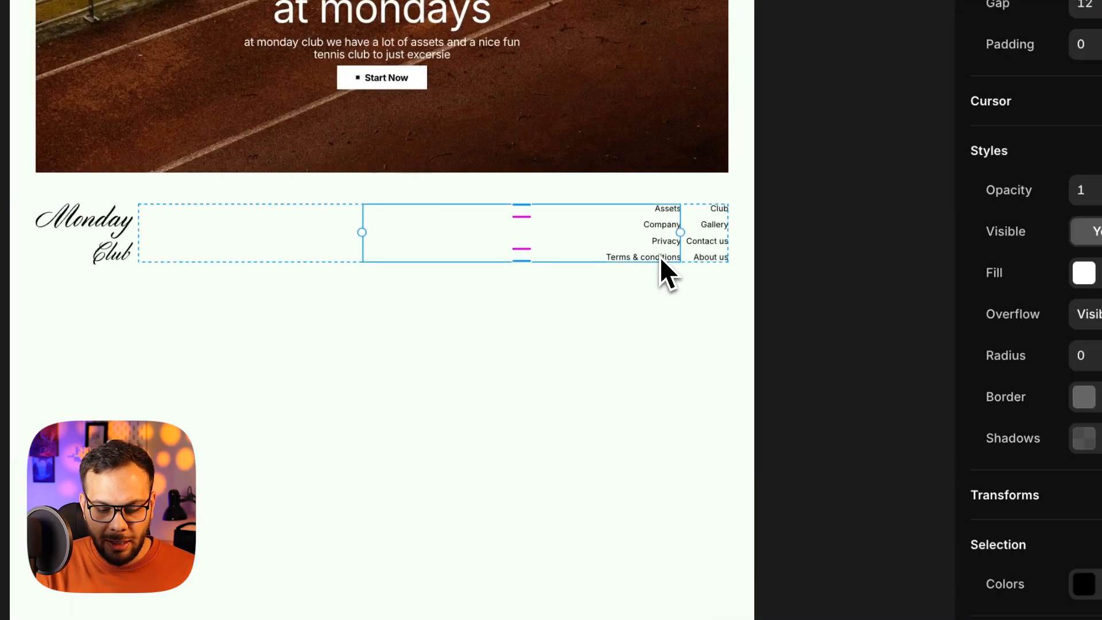
{"action": "left_click", "coordinate": [665, 239]}
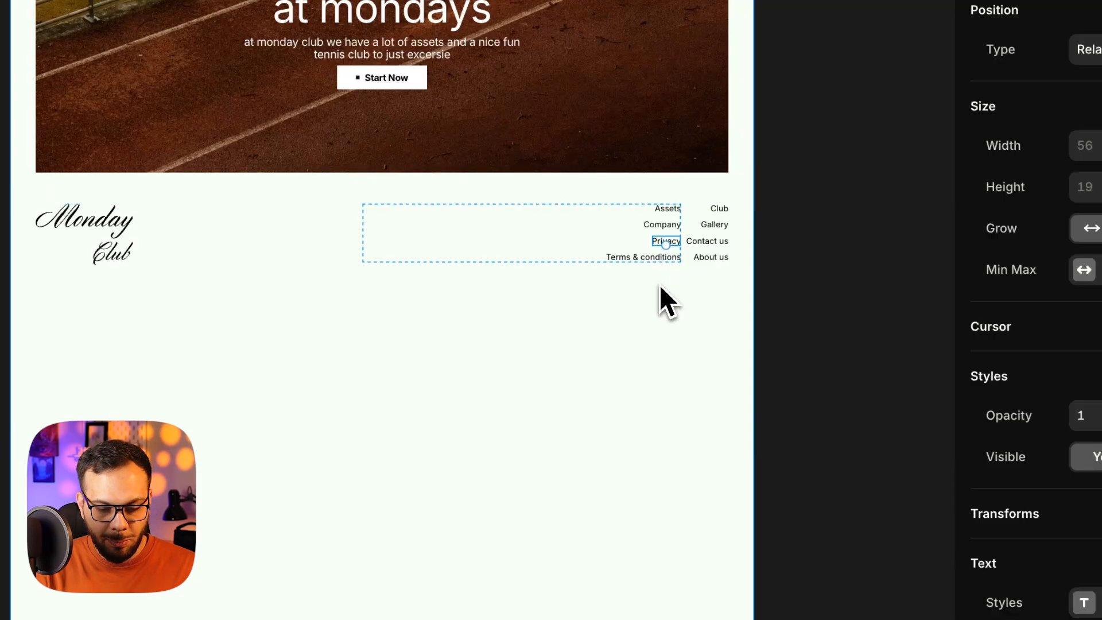
{"action": "key", "text": "super+c"}
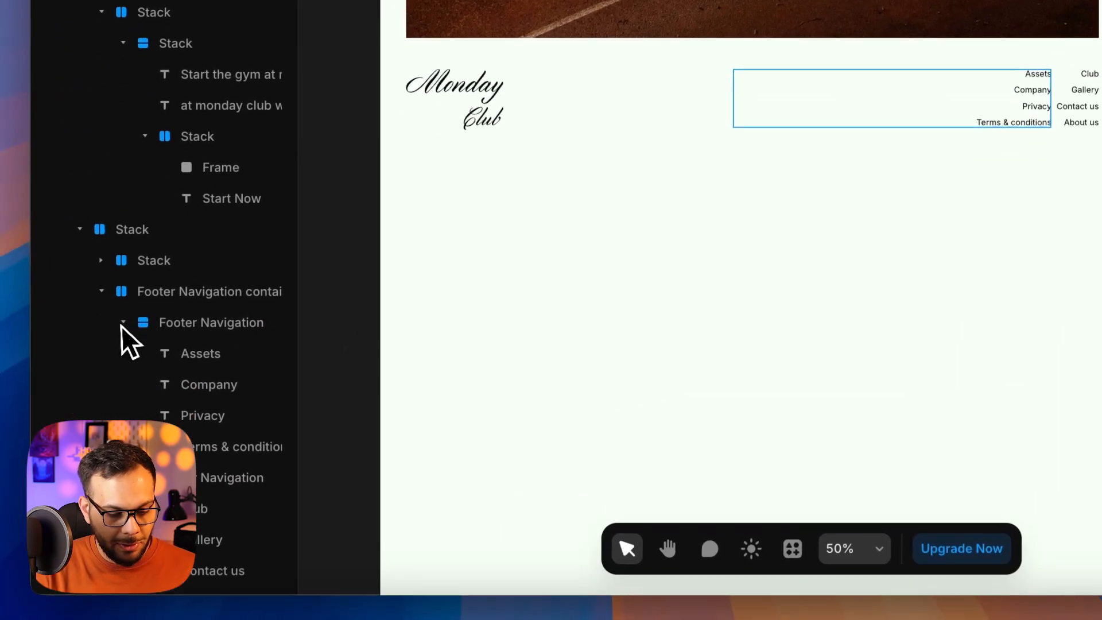
{"action": "left_click", "coordinate": [122, 403]}
{"action": "left_click", "coordinate": [122, 435]}
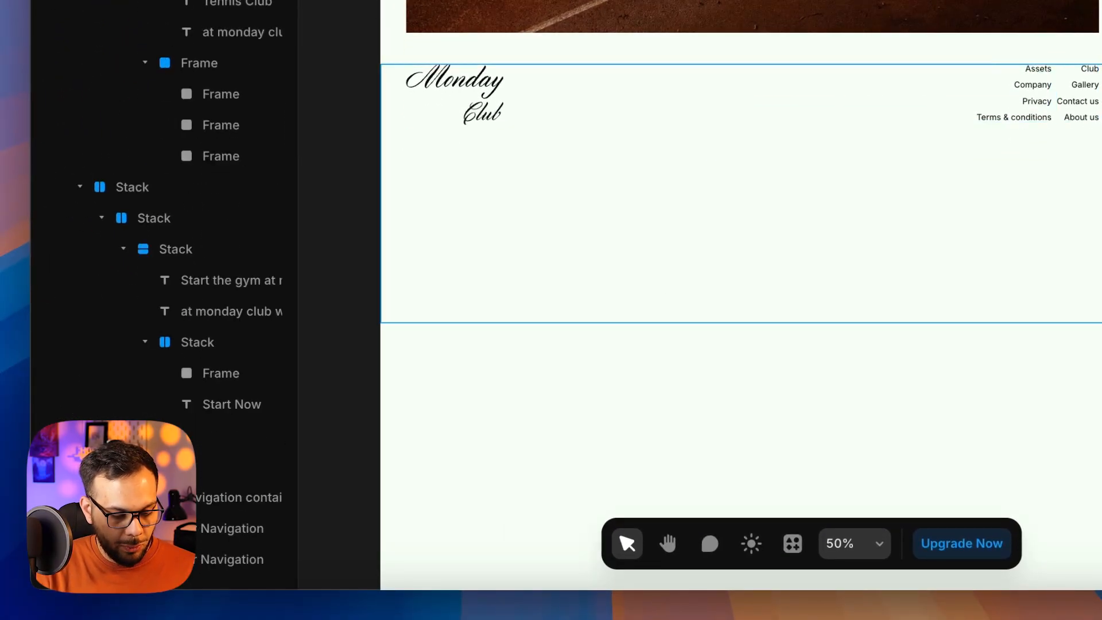
{"action": "left_click", "coordinate": [183, 497]}
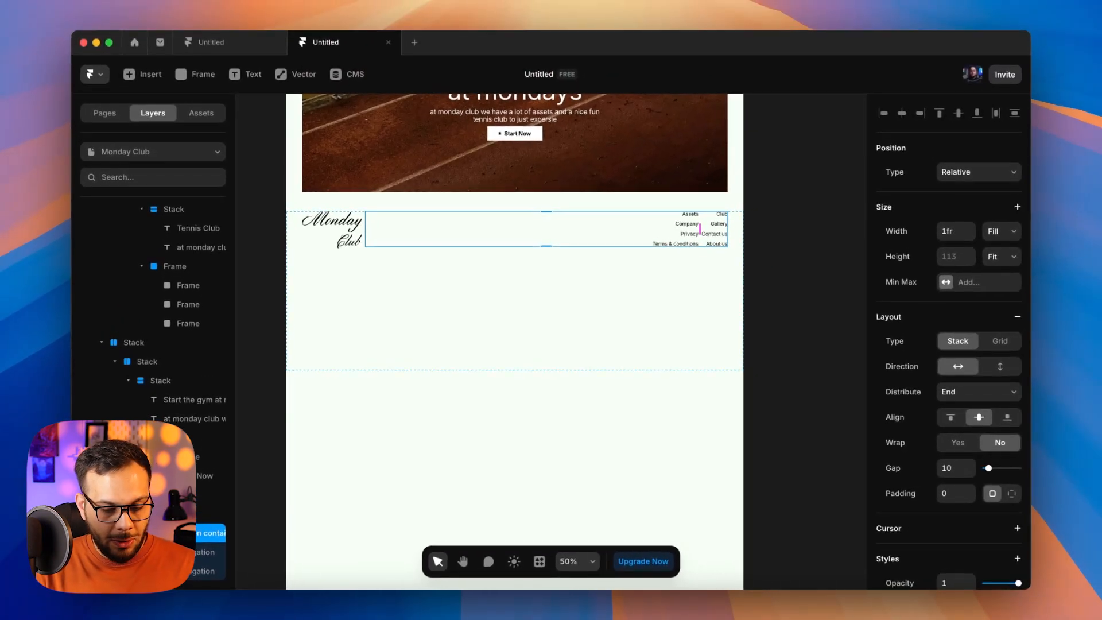
{"action": "key", "text": "super+v"}
{"action": "key", "text": "super+x"}
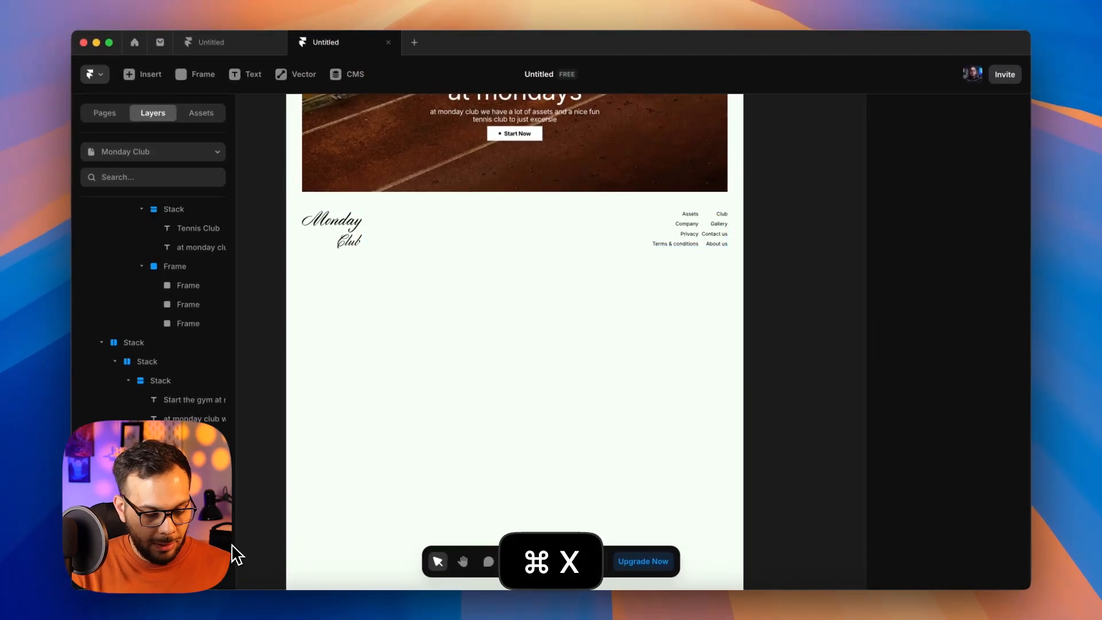
Step: Paste the Privacy text into the outer footer stack and change it to "2025 @ copy rights reserved"
{"action": "left_click", "coordinate": [175, 511]}
{"action": "left_click", "coordinate": [159, 499]}
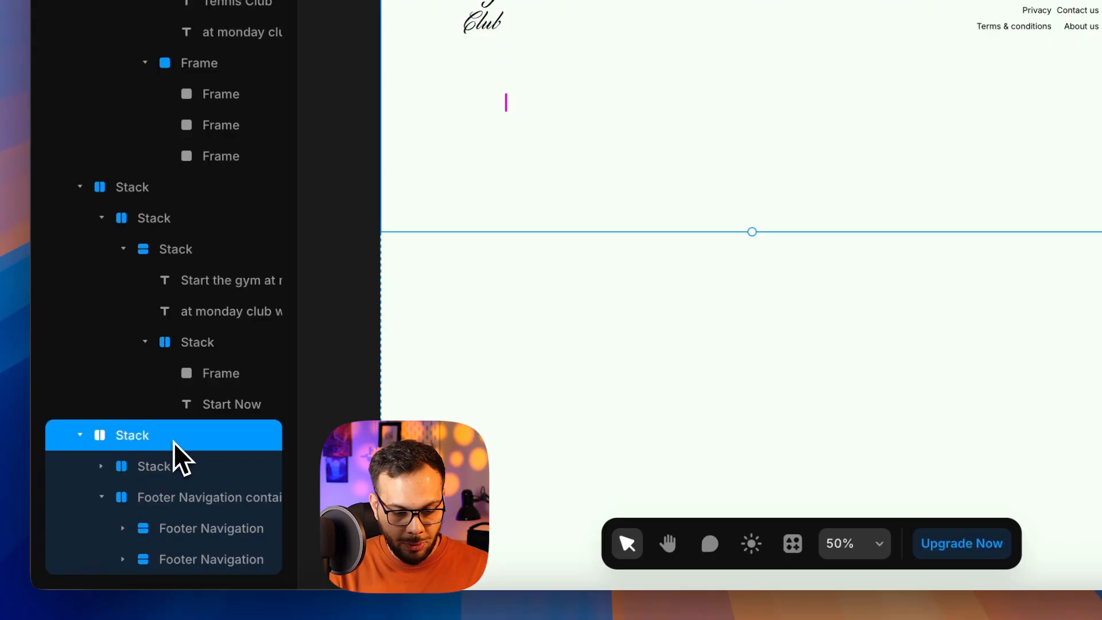
{"action": "key", "text": "super+v"}
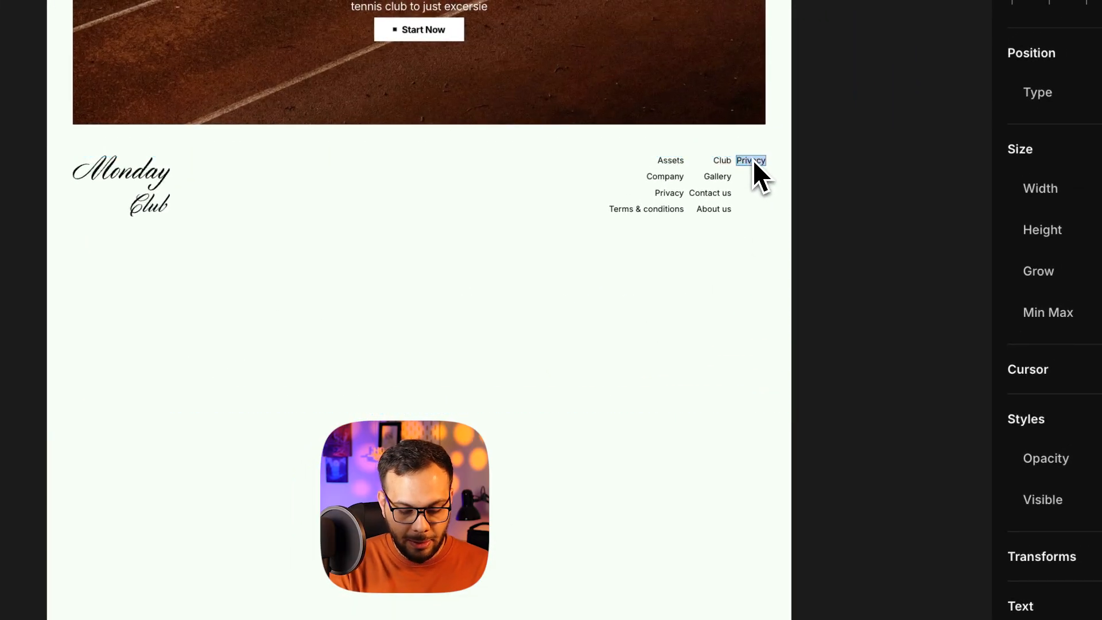
{"action": "type", "text": "2025 @"}
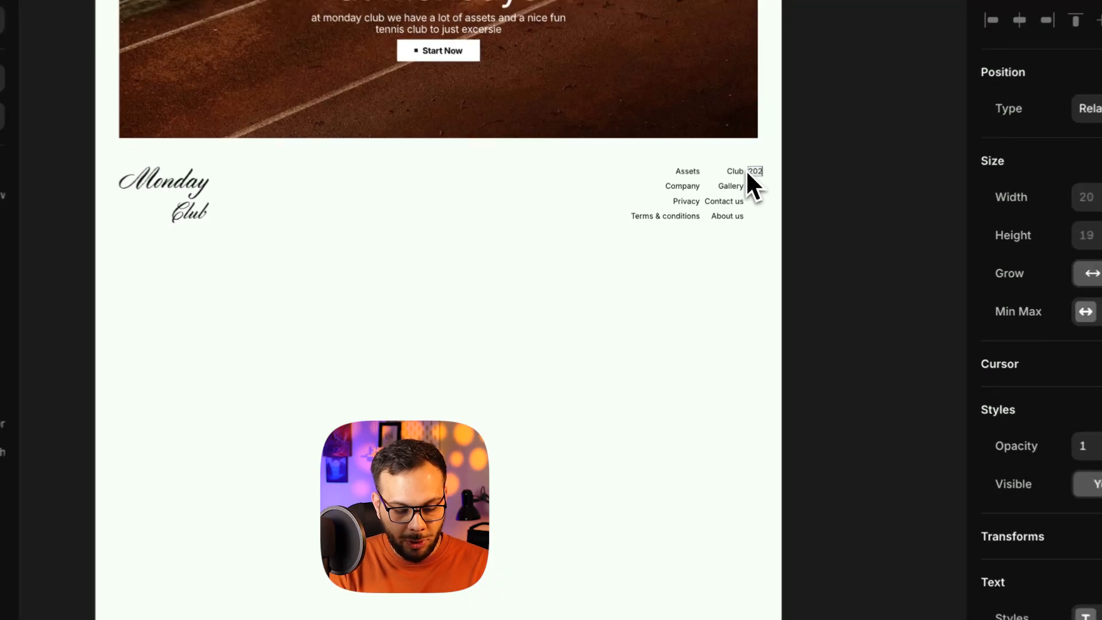
{"action": "type", "text": " copy right"}
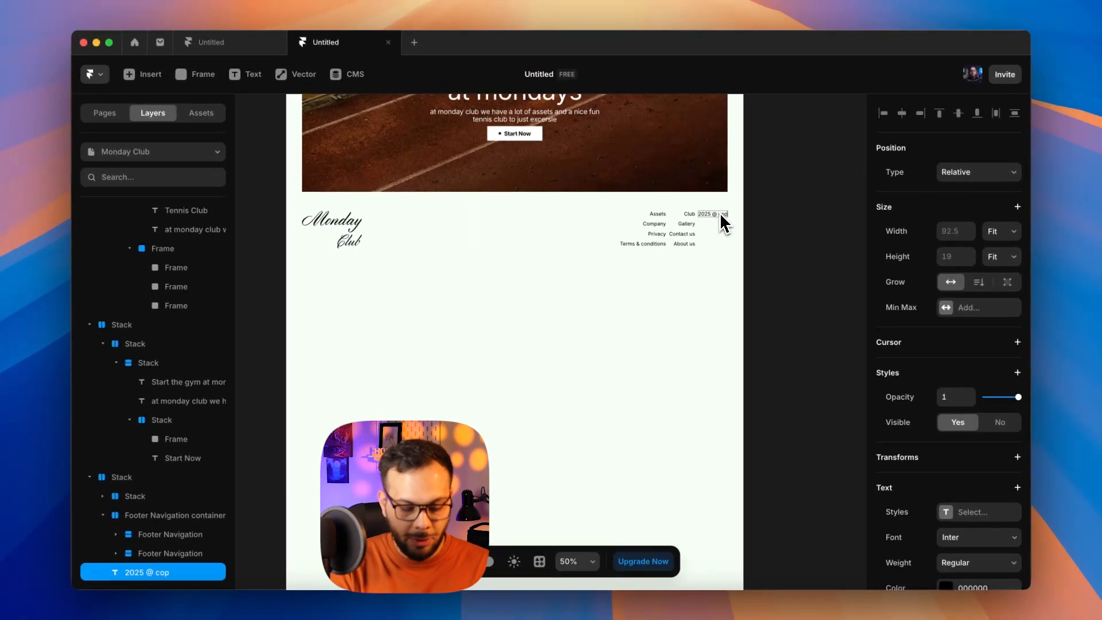
{"action": "type", "text": "s reserved"}
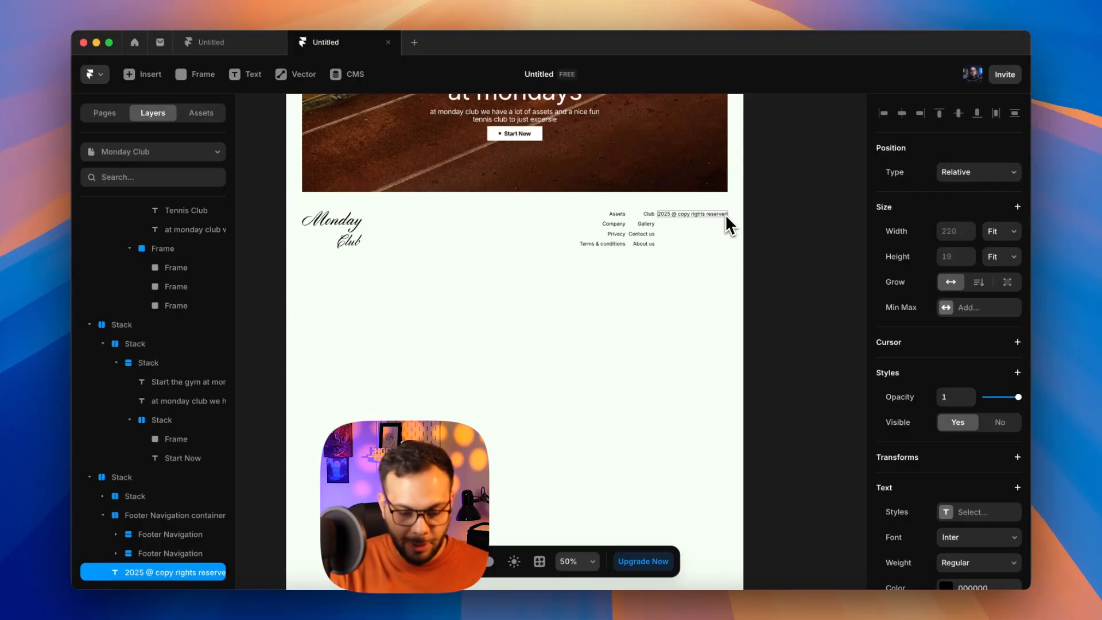
Step: Wrap the footer's logo stack and Footer Navigation container in a new stack and rename it Container
{"action": "key", "text": "Escape"}
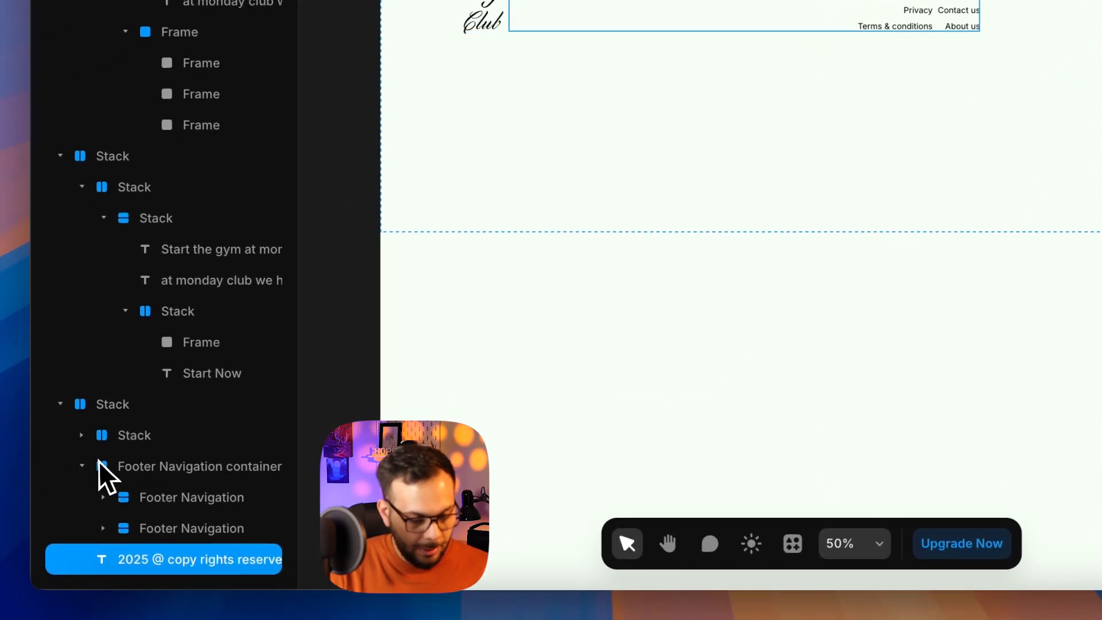
{"action": "left_click", "coordinate": [82, 466]}
{"action": "left_click", "coordinate": [143, 514]}
{"action": "left_click", "coordinate": [142, 505], "text": "shift"}
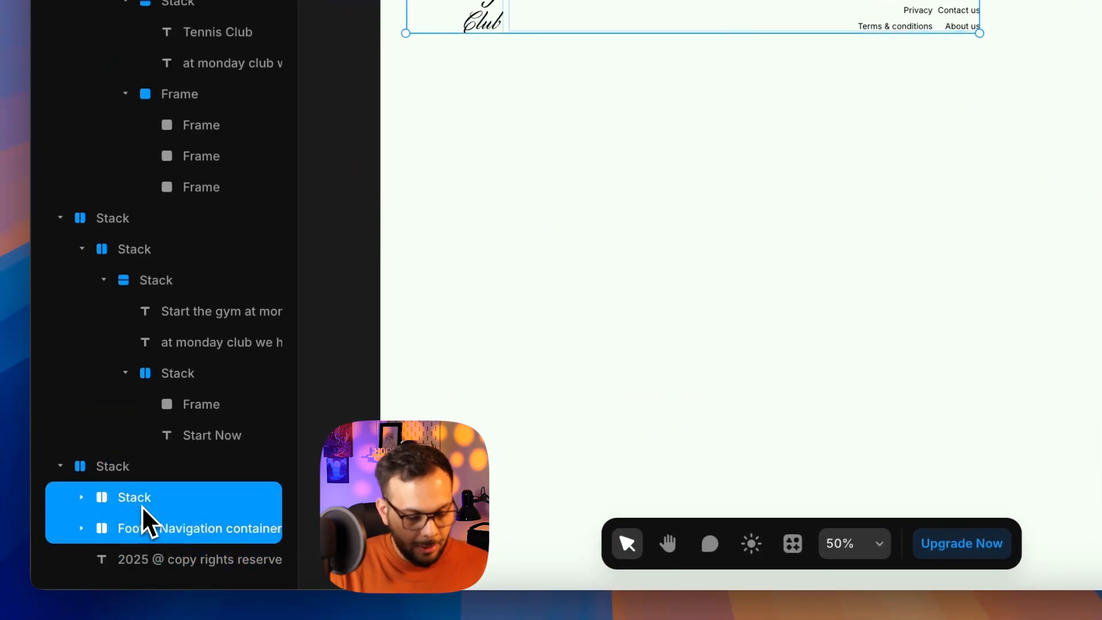
{"action": "key", "text": "shift+a"}
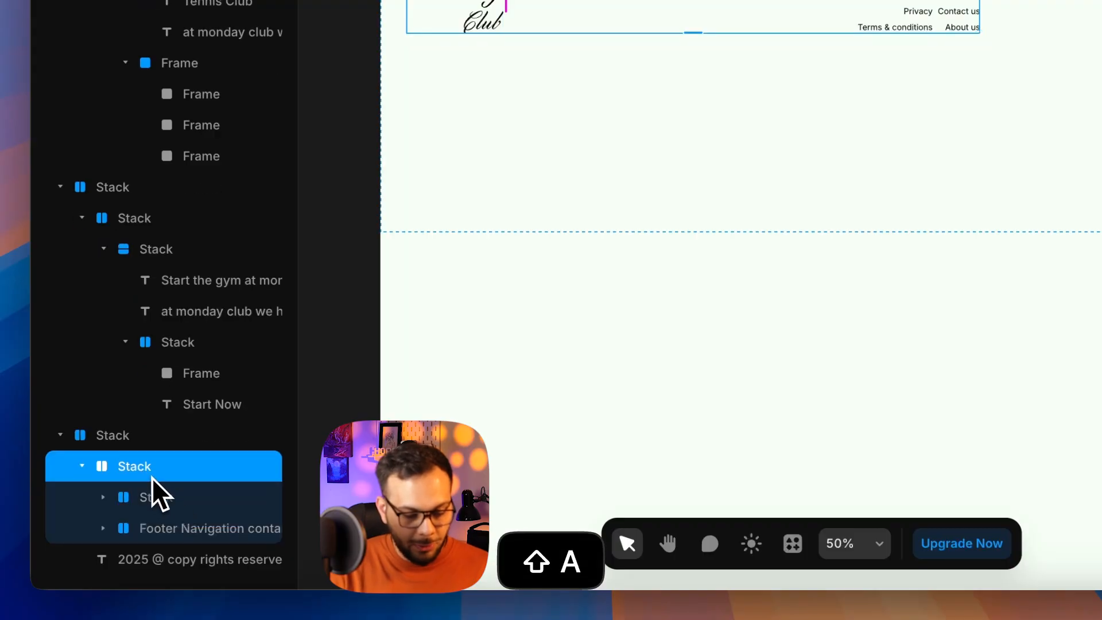
{"action": "double_click", "coordinate": [138, 464]}
{"action": "type", "text": "Contai"}
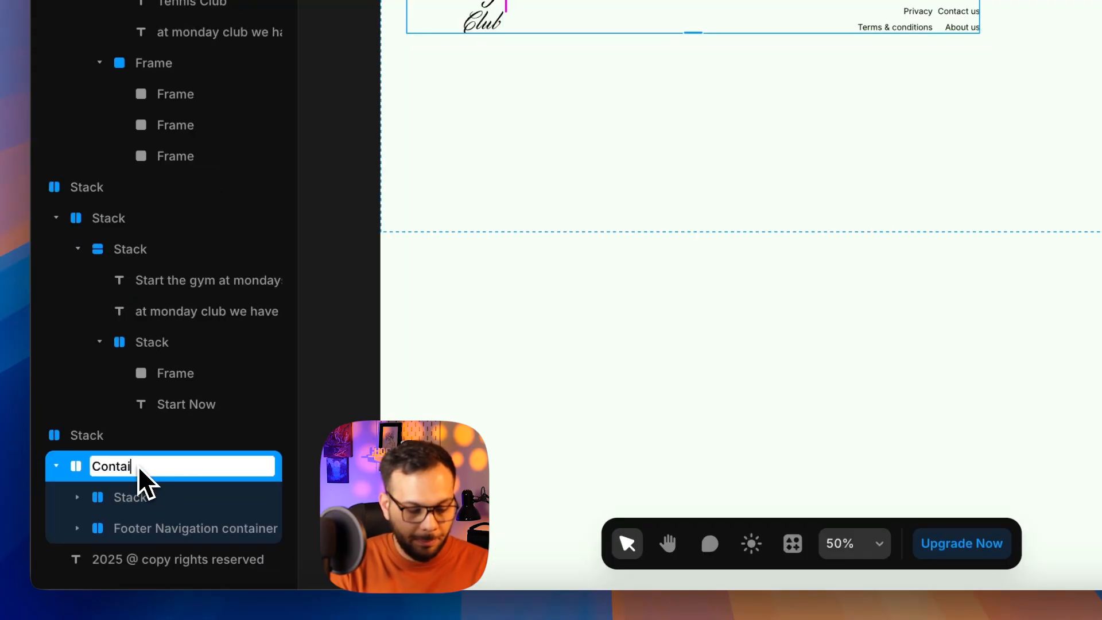
{"action": "type", "text": "ner"}
{"action": "key", "text": "Return"}
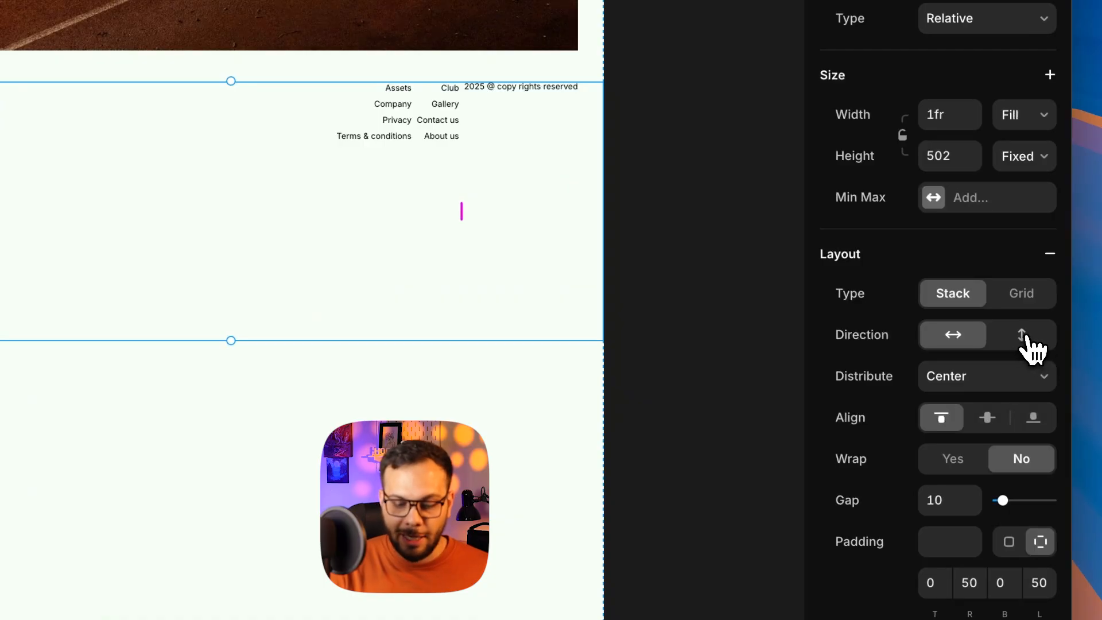
Step: Set the outer footer stack's direction to vertical and its distribution to Start
{"action": "left_click", "coordinate": [1032, 346]}
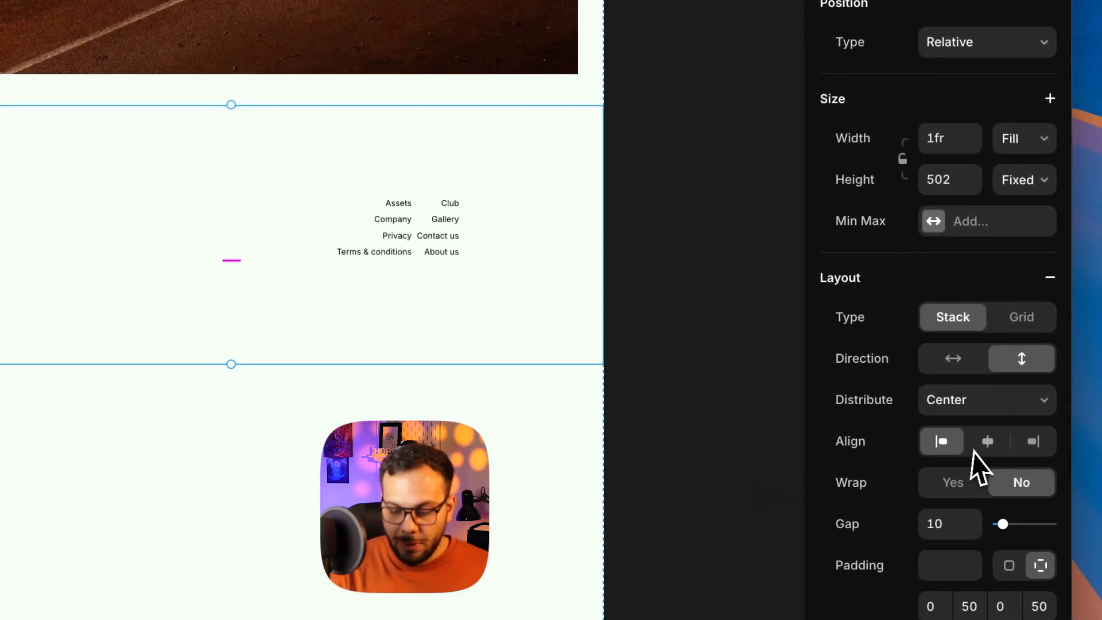
{"action": "left_click", "coordinate": [972, 404]}
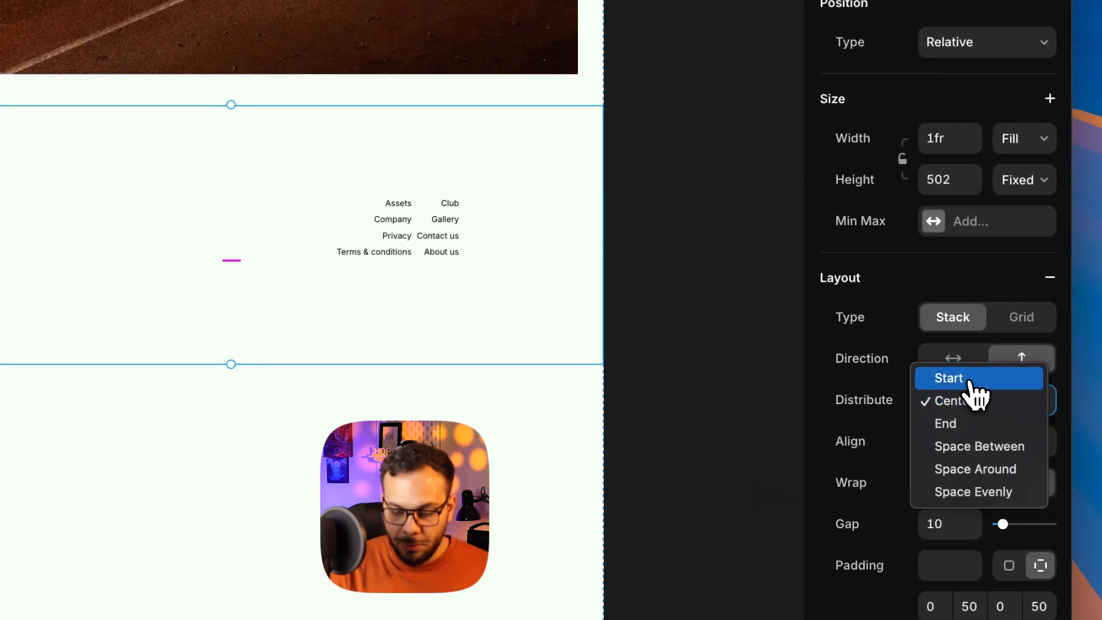
{"action": "left_click", "coordinate": [966, 383]}
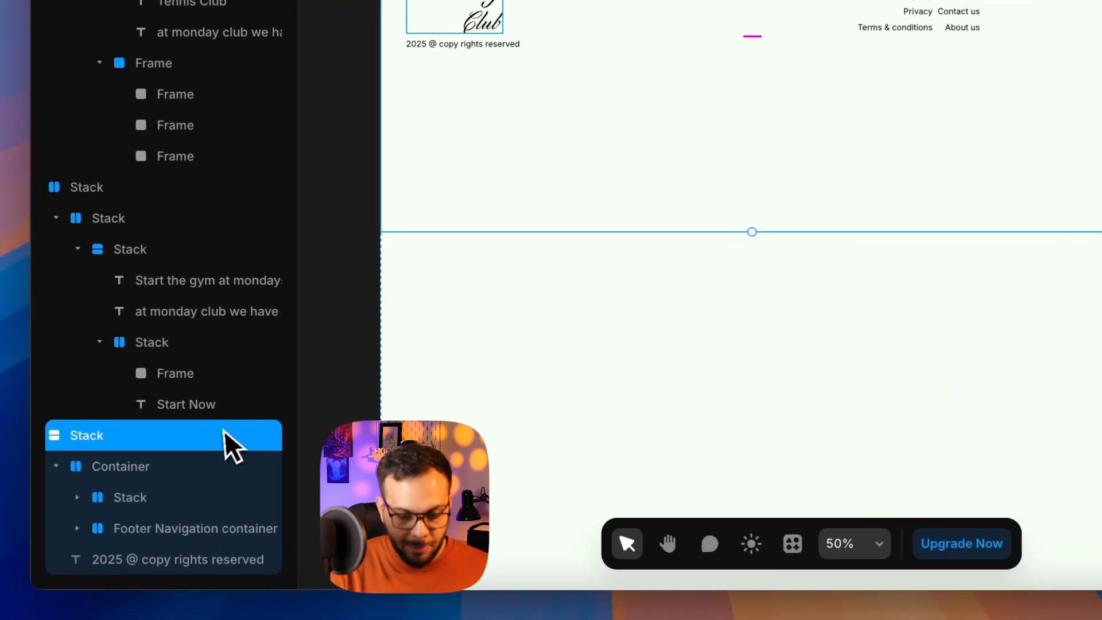
Step: Set the footer Container's width to Fill and its distribution to Space Between
{"action": "left_click", "coordinate": [167, 474]}
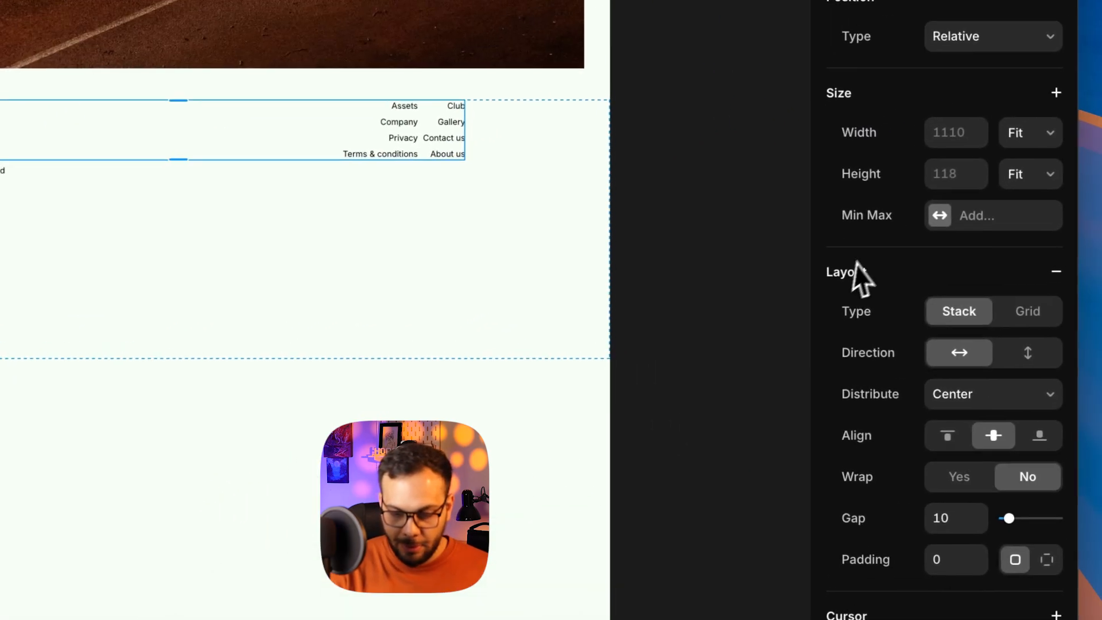
{"action": "left_click", "coordinate": [1022, 171]}
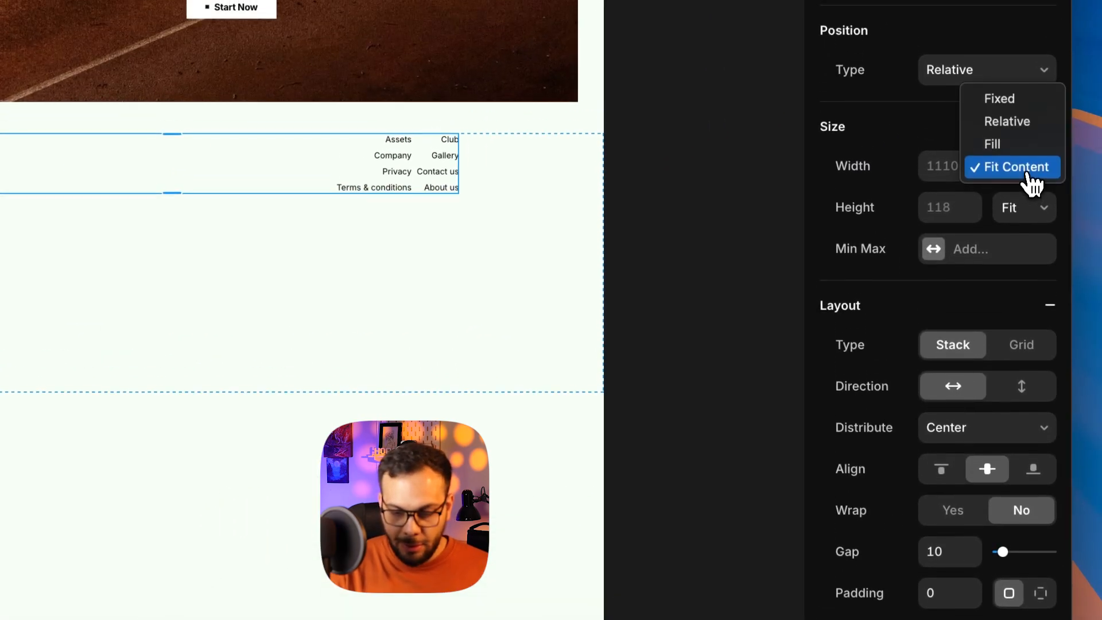
{"action": "left_click", "coordinate": [1019, 152]}
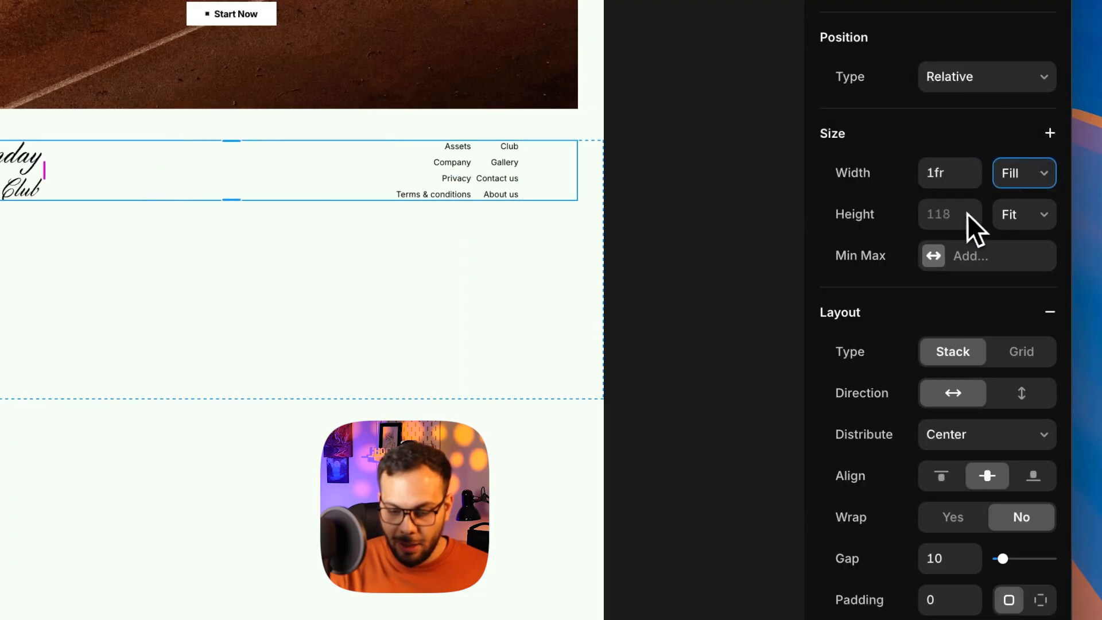
{"action": "left_click", "coordinate": [959, 443]}
{"action": "left_click", "coordinate": [960, 482]}
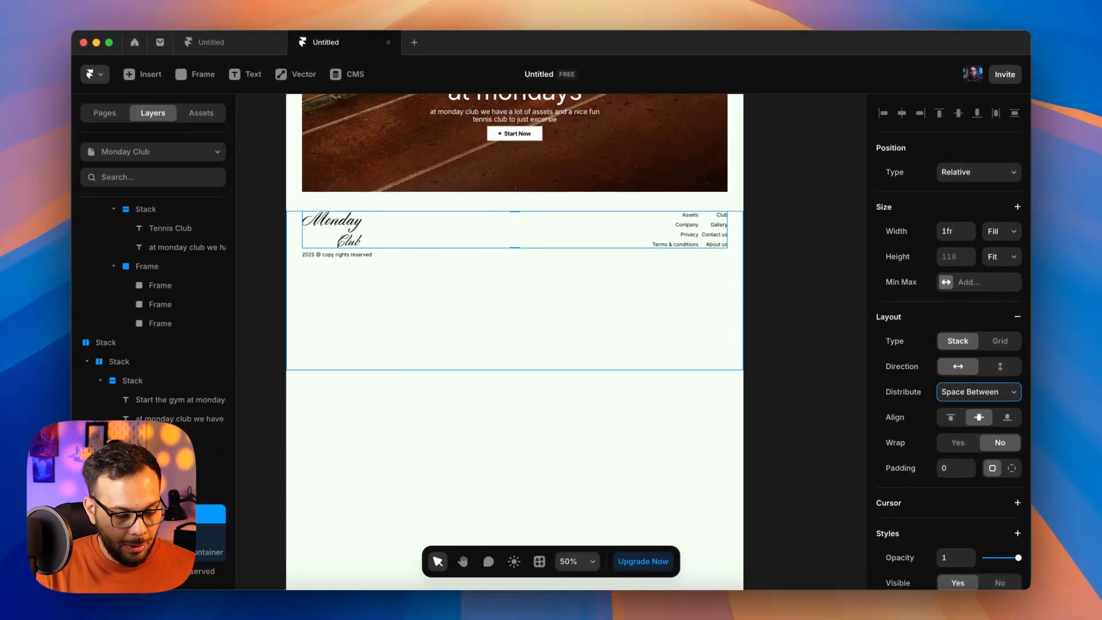
Step: Lower the opacity of the "2025 @ copy rights reserved" text in the footer
{"action": "left_click", "coordinate": [337, 254]}
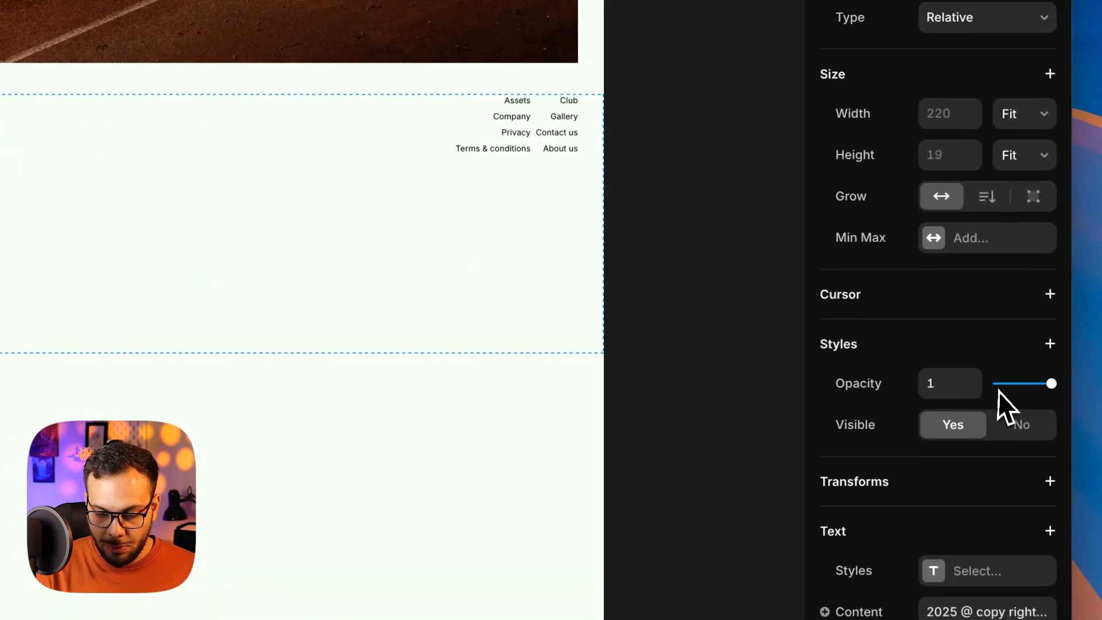
{"action": "scroll", "coordinate": [998, 391], "scroll_direction": "down", "scroll_amount": 1}
{"action": "left_click_drag", "start_coordinate": [1052, 343], "coordinate": [1020, 348]}
{"action": "left_click", "coordinate": [679, 249]}
Step: Set the outer footer stack's height to Fit Content
{"action": "left_click", "coordinate": [436, 230]}
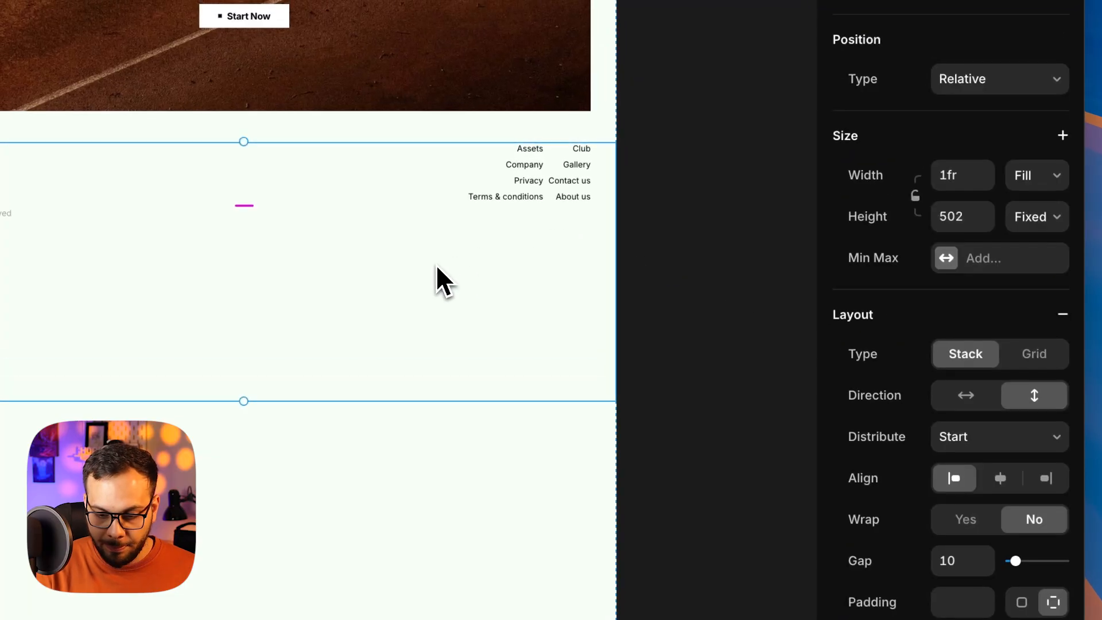
{"action": "left_click", "coordinate": [1023, 216]}
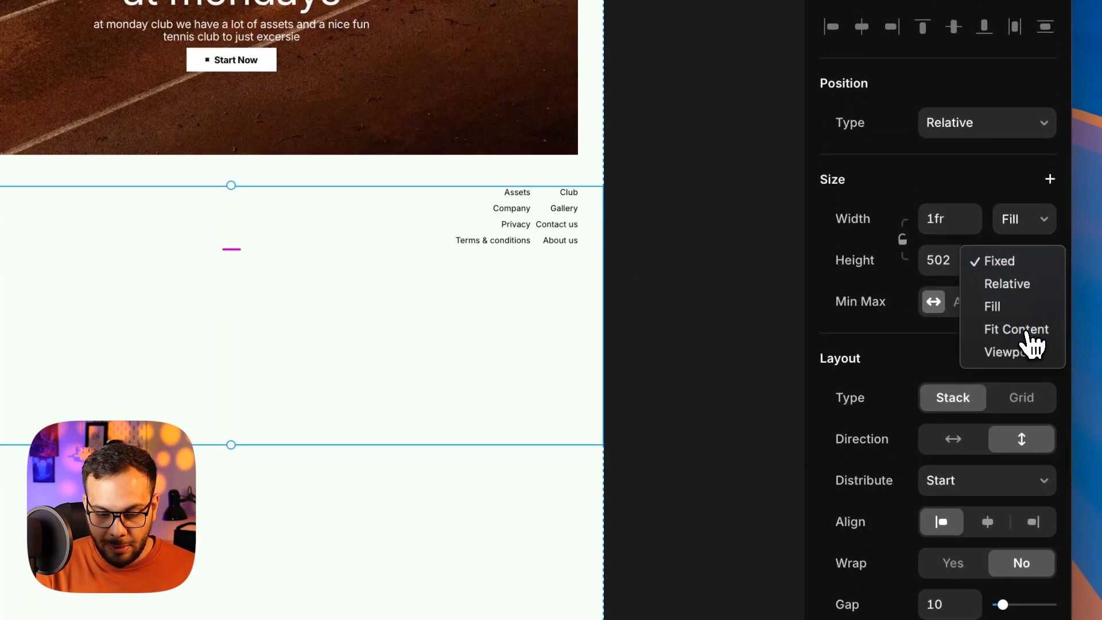
{"action": "left_click", "coordinate": [1025, 331]}
Step: Set the height of the Main frame to Fit Content
{"action": "key", "text": "alt+z"}
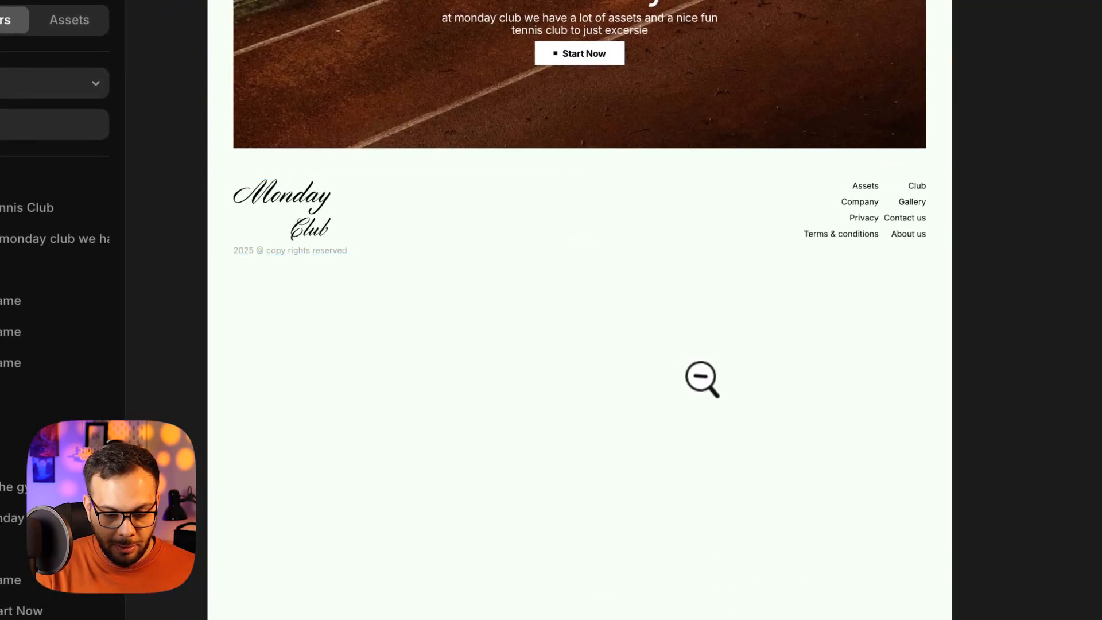
{"action": "left_click", "coordinate": [707, 379], "text": "alt"}
{"action": "left_click", "coordinate": [709, 380], "text": "alt"}
{"action": "scroll", "coordinate": [700, 331], "scroll_direction": "up", "scroll_amount": 4}
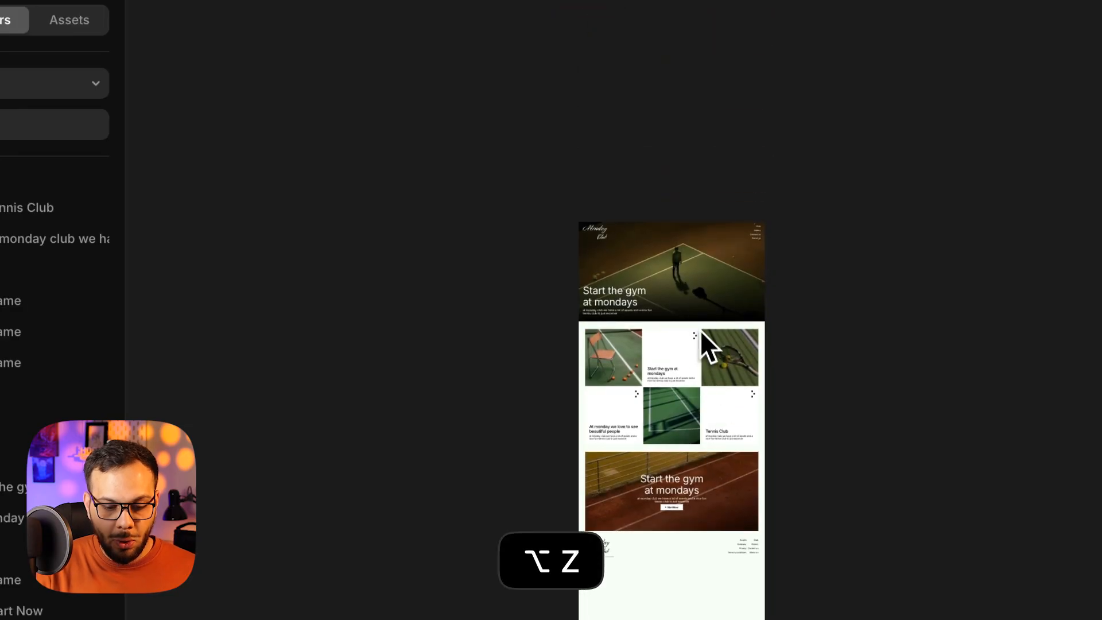
{"action": "left_click", "coordinate": [604, 211]}
{"action": "scroll", "coordinate": [974, 302], "scroll_direction": "up", "scroll_amount": 3}
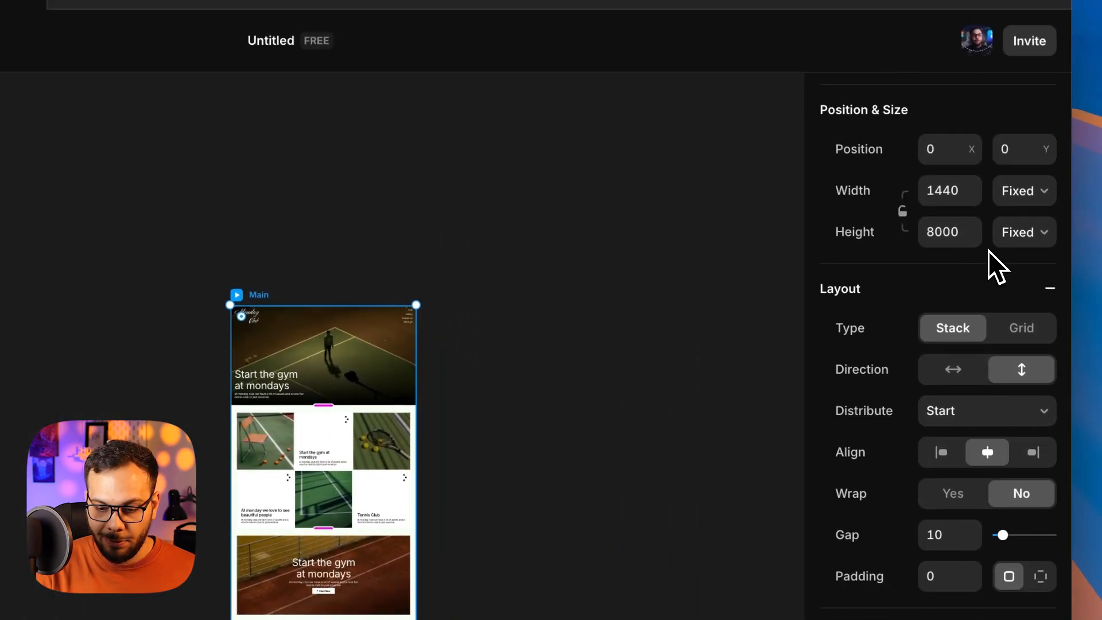
{"action": "scroll", "coordinate": [998, 241], "scroll_direction": "down", "scroll_amount": 1}
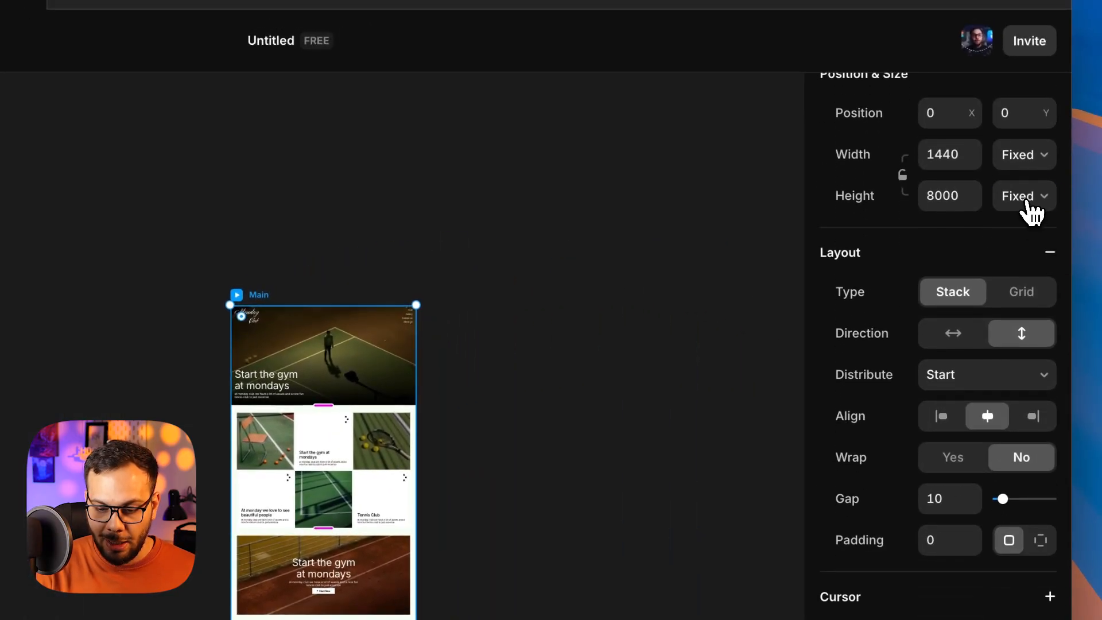
{"action": "left_click", "coordinate": [1024, 196]}
{"action": "left_click", "coordinate": [1015, 264]}
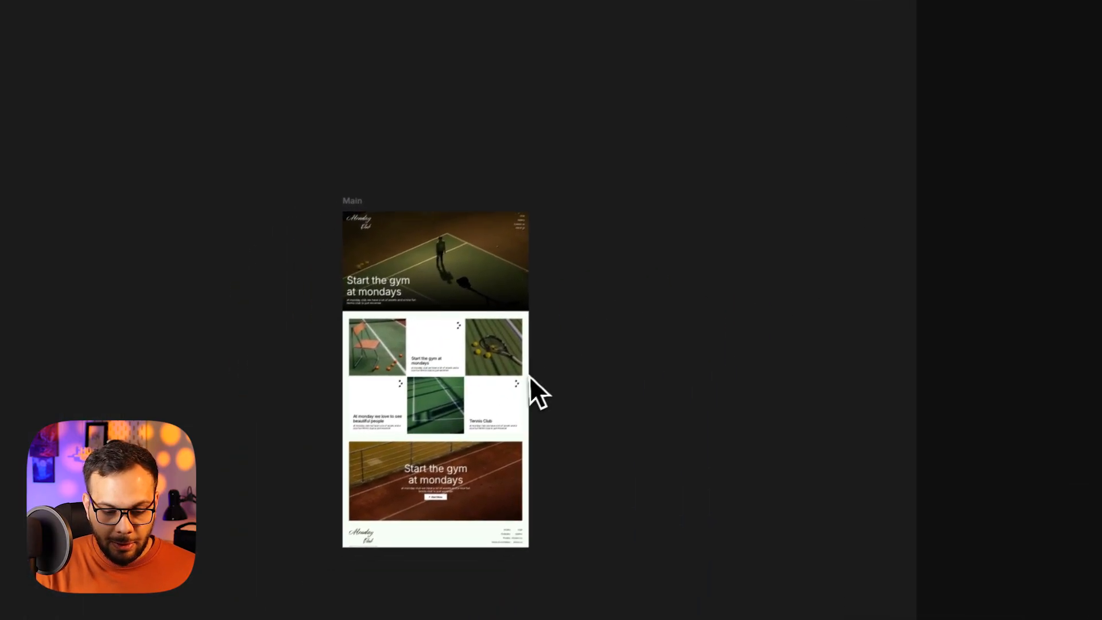
{"action": "left_click", "coordinate": [531, 374]}
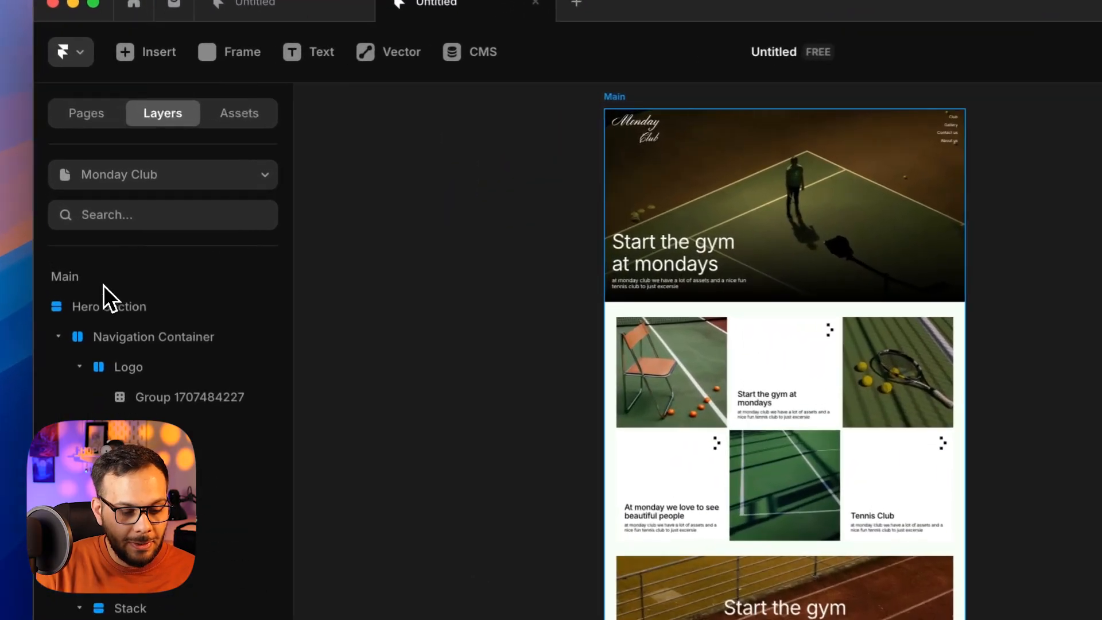
Step: Create a web page from the Main frame of the Monday Club design
{"action": "left_click", "coordinate": [113, 222]}
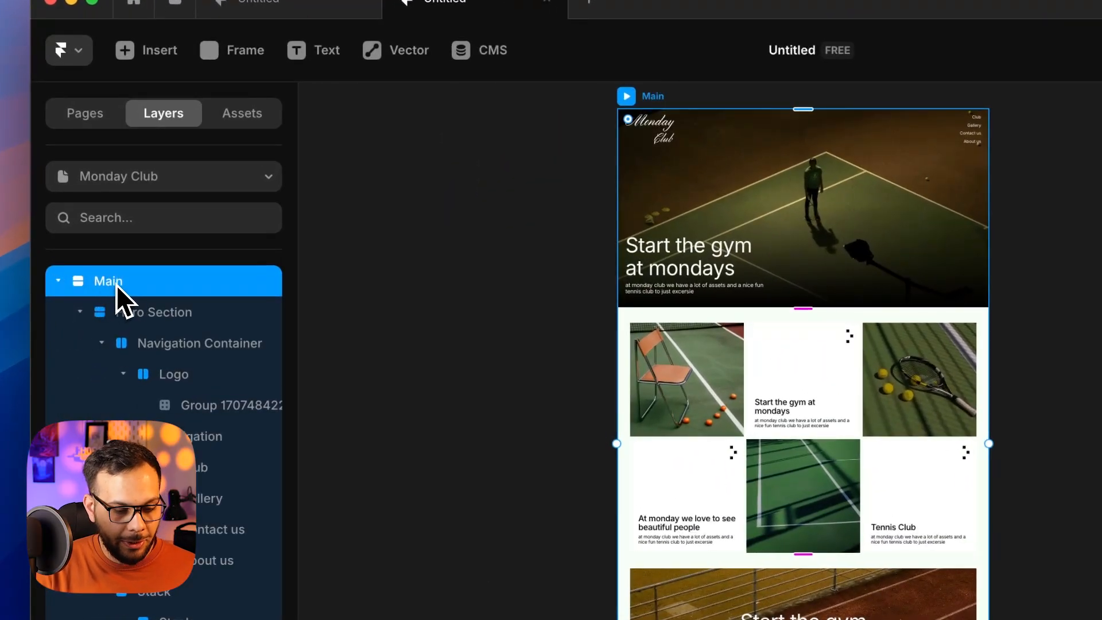
{"action": "right_click", "coordinate": [142, 285]}
{"action": "left_click", "coordinate": [190, 267]}
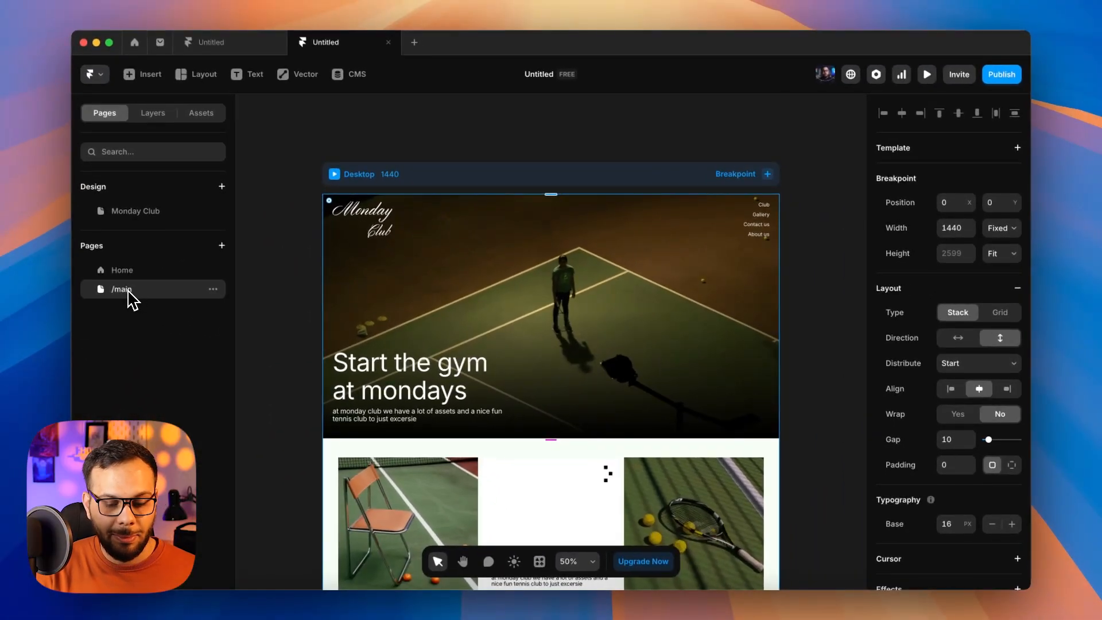
Step: Publish the site and open the live /main page in the browser
{"action": "left_click", "coordinate": [1006, 79]}
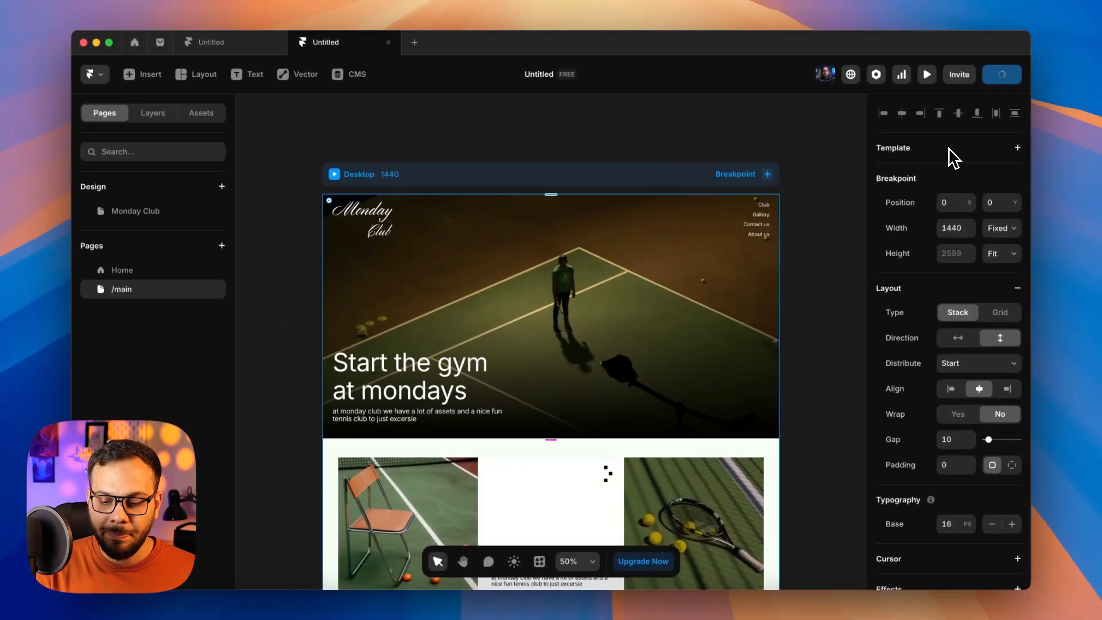
{"action": "left_click", "coordinate": [933, 112]}
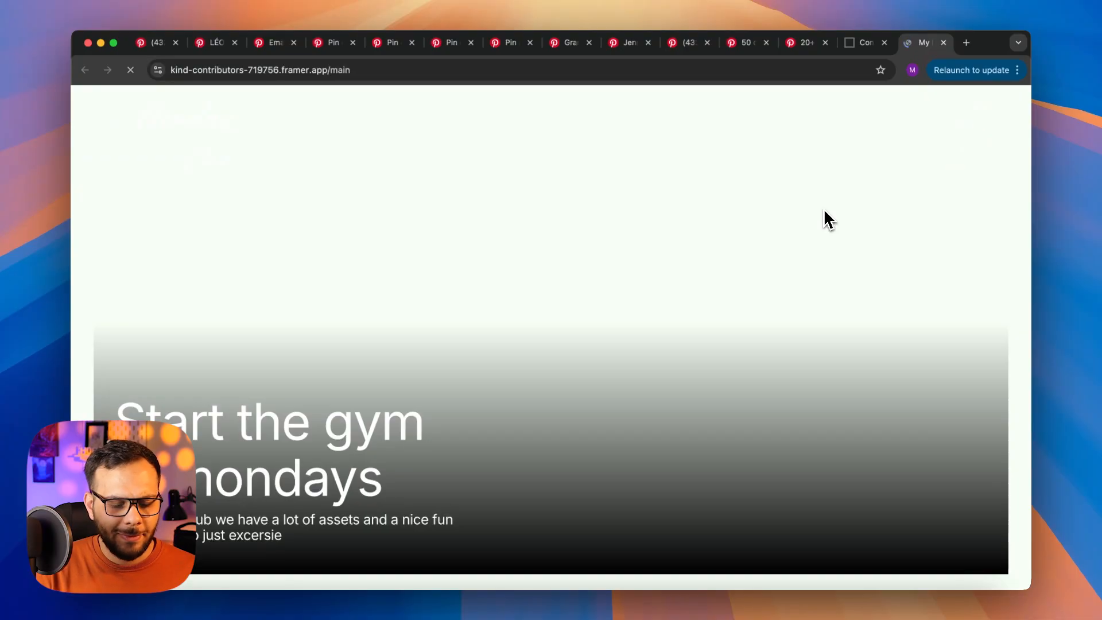
Step: Examine the published page's hero, card grid and clay track call-to-action in the browser
{"action": "scroll", "coordinate": [826, 220], "scroll_direction": "down", "scroll_amount": 10}
{"action": "scroll", "coordinate": [827, 220], "scroll_direction": "up", "scroll_amount": 4}
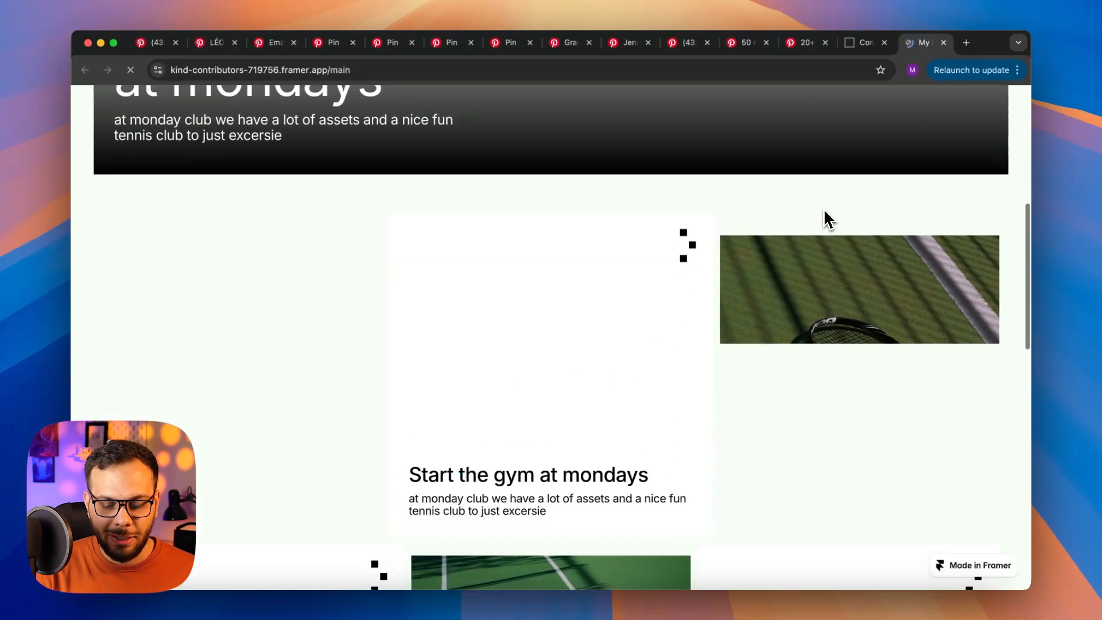
{"action": "scroll", "coordinate": [826, 220], "scroll_direction": "down", "scroll_amount": 15}
{"action": "scroll", "coordinate": [826, 219], "scroll_direction": "up", "scroll_amount": 12}
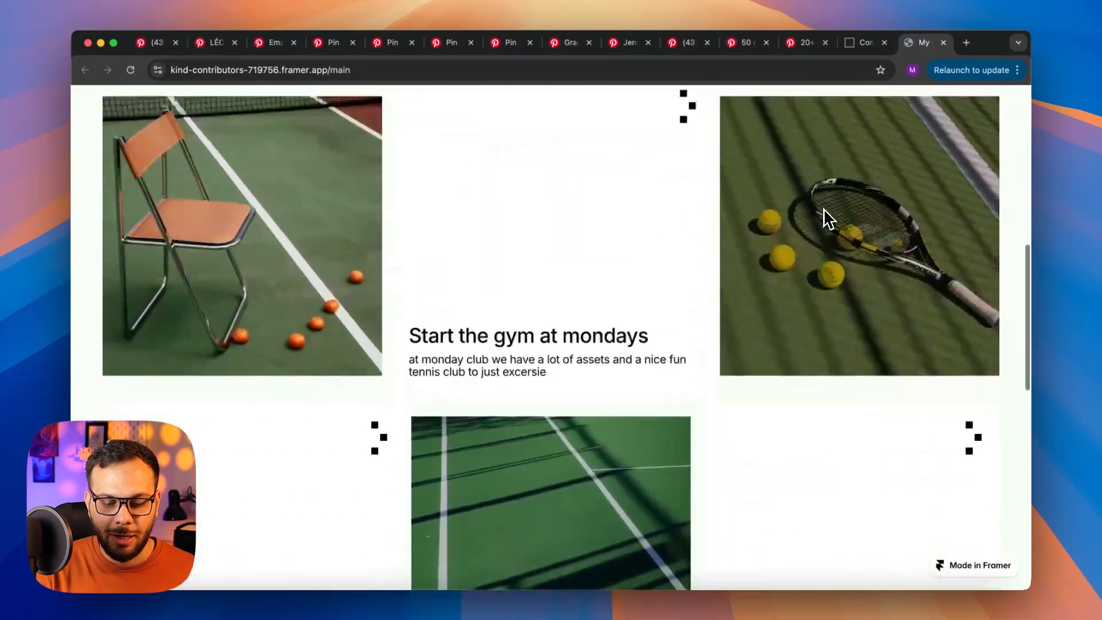
{"action": "scroll", "coordinate": [827, 220], "scroll_direction": "up", "scroll_amount": 10}
{"action": "scroll", "coordinate": [827, 220], "scroll_direction": "down", "scroll_amount": 3}
{"action": "scroll", "coordinate": [826, 220], "scroll_direction": "up", "scroll_amount": 3}
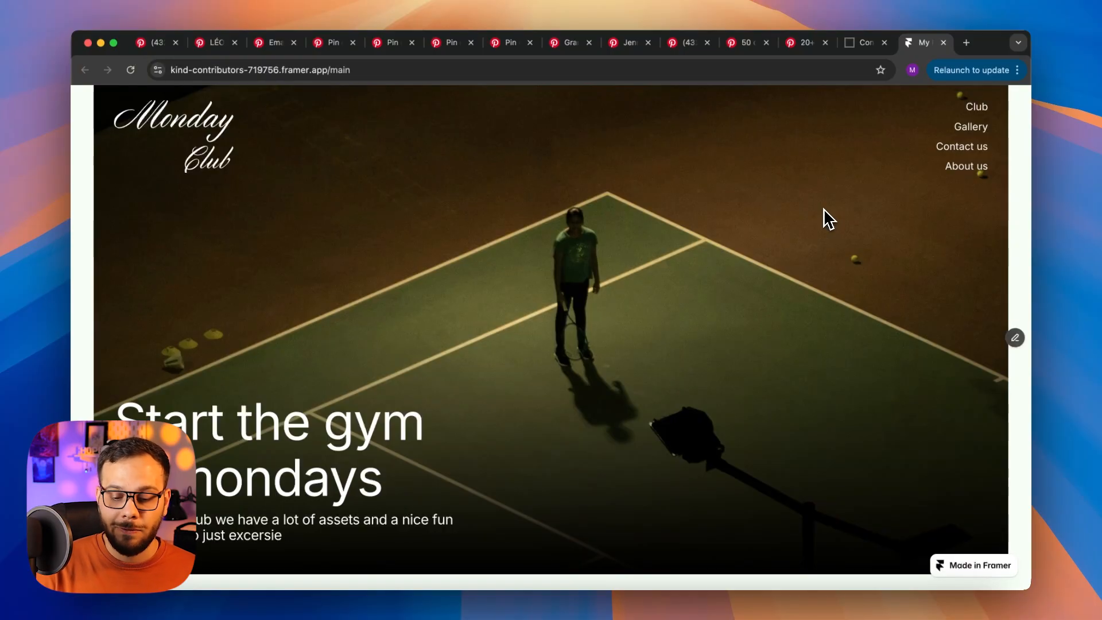
{"action": "scroll", "coordinate": [827, 220], "scroll_direction": "down", "scroll_amount": 3}
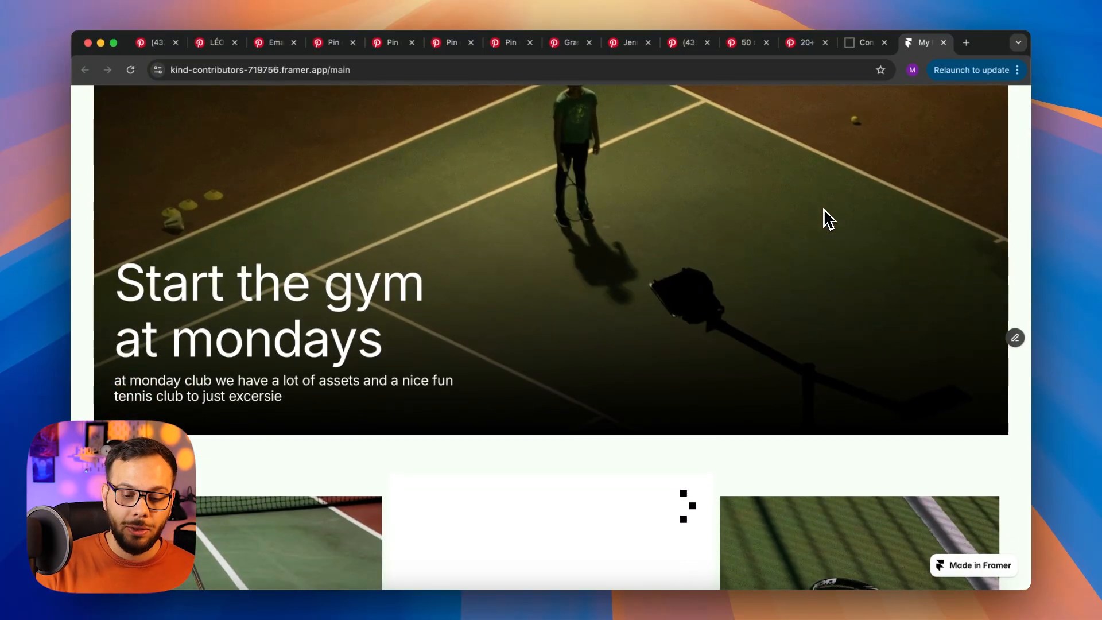
{"action": "scroll", "coordinate": [827, 220], "scroll_direction": "down", "scroll_amount": 7}
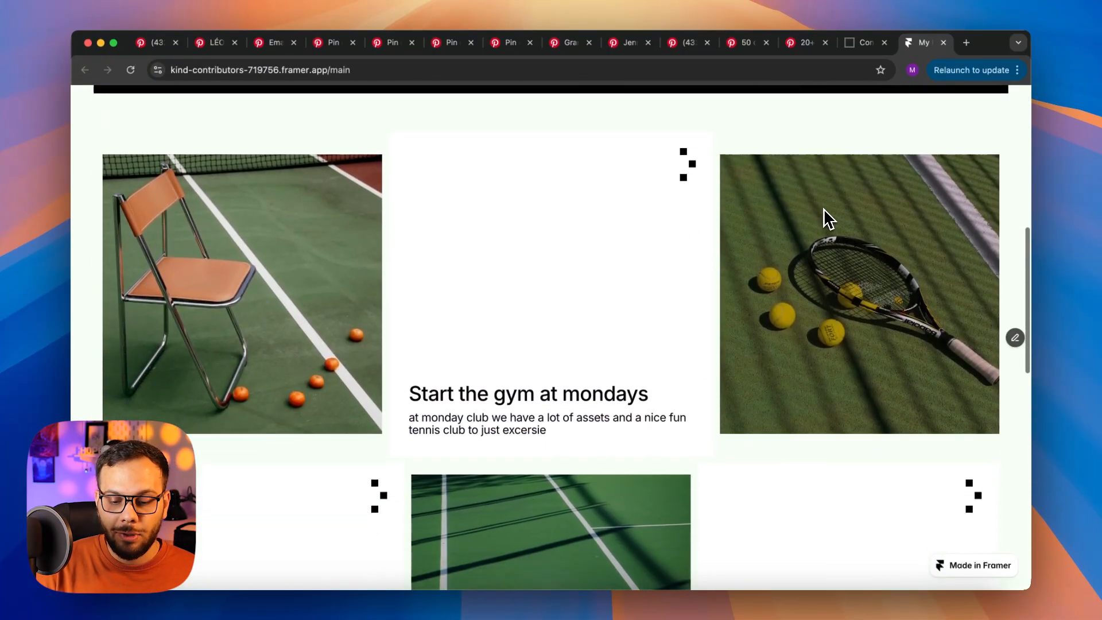
{"action": "scroll", "coordinate": [826, 220], "scroll_direction": "down", "scroll_amount": 4}
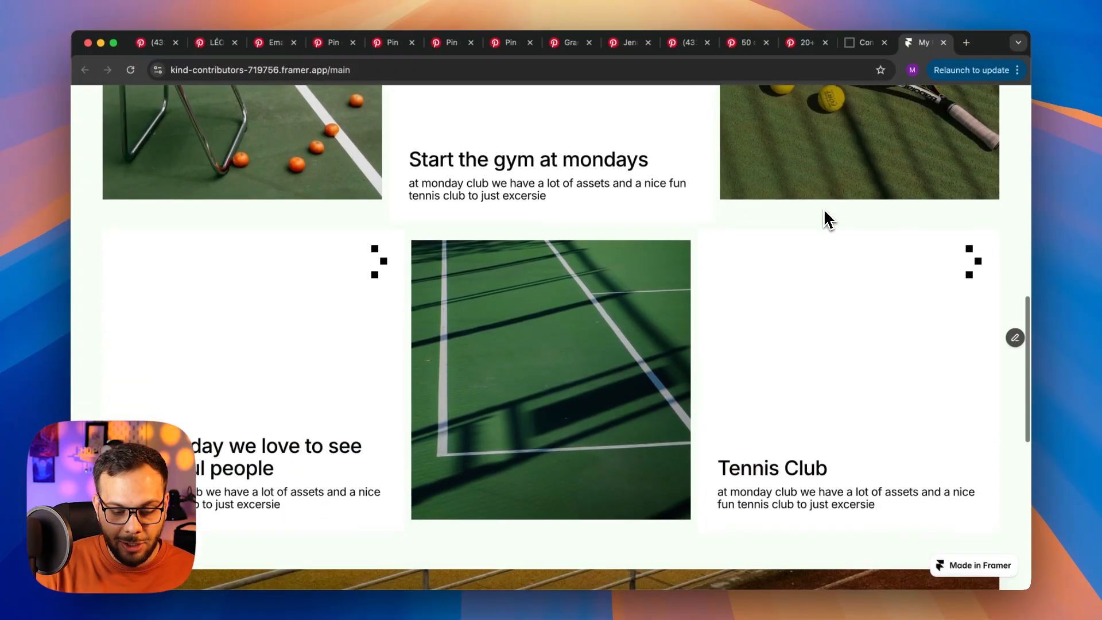
{"action": "scroll", "coordinate": [827, 220], "scroll_direction": "down", "scroll_amount": 5}
{"action": "scroll", "coordinate": [827, 220], "scroll_direction": "up", "scroll_amount": 2}
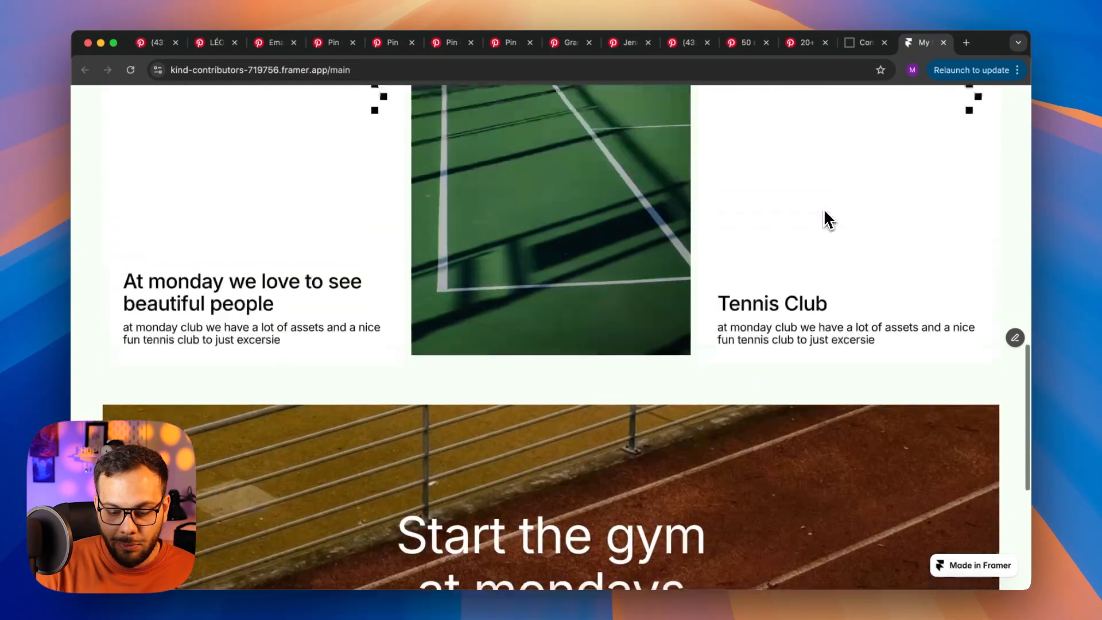
{"action": "scroll", "coordinate": [826, 220], "scroll_direction": "down", "scroll_amount": 6}
{"action": "scroll", "coordinate": [827, 219], "scroll_direction": "up", "scroll_amount": 15}
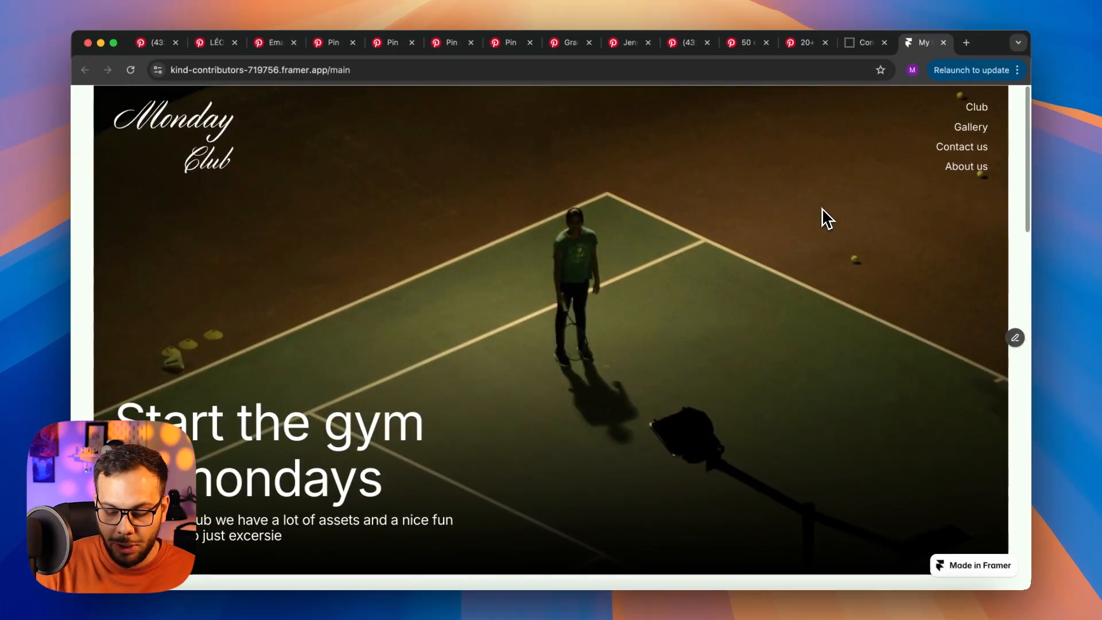
Step: Switch back to Framer and look over the hero and card grid of the /main page
{"action": "left_click", "coordinate": [870, 599]}
{"action": "left_click", "coordinate": [827, 344]}
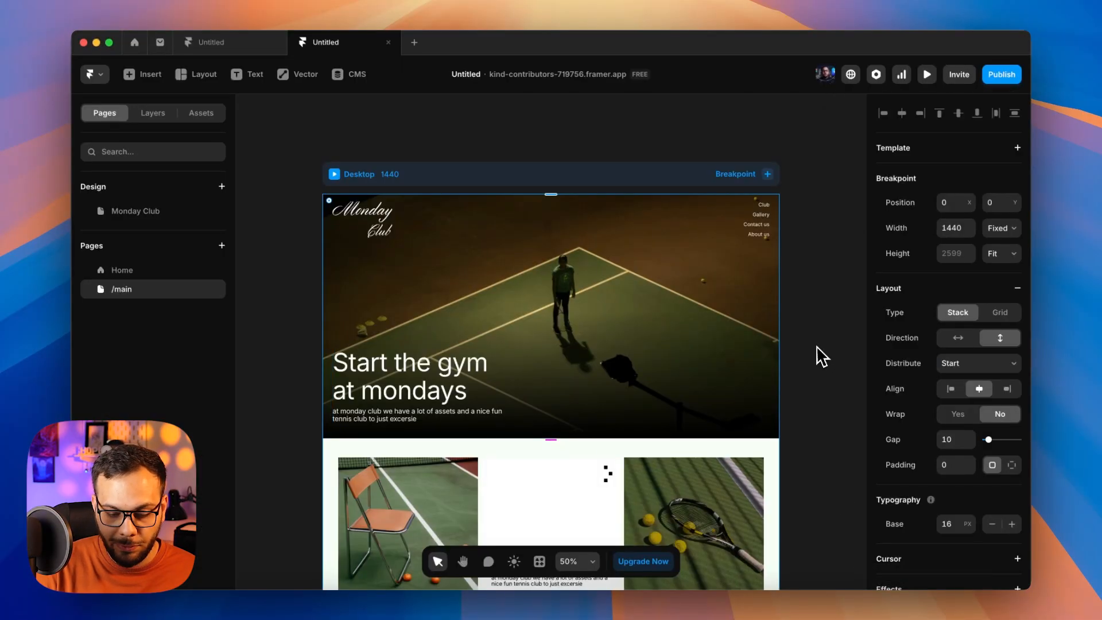
{"action": "scroll", "coordinate": [810, 373], "scroll_direction": "down", "scroll_amount": 5}
{"action": "scroll", "coordinate": [809, 374], "scroll_direction": "right", "scroll_amount": 1}
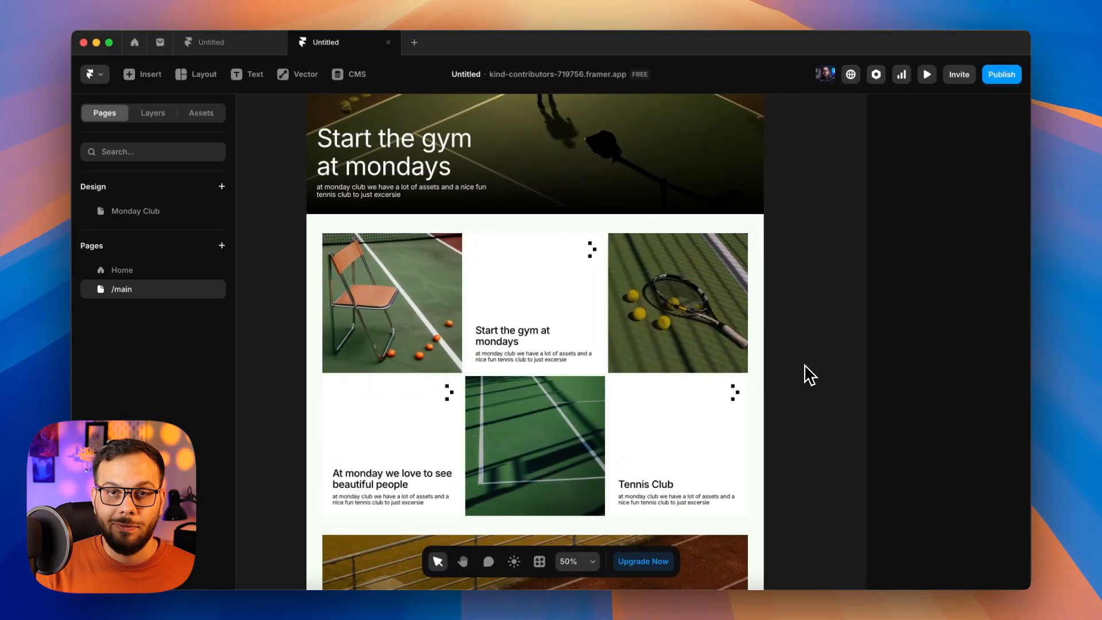